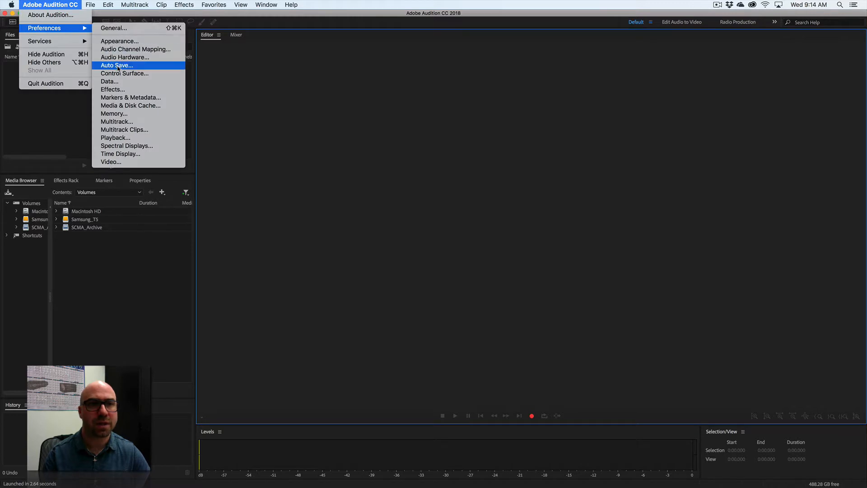
Step: In Audio Hardware preferences, make Telestream Audio Capture the default output and No Input the default input
{"action": "left_click", "coordinate": [124, 58]}
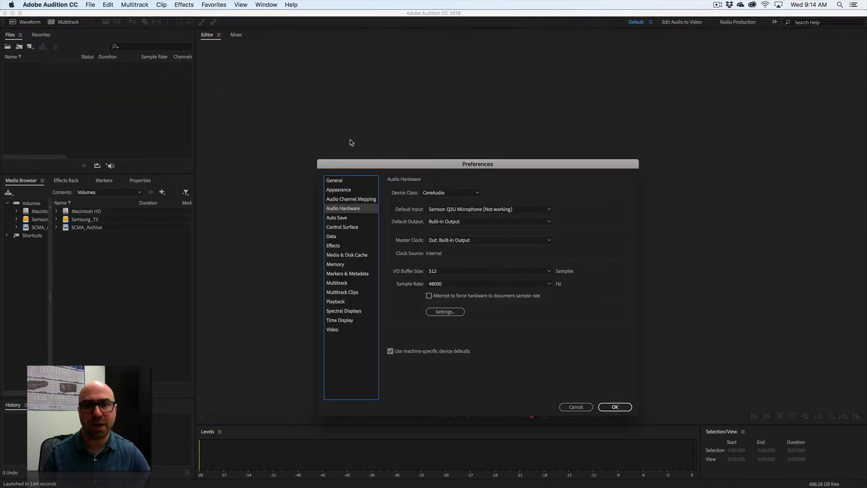
{"action": "left_click", "coordinate": [464, 224]}
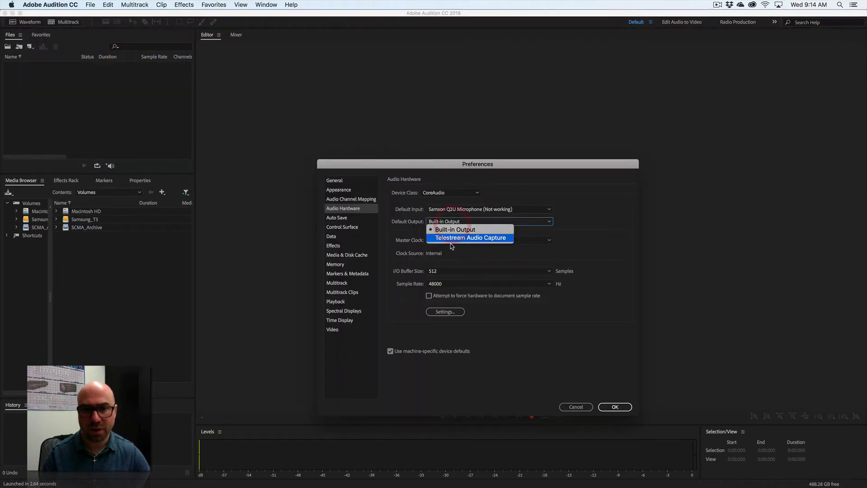
{"action": "left_click", "coordinate": [453, 237]}
{"action": "left_click", "coordinate": [568, 311]}
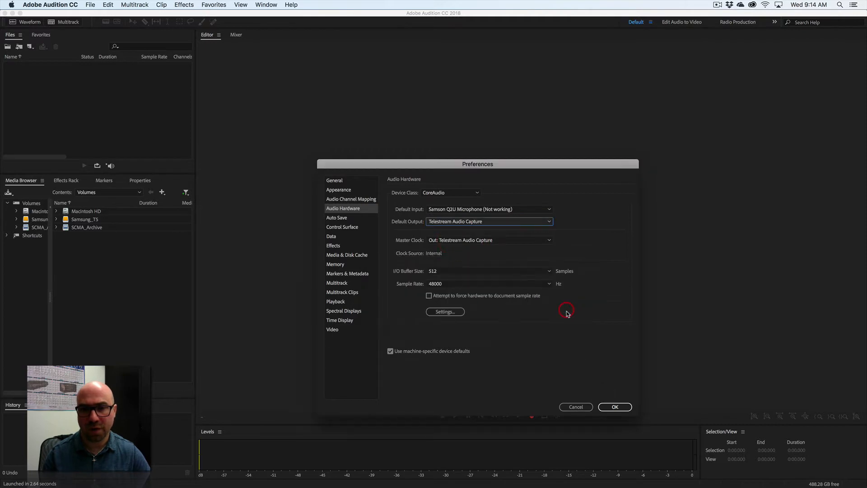
{"action": "left_click", "coordinate": [548, 211]}
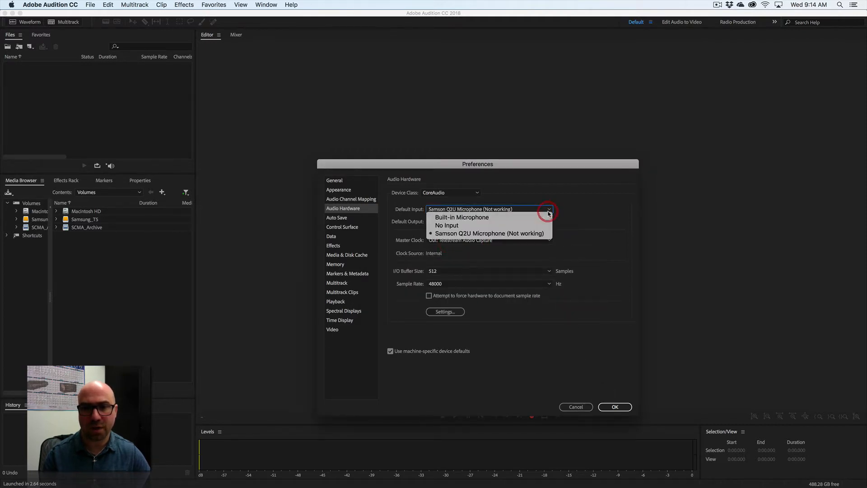
{"action": "left_click", "coordinate": [541, 225]}
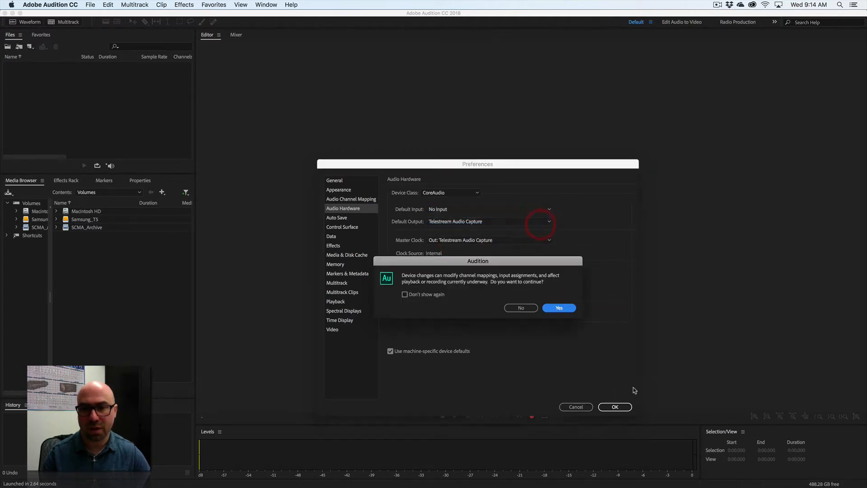
{"action": "left_click", "coordinate": [560, 309]}
{"action": "left_click", "coordinate": [612, 407]}
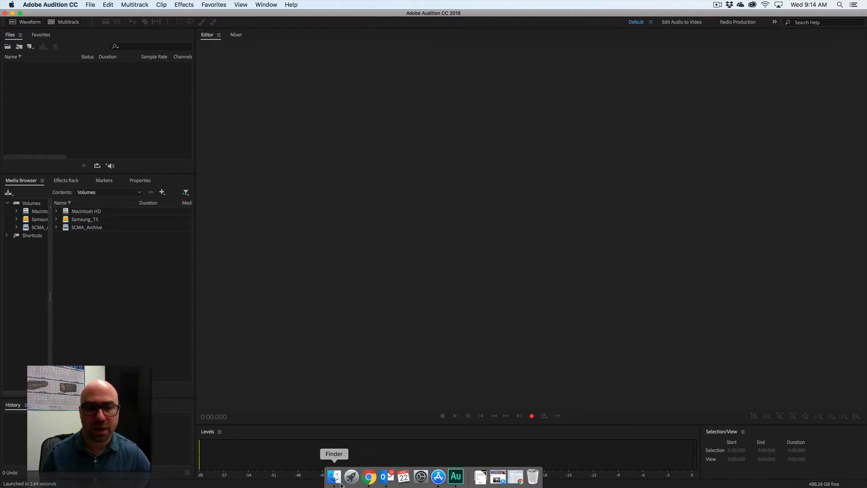
Step: Import Office Hours EP 6 Raw.wav from Finder's Dropbox/Podcasts/EP 6 folder into Audition's Files panel
{"action": "left_click", "coordinate": [334, 477]}
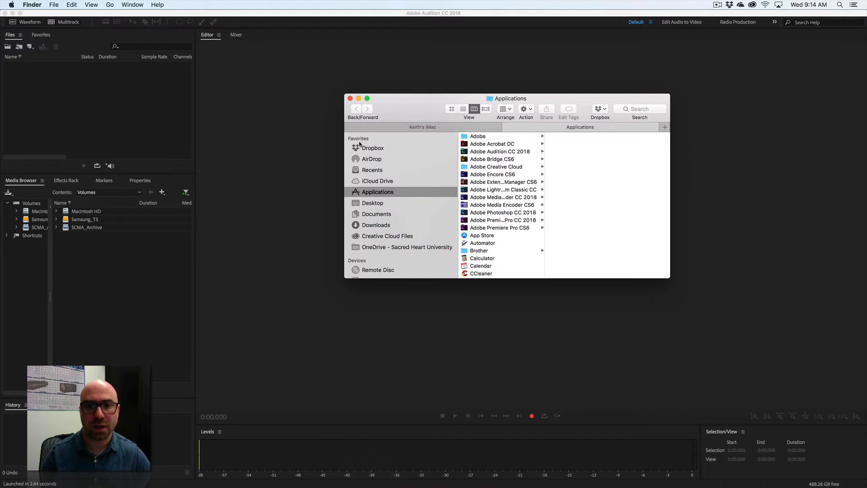
{"action": "left_click", "coordinate": [368, 148]}
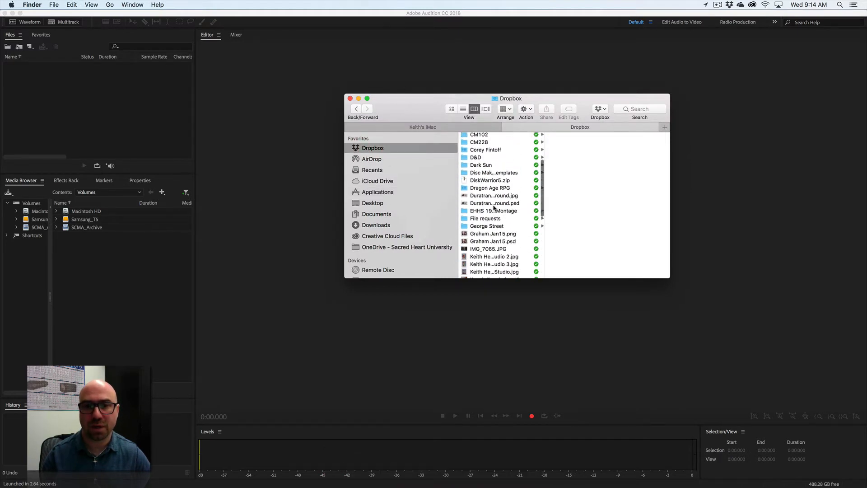
{"action": "scroll", "coordinate": [493, 190], "scroll_direction": "down", "scroll_amount": 10}
{"action": "scroll", "coordinate": [486, 208], "scroll_direction": "down", "scroll_amount": 8}
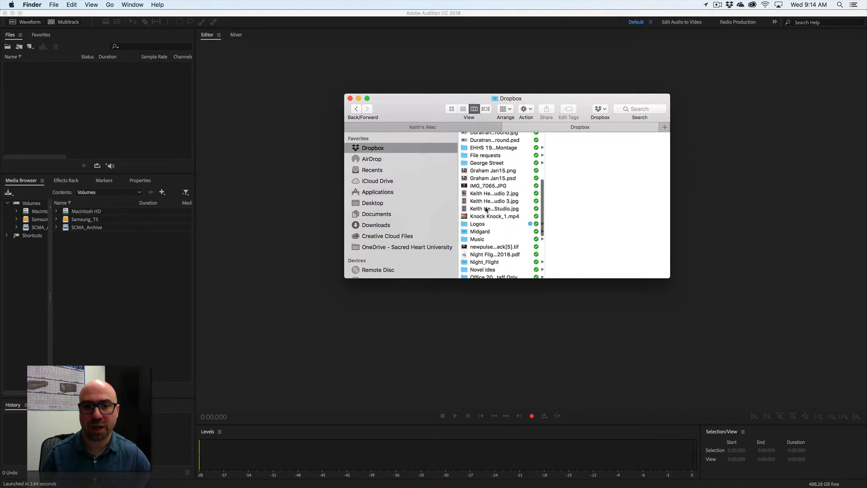
{"action": "left_click", "coordinate": [481, 234]}
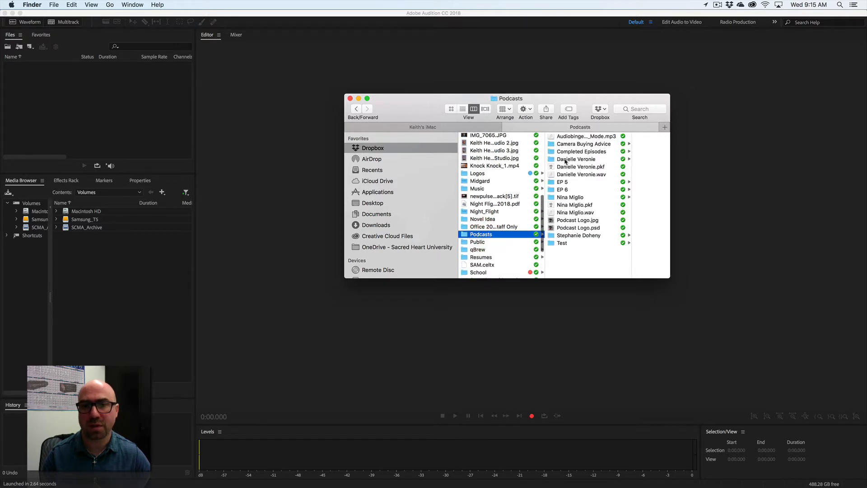
{"action": "left_click", "coordinate": [563, 189]}
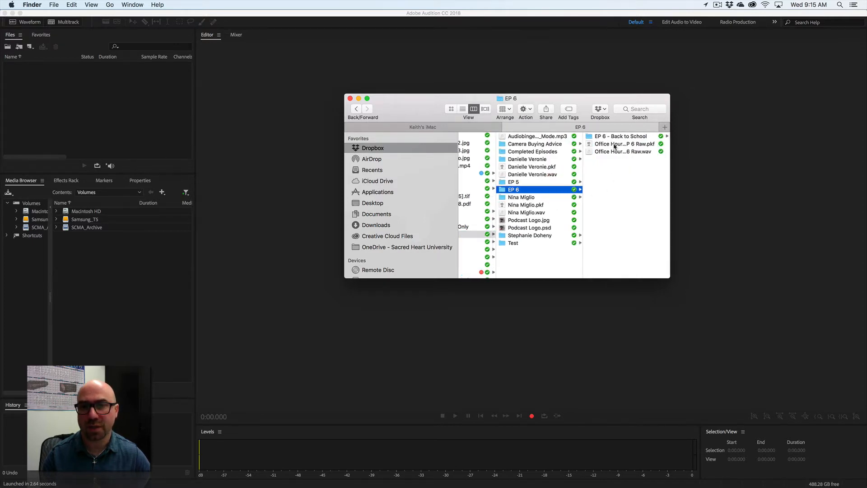
{"action": "left_click", "coordinate": [607, 151]}
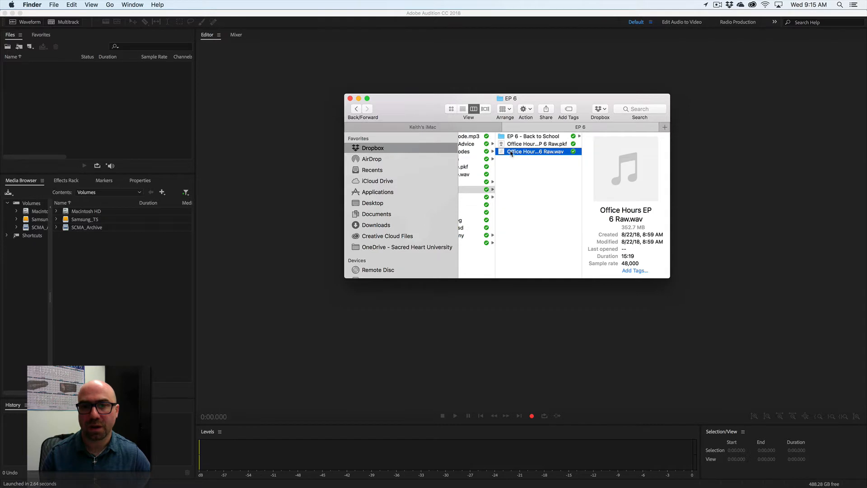
{"action": "left_click_drag", "start_coordinate": [515, 153], "coordinate": [108, 112]}
Step: Import Audiobinger_-_Chill_Mode.mp3 into the Files panel and return to Audition
{"action": "scroll", "coordinate": [468, 164], "scroll_direction": "left", "scroll_amount": 4}
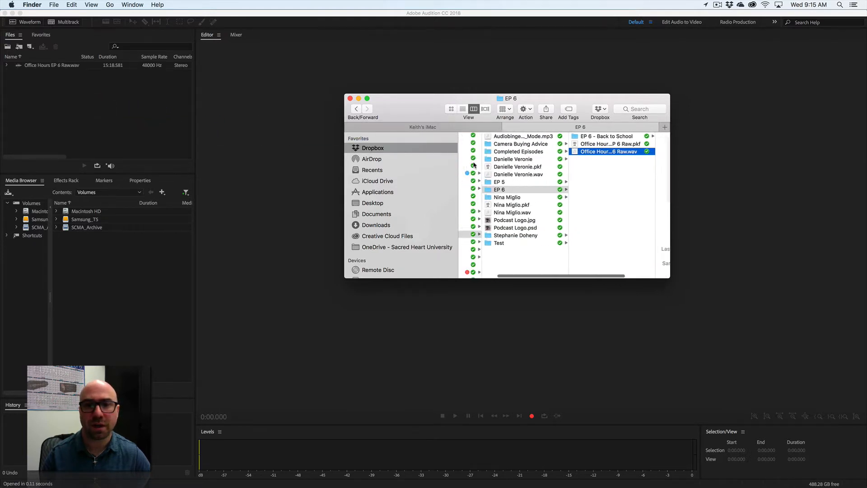
{"action": "left_click", "coordinate": [492, 137]}
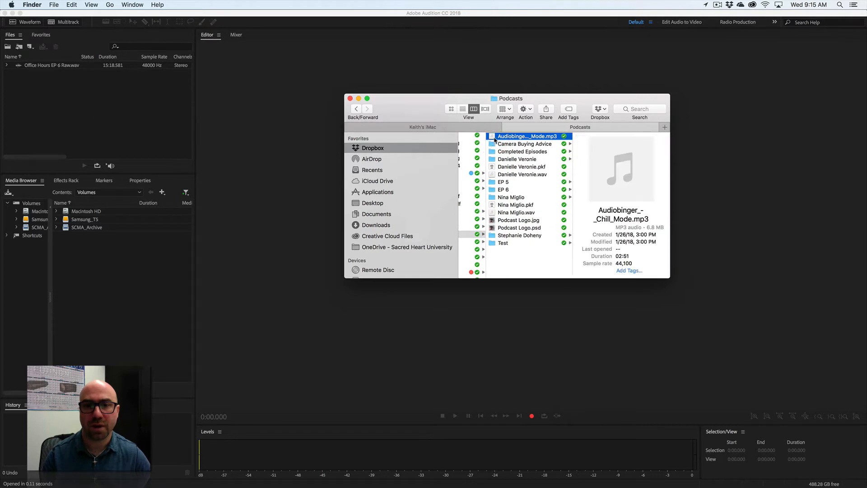
{"action": "left_click_drag", "start_coordinate": [486, 140], "coordinate": [47, 125]}
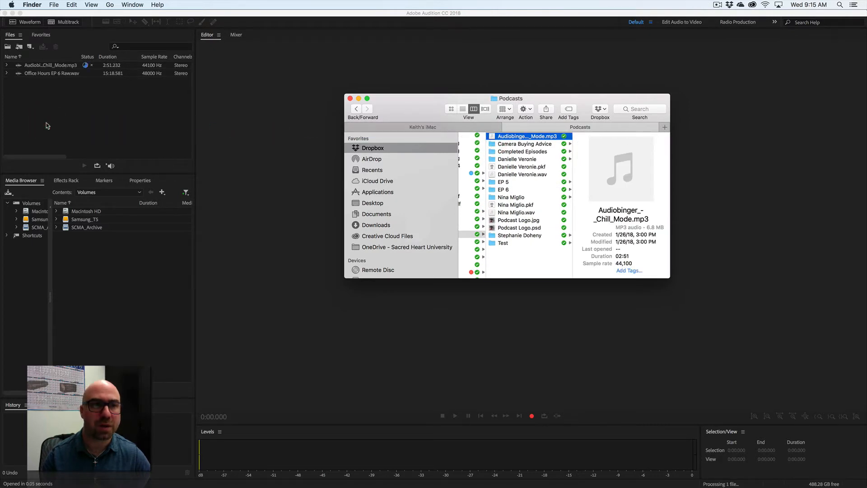
{"action": "left_click", "coordinate": [139, 120]}
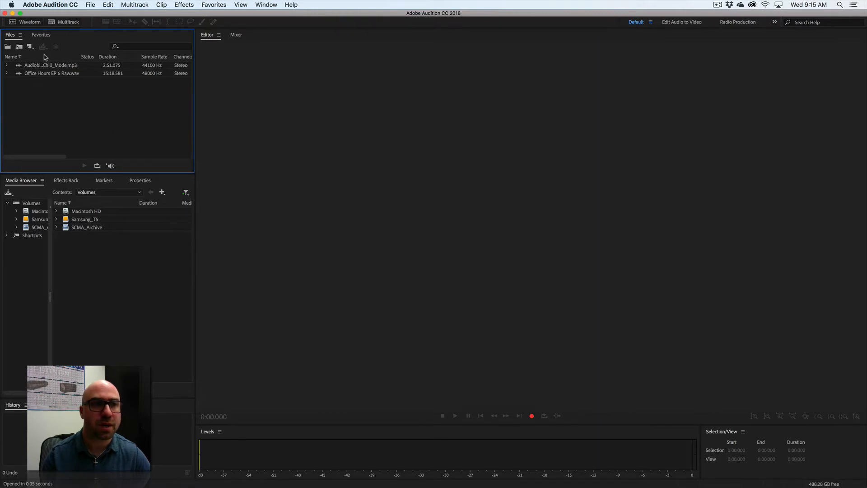
Step: Preview Office Hours EP 6 Raw.wav, then open and preview Audiobinger_-_Chill_Mode.mp3 in the Waveform editor
{"action": "double_click", "coordinate": [19, 75]}
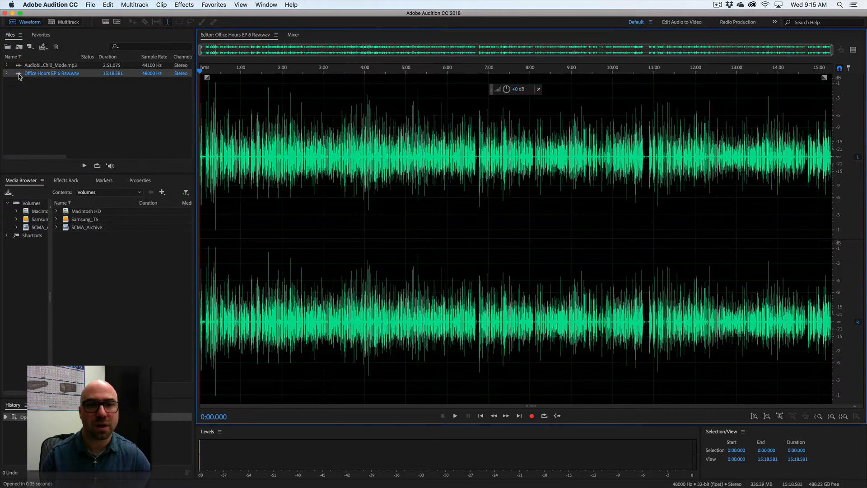
{"action": "key", "text": "space"}
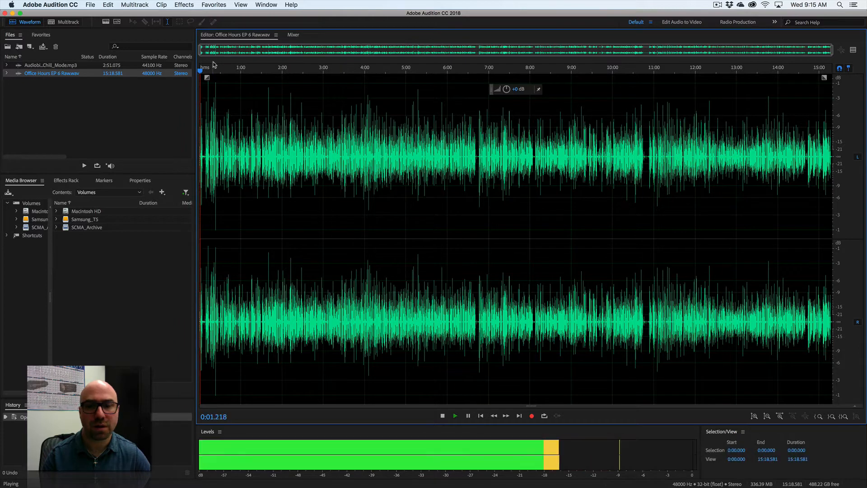
{"action": "key", "text": "space"}
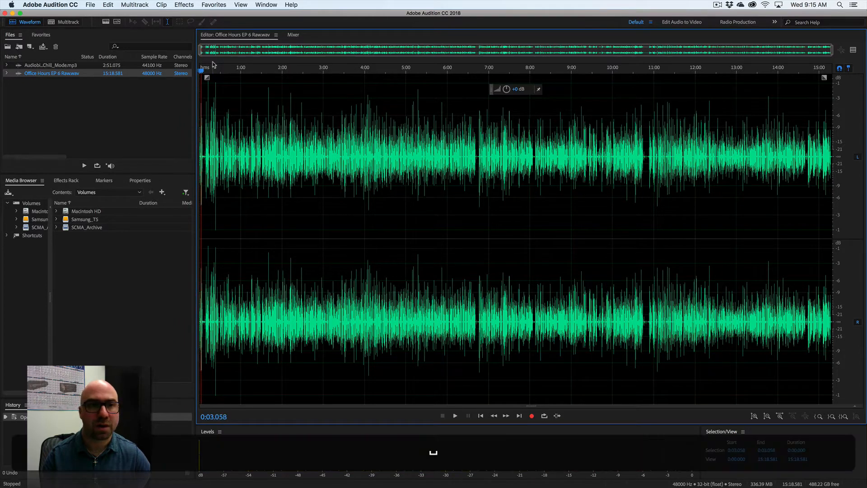
{"action": "key", "text": "space"}
{"action": "double_click", "coordinate": [18, 66]}
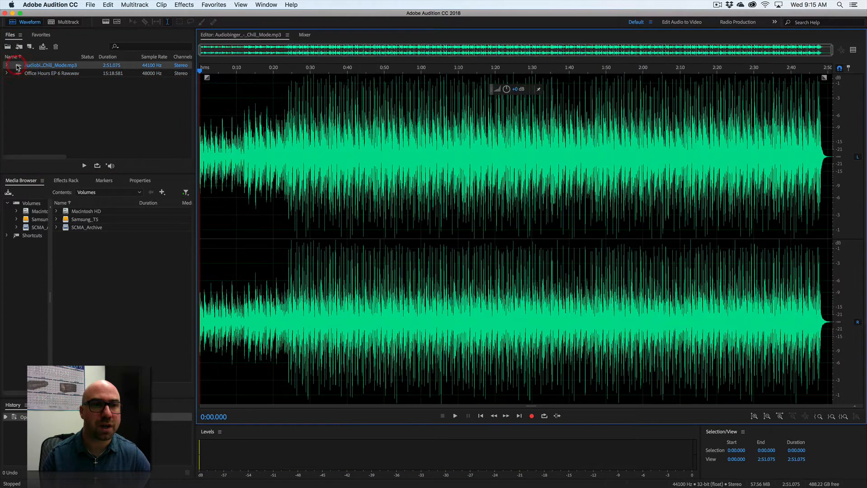
{"action": "key", "text": "space"}
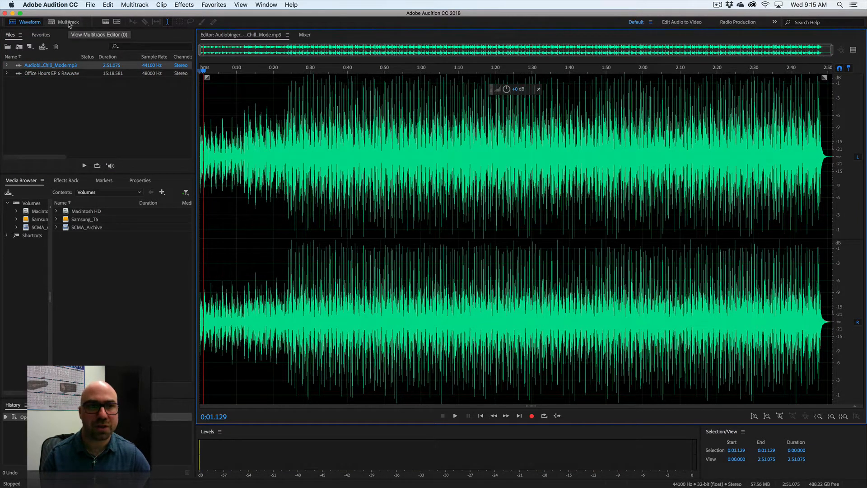
Step: Create multitrack session 'EP 6 - Back to School' in Dropbox/Podcasts/EP 6, overwriting the existing file
{"action": "left_click", "coordinate": [68, 23]}
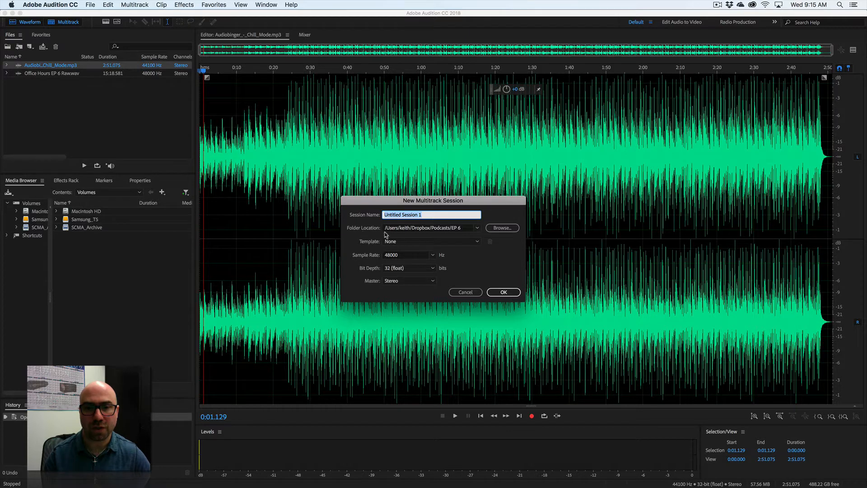
{"action": "left_click", "coordinate": [501, 230]}
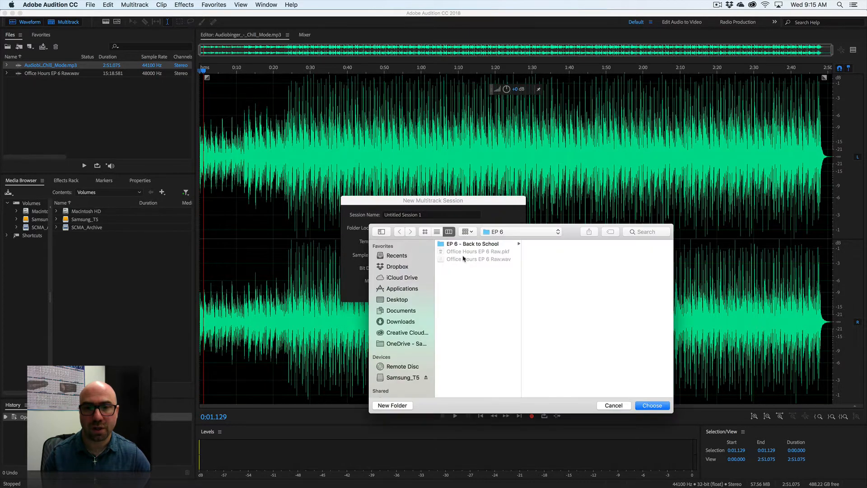
{"action": "left_click", "coordinate": [522, 231]}
{"action": "left_click", "coordinate": [517, 244]}
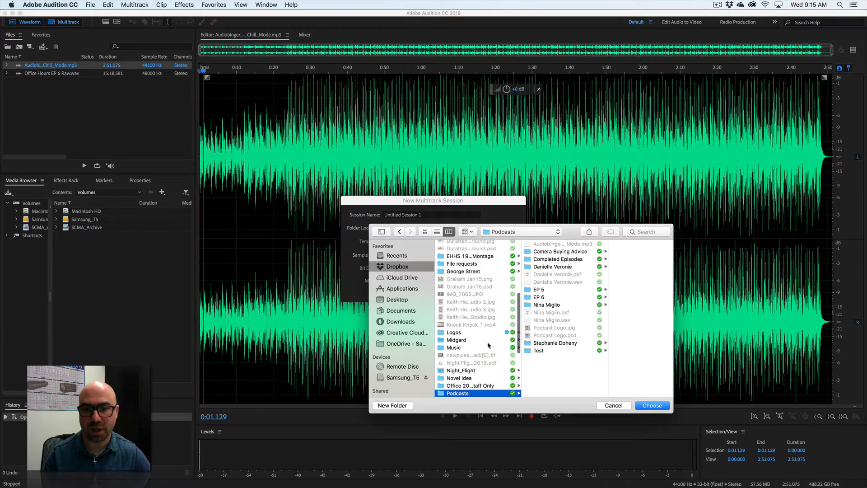
{"action": "left_click", "coordinate": [538, 297]}
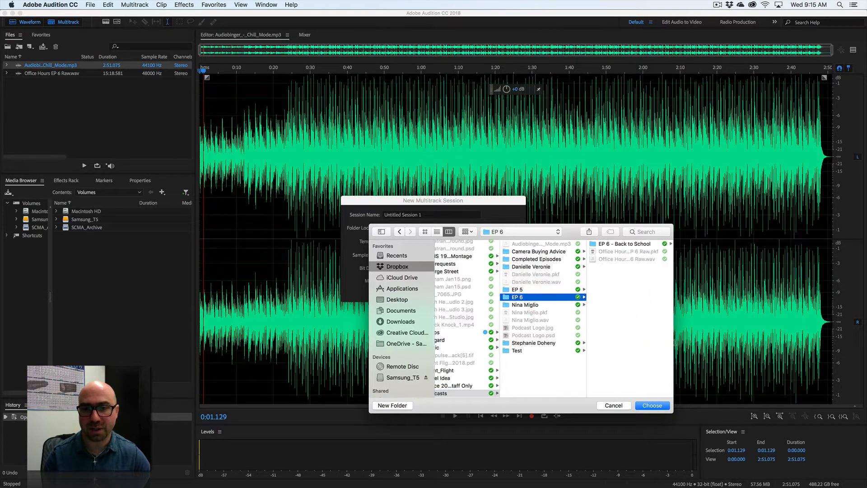
{"action": "left_click", "coordinate": [653, 405]}
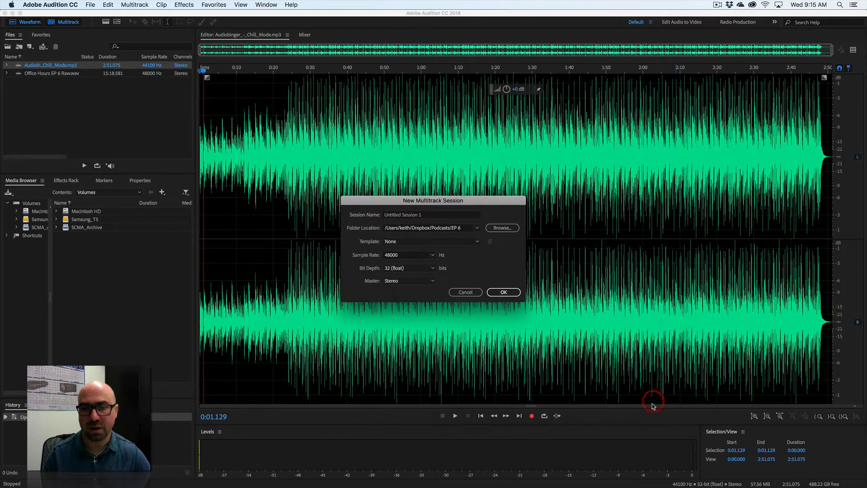
{"action": "left_click", "coordinate": [430, 218]}
{"action": "type", "text": "EP 6 - Back to School"}
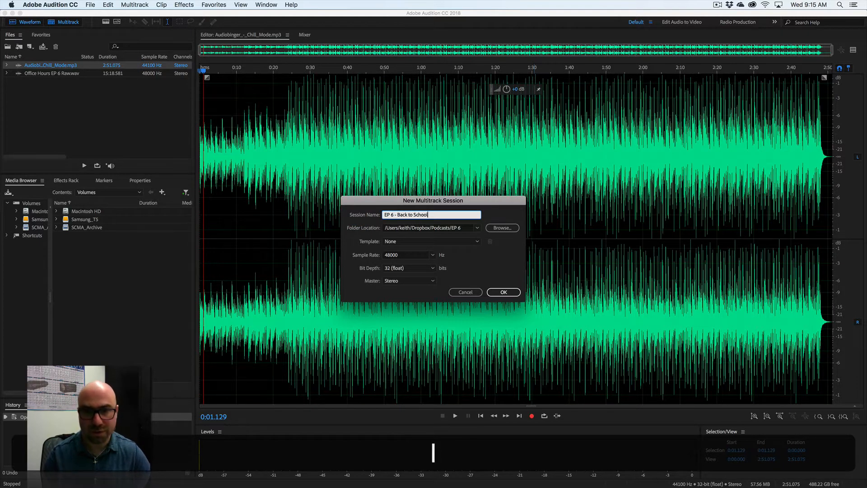
{"action": "left_click", "coordinate": [501, 292]}
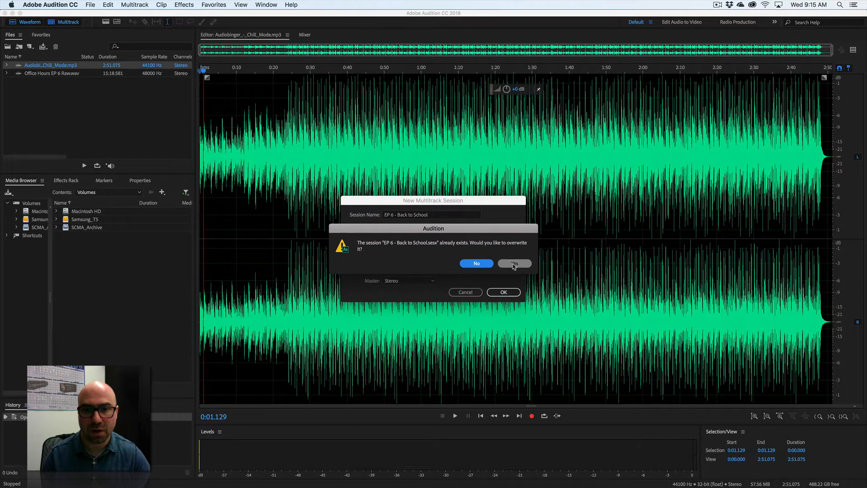
{"action": "left_click", "coordinate": [511, 264]}
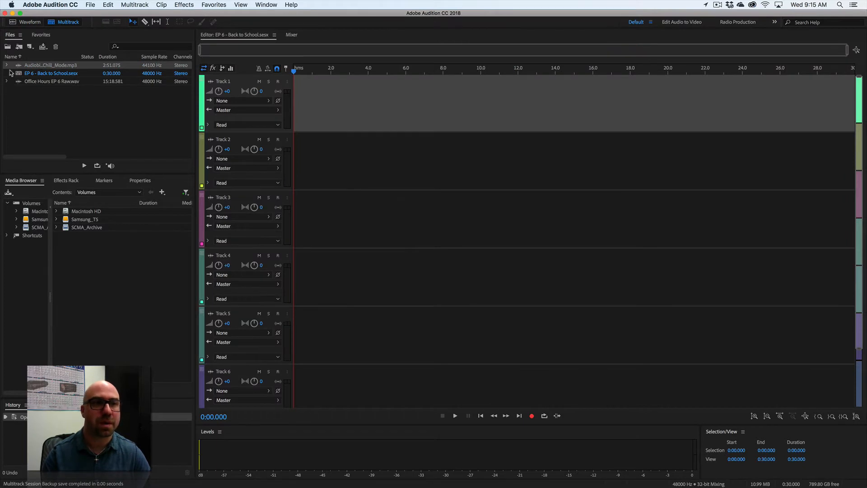
Step: Inspect the raw recording's waveform, then drag Office Hours EP 6 Raw.wav onto Track 1
{"action": "left_click", "coordinate": [19, 84]}
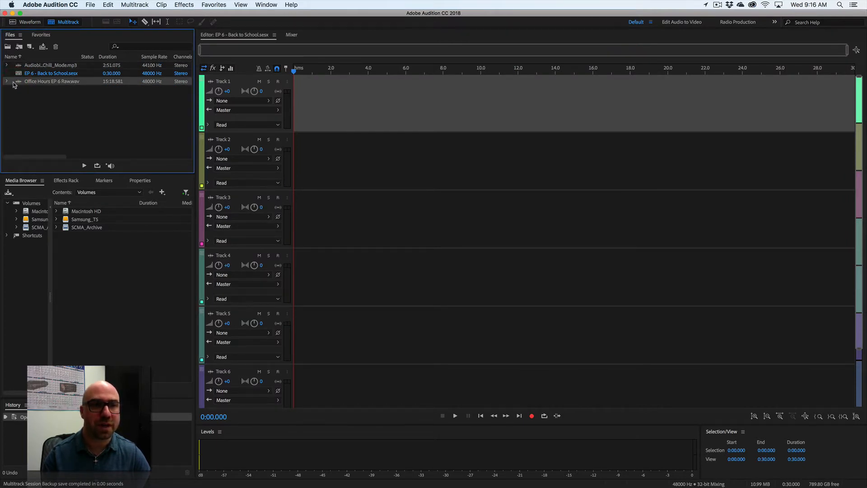
{"action": "double_click", "coordinate": [17, 84]}
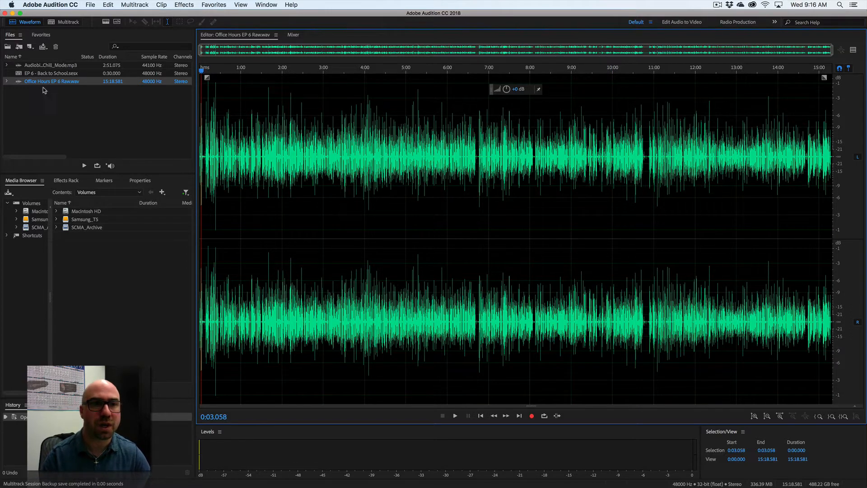
{"action": "left_click", "coordinate": [64, 22]}
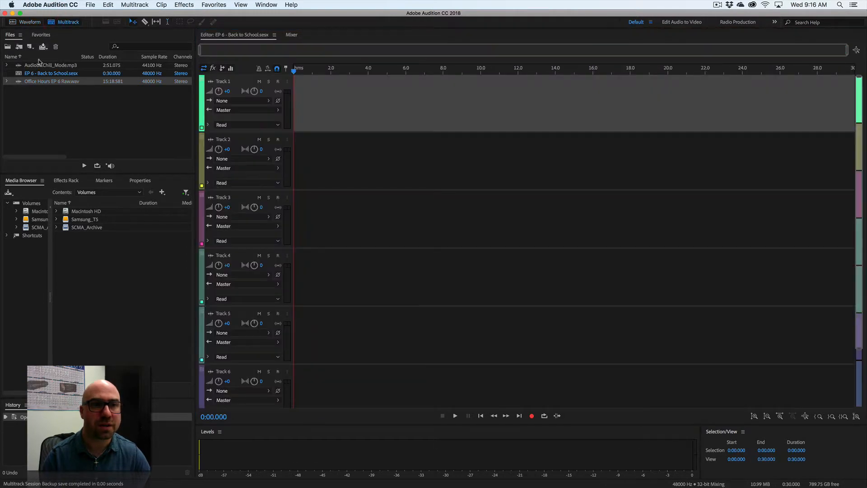
{"action": "left_click_drag", "start_coordinate": [20, 83], "coordinate": [290, 112]}
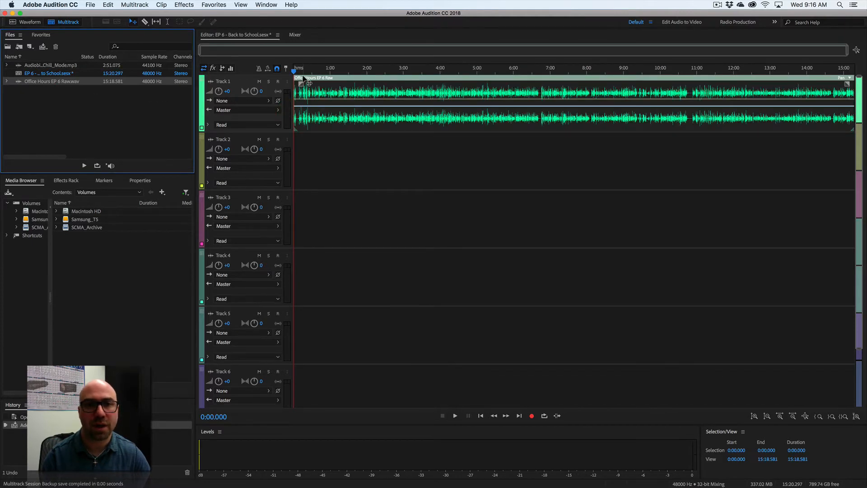
Step: Zoom the timeline to about the first minute and play the recording, jumping to about 0:09.8
{"action": "key", "text": "equal"}
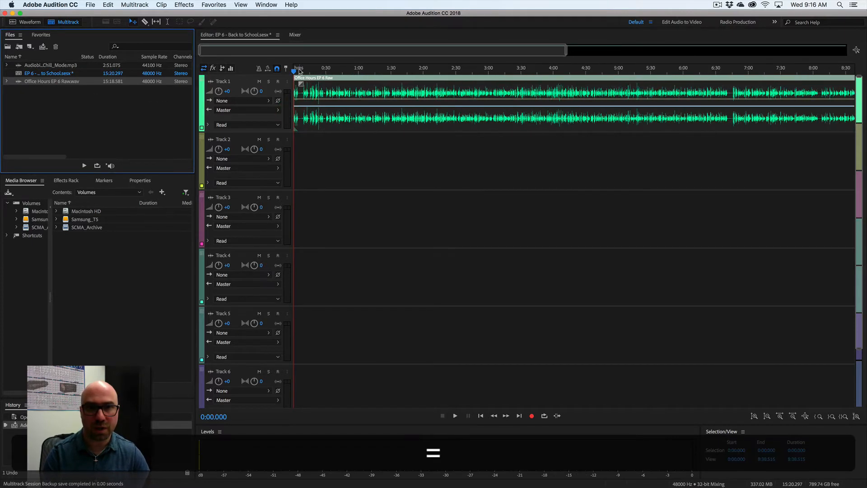
{"action": "key", "text": "equal"}
{"action": "key", "text": "equal"}
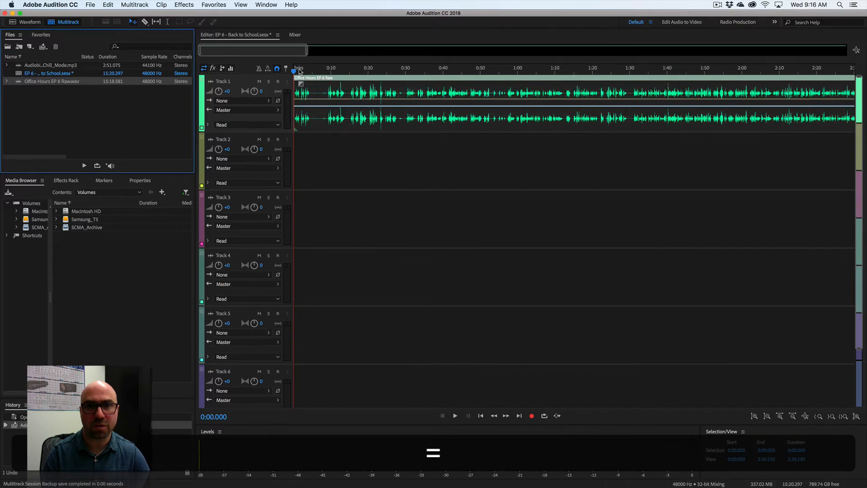
{"action": "key", "text": "equal"}
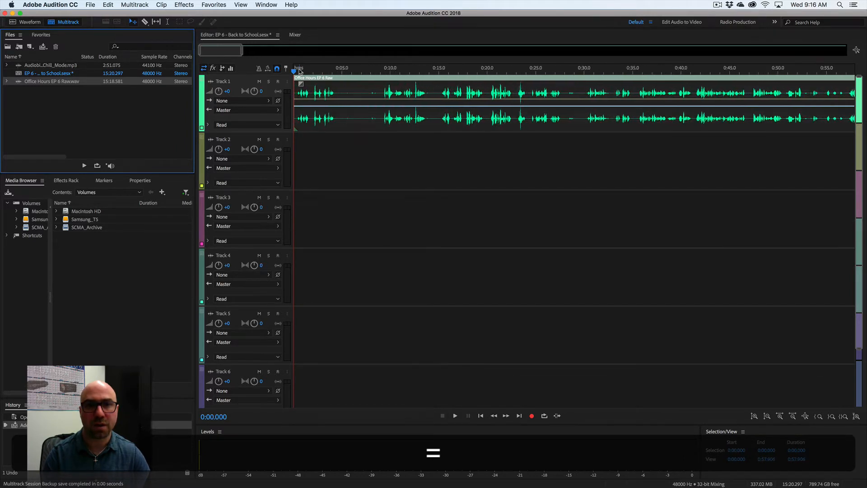
{"action": "key", "text": "space"}
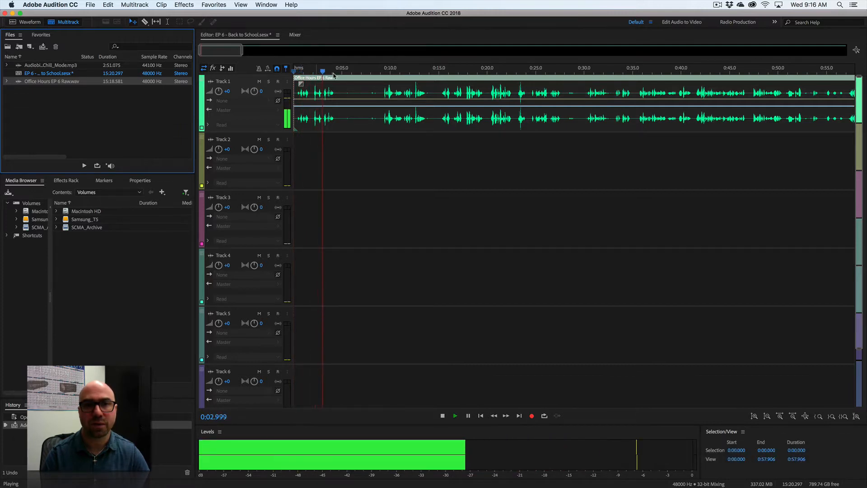
{"action": "key", "text": "space"}
{"action": "left_click", "coordinate": [369, 70]}
{"action": "key", "text": "space"}
{"action": "left_click", "coordinate": [382, 70]}
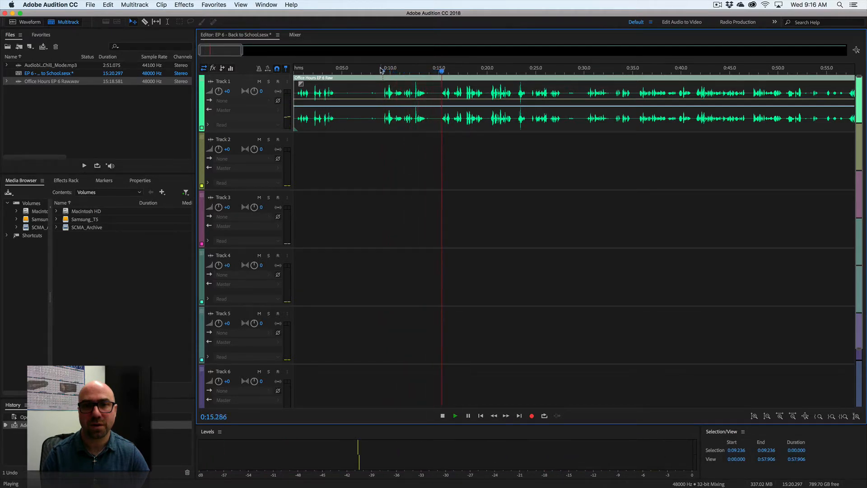
Step: Split Track 1 at about 0:09, delete the opening part, and move the rest to 0:00
{"action": "key", "text": "space"}
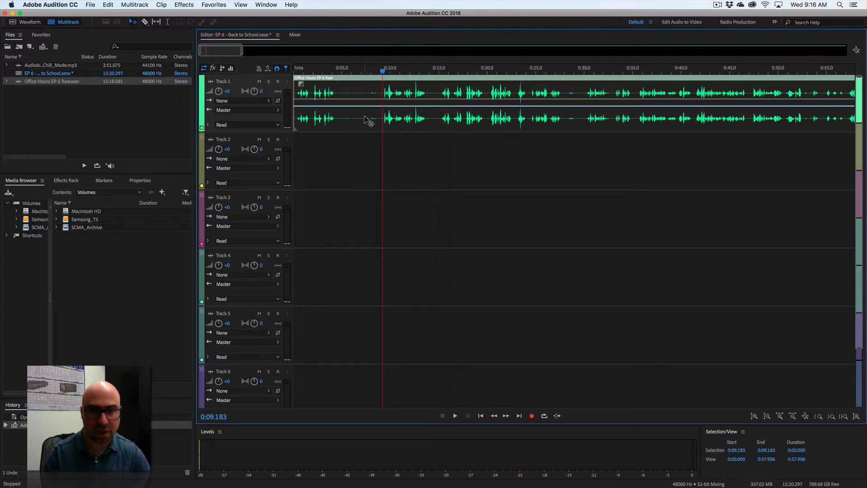
{"action": "key", "text": "super+k"}
{"action": "left_click", "coordinate": [368, 98]}
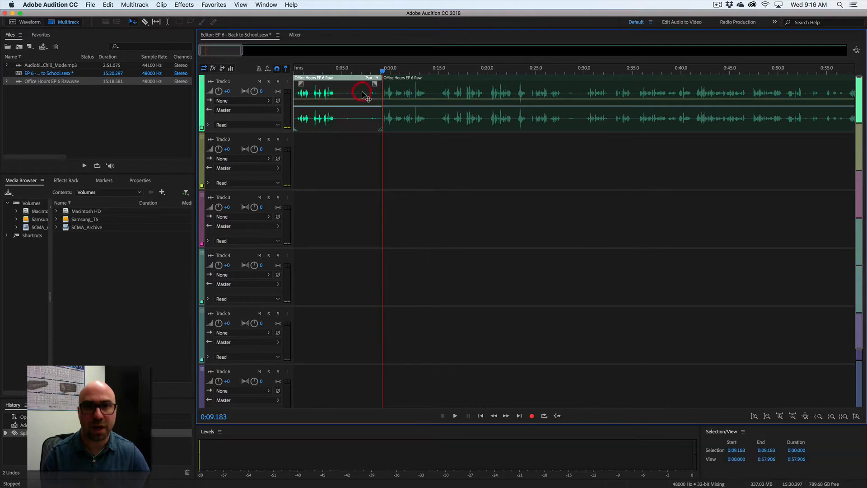
{"action": "key", "text": "BackSpace"}
{"action": "left_click", "coordinate": [405, 79]}
{"action": "left_click_drag", "start_coordinate": [405, 79], "coordinate": [338, 74]}
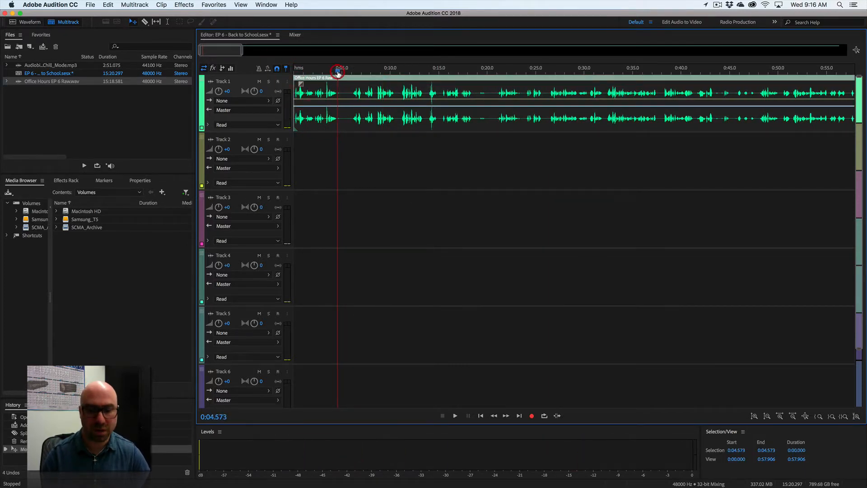
Step: Split the clip at about 0:04.5 and 0:06.022 and delete the short piece between
{"action": "key", "text": "super+k"}
{"action": "key", "text": "space"}
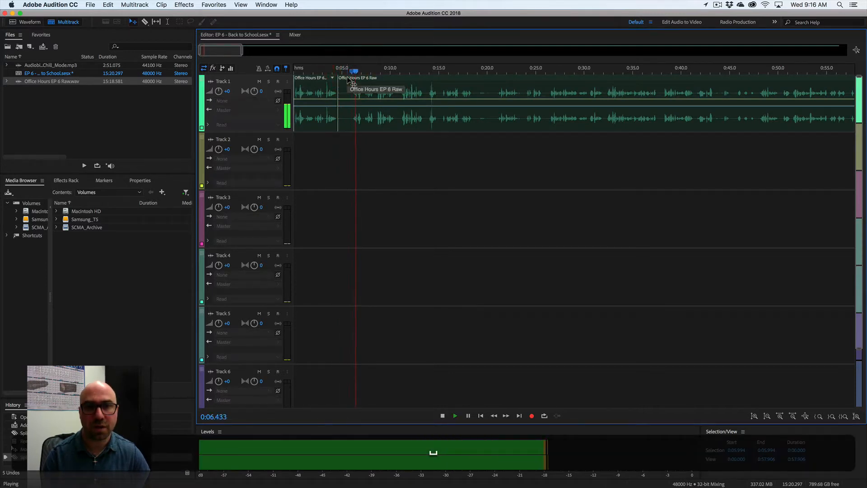
{"action": "key", "text": "space"}
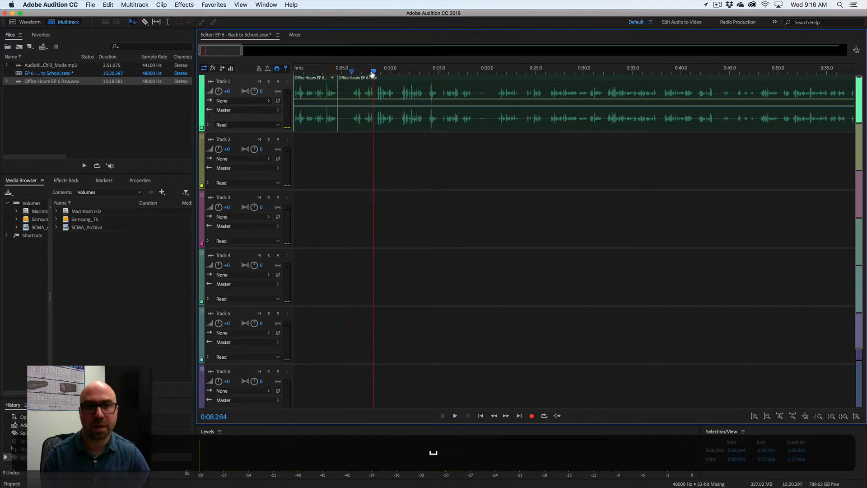
{"action": "left_click_drag", "start_coordinate": [373, 73], "coordinate": [351, 77]}
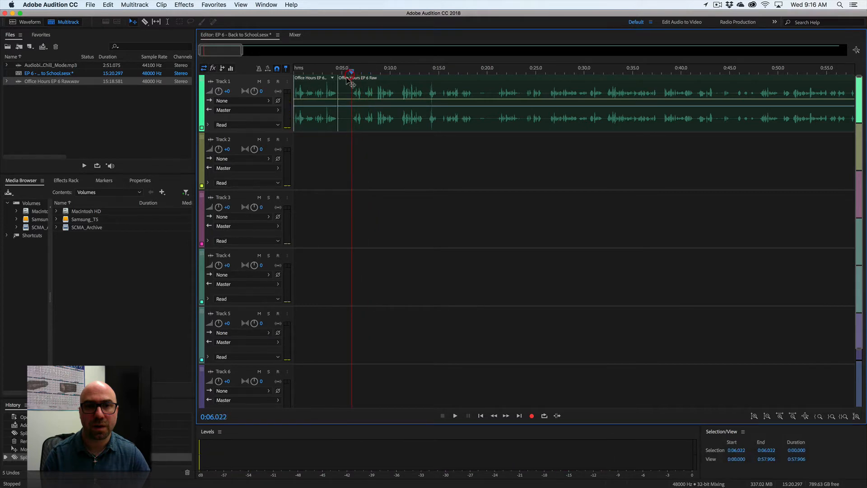
{"action": "left_click", "coordinate": [351, 79]}
{"action": "key", "text": "super+k"}
{"action": "left_click", "coordinate": [346, 83]}
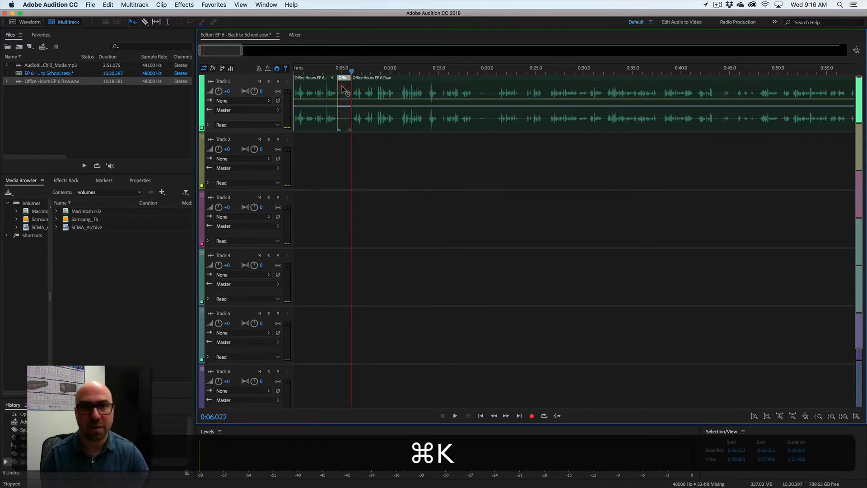
{"action": "key", "text": "BackSpace"}
{"action": "left_click_drag", "start_coordinate": [352, 73], "coordinate": [357, 73]}
Step: Listen past the first gap and split the Track 1 clip at 0:15.046
{"action": "key", "text": "space"}
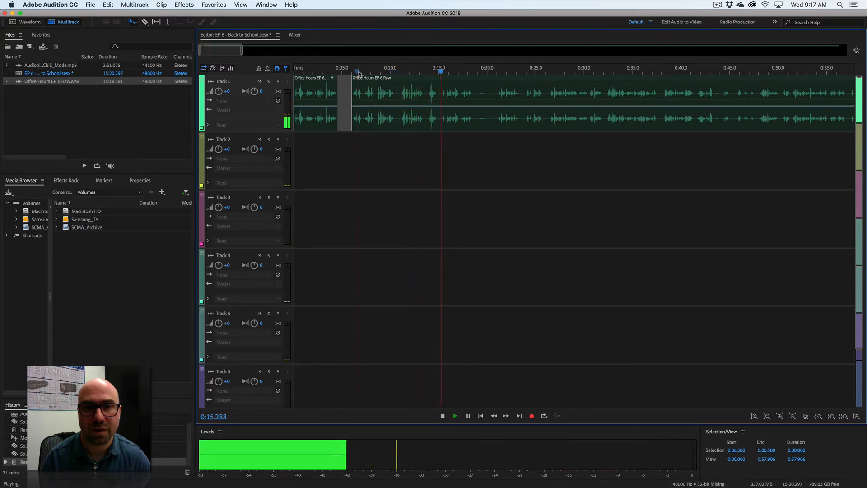
{"action": "key", "text": "space"}
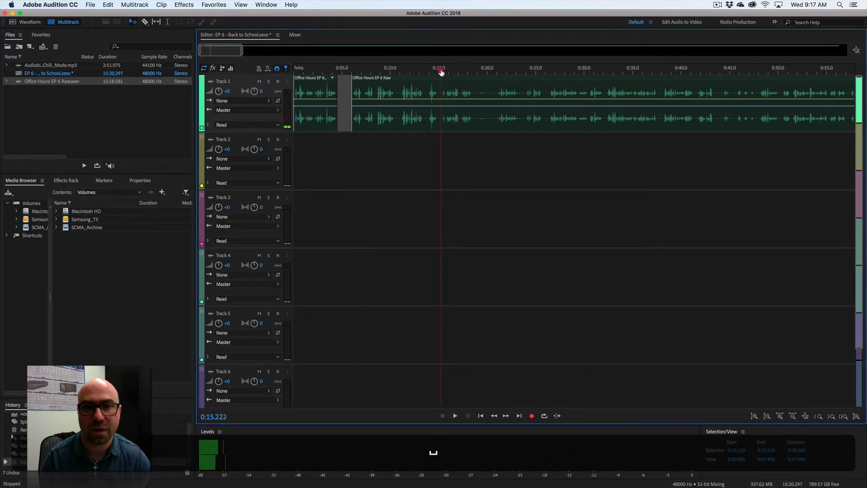
{"action": "left_click_drag", "start_coordinate": [441, 72], "coordinate": [438, 73]}
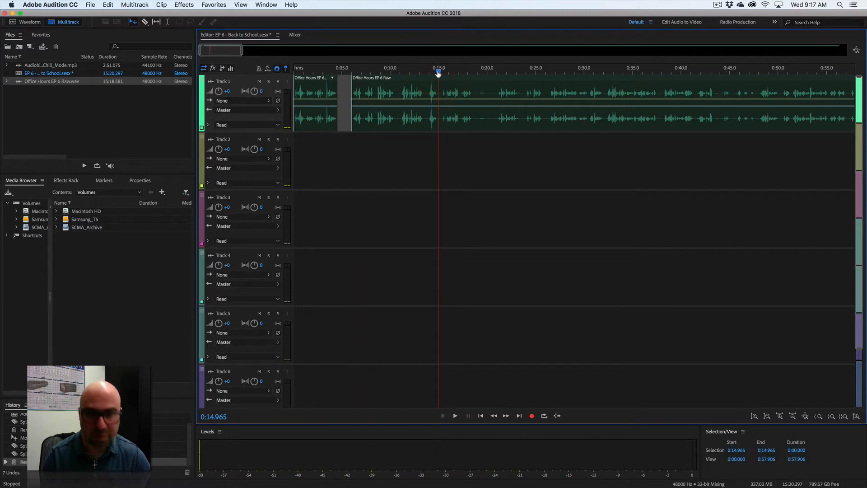
{"action": "left_click", "coordinate": [440, 73]}
{"action": "left_click", "coordinate": [437, 82]}
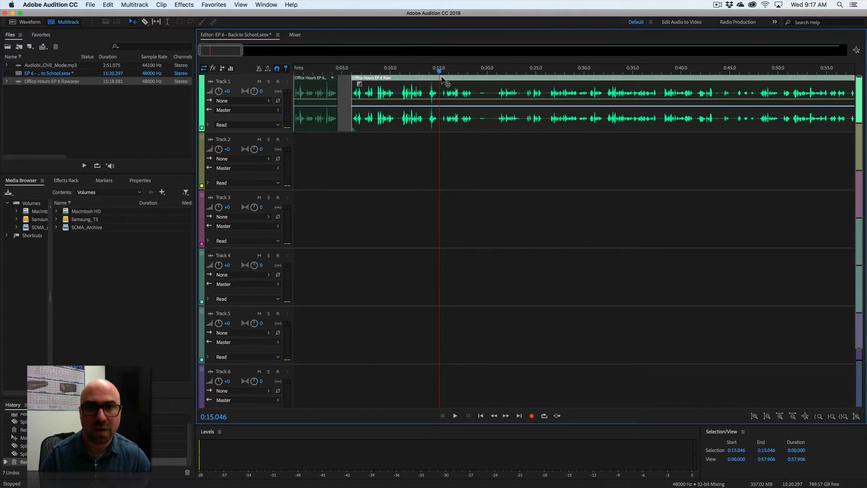
{"action": "key", "text": "super+k"}
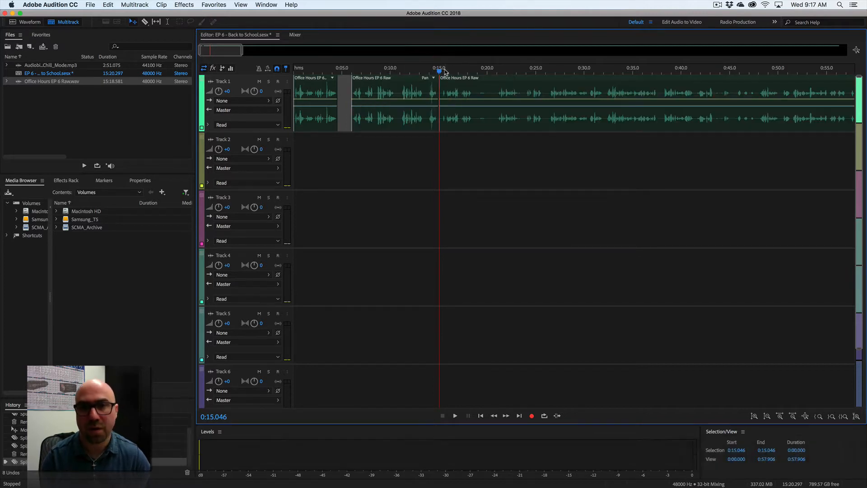
Step: Split again at 0:24.626, delete the 0:15–0:24.6 section, and play back to check
{"action": "left_click_drag", "start_coordinate": [441, 72], "coordinate": [495, 71]}
{"action": "key", "text": "space"}
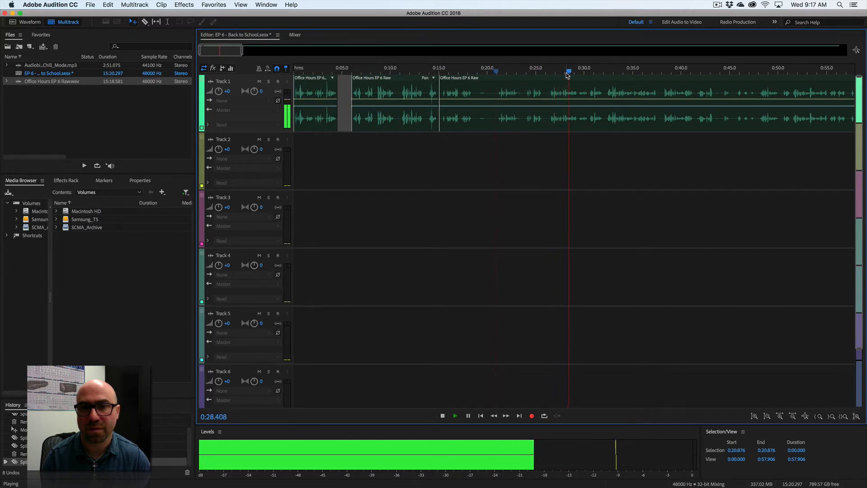
{"action": "left_click_drag", "start_coordinate": [573, 72], "coordinate": [533, 71]}
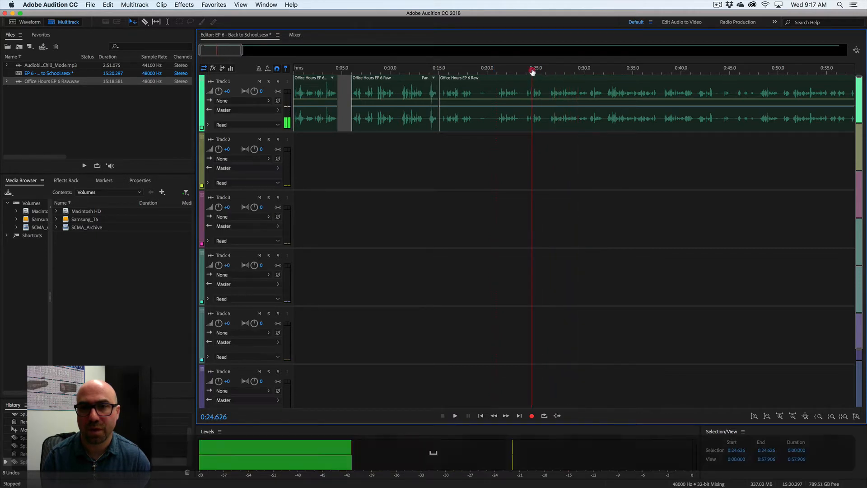
{"action": "left_click", "coordinate": [533, 72]}
{"action": "key", "text": "space"}
{"action": "key", "text": "space"}
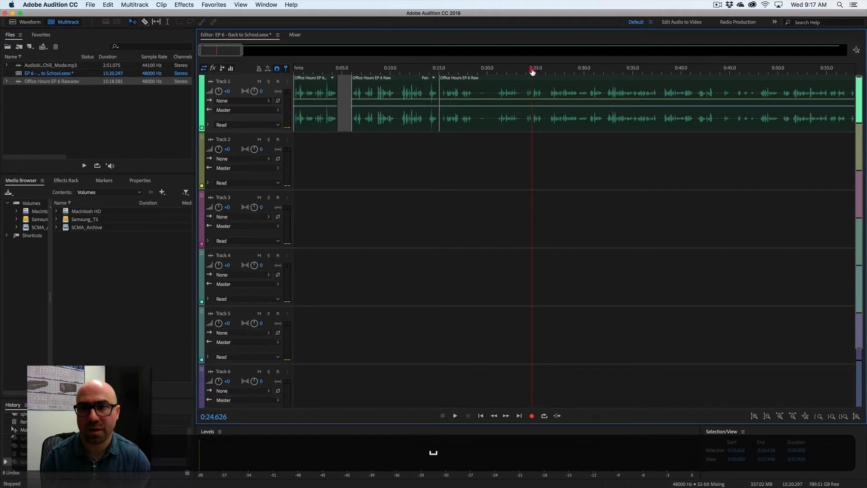
{"action": "key", "text": "super+k"}
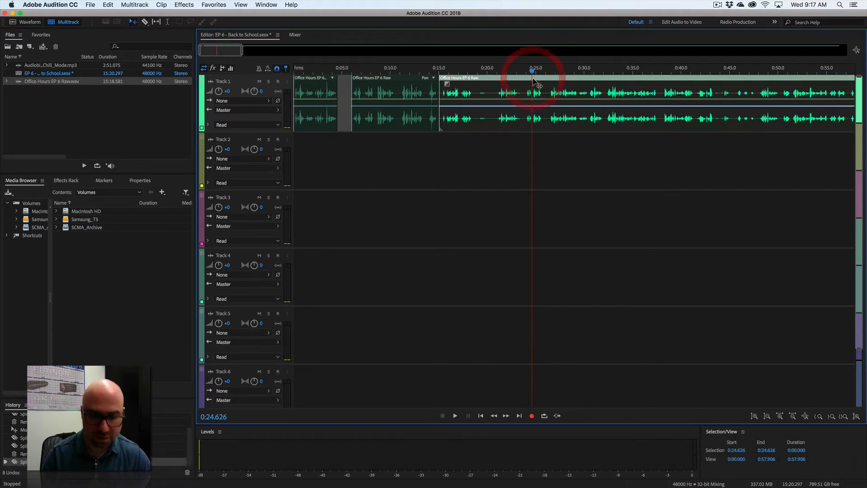
{"action": "left_click", "coordinate": [524, 81]}
{"action": "key", "text": "BackSpace"}
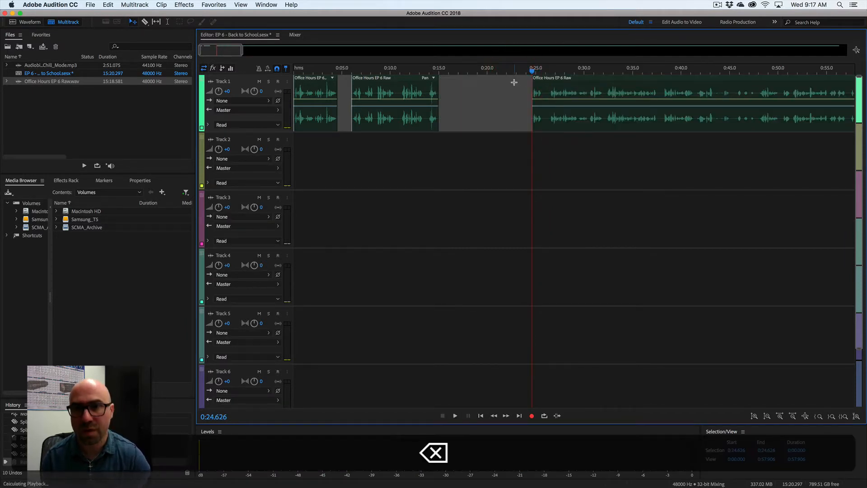
{"action": "key", "text": "space"}
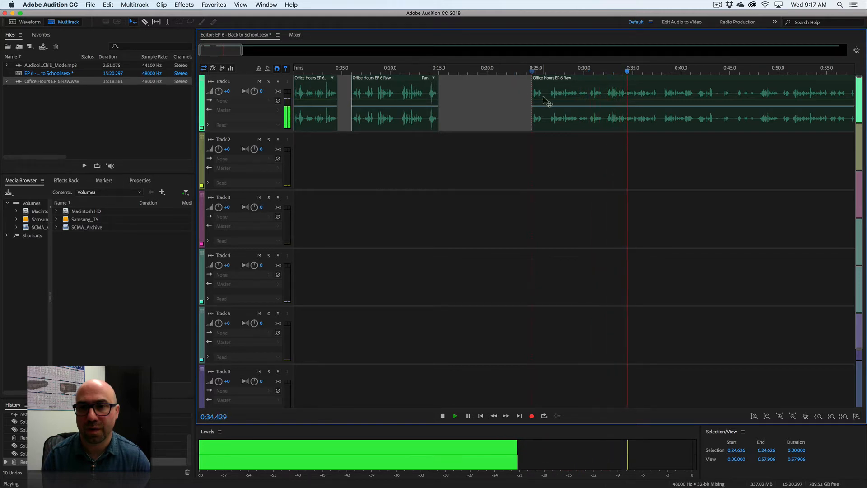
Step: Review the audio around 0:37–0:40 and split the Track 1 clip at 0:37.981
{"action": "scroll", "coordinate": [544, 100], "scroll_direction": "right", "scroll_amount": 1}
{"action": "scroll", "coordinate": [533, 101], "scroll_direction": "right", "scroll_amount": 8}
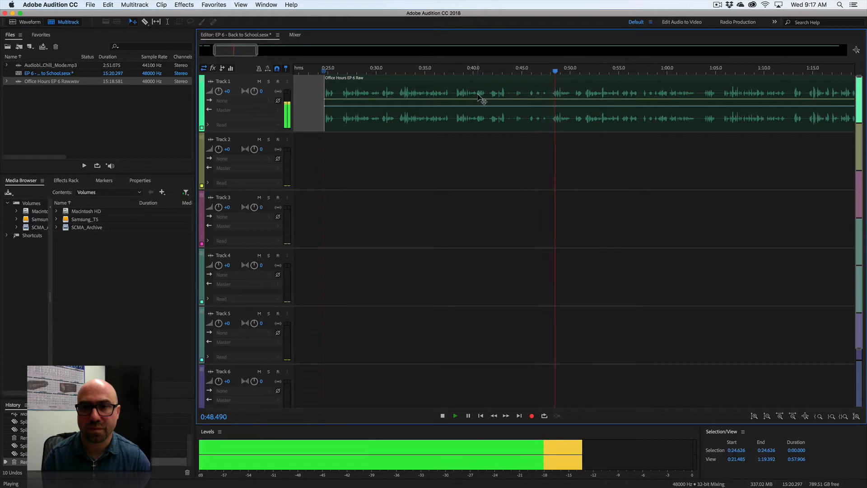
{"action": "left_click", "coordinate": [477, 69]}
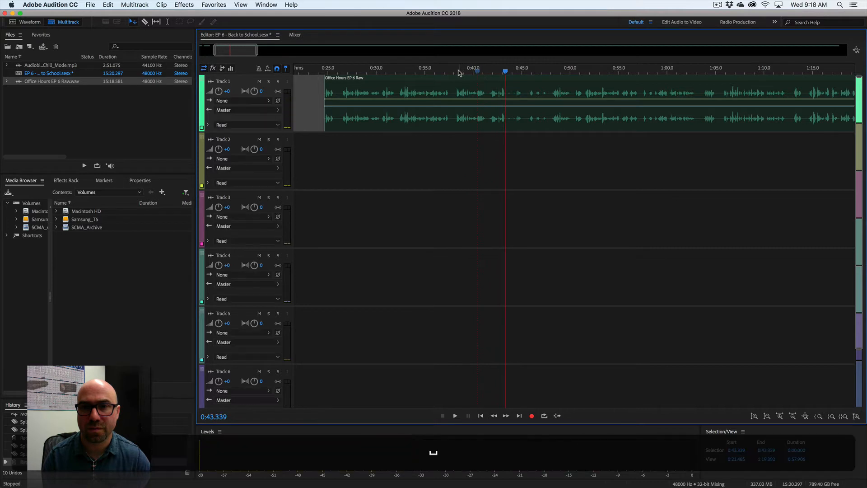
{"action": "left_click", "coordinate": [458, 72]}
{"action": "left_click", "coordinate": [445, 72]}
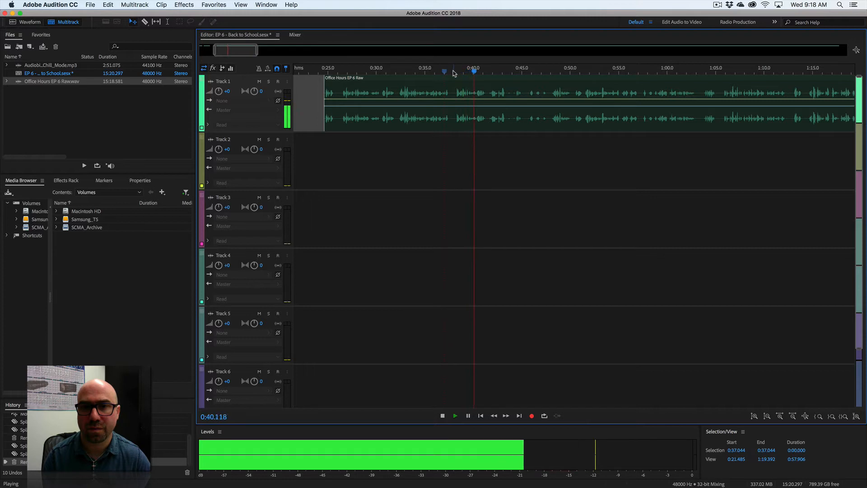
{"action": "key", "text": "space"}
{"action": "left_click", "coordinate": [454, 72]}
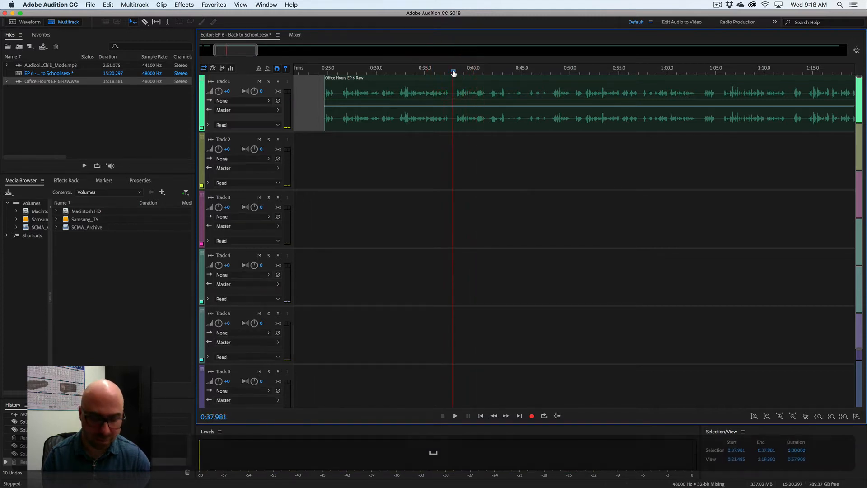
{"action": "left_click", "coordinate": [455, 87]}
{"action": "key", "text": "super+k"}
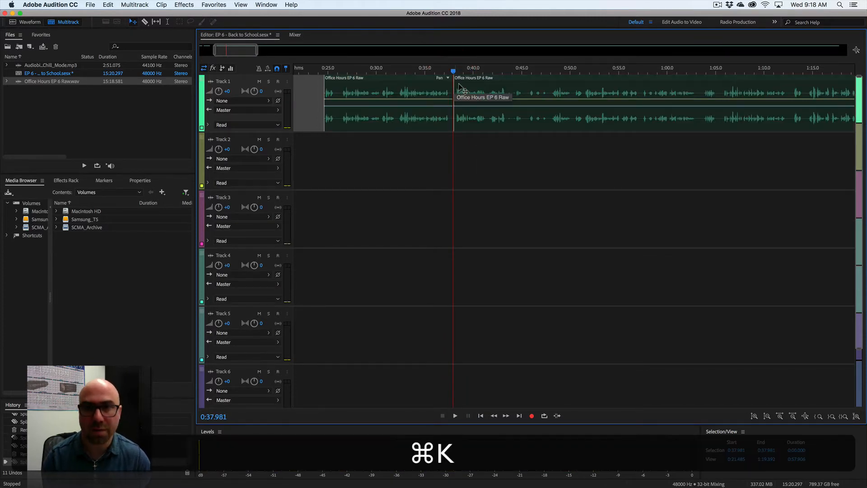
Step: Split again at 0:48, delete the 0:38–0:48 piece, and play from 0:48 to check
{"action": "left_click_drag", "start_coordinate": [453, 71], "coordinate": [551, 72]}
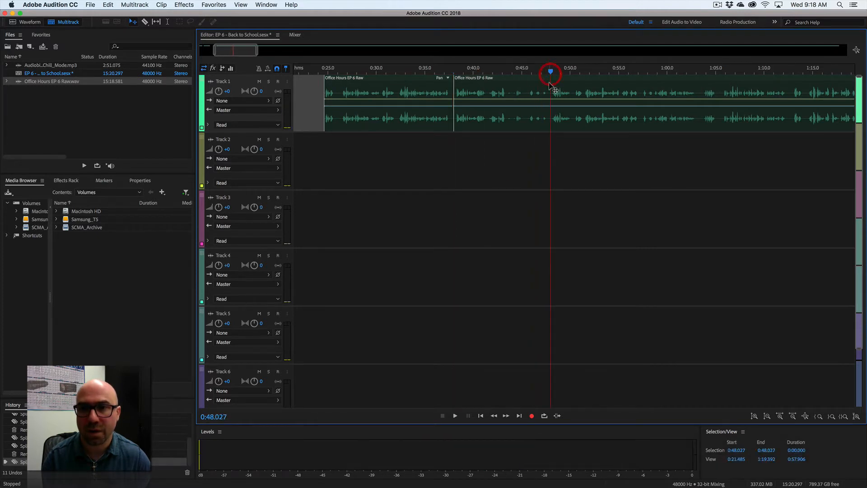
{"action": "left_click", "coordinate": [550, 85]}
{"action": "key", "text": "super+k"}
{"action": "left_click", "coordinate": [533, 89]}
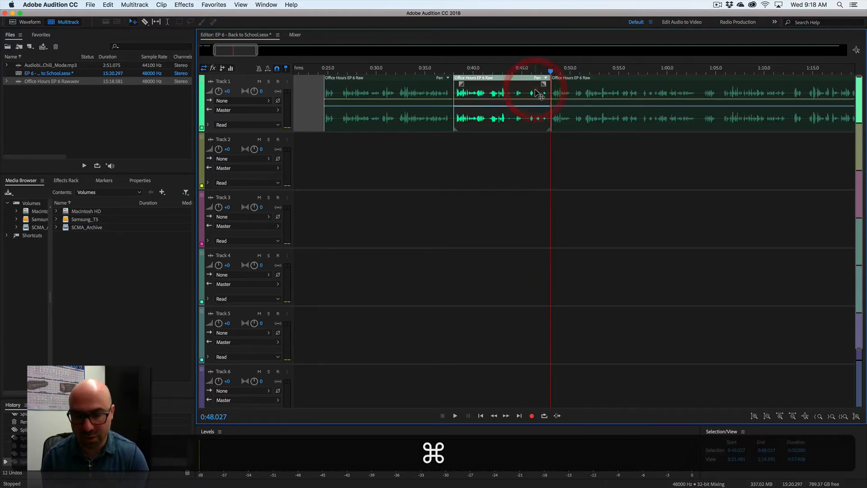
{"action": "key", "text": "BackSpace"}
{"action": "key", "text": "space"}
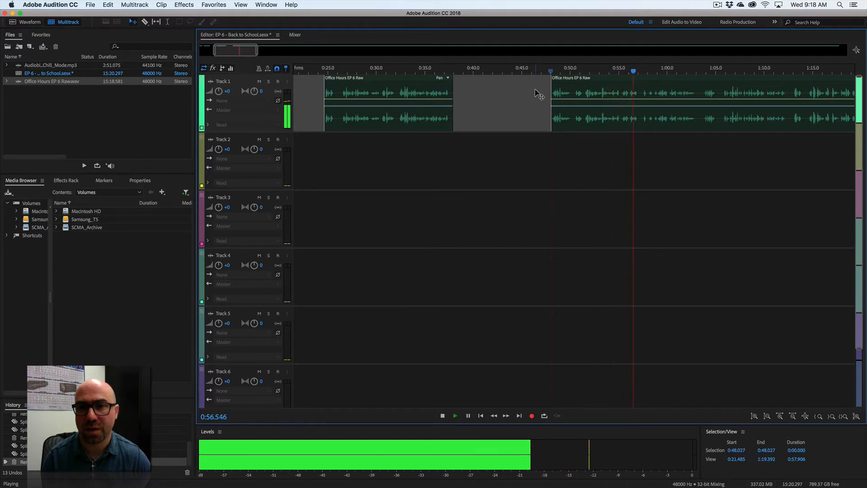
{"action": "scroll", "coordinate": [527, 90], "scroll_direction": "right", "scroll_amount": 5}
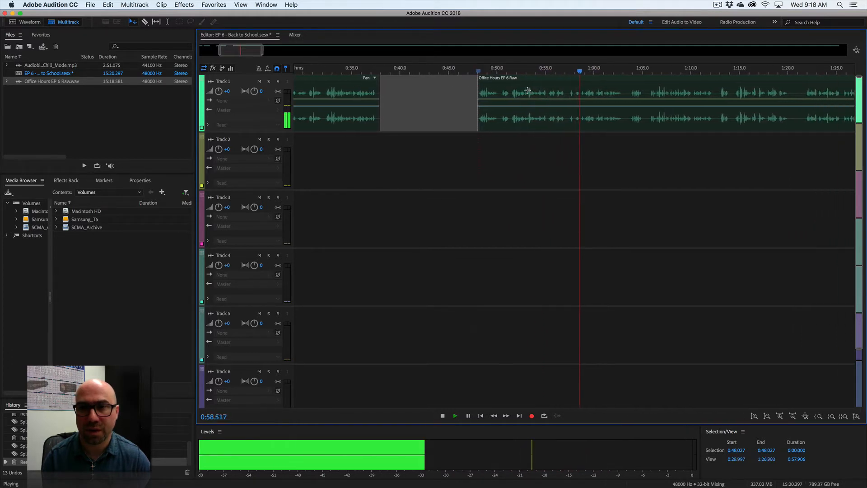
{"action": "scroll", "coordinate": [528, 90], "scroll_direction": "right", "scroll_amount": 7}
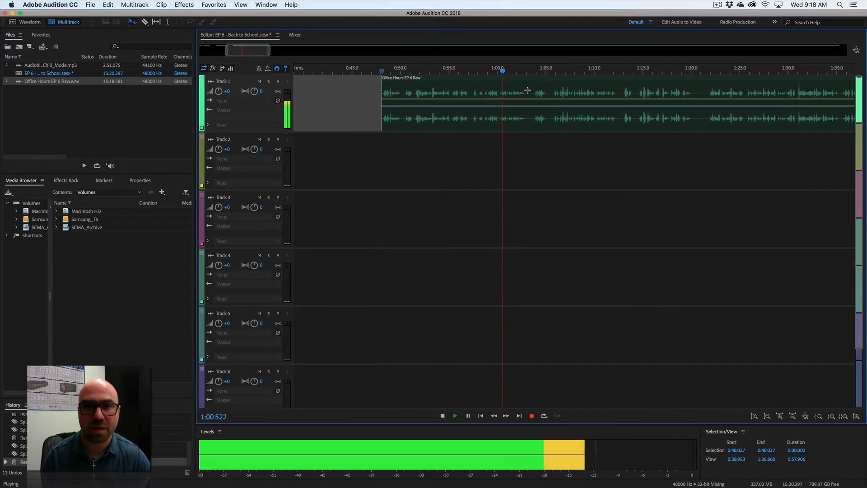
Step: Replay from about 0:48 and split the Track 1 clip at 0:55.191
{"action": "key", "text": "space"}
{"action": "left_click_drag", "start_coordinate": [462, 74], "coordinate": [389, 74]}
{"action": "key", "text": "space"}
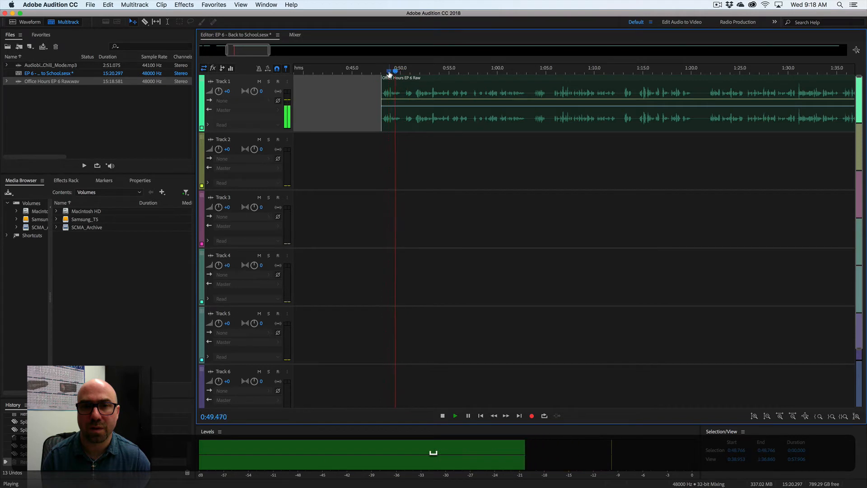
{"action": "left_click", "coordinate": [383, 73]}
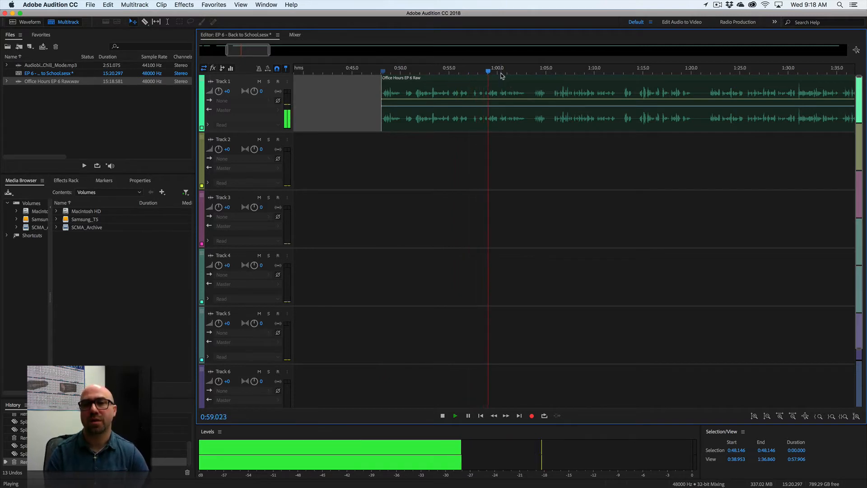
{"action": "left_click", "coordinate": [452, 71]}
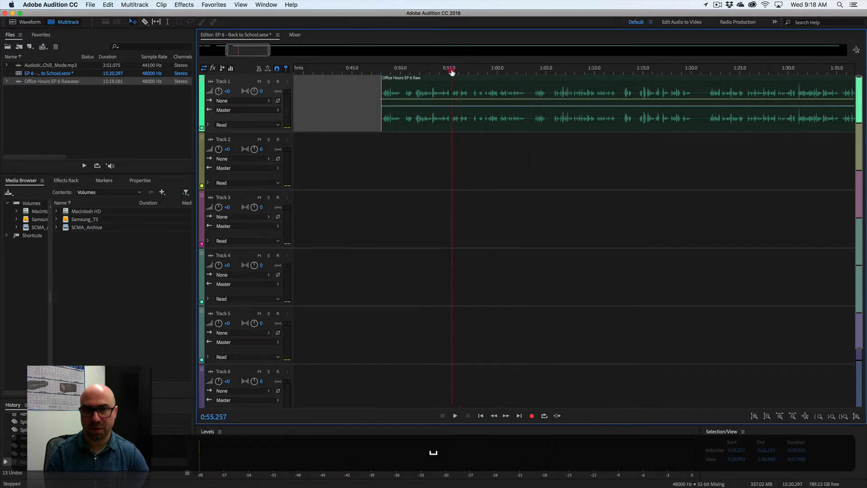
{"action": "key", "text": "space"}
{"action": "left_click", "coordinate": [452, 83]}
{"action": "key", "text": "super+k"}
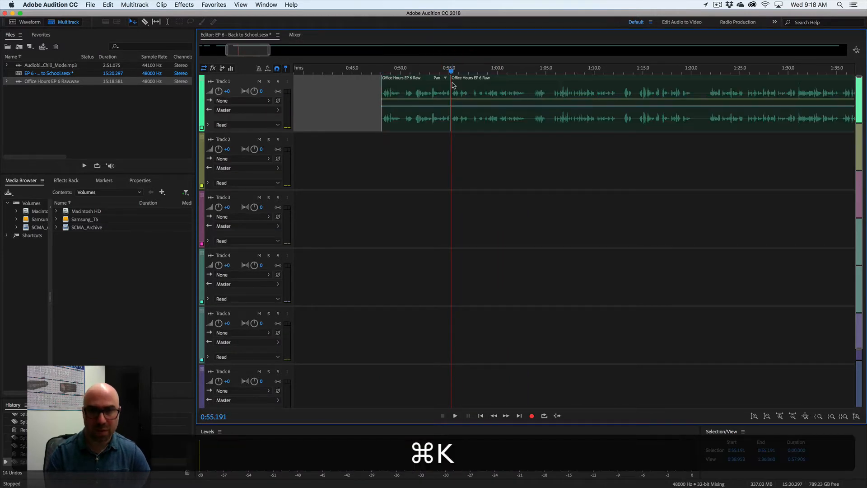
Step: Zoom in, split near 0:59, delete the 0:55–0:59 piece, and play back to check
{"action": "left_click_drag", "start_coordinate": [471, 72], "coordinate": [487, 71]}
{"action": "key", "text": "Left"}
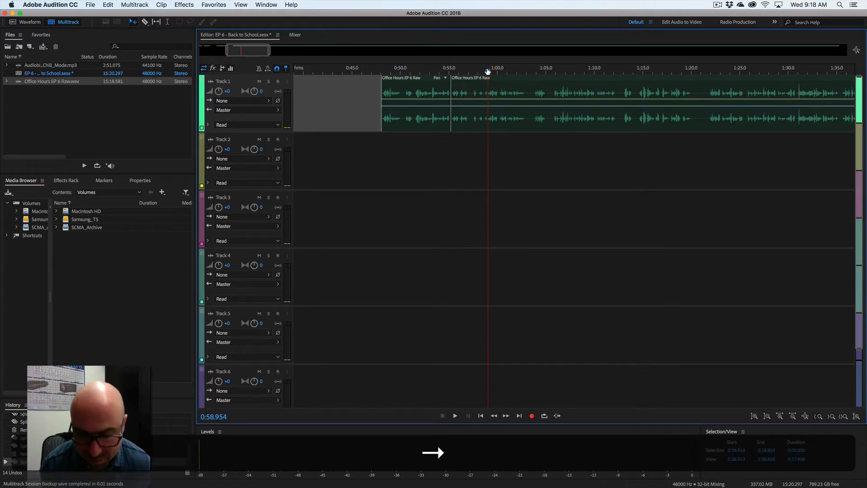
{"action": "key", "text": "equal"}
{"action": "key", "text": "equal"}
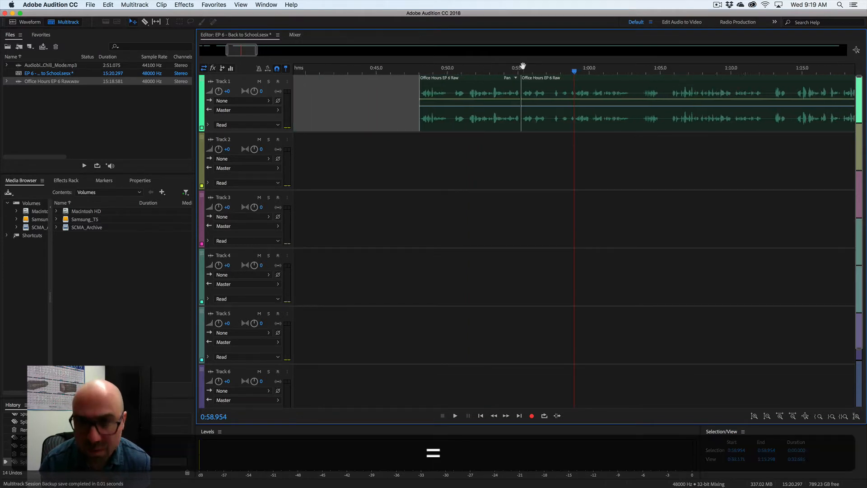
{"action": "left_click_drag", "start_coordinate": [577, 75], "coordinate": [575, 75]}
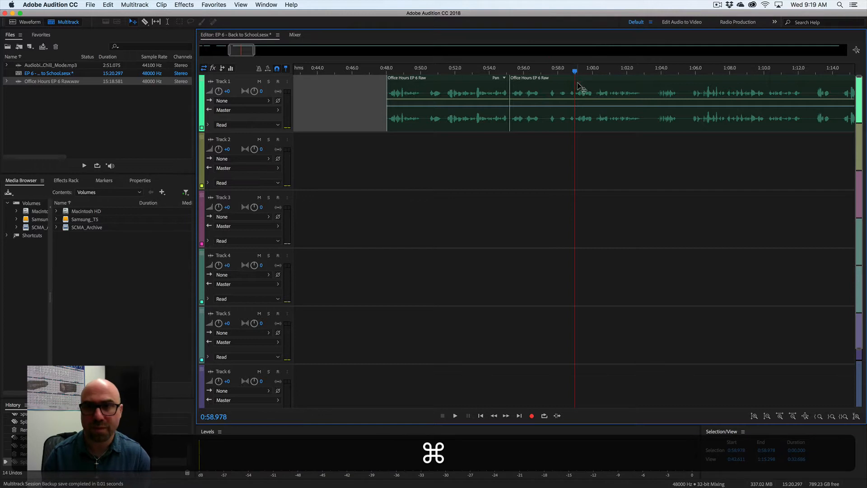
{"action": "key", "text": "super+k"}
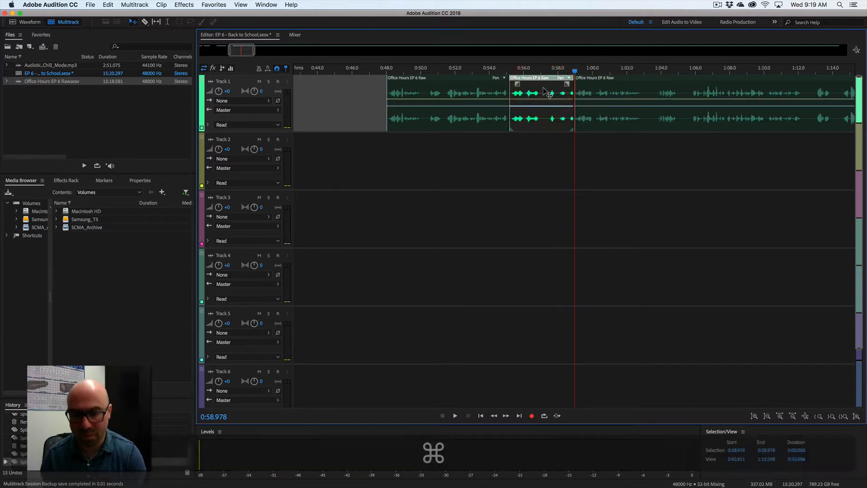
{"action": "key", "text": "BackSpace"}
{"action": "key", "text": "space"}
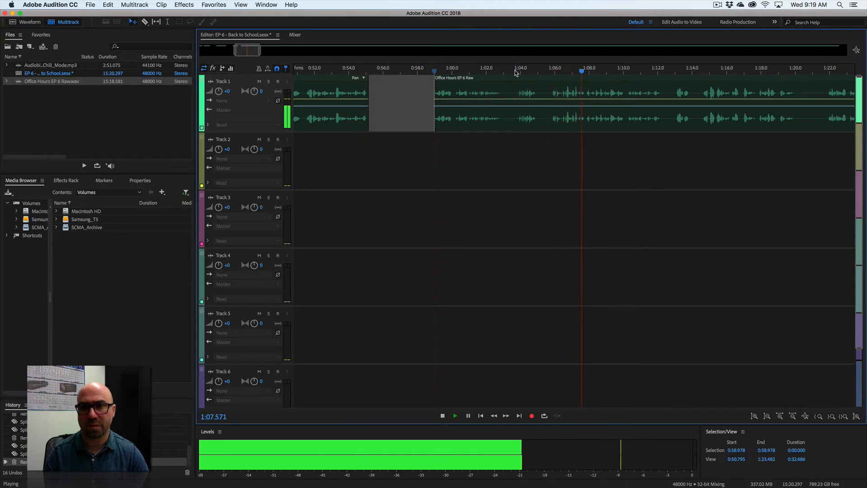
{"action": "key", "text": "space"}
Step: Split Track 1 at 1:03 and 1:05.7 and delete the piece between, then play back
{"action": "left_click_drag", "start_coordinate": [508, 72], "coordinate": [506, 71]}
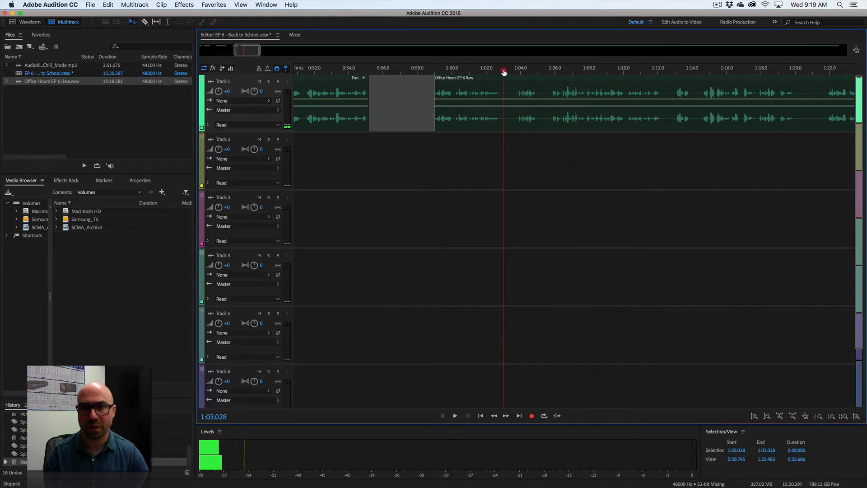
{"action": "left_click", "coordinate": [505, 85]}
{"action": "key", "text": "super+k"}
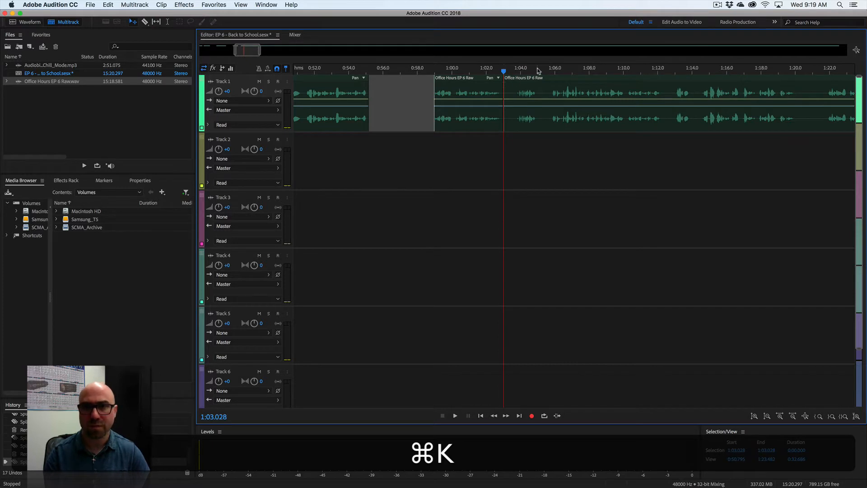
{"action": "left_click_drag", "start_coordinate": [539, 71], "coordinate": [552, 72]}
{"action": "left_click", "coordinate": [531, 84]}
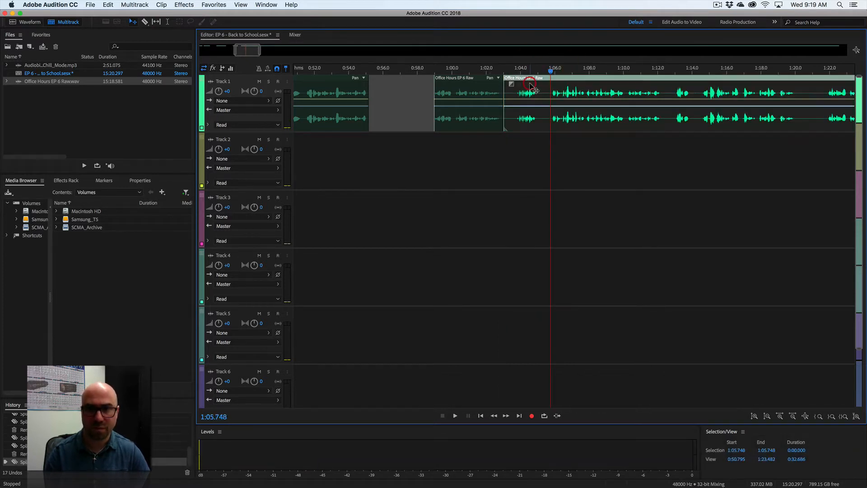
{"action": "key", "text": "super+k"}
{"action": "key", "text": "BackSpace"}
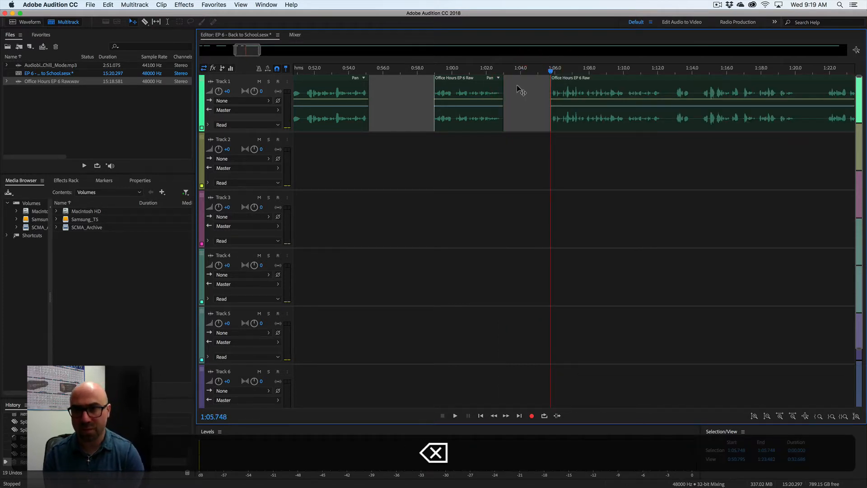
{"action": "key", "text": "space"}
Step: Drag Track 1's lower border down to make the track taller while playback continues
{"action": "scroll", "coordinate": [505, 110], "scroll_direction": "right", "scroll_amount": 5}
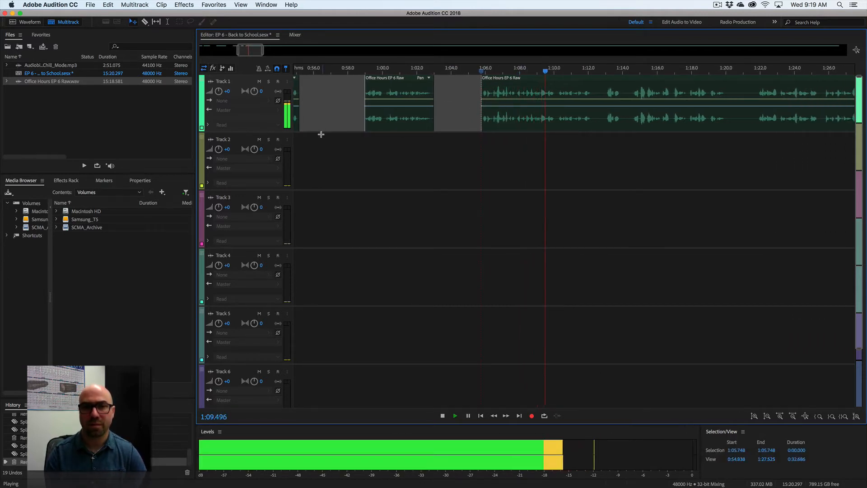
{"action": "left_click_drag", "start_coordinate": [281, 133], "coordinate": [280, 179]}
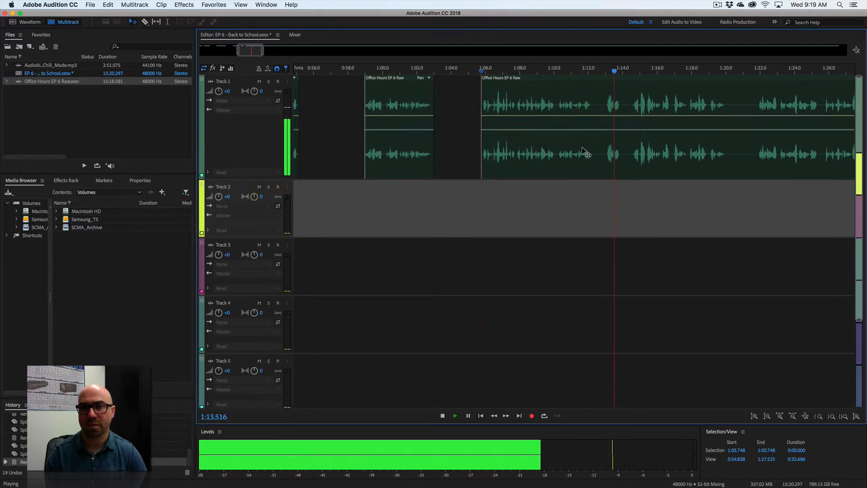
{"action": "scroll", "coordinate": [582, 149], "scroll_direction": "right", "scroll_amount": 5}
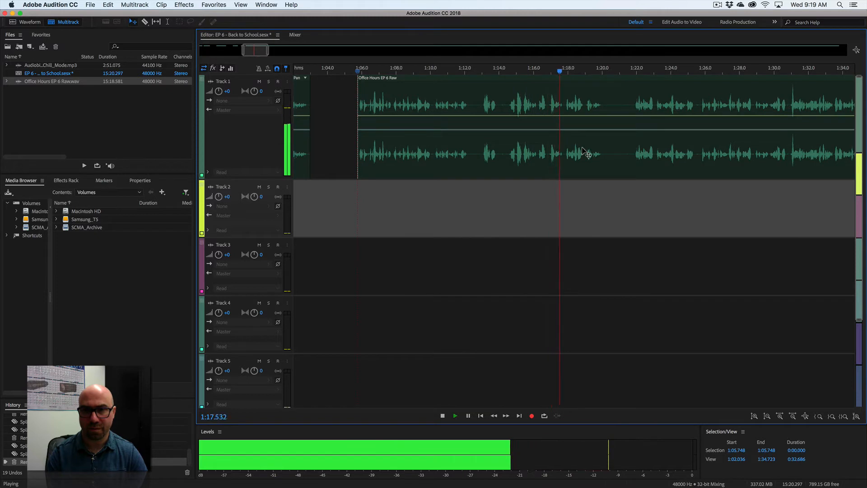
{"action": "scroll", "coordinate": [586, 154], "scroll_direction": "right", "scroll_amount": 3}
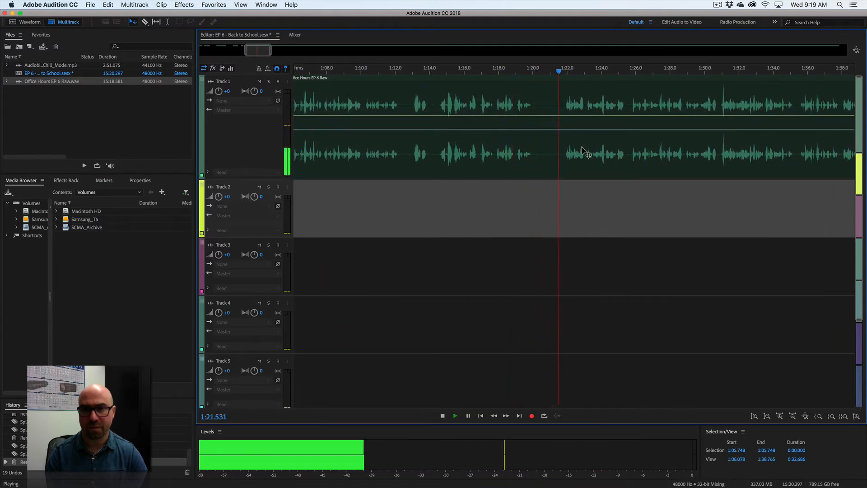
{"action": "key", "text": "space"}
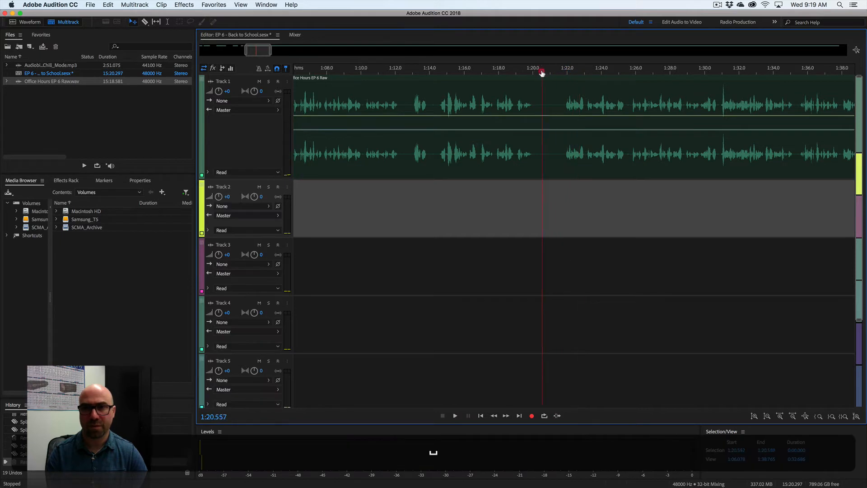
Step: Split the Track 1 clip at about 1:20.1 and again at 1:21.7
{"action": "left_click_drag", "start_coordinate": [542, 74], "coordinate": [535, 75]}
{"action": "left_click", "coordinate": [536, 89]}
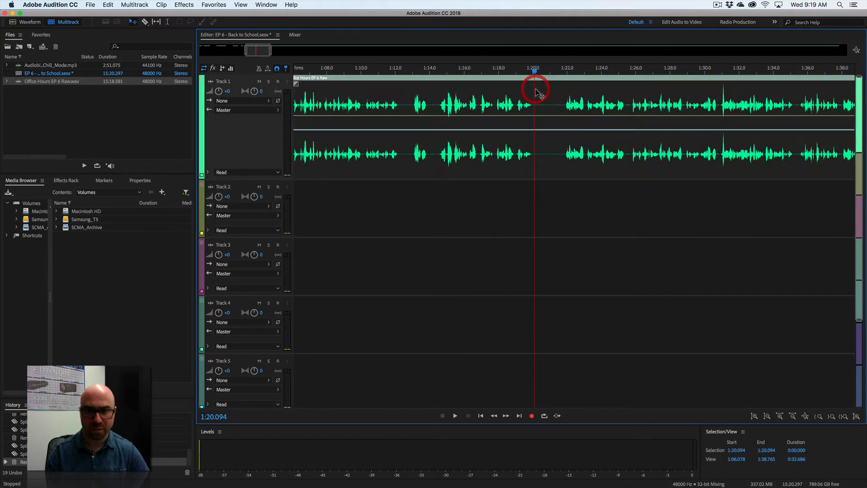
{"action": "key", "text": "super+k"}
{"action": "left_click", "coordinate": [561, 94]}
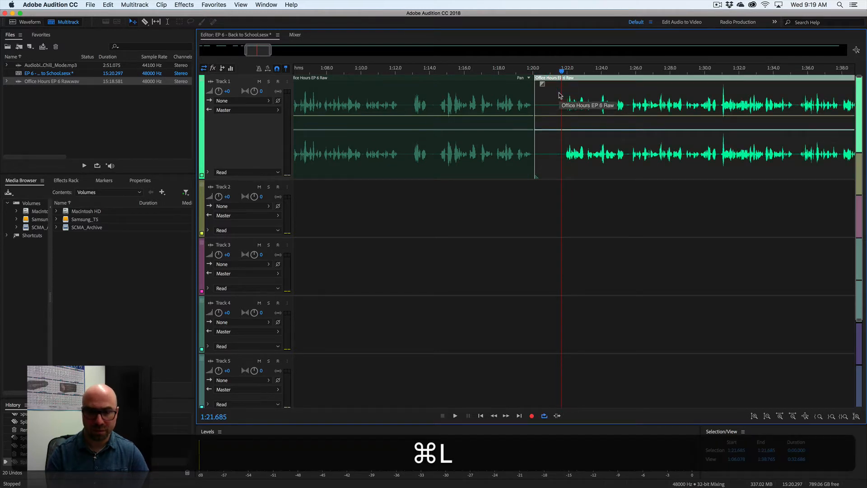
{"action": "key", "text": "super+k"}
Step: Delete the short 1:20.1–1:21.7 middle clip, leaving a gap, and play on through the recording
{"action": "left_click", "coordinate": [546, 99]}
{"action": "key", "text": "BackSpace"}
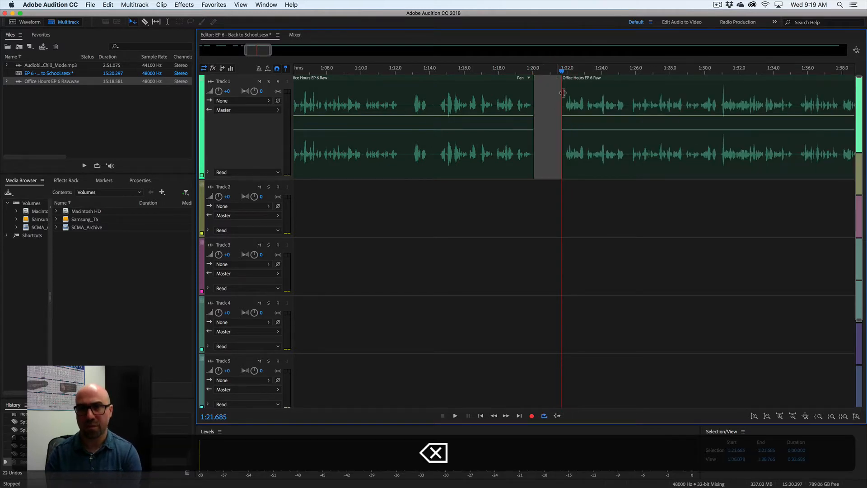
{"action": "key", "text": "space"}
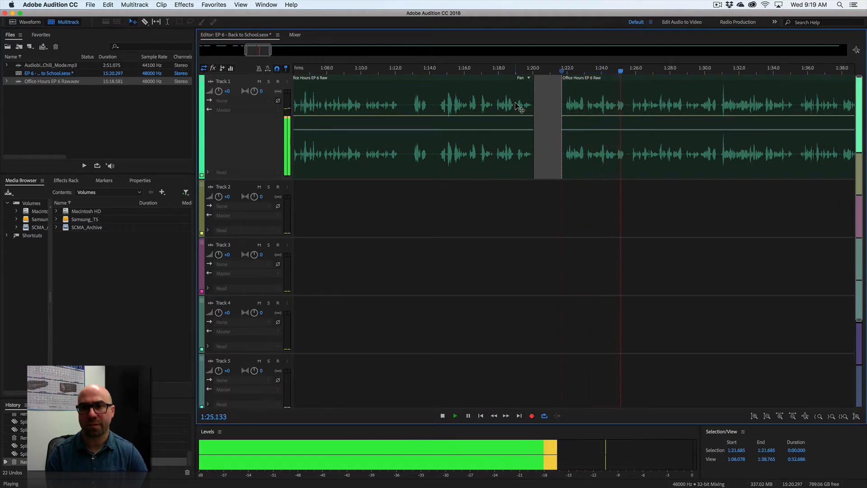
{"action": "scroll", "coordinate": [514, 103], "scroll_direction": "right", "scroll_amount": 2}
{"action": "scroll", "coordinate": [510, 103], "scroll_direction": "right", "scroll_amount": 5}
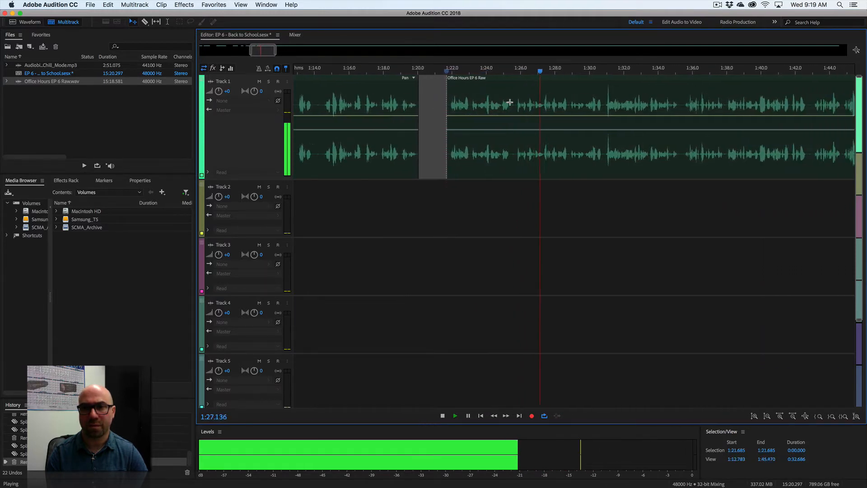
{"action": "scroll", "coordinate": [510, 103], "scroll_direction": "right", "scroll_amount": 7}
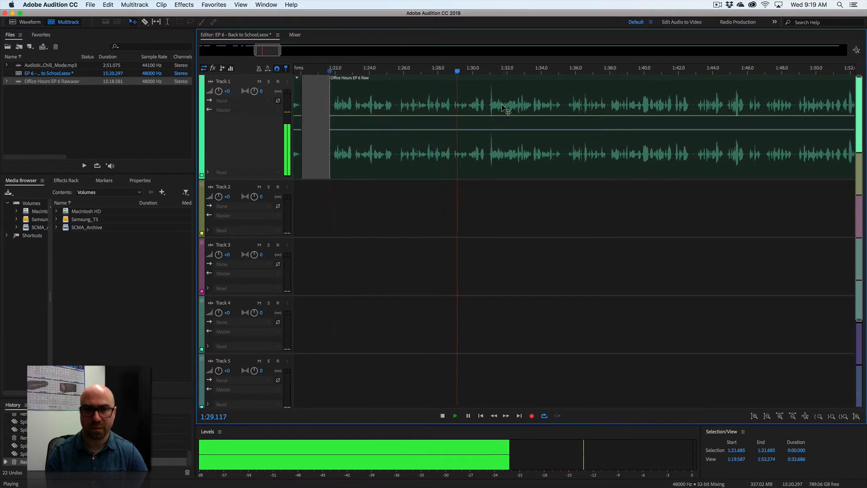
{"action": "scroll", "coordinate": [503, 107], "scroll_direction": "right", "scroll_amount": 3}
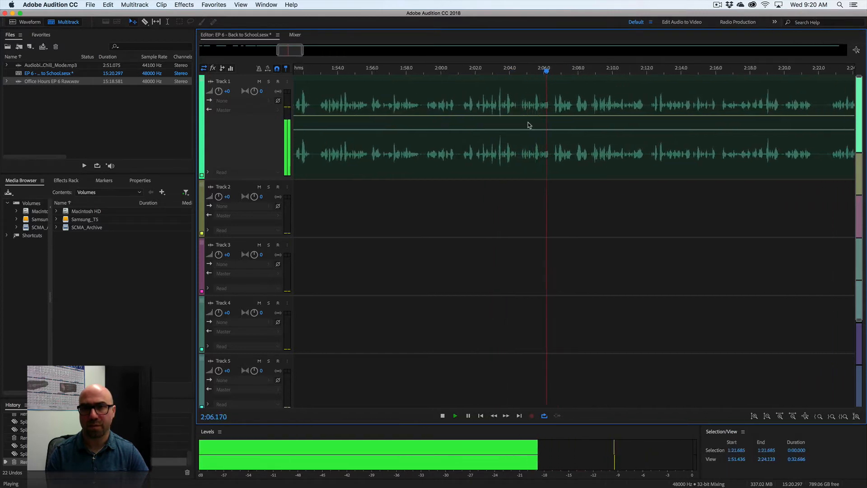
Step: Stop playback and quit Outlook from the Dock
{"action": "key", "text": "space"}
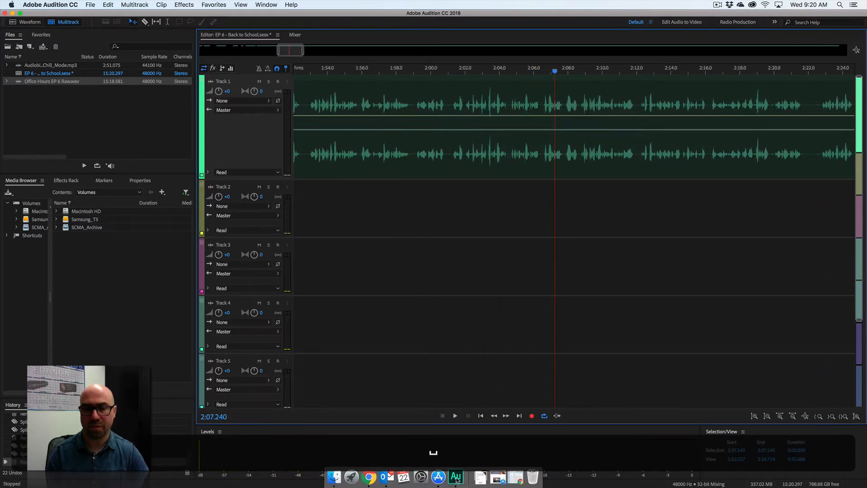
{"action": "right_click", "coordinate": [386, 477]}
{"action": "left_click", "coordinate": [403, 453]}
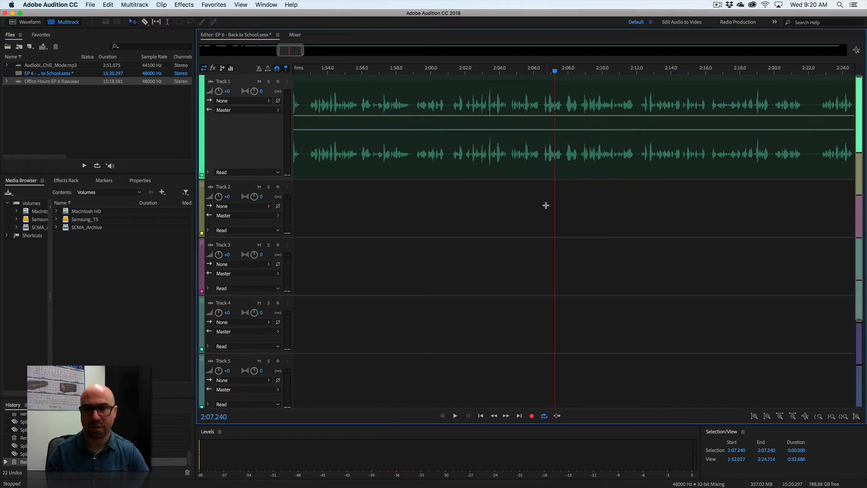
Step: Play through Track 1 and stop with the playhead at about 2:22.6
{"action": "left_click", "coordinate": [542, 212]}
{"action": "key", "text": "space"}
{"action": "left_click", "coordinate": [554, 176]}
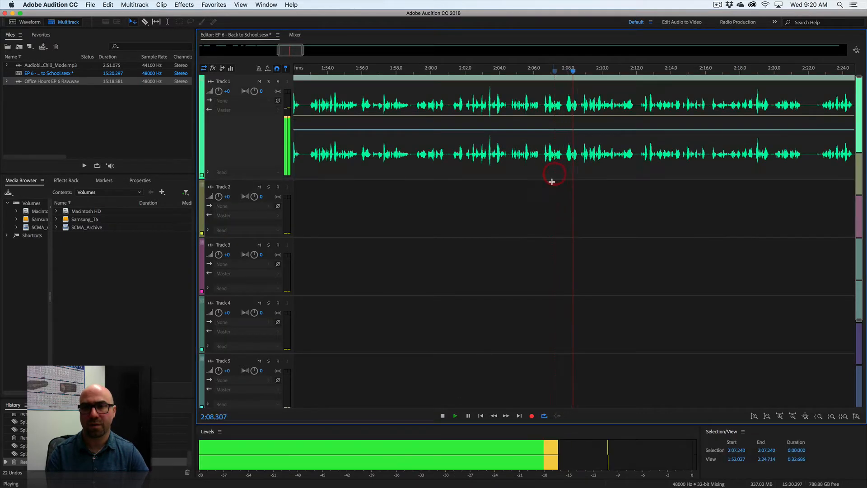
{"action": "scroll", "coordinate": [546, 213], "scroll_direction": "right", "scroll_amount": 5}
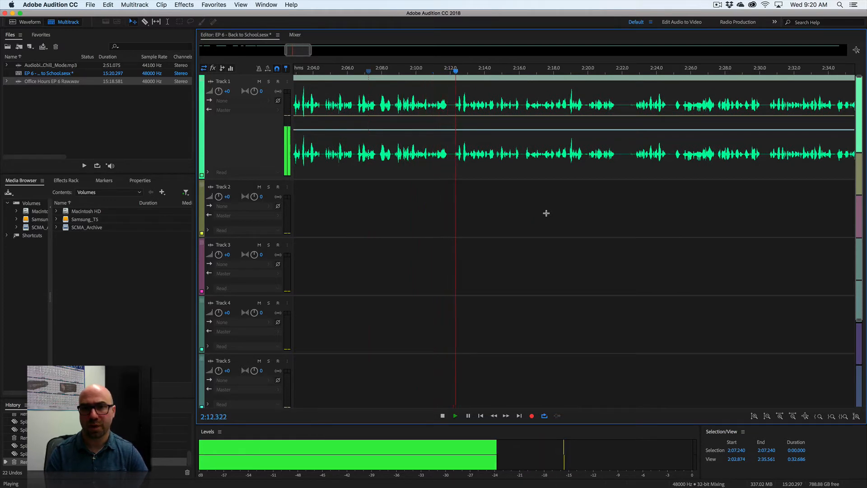
{"action": "scroll", "coordinate": [546, 213], "scroll_direction": "right", "scroll_amount": 3}
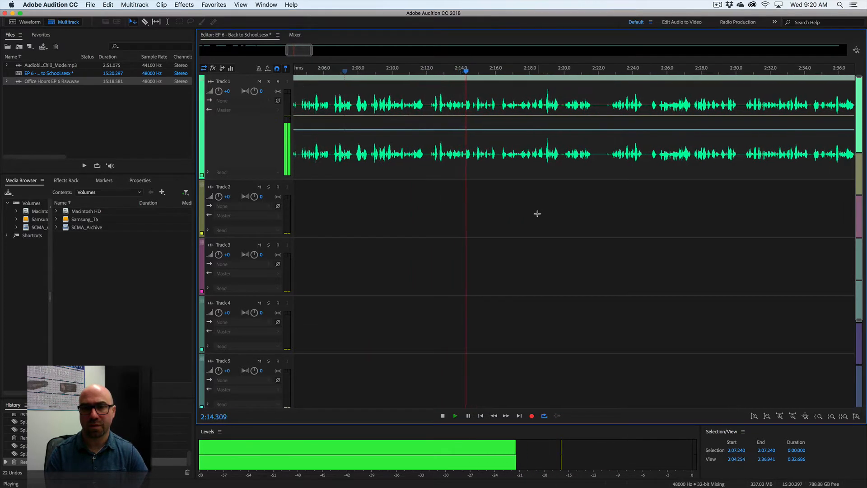
{"action": "scroll", "coordinate": [537, 213], "scroll_direction": "right", "scroll_amount": 1}
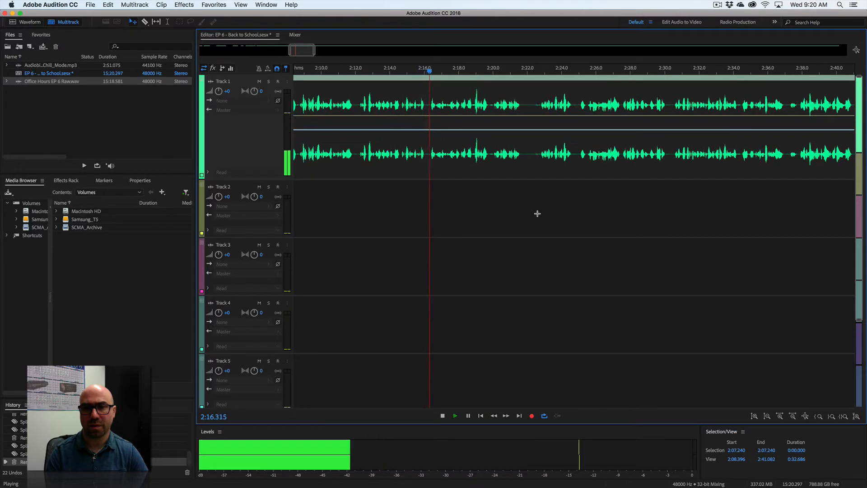
{"action": "left_click", "coordinate": [507, 73]}
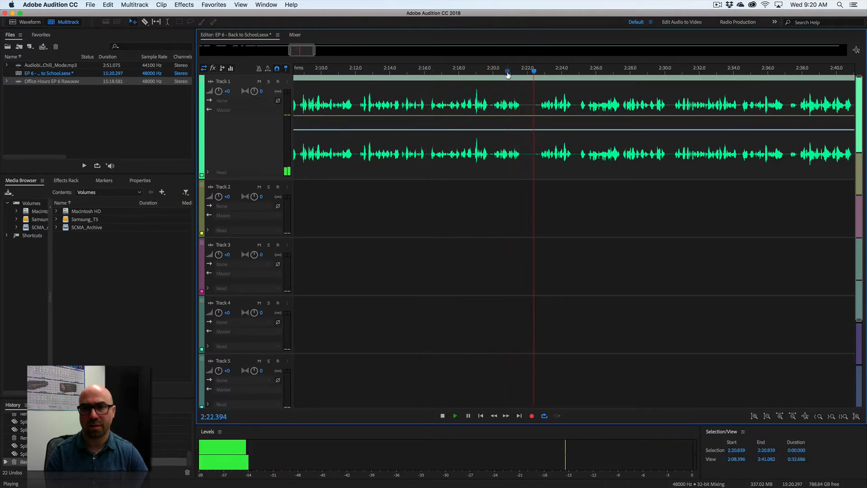
{"action": "key", "text": "space"}
{"action": "left_click", "coordinate": [539, 74]}
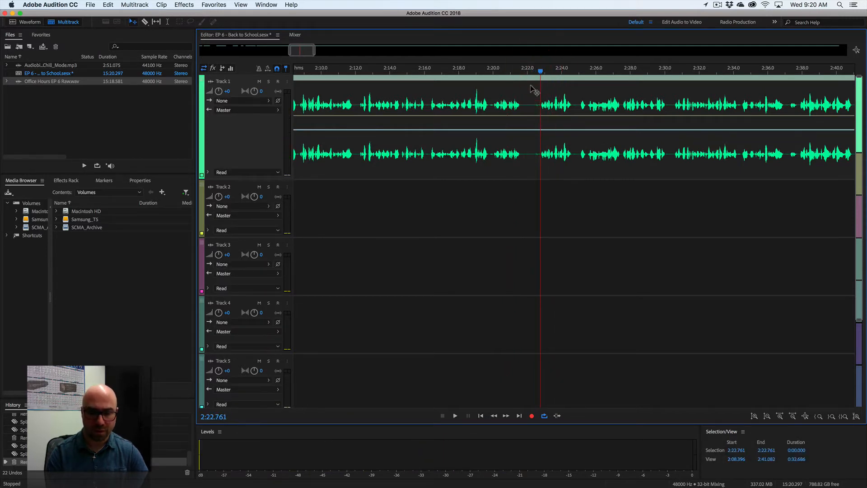
Step: Split Track 1 at about 2:22.7, trim the left clip's end to 2:21.3, and play past the gap
{"action": "key", "text": "super+k"}
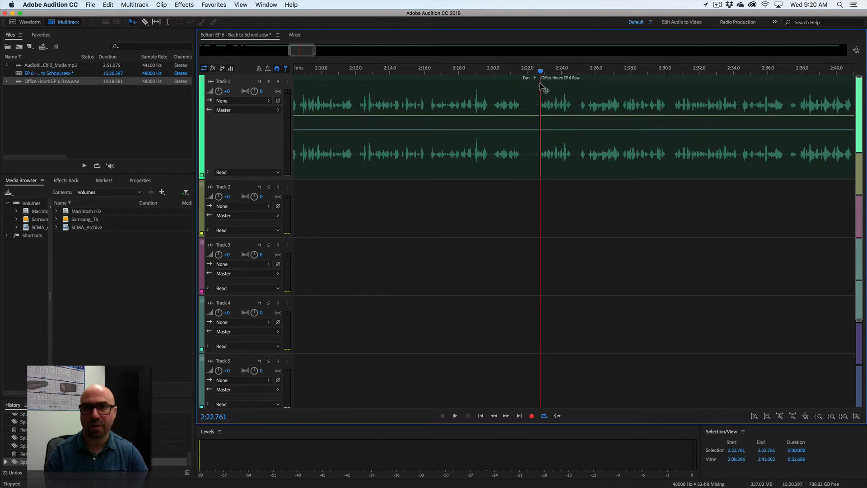
{"action": "left_click", "coordinate": [544, 87]}
{"action": "left_click_drag", "start_coordinate": [538, 85], "coordinate": [521, 86]}
{"action": "key", "text": "space"}
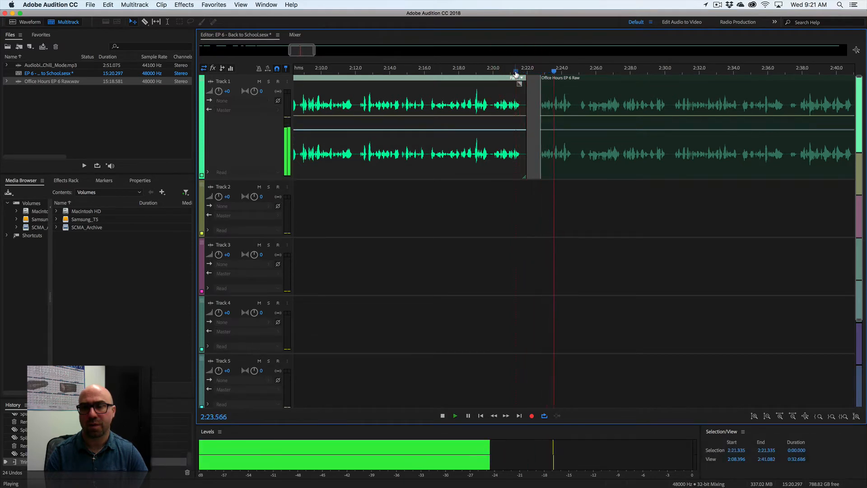
{"action": "left_click", "coordinate": [532, 99]}
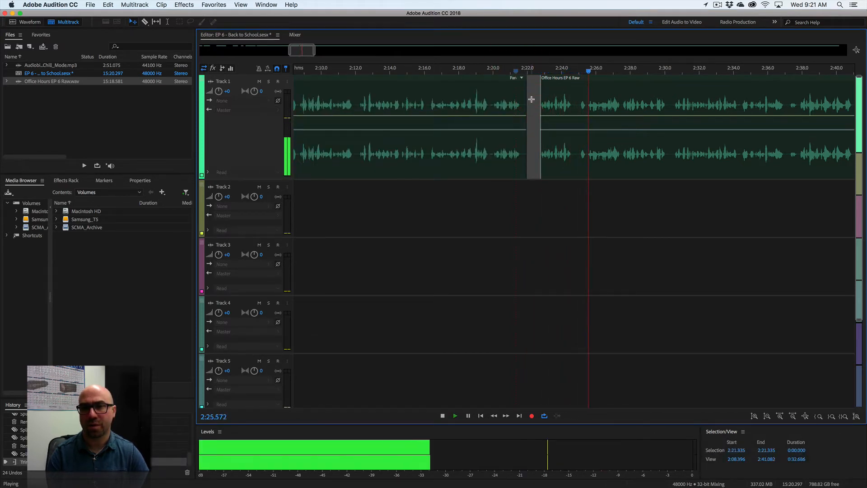
{"action": "scroll", "coordinate": [531, 99], "scroll_direction": "right", "scroll_amount": 10}
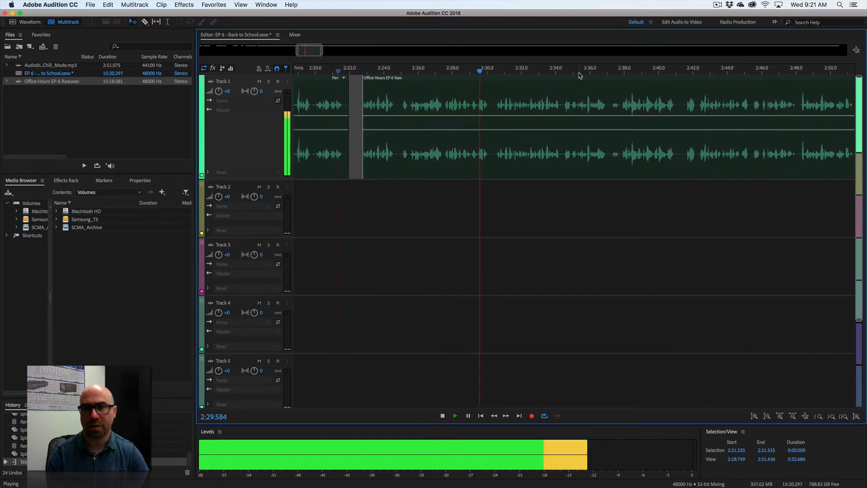
{"action": "scroll", "coordinate": [579, 84], "scroll_direction": "right", "scroll_amount": 2}
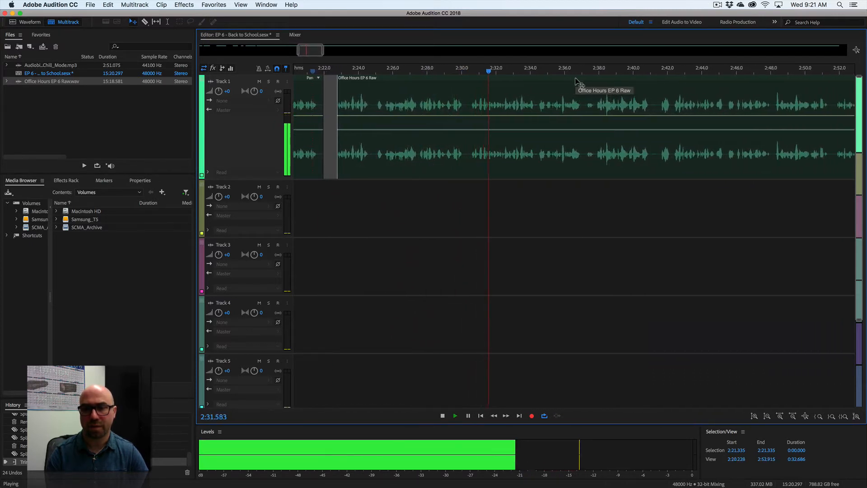
{"action": "scroll", "coordinate": [579, 83], "scroll_direction": "right", "scroll_amount": 4}
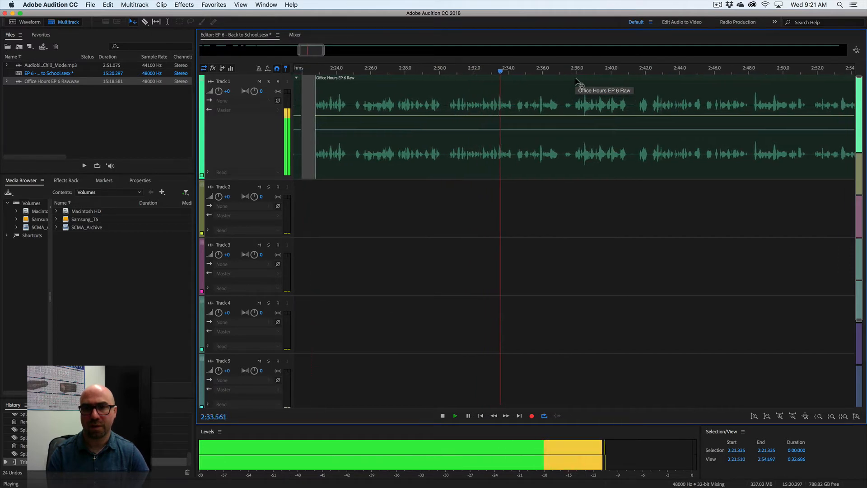
{"action": "scroll", "coordinate": [580, 84], "scroll_direction": "right", "scroll_amount": 3}
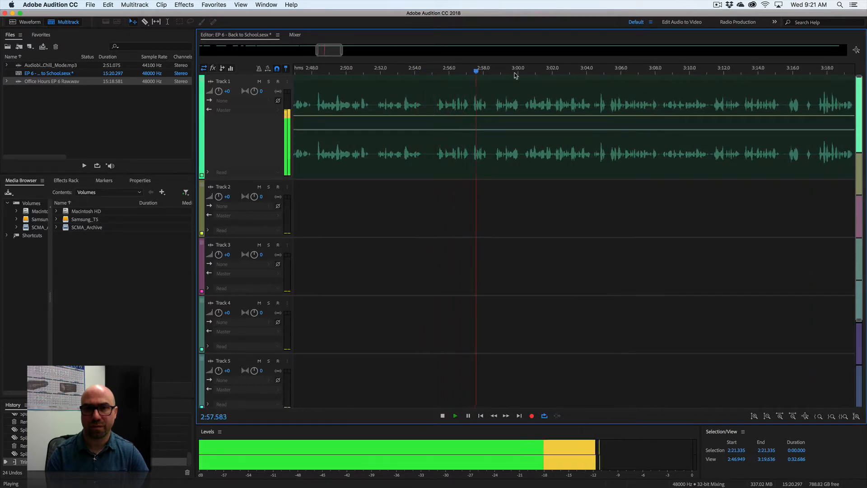
Step: Replay from 2:57.8, zoomed in, to pinpoint the cut point near 2:59.1
{"action": "key", "text": "space"}
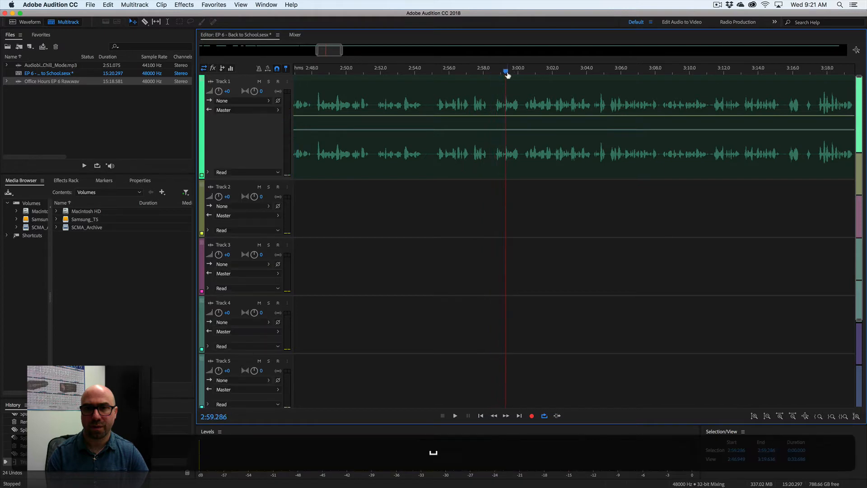
{"action": "left_click_drag", "start_coordinate": [497, 73], "coordinate": [480, 72]}
{"action": "key", "text": "space"}
{"action": "key", "text": "space"}
{"action": "key", "text": "space"}
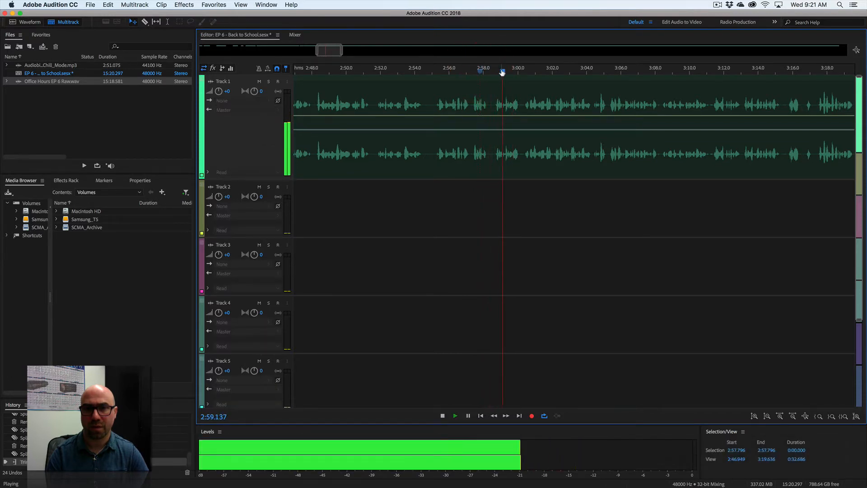
{"action": "key", "text": "space"}
{"action": "key", "text": "equal"}
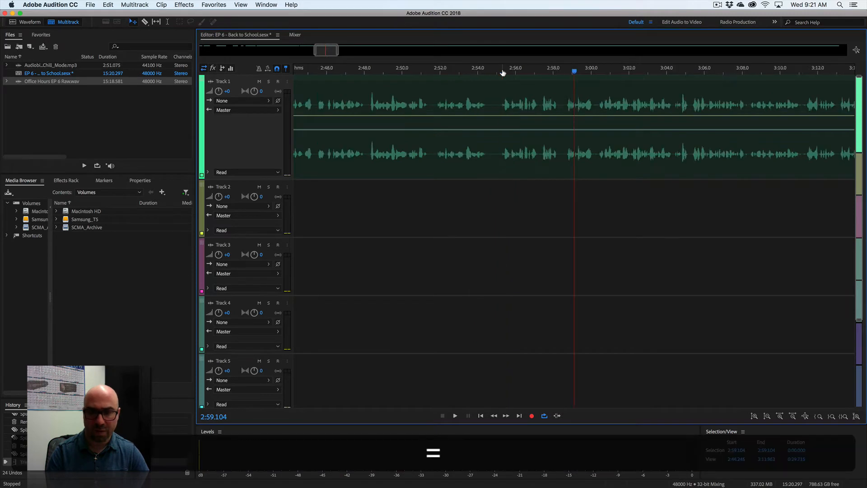
{"action": "key", "text": "equal"}
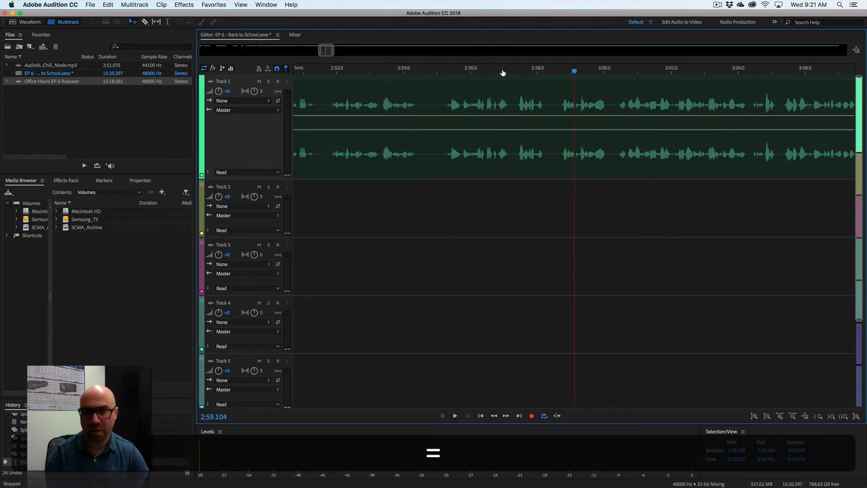
{"action": "key", "text": "space"}
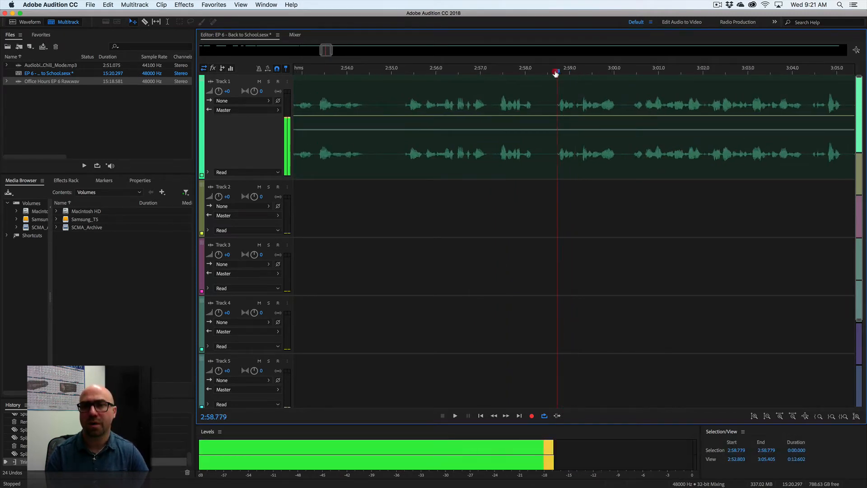
{"action": "left_click", "coordinate": [554, 70]}
{"action": "key", "text": "space"}
{"action": "left_click_drag", "start_coordinate": [578, 73], "coordinate": [575, 74]}
{"action": "key", "text": "space"}
{"action": "key", "text": "space"}
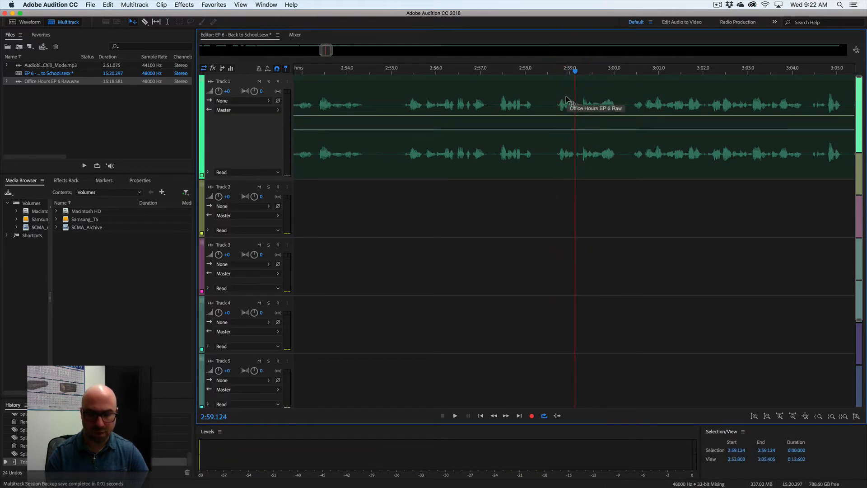
Step: Split at 2:59.1, trim the left clip to 2:58.4, butt the right clip against it, and replay
{"action": "left_click", "coordinate": [568, 101]}
{"action": "key", "text": "super+k"}
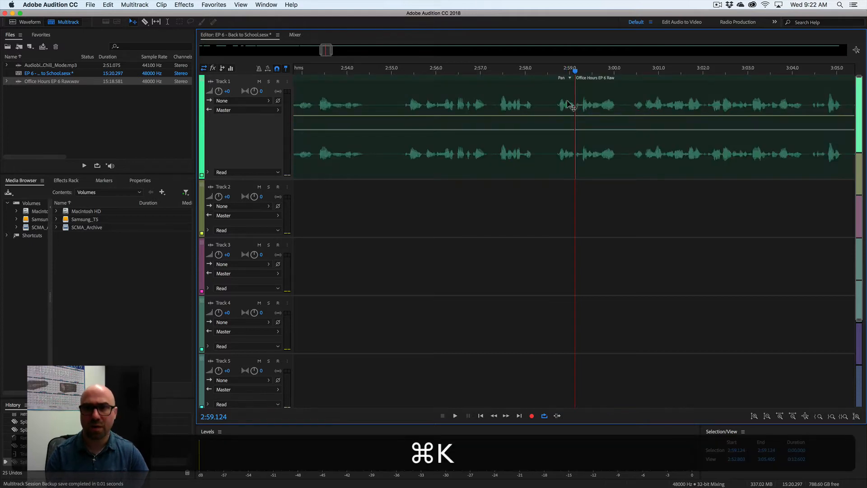
{"action": "left_click_drag", "start_coordinate": [575, 93], "coordinate": [541, 92]}
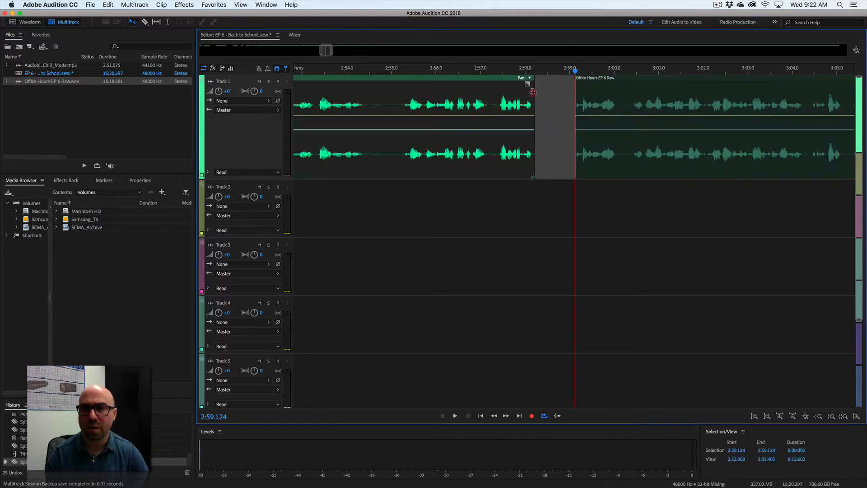
{"action": "left_click_drag", "start_coordinate": [625, 79], "coordinate": [574, 82]}
{"action": "left_click", "coordinate": [481, 69]}
{"action": "key", "text": "space"}
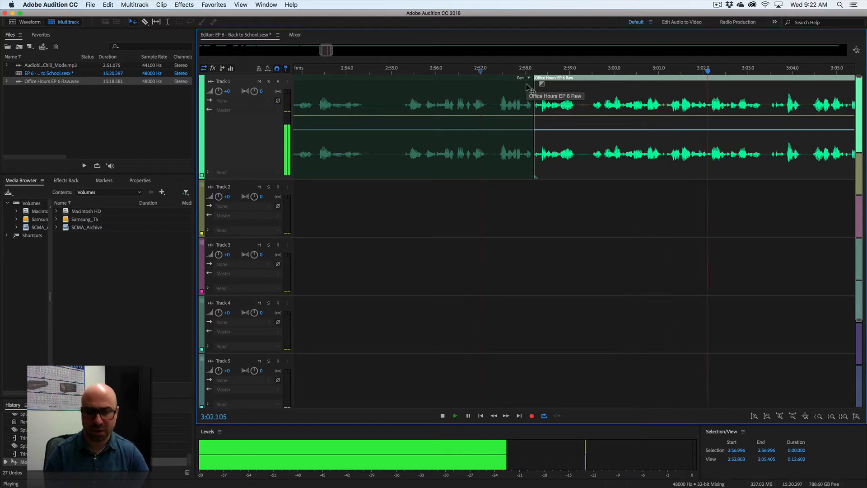
{"action": "key", "text": "minus"}
{"action": "key", "text": "minus"}
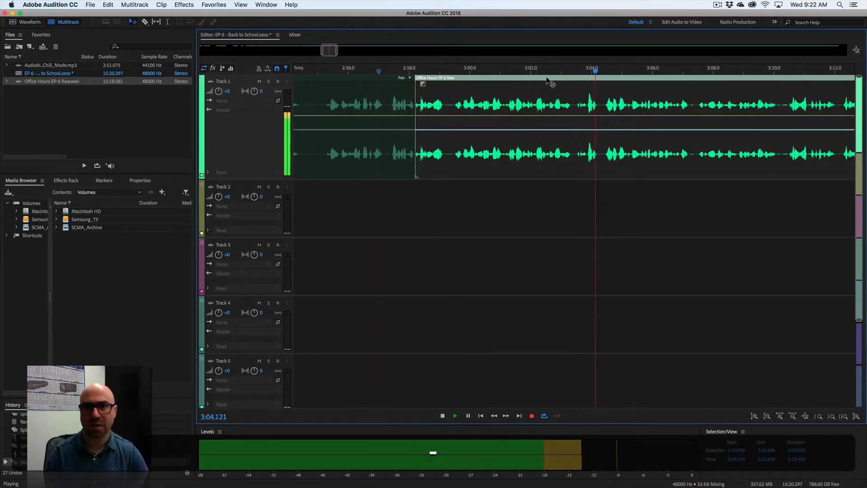
{"action": "left_click", "coordinate": [532, 216]}
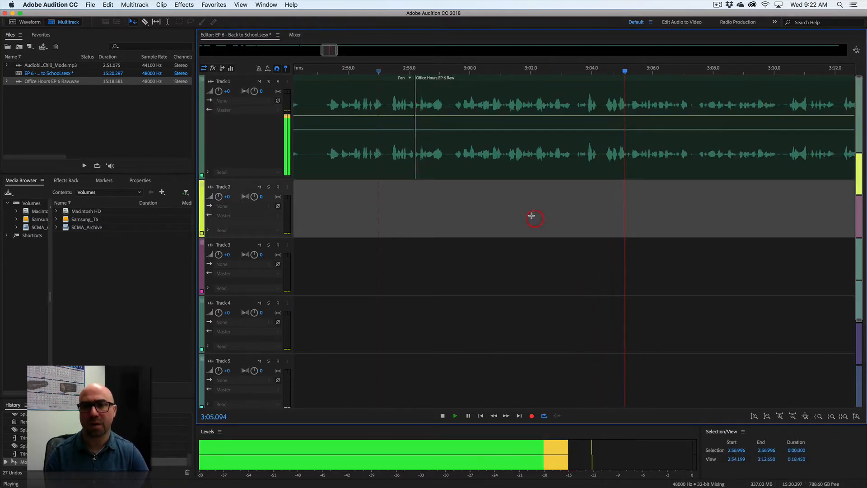
{"action": "left_click", "coordinate": [547, 176]}
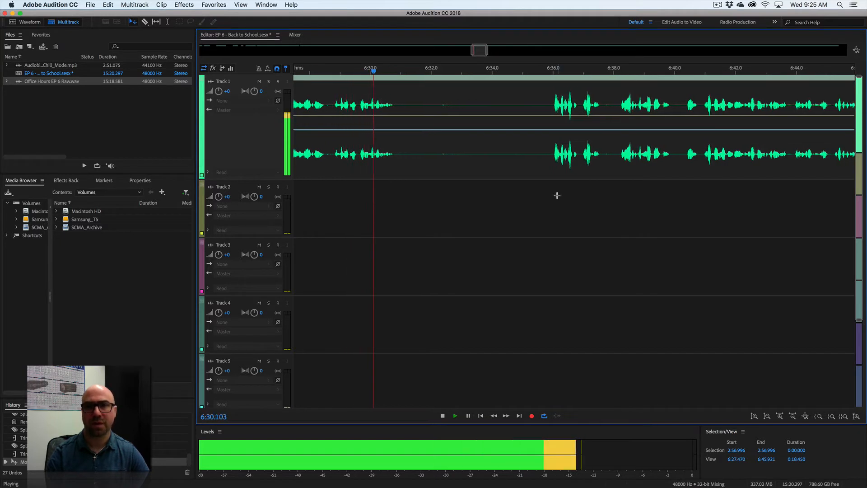
Step: Split Track 1 at 6:31.084, trim the following clip to start at 6:35.8, and replay the cut
{"action": "left_click", "coordinate": [414, 73]}
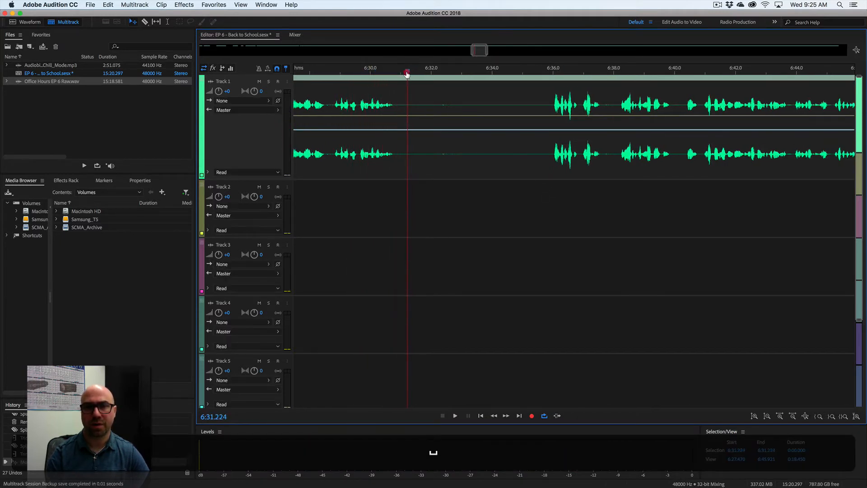
{"action": "left_click_drag", "start_coordinate": [407, 74], "coordinate": [404, 74]}
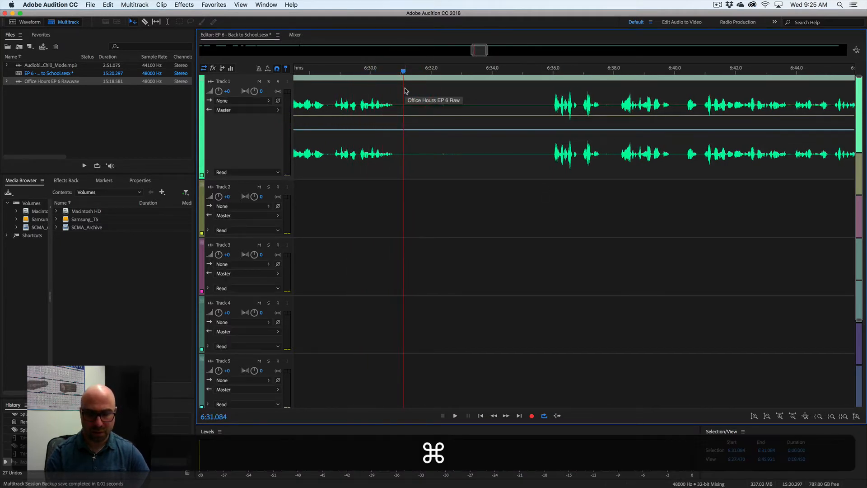
{"action": "key", "text": "super+k"}
{"action": "left_click_drag", "start_coordinate": [541, 72], "coordinate": [547, 73]}
{"action": "key", "text": "space"}
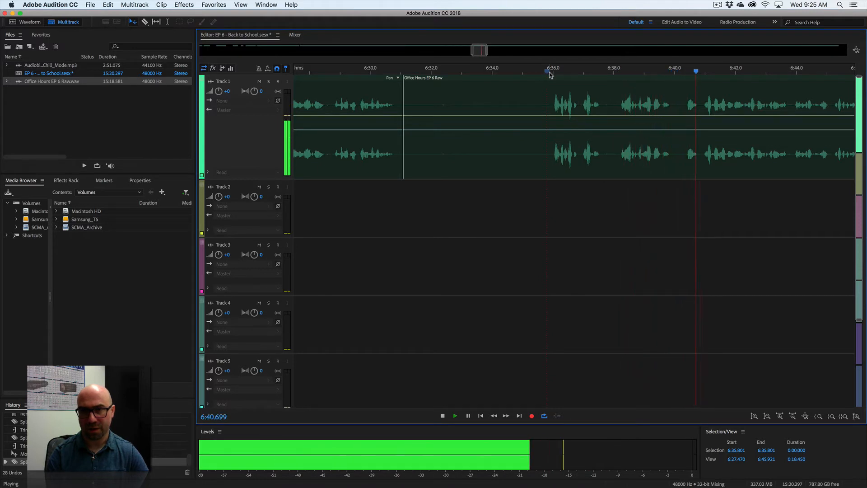
{"action": "key", "text": "space"}
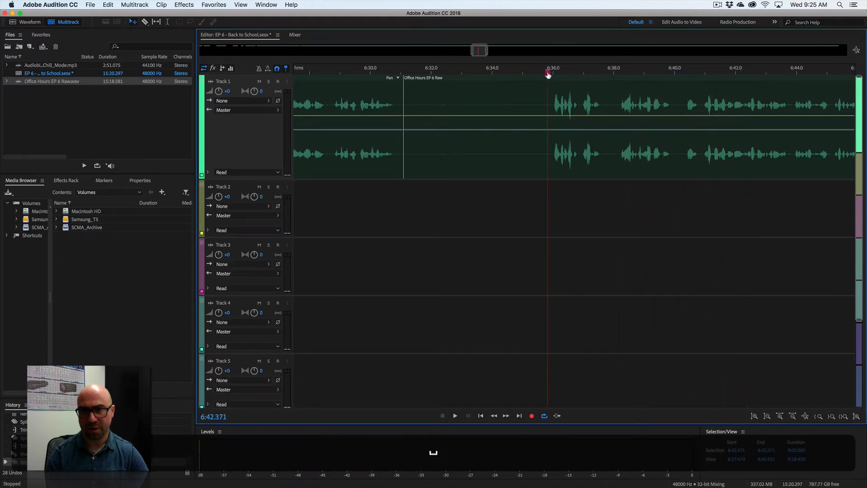
{"action": "left_click_drag", "start_coordinate": [405, 88], "coordinate": [451, 80]}
{"action": "left_click", "coordinate": [464, 72]}
{"action": "key", "text": "space"}
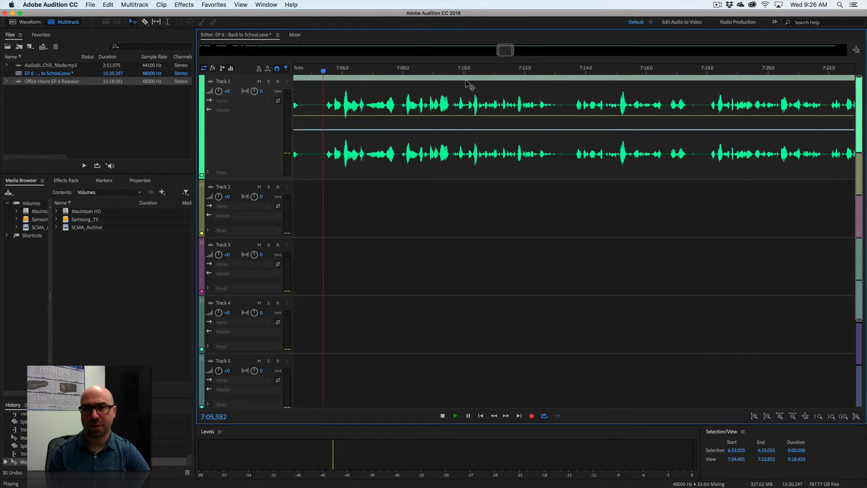
Step: Split Track 1 at 7:01.767 and trim the left clip's end to remove the pause, checking by playback
{"action": "key", "text": "space"}
{"action": "scroll", "coordinate": [500, 120], "scroll_direction": "left", "scroll_amount": 5}
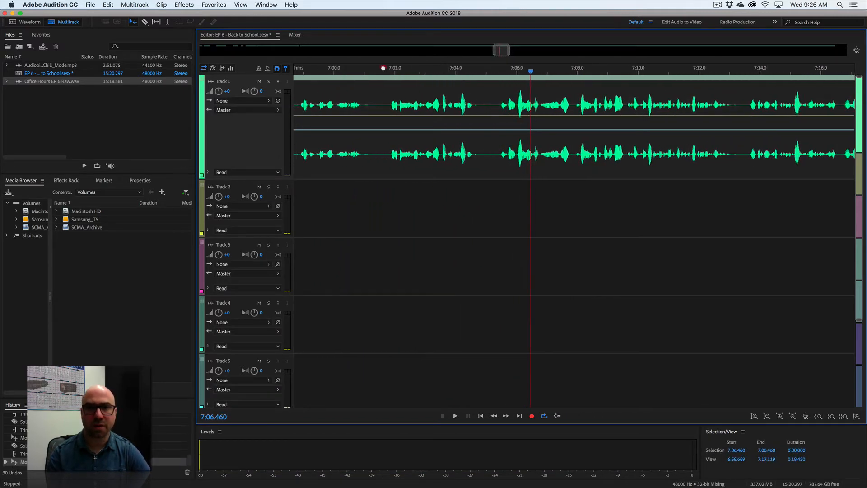
{"action": "left_click", "coordinate": [387, 71]}
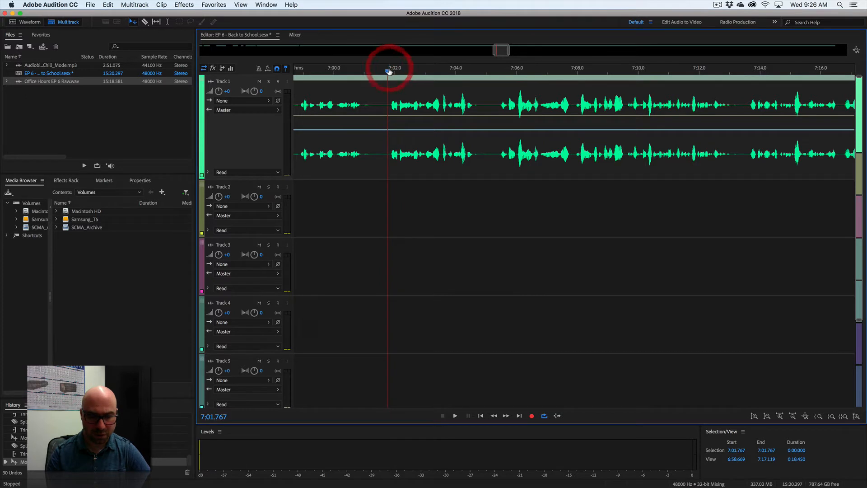
{"action": "key", "text": "super+k"}
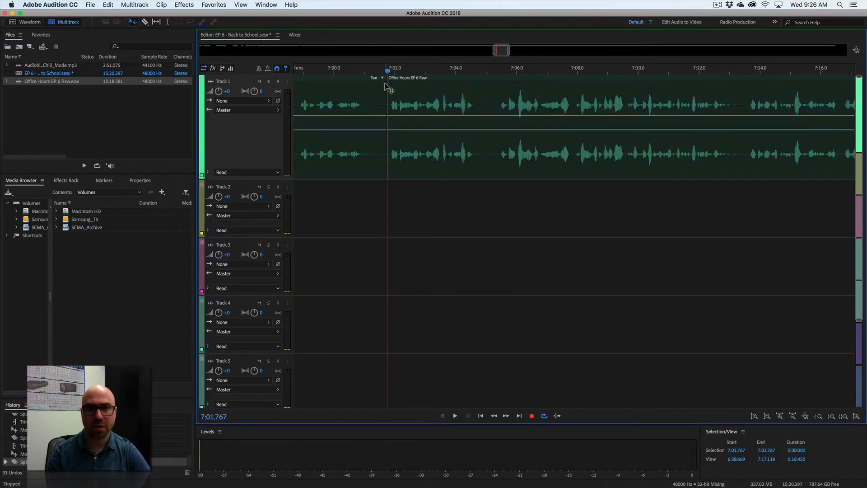
{"action": "left_click", "coordinate": [385, 85]}
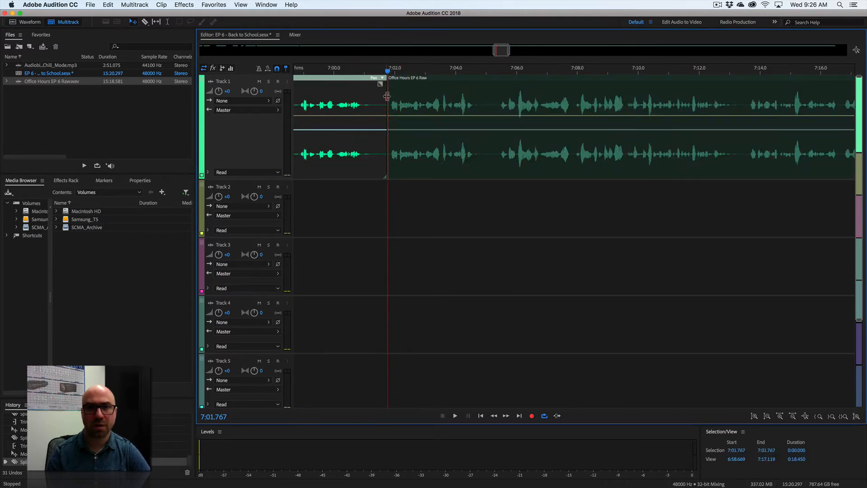
{"action": "mouse_move", "coordinate": [387, 96]}
{"action": "left_mouse_down"}
{"action": "mouse_move", "coordinate": [371, 96]}
{"action": "mouse_move", "coordinate": [392, 100]}
{"action": "left_mouse_up"}
{"action": "left_click", "coordinate": [348, 71]}
{"action": "key", "text": "space"}
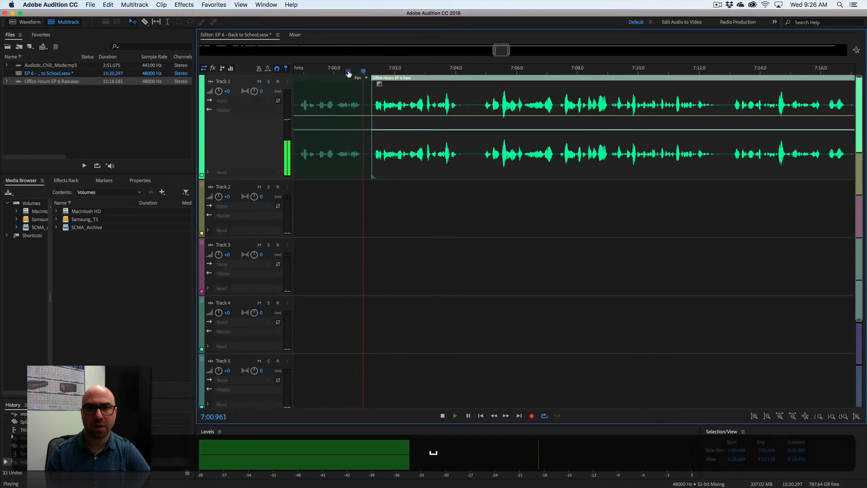
{"action": "key", "text": "space"}
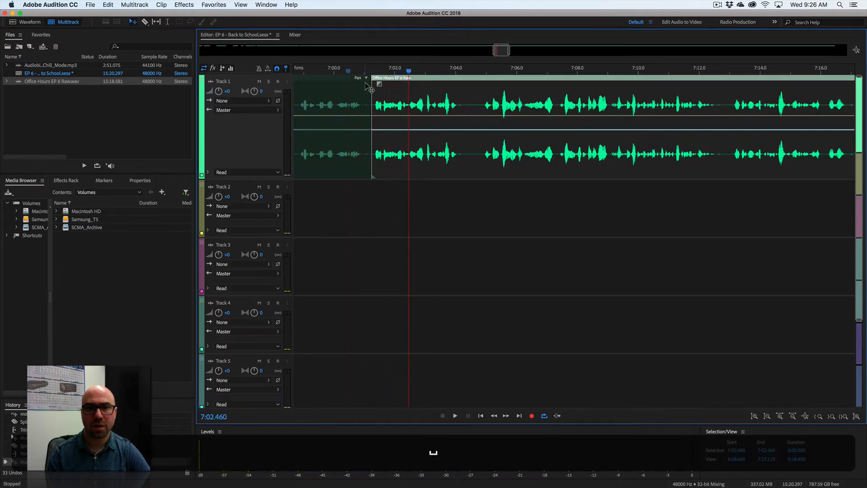
{"action": "left_click_drag", "start_coordinate": [369, 88], "coordinate": [365, 89]}
{"action": "key", "text": "space"}
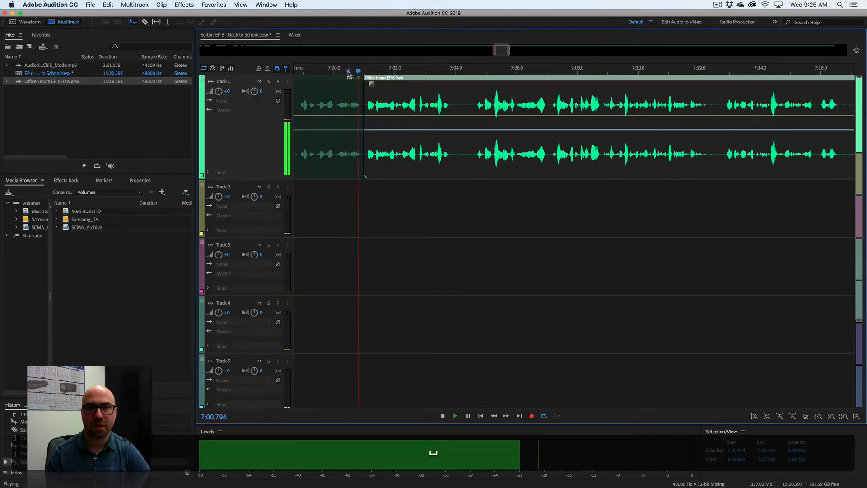
Step: Split at 7:03.812, trim the right clip's start past the pause, and replay from 7:03.277
{"action": "left_click", "coordinate": [449, 71]}
{"action": "key", "text": "space"}
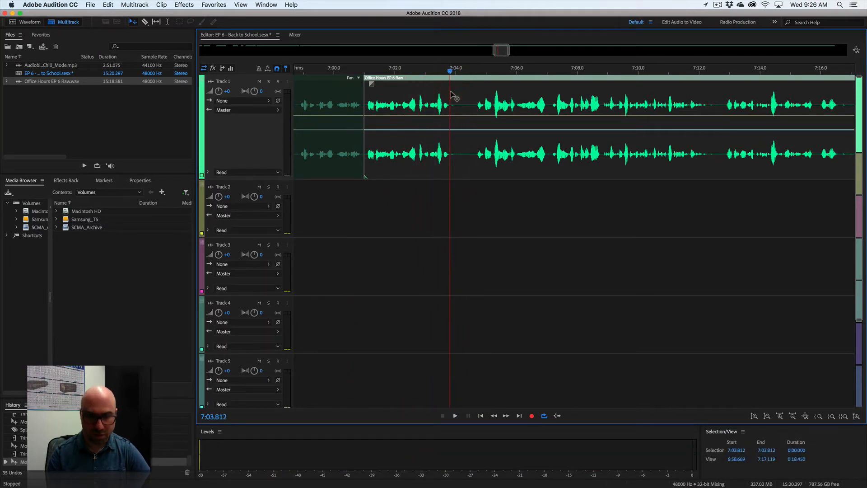
{"action": "key", "text": "ctrl+k"}
{"action": "mouse_move", "coordinate": [451, 91]}
{"action": "left_mouse_down"}
{"action": "mouse_move", "coordinate": [474, 90]}
{"action": "mouse_move", "coordinate": [451, 91]}
{"action": "left_mouse_up"}
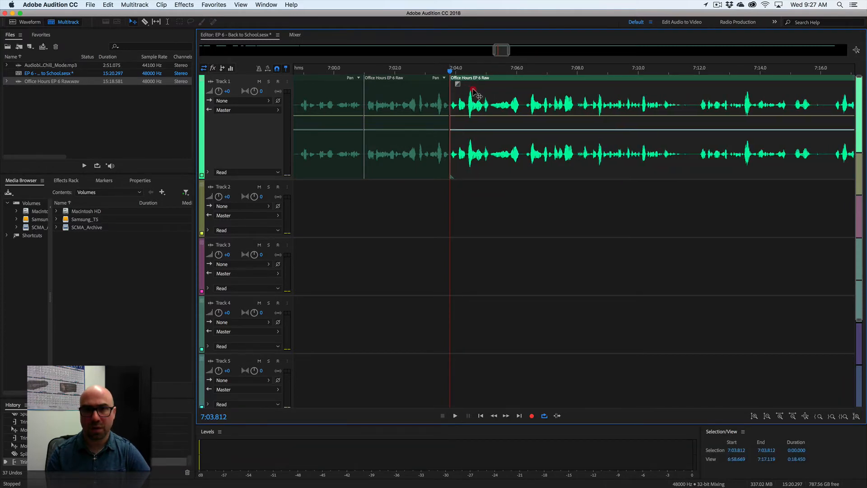
{"action": "left_click", "coordinate": [434, 71]}
{"action": "key", "text": "space"}
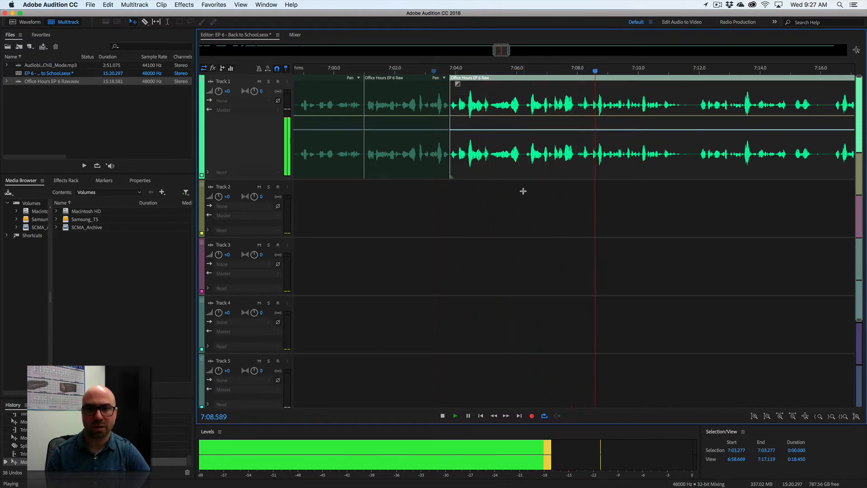
{"action": "scroll", "coordinate": [515, 192], "scroll_direction": "right", "scroll_amount": 5}
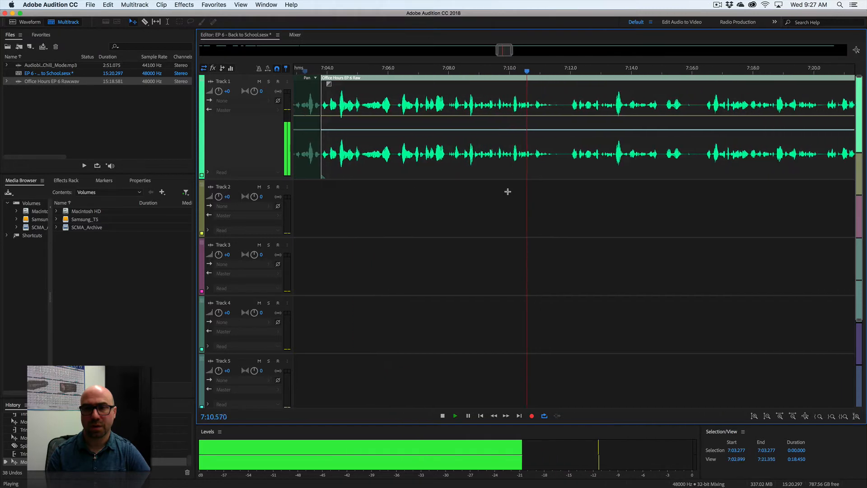
{"action": "scroll", "coordinate": [508, 191], "scroll_direction": "right", "scroll_amount": 1}
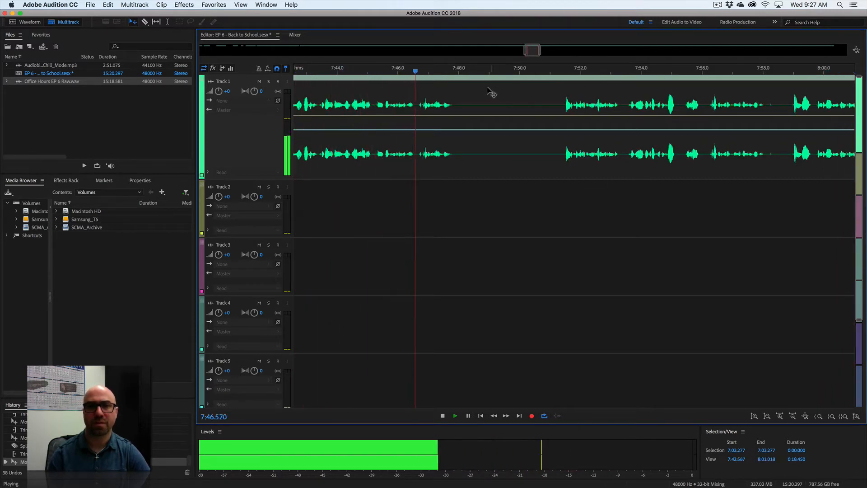
Step: Split Track 1 at 7:48.050, trim the next clip's start to 7:51.4, and replay the cut
{"action": "key", "text": "space"}
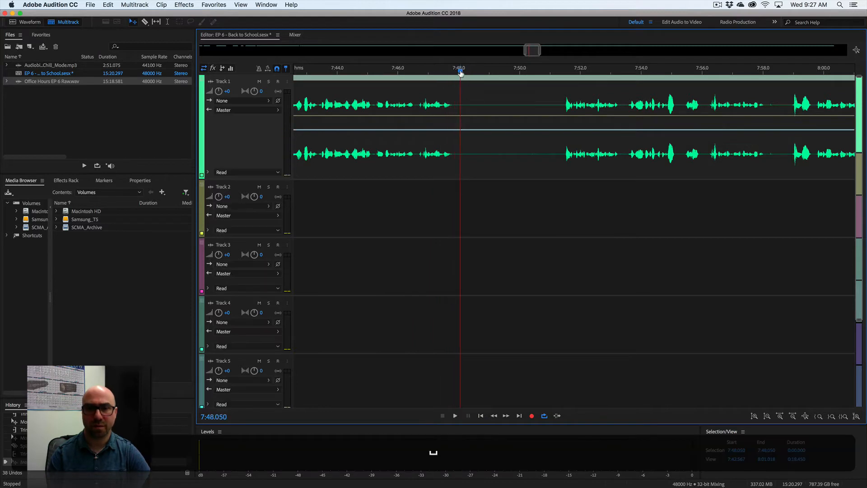
{"action": "key", "text": "super+k"}
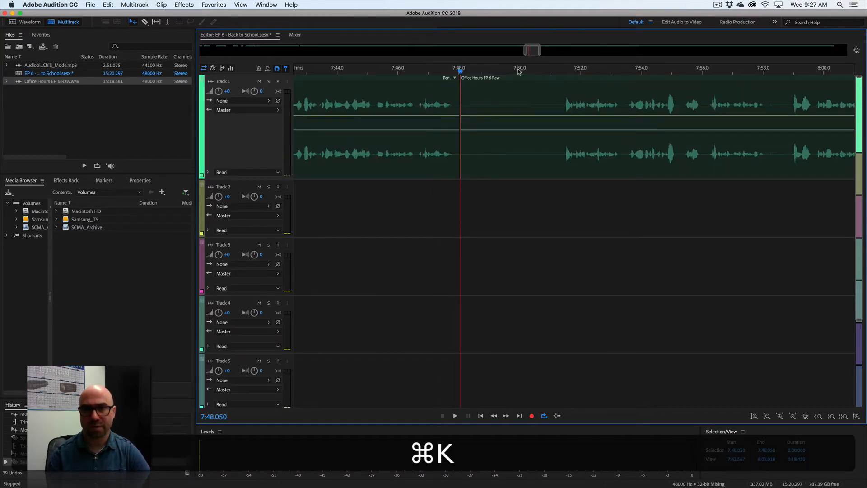
{"action": "left_click", "coordinate": [561, 71]}
{"action": "key", "text": "space"}
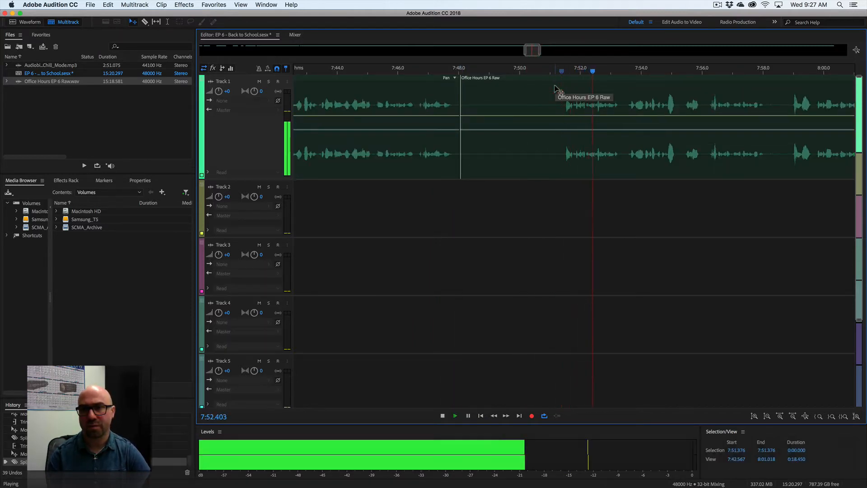
{"action": "key", "text": "space"}
{"action": "left_click_drag", "start_coordinate": [460, 88], "coordinate": [497, 85]}
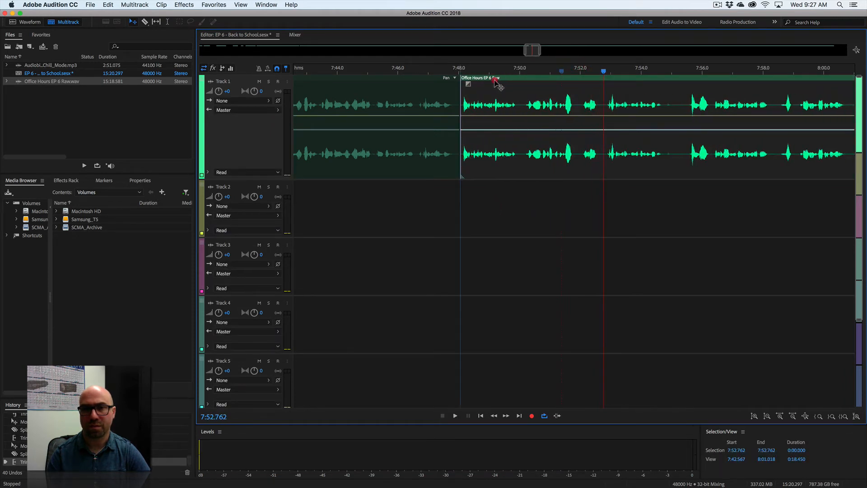
{"action": "left_click", "coordinate": [453, 72]}
{"action": "key", "text": "space"}
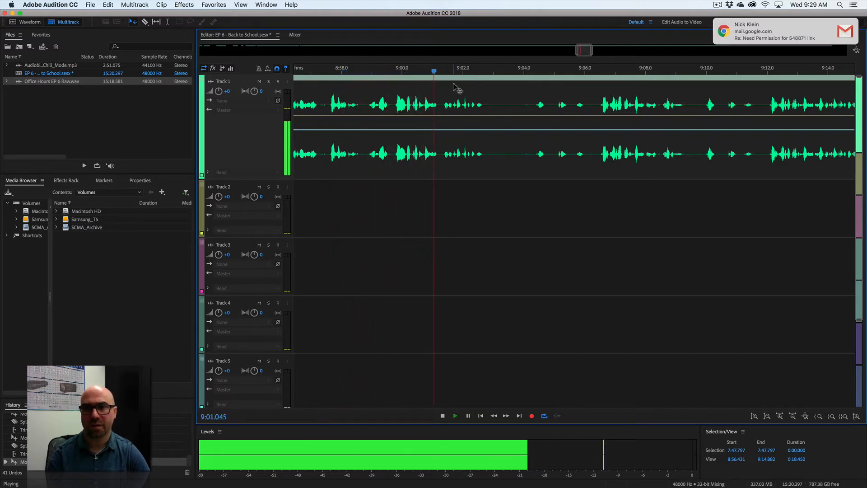
Step: Play through the 9:00–9:31 stretch and stop at the next cut point, 9:31.457
{"action": "key", "text": "space"}
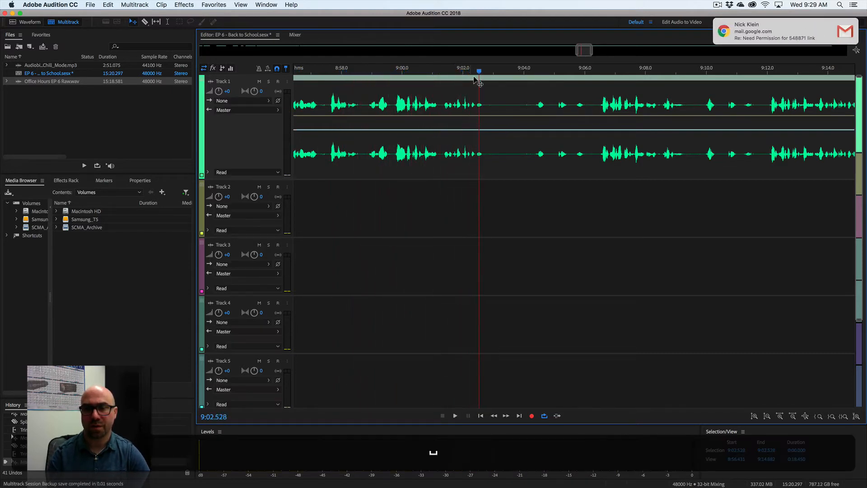
{"action": "left_click_drag", "start_coordinate": [476, 71], "coordinate": [406, 71]}
{"action": "key", "text": "space"}
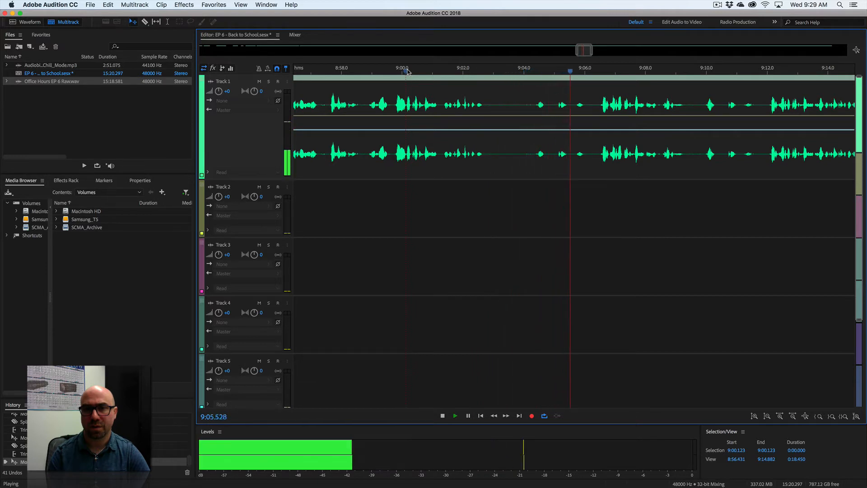
{"action": "key", "text": "space"}
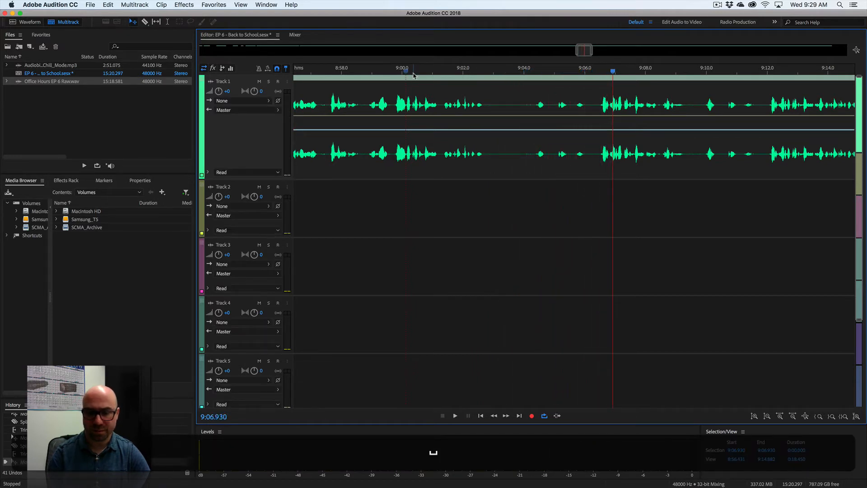
{"action": "key", "text": "minus"}
{"action": "key", "text": "minus"}
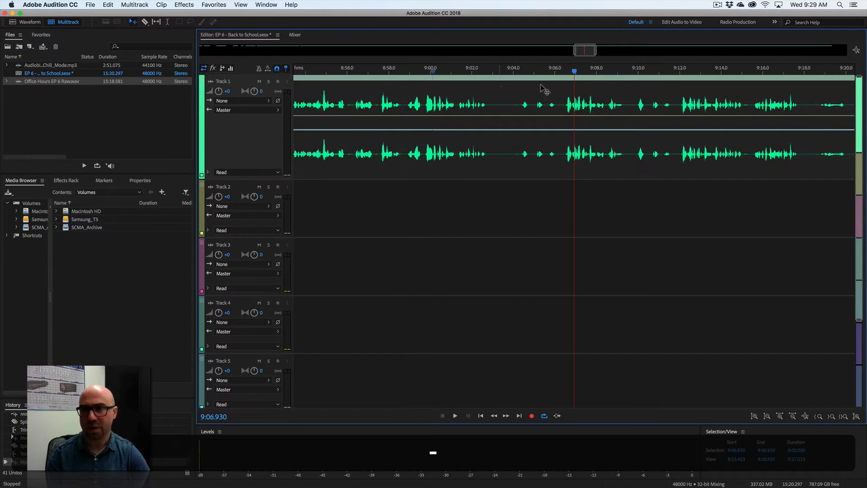
{"action": "left_click", "coordinate": [678, 71]}
{"action": "key", "text": "space"}
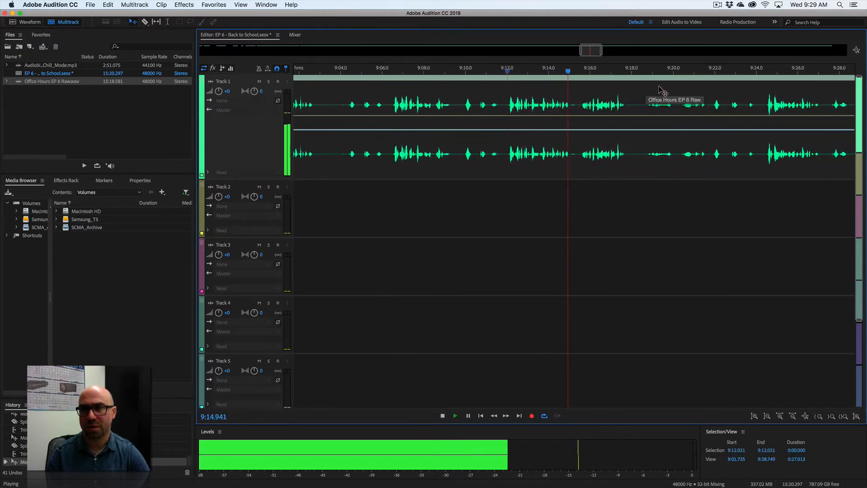
{"action": "left_click", "coordinate": [747, 70]}
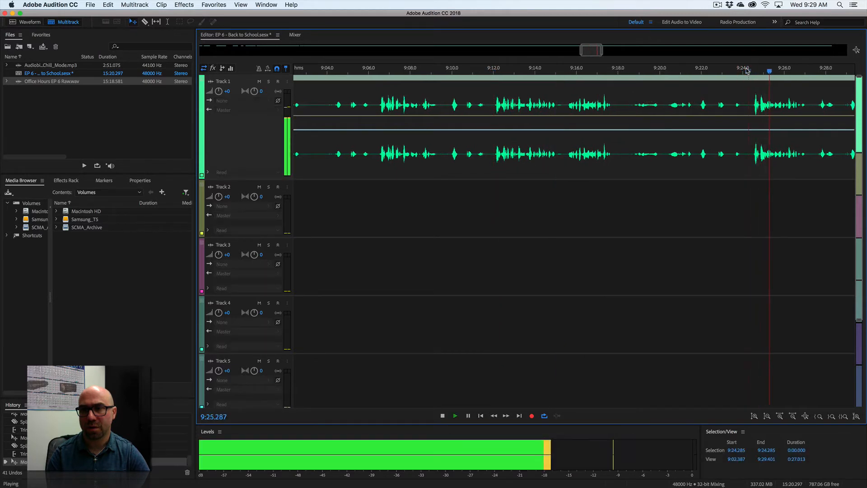
{"action": "key", "text": "space"}
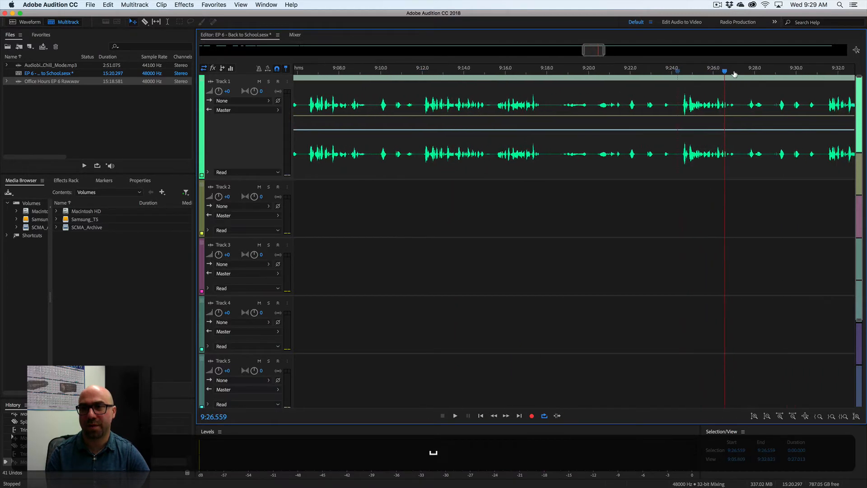
{"action": "left_click", "coordinate": [746, 72]}
{"action": "key", "text": "space"}
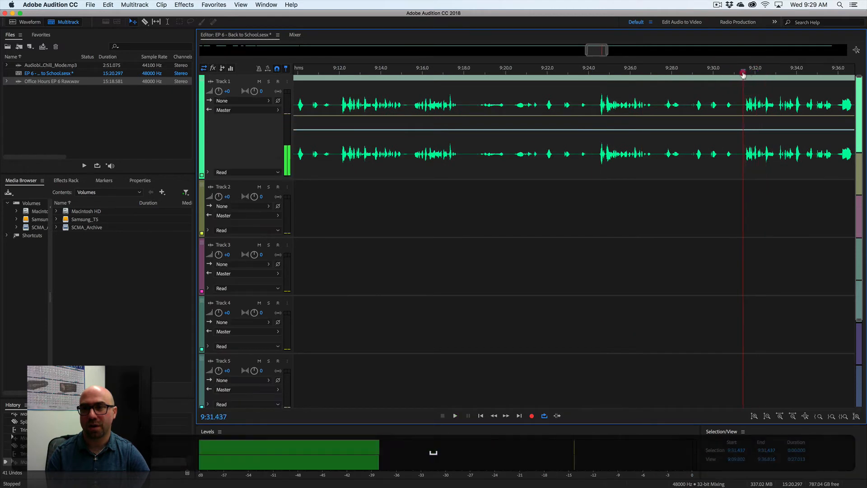
{"action": "key", "text": "space"}
Step: Split at 9:31.457, trim the earlier clip back to about 9:03, and butt the Office Hours clip against it
{"action": "key", "text": "super+k"}
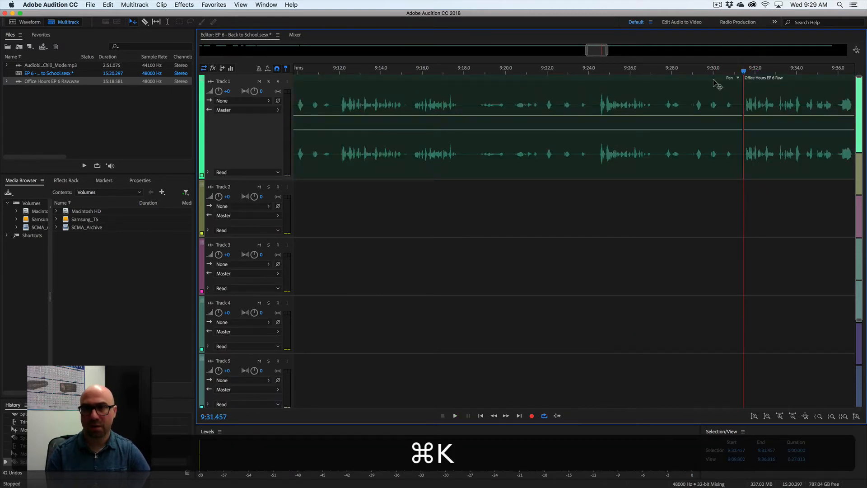
{"action": "scroll", "coordinate": [776, 99], "scroll_direction": "left", "scroll_amount": 2}
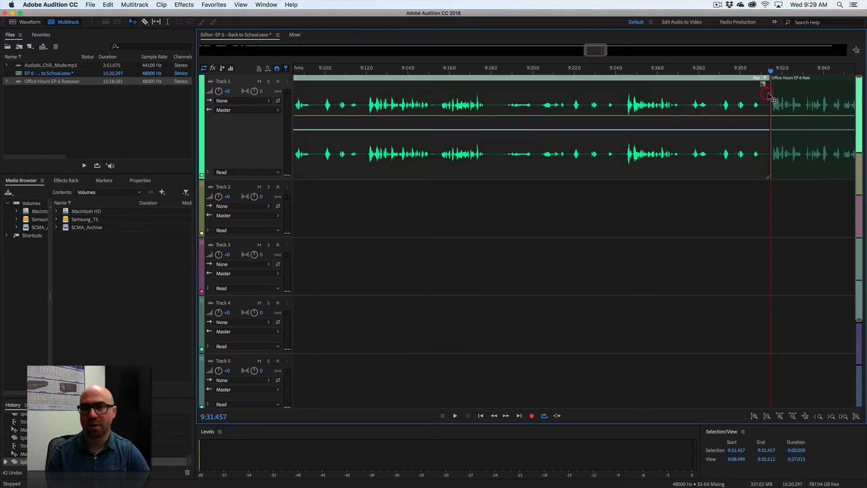
{"action": "left_click_drag", "start_coordinate": [770, 97], "coordinate": [387, 99]}
{"action": "scroll", "coordinate": [391, 98], "scroll_direction": "left", "scroll_amount": 4}
{"action": "scroll", "coordinate": [391, 99], "scroll_direction": "left", "scroll_amount": 12}
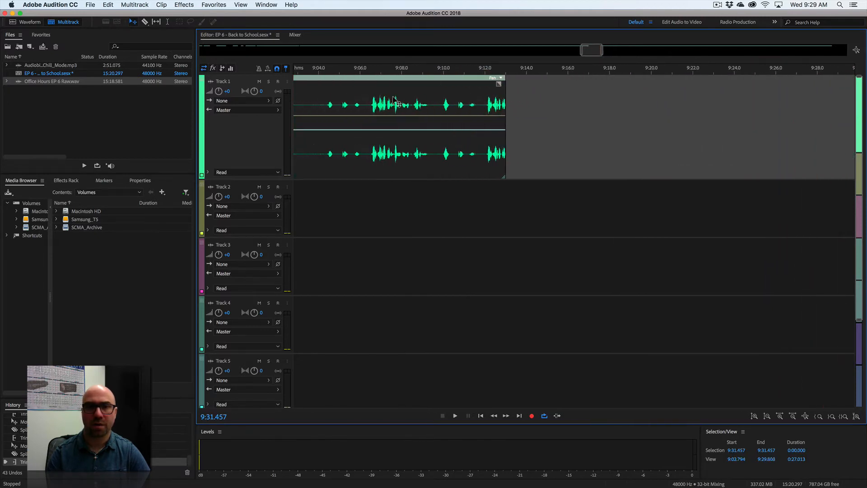
{"action": "left_click_drag", "start_coordinate": [585, 94], "coordinate": [376, 95]}
{"action": "scroll", "coordinate": [586, 109], "scroll_direction": "right", "scroll_amount": 20}
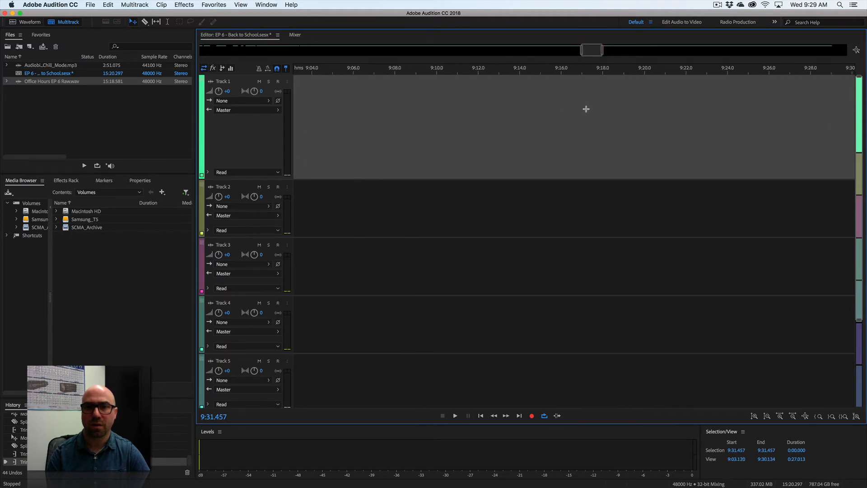
{"action": "left_click_drag", "start_coordinate": [768, 101], "coordinate": [322, 101]}
{"action": "scroll", "coordinate": [333, 93], "scroll_direction": "left", "scroll_amount": 19}
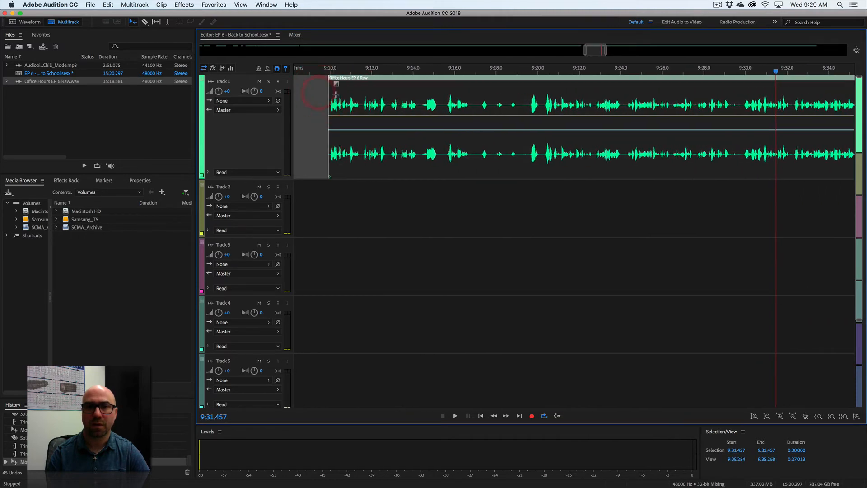
{"action": "left_click_drag", "start_coordinate": [528, 101], "coordinate": [380, 102]}
{"action": "left_click", "coordinate": [336, 71]}
{"action": "key", "text": "space"}
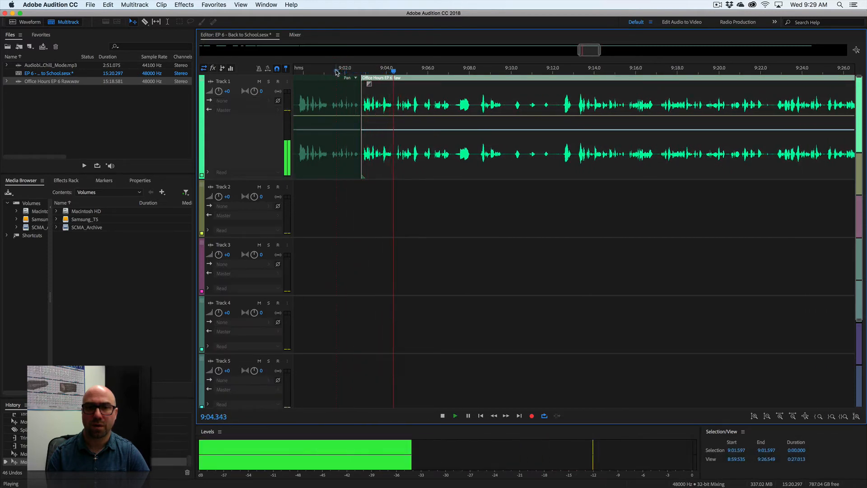
Step: Tighten the join by trimming the earlier clip to 8:58.756 and sliding the Office Hours clip to meet it
{"action": "scroll", "coordinate": [336, 72], "scroll_direction": "left", "scroll_amount": 6}
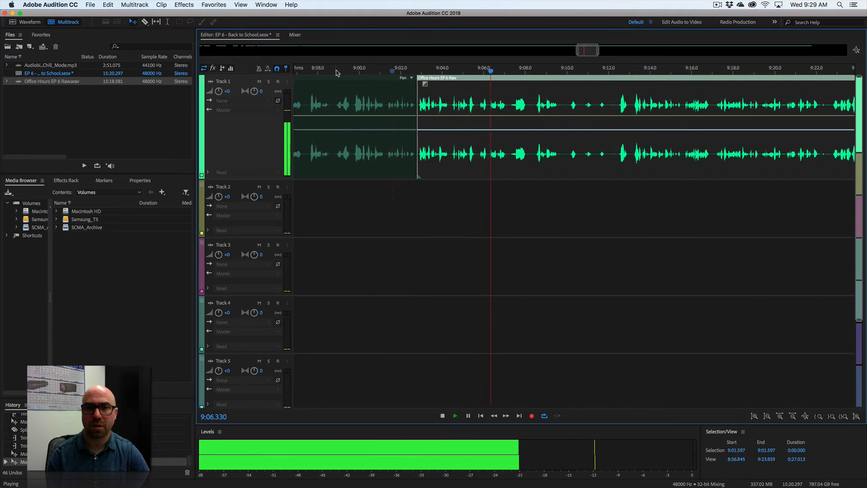
{"action": "key", "text": "space"}
{"action": "left_click", "coordinate": [363, 71]}
{"action": "key", "text": "space"}
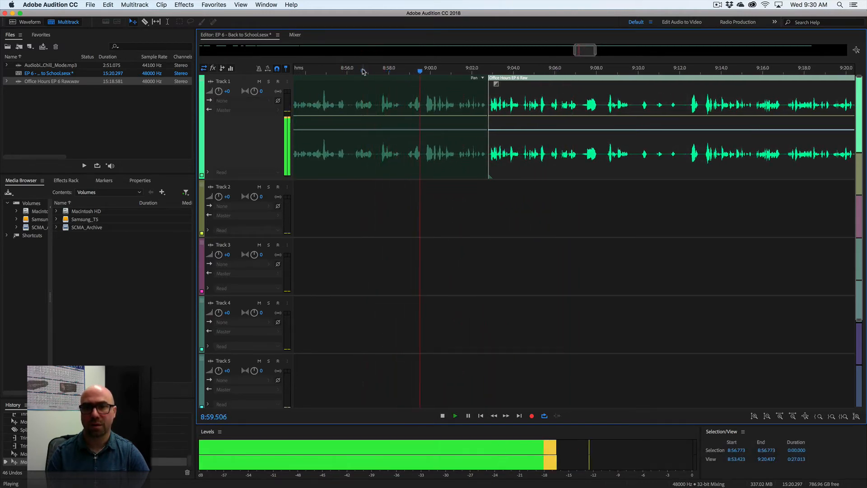
{"action": "key", "text": "space"}
{"action": "left_click_drag", "start_coordinate": [419, 71], "coordinate": [405, 71]}
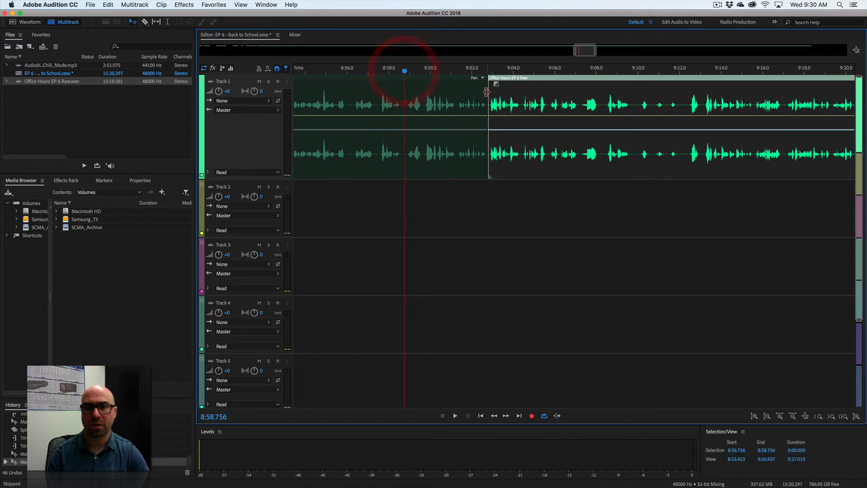
{"action": "left_click_drag", "start_coordinate": [486, 91], "coordinate": [404, 91]}
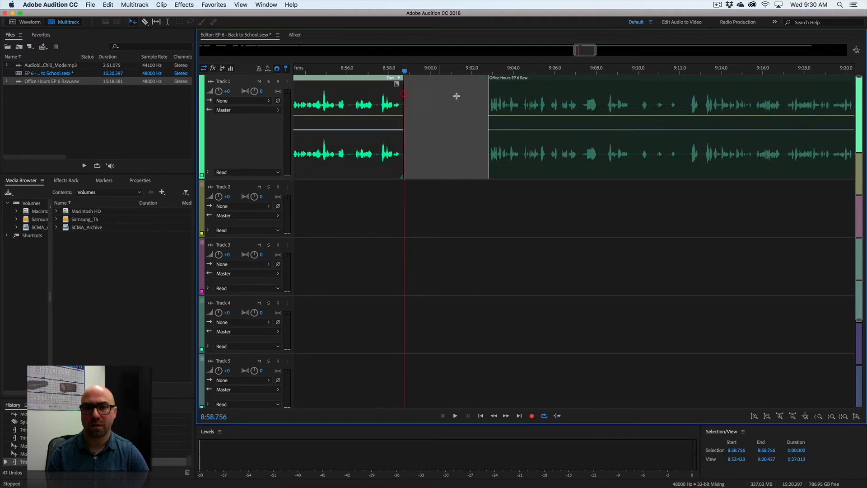
{"action": "left_click_drag", "start_coordinate": [517, 103], "coordinate": [429, 103]}
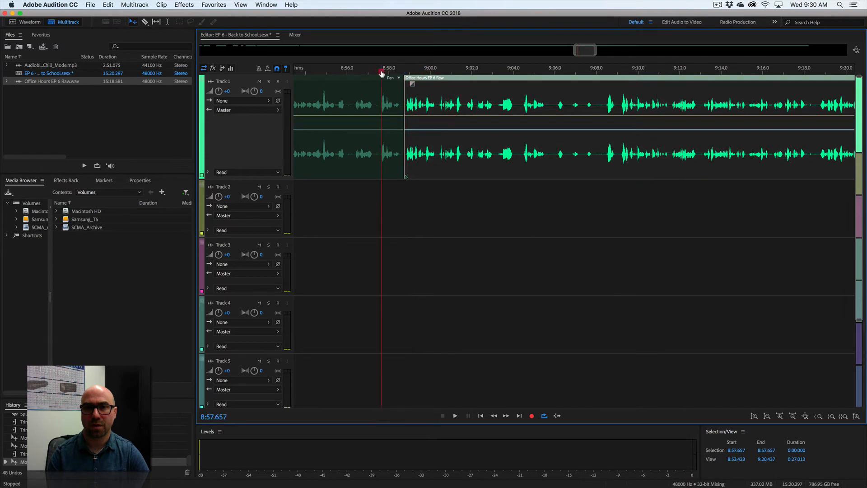
{"action": "key", "text": "space"}
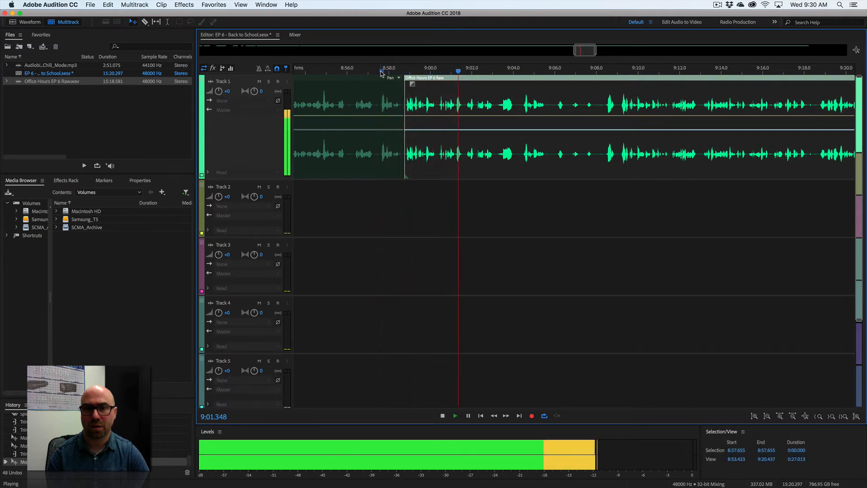
Step: Trim the later clip's start forward to about 9:08 and replay the join from 8:57.843
{"action": "left_click", "coordinate": [597, 71]}
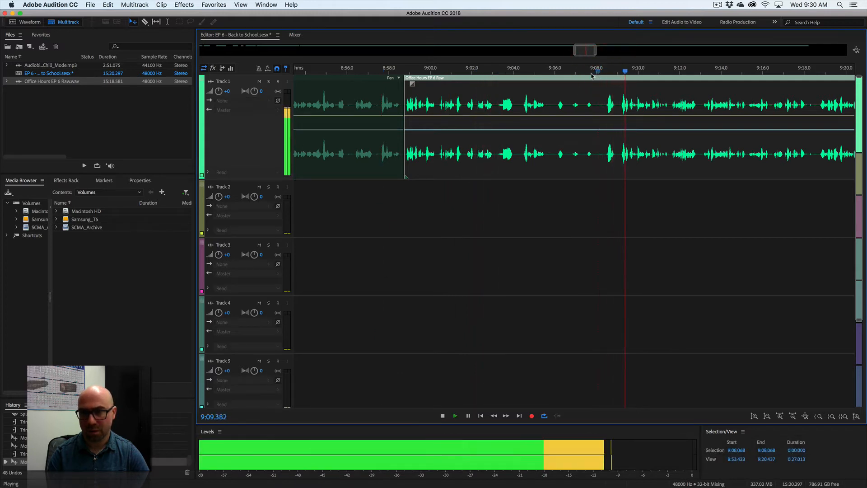
{"action": "key", "text": "space"}
{"action": "left_click_drag", "start_coordinate": [406, 95], "coordinate": [438, 89]}
{"action": "left_click", "coordinate": [386, 71]}
{"action": "key", "text": "space"}
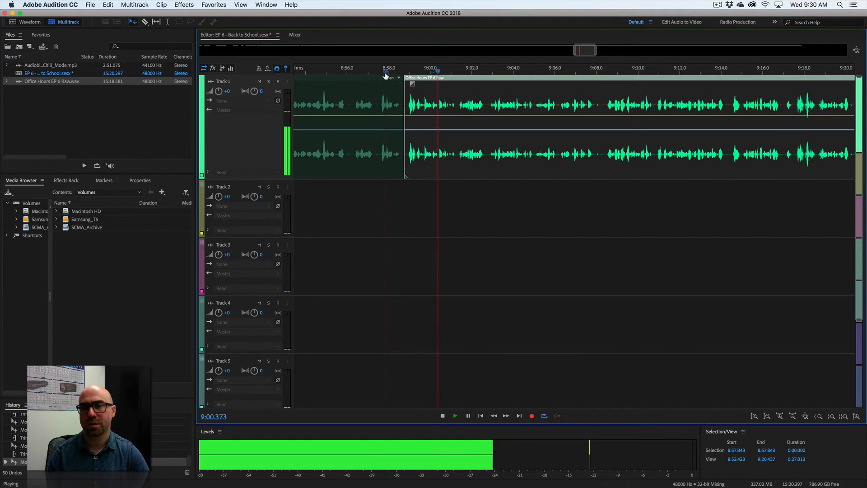
{"action": "left_click", "coordinate": [423, 190]}
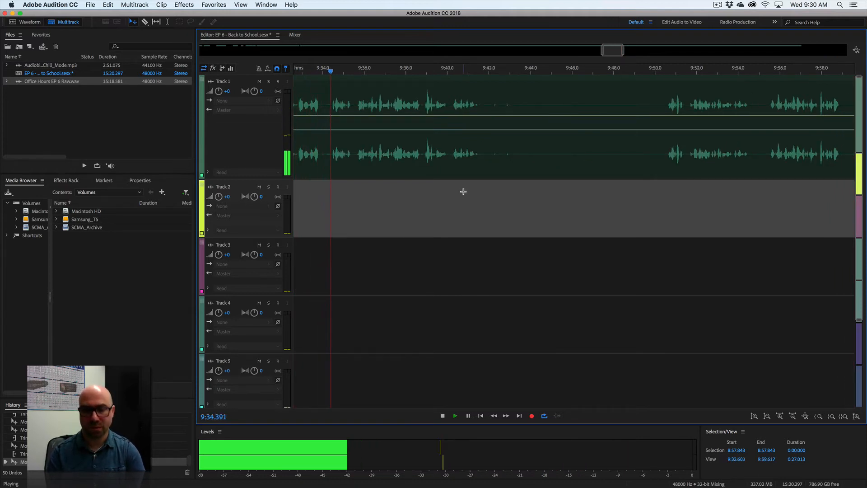
Step: Split the Track 1 clip at 9:41.805
{"action": "key", "text": "minus"}
{"action": "key", "text": "minus"}
{"action": "scroll", "coordinate": [653, 199], "scroll_direction": "right", "scroll_amount": 5}
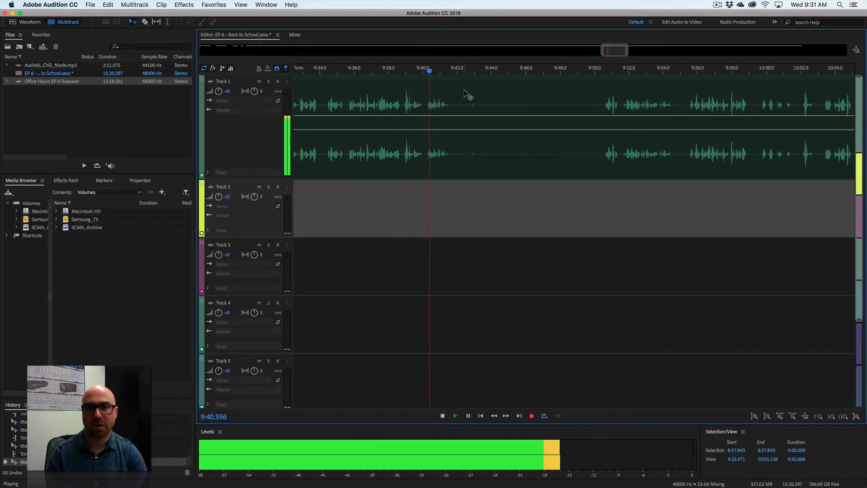
{"action": "key", "text": "space"}
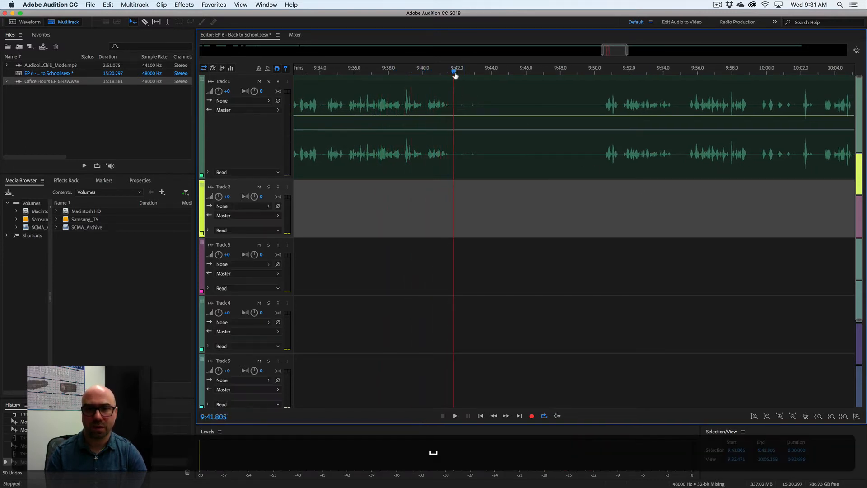
{"action": "left_click", "coordinate": [455, 92]}
{"action": "key", "text": "super+k"}
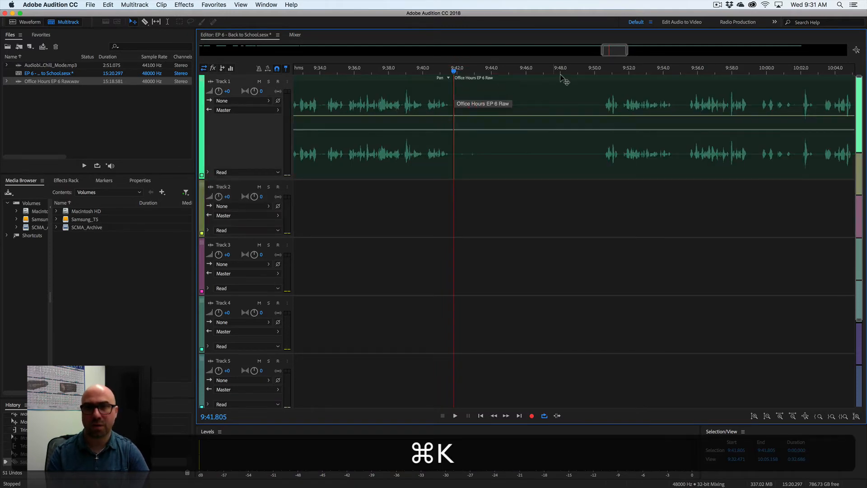
Step: Split the Track 1 clip again at 10:03.232
{"action": "key", "text": "space"}
{"action": "key", "text": "space"}
{"action": "scroll", "coordinate": [696, 84], "scroll_direction": "right", "scroll_amount": 3}
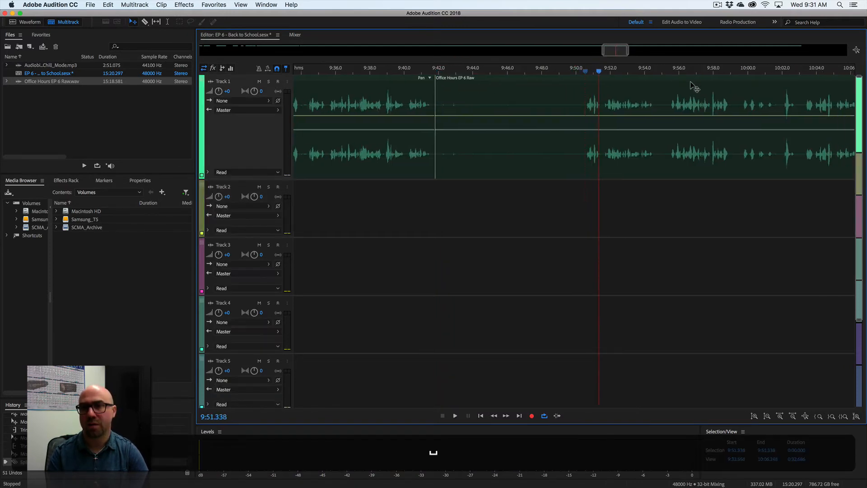
{"action": "scroll", "coordinate": [697, 79], "scroll_direction": "right", "scroll_amount": 1}
{"action": "key", "text": "space"}
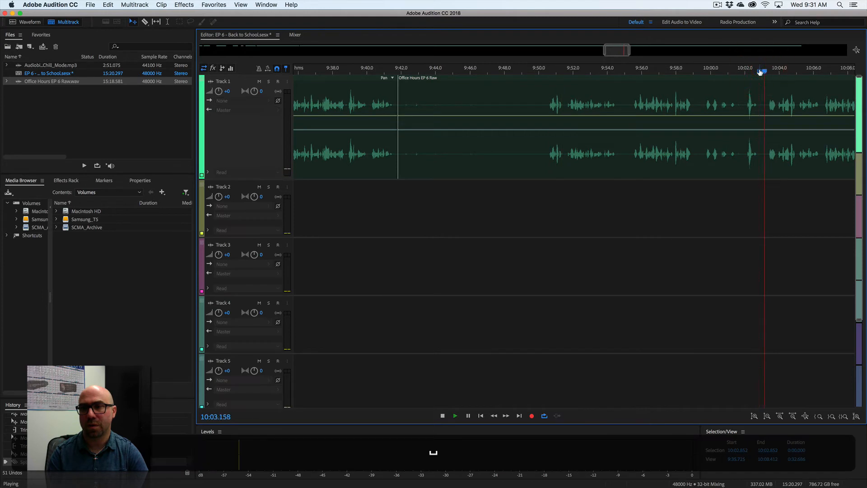
{"action": "scroll", "coordinate": [772, 74], "scroll_direction": "right", "scroll_amount": 6}
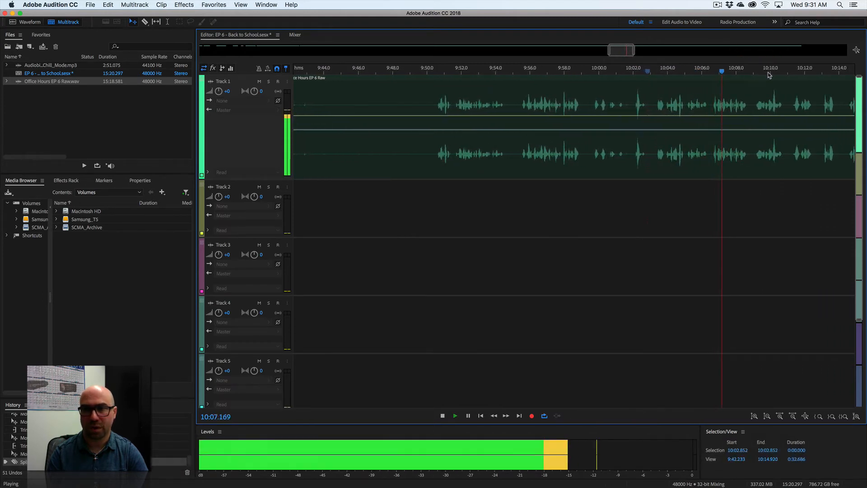
{"action": "left_click", "coordinate": [654, 70]}
{"action": "key", "text": "space"}
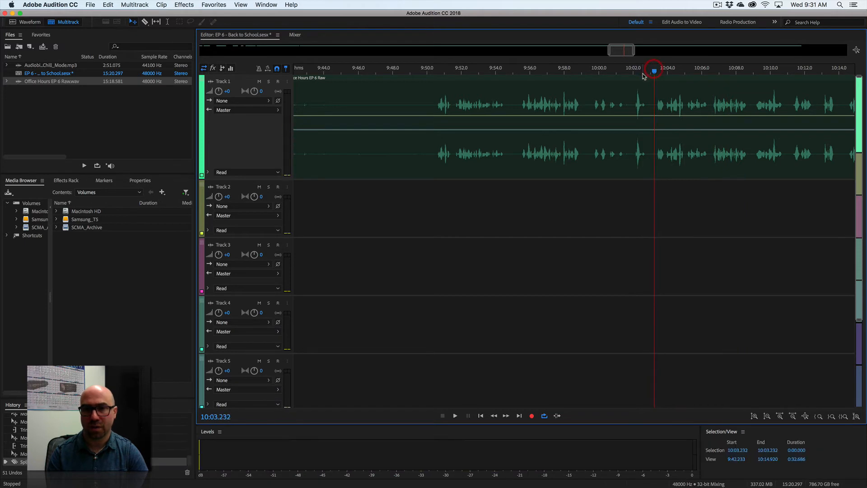
{"action": "left_click", "coordinate": [656, 107]}
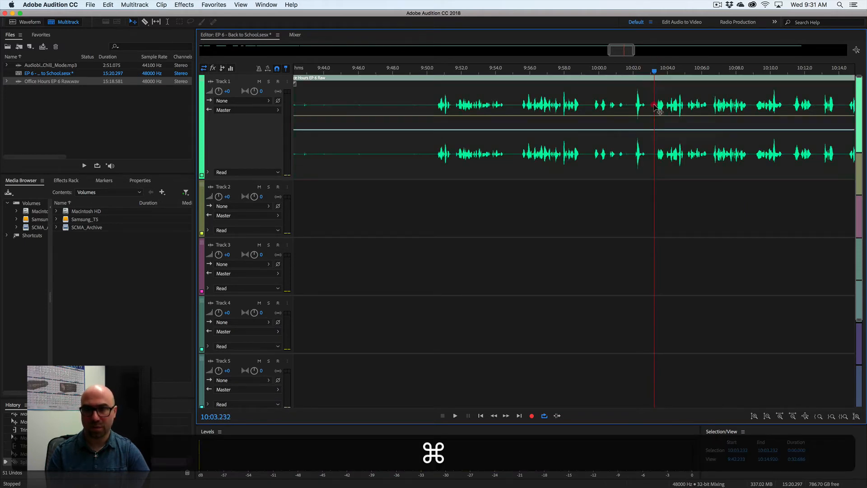
{"action": "key", "text": "super+k"}
Step: Delete the section between the two splits and slide the later clip left to close the gap
{"action": "left_click", "coordinate": [649, 98]}
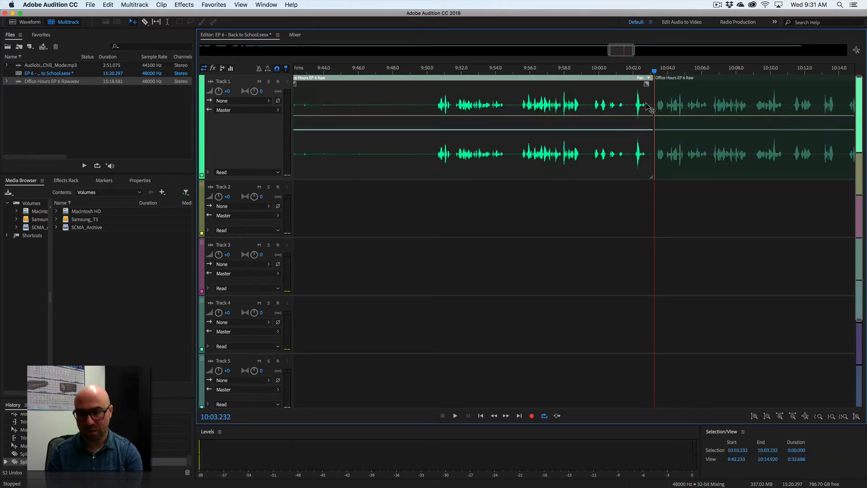
{"action": "key", "text": "BackSpace"}
{"action": "left_click_drag", "start_coordinate": [730, 86], "coordinate": [461, 82]}
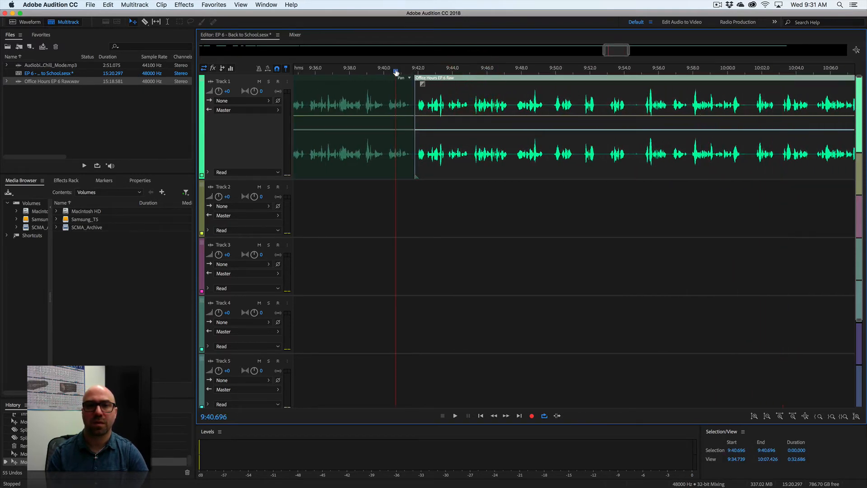
Step: Play back the new edit from 9:41.8 and locate the pause near 9:47
{"action": "key", "text": "space"}
{"action": "left_click", "coordinate": [445, 219]}
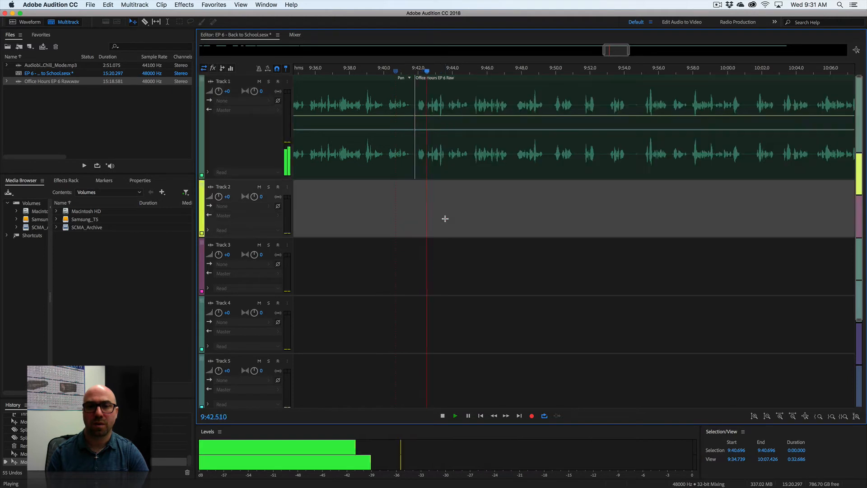
{"action": "left_click", "coordinate": [411, 71]}
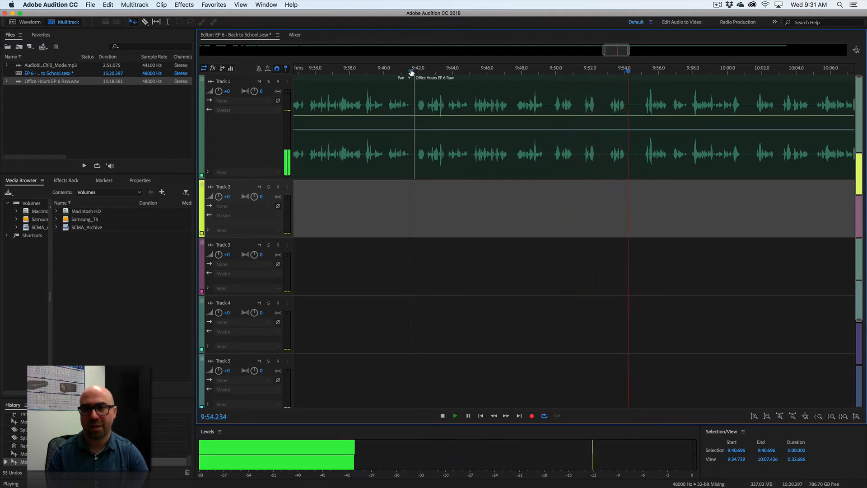
{"action": "scroll", "coordinate": [524, 102], "scroll_direction": "right", "scroll_amount": 4}
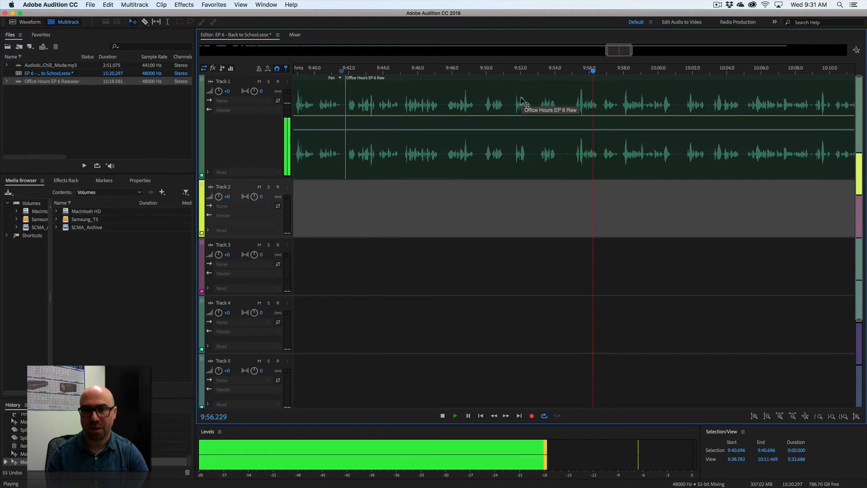
{"action": "scroll", "coordinate": [524, 99], "scroll_direction": "right", "scroll_amount": 3}
{"action": "key", "text": "space"}
{"action": "left_click_drag", "start_coordinate": [466, 74], "coordinate": [454, 74]}
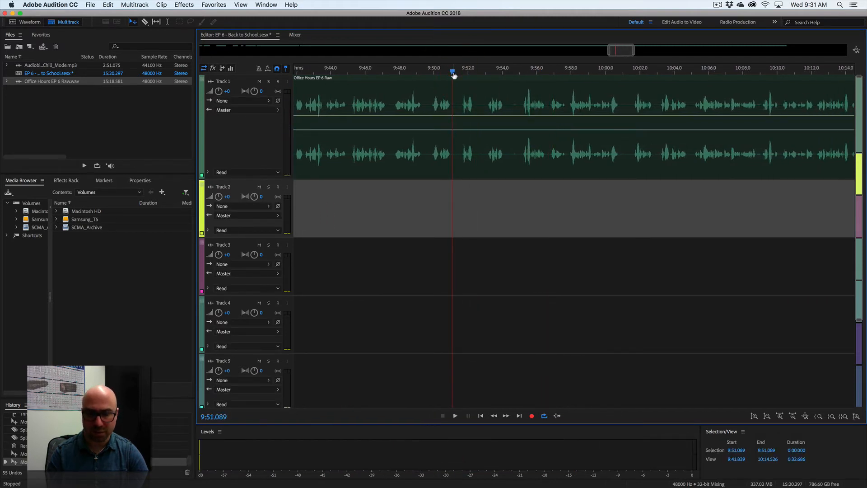
{"action": "key", "text": "equal"}
{"action": "left_click", "coordinate": [478, 72]}
{"action": "key", "text": "space"}
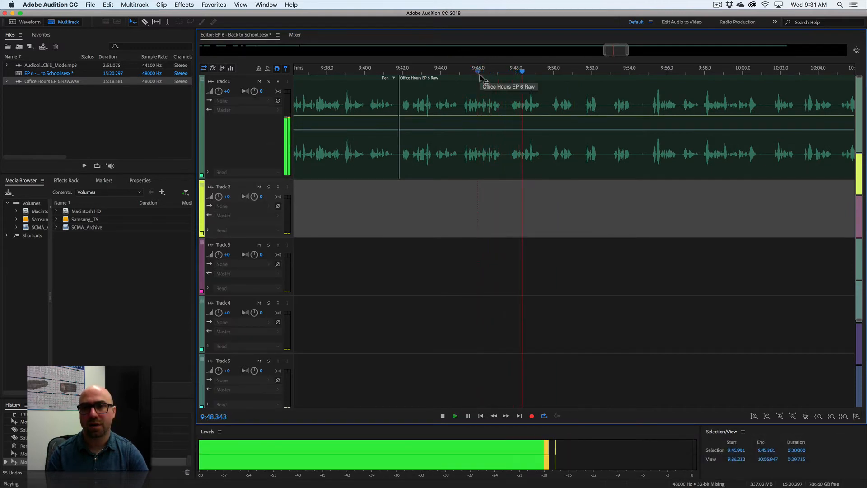
{"action": "key", "text": "space"}
Step: Split at 9:47.594 and 9:49.074, trimming out the pauses and closing the gaps
{"action": "left_click", "coordinate": [508, 72]}
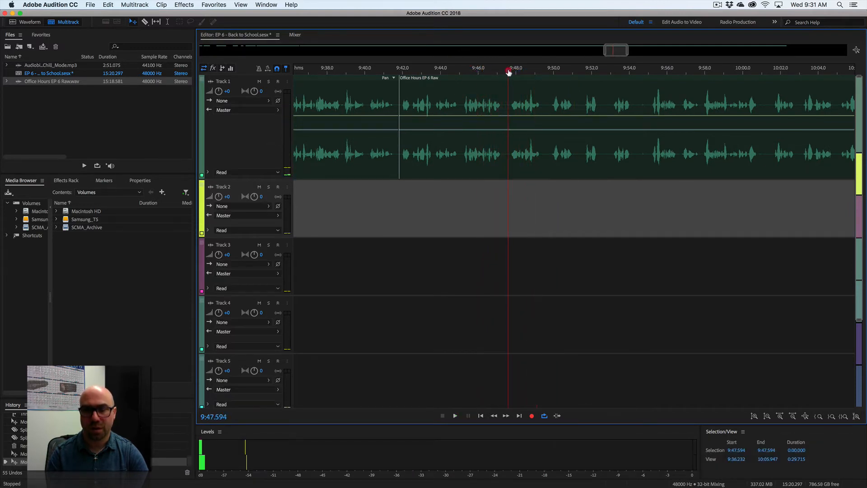
{"action": "left_click", "coordinate": [501, 86]}
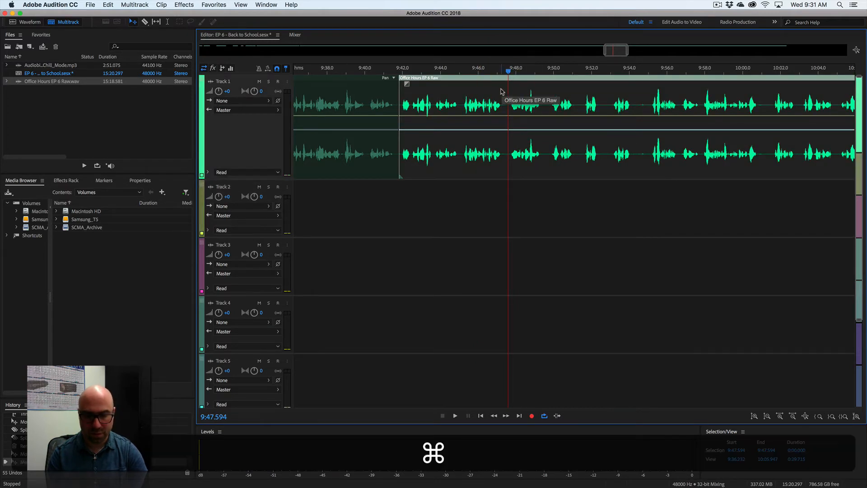
{"action": "key", "text": "super+k"}
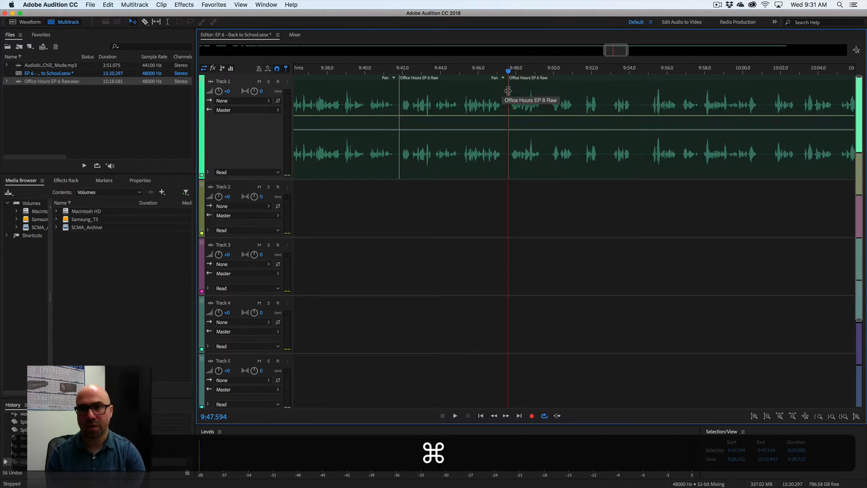
{"action": "left_click", "coordinate": [505, 91]}
{"action": "left_click_drag", "start_coordinate": [501, 90], "coordinate": [502, 91]}
{"action": "left_click_drag", "start_coordinate": [522, 87], "coordinate": [537, 71]}
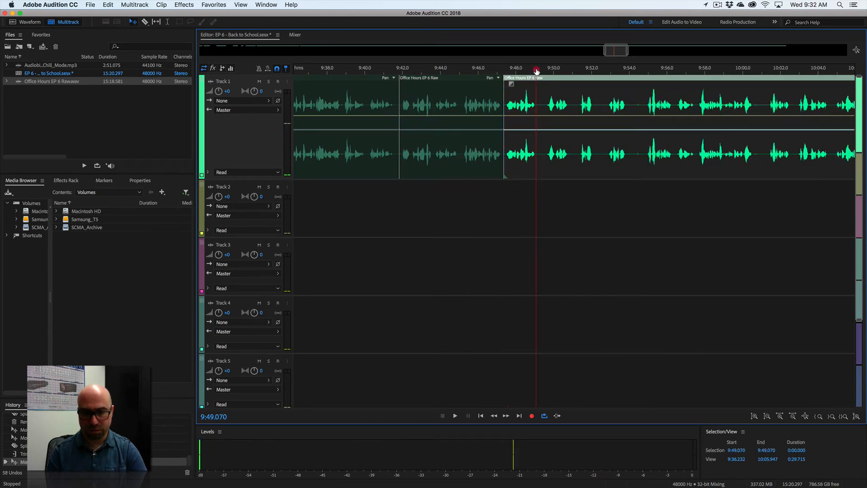
{"action": "key", "text": "super+k"}
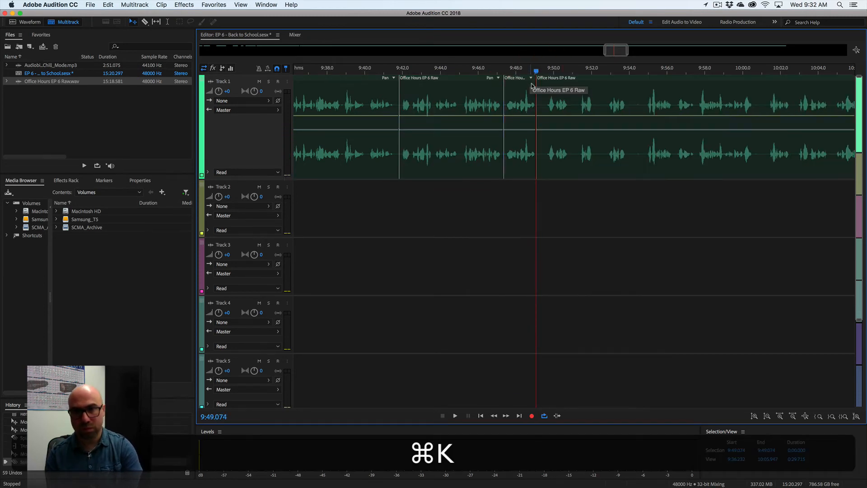
{"action": "left_click", "coordinate": [540, 92]}
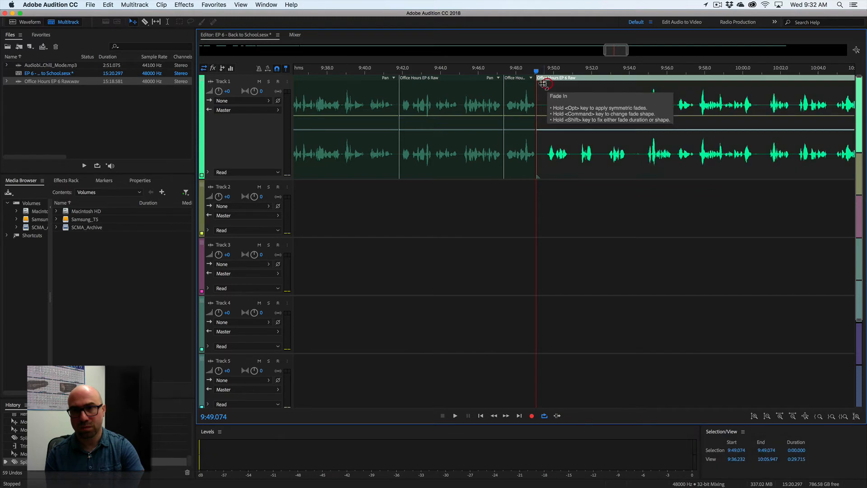
{"action": "left_click_drag", "start_coordinate": [537, 92], "coordinate": [559, 92]}
Step: Split at 9:50.400 and about 9:51.3, sliding the later piece left to close the gap
{"action": "left_click", "coordinate": [561, 78]}
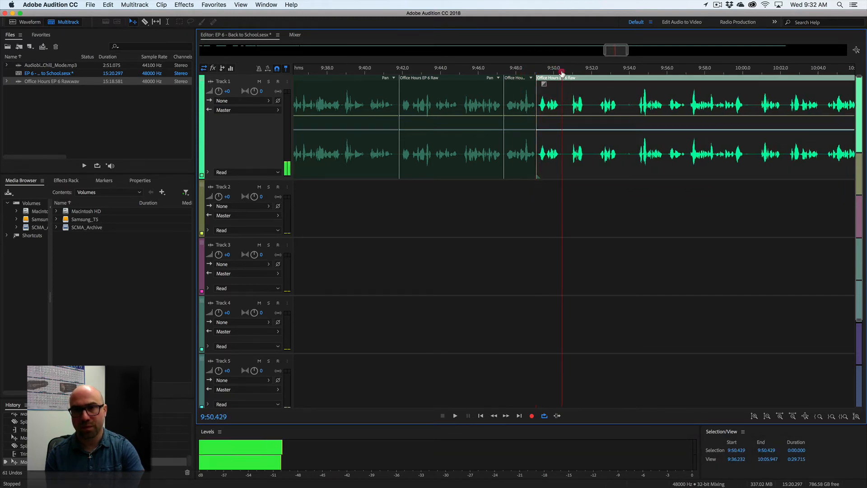
{"action": "key", "text": "super+k"}
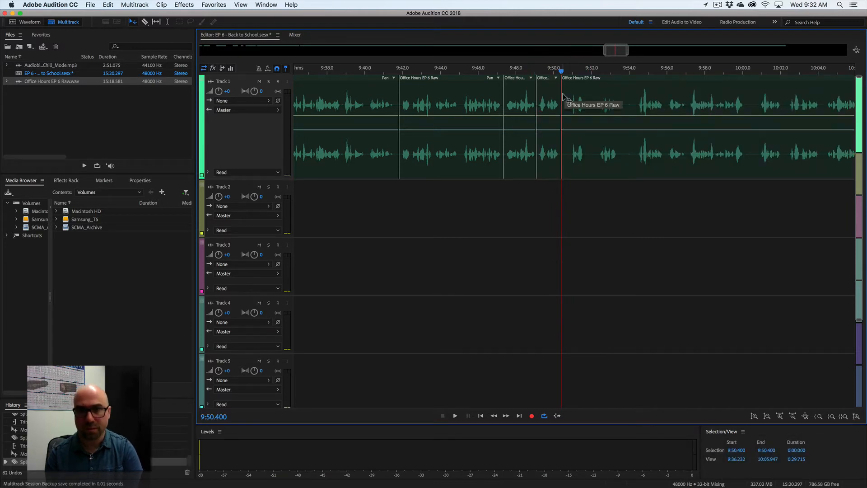
{"action": "left_click", "coordinate": [565, 95]}
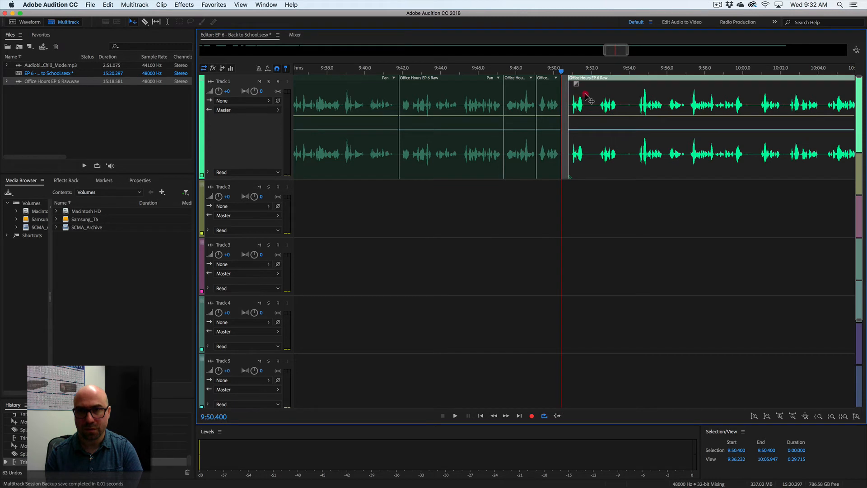
{"action": "left_click_drag", "start_coordinate": [589, 98], "coordinate": [582, 99]}
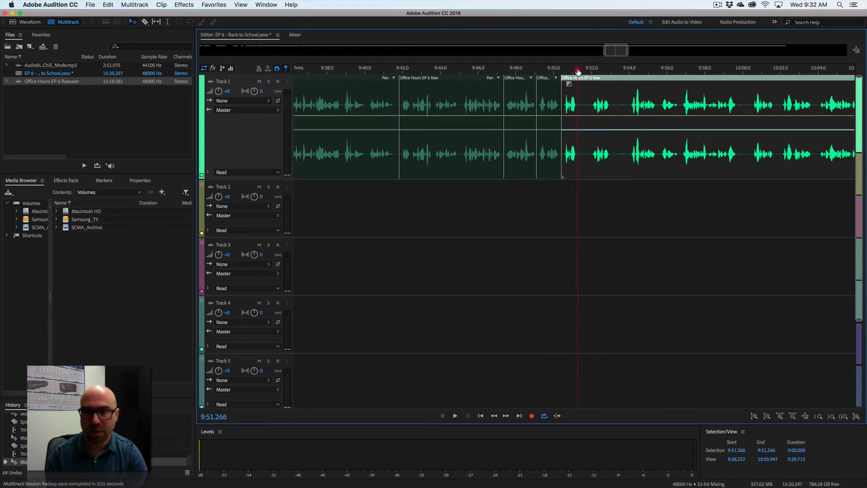
{"action": "key", "text": "super+k"}
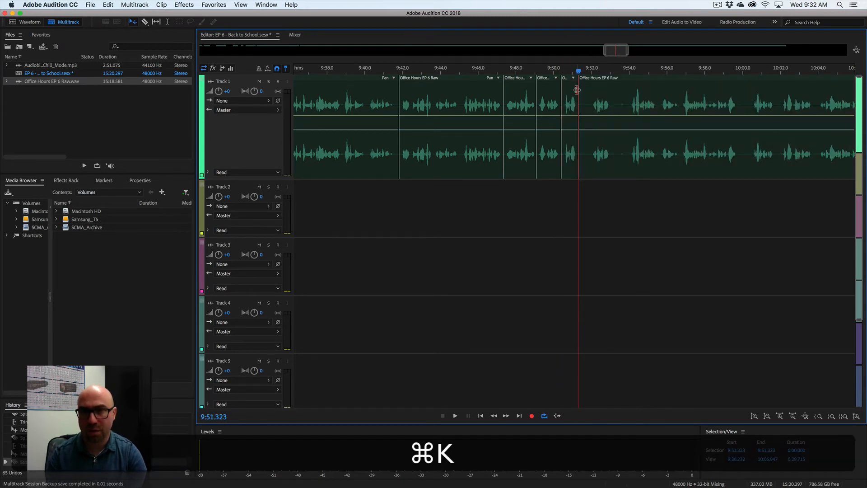
{"action": "left_click_drag", "start_coordinate": [581, 89], "coordinate": [611, 94]}
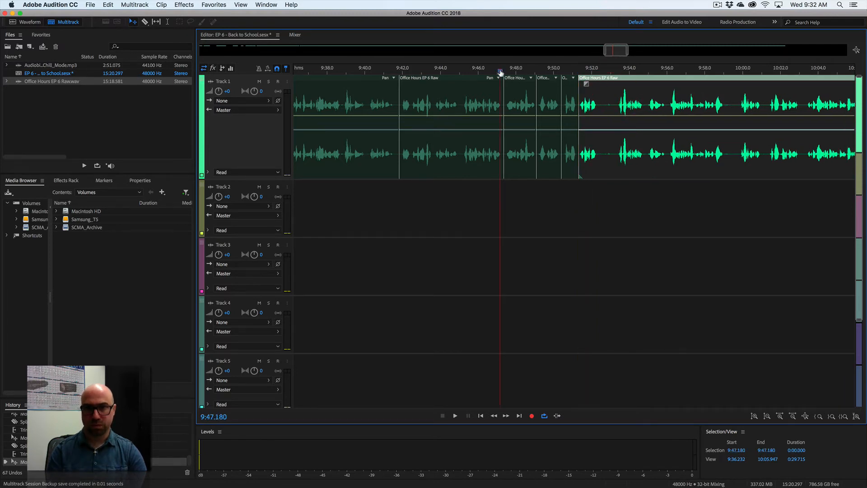
Step: Cut the pause after 9:52.353 and play back across the join from 9:51.8
{"action": "key", "text": "super+space"}
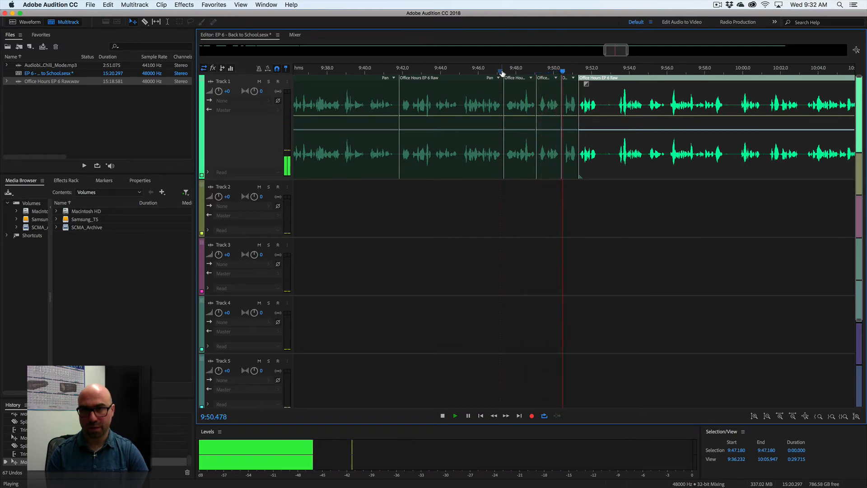
{"action": "key", "text": "space"}
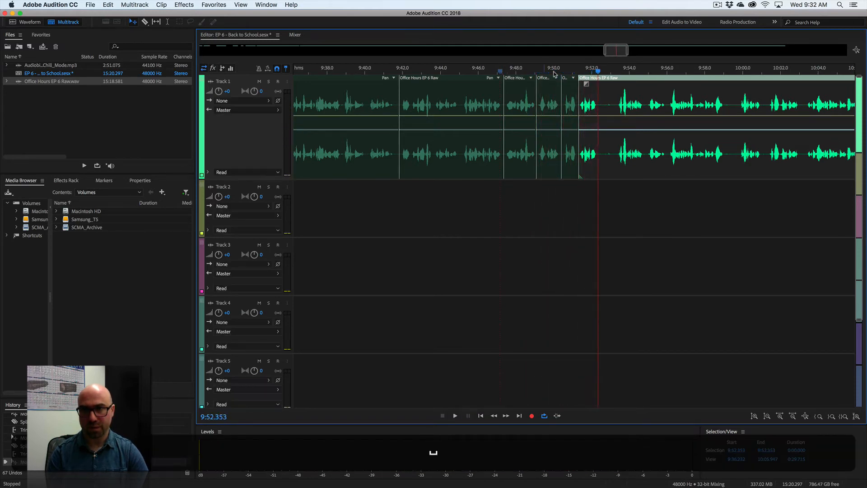
{"action": "key", "text": "super+k"}
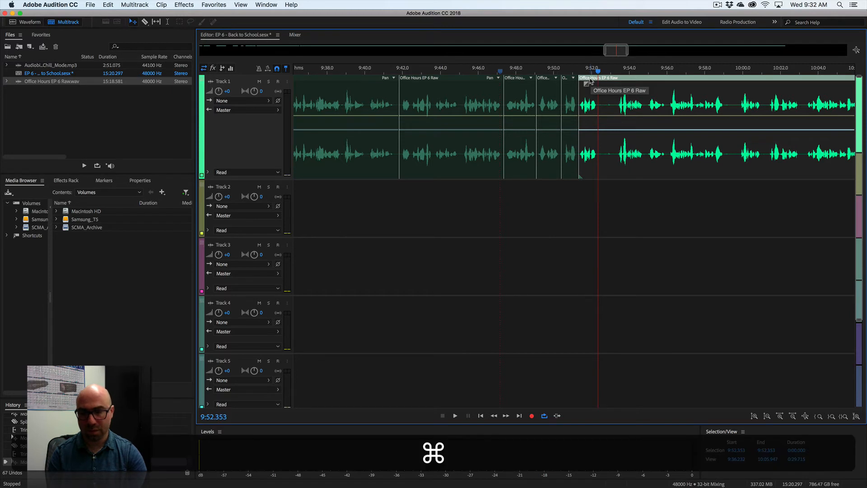
{"action": "mouse_move", "coordinate": [600, 98]}
{"action": "left_mouse_down"}
{"action": "mouse_move", "coordinate": [615, 98]}
{"action": "mouse_move", "coordinate": [598, 98]}
{"action": "left_mouse_up"}
{"action": "left_click", "coordinate": [588, 72]}
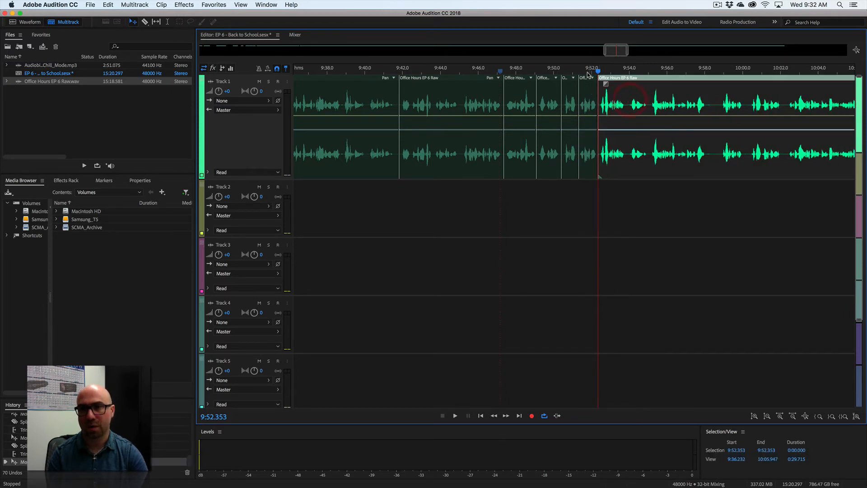
{"action": "key", "text": "space"}
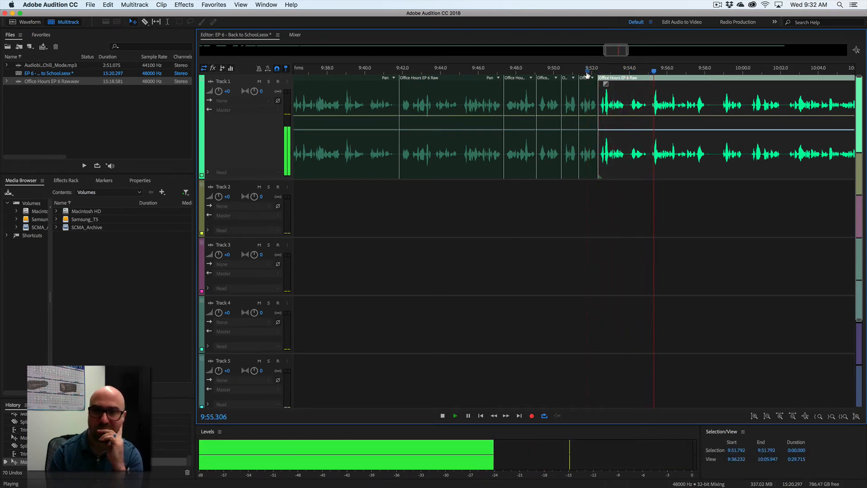
Step: Split at 9:58.128, trim the pause off the right clip's start, and replay from 9:57.6
{"action": "scroll", "coordinate": [518, 99], "scroll_direction": "right", "scroll_amount": 10}
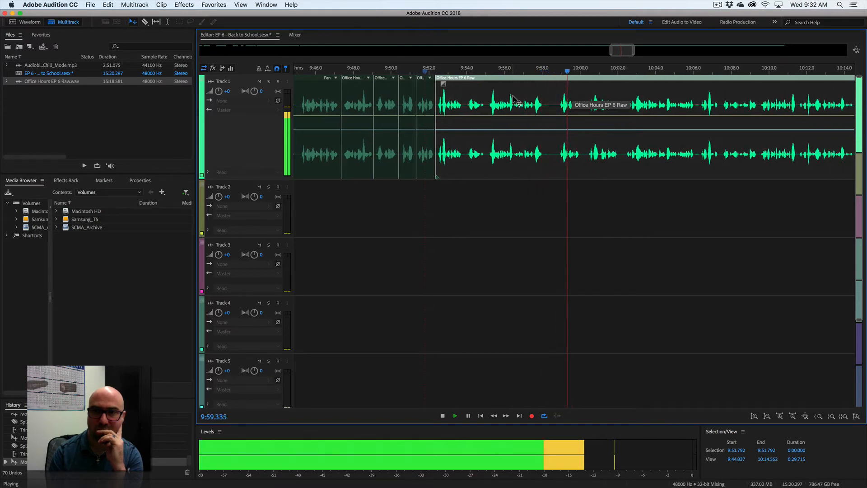
{"action": "left_click", "coordinate": [547, 71]}
{"action": "key", "text": "space"}
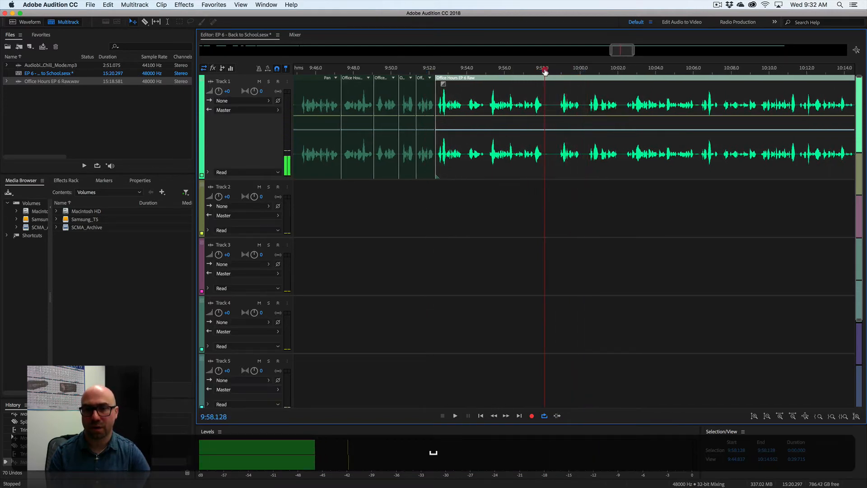
{"action": "key", "text": "super+k"}
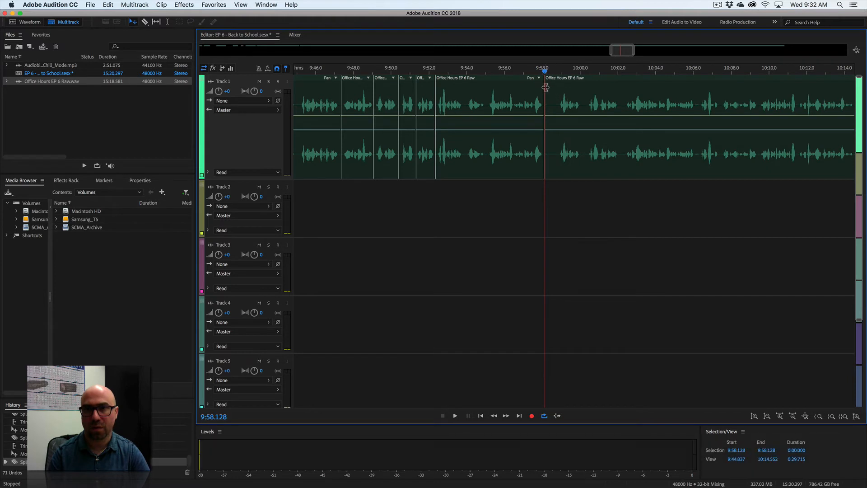
{"action": "mouse_move", "coordinate": [546, 88]}
{"action": "left_mouse_down"}
{"action": "mouse_move", "coordinate": [560, 87]}
{"action": "mouse_move", "coordinate": [546, 88]}
{"action": "left_mouse_up"}
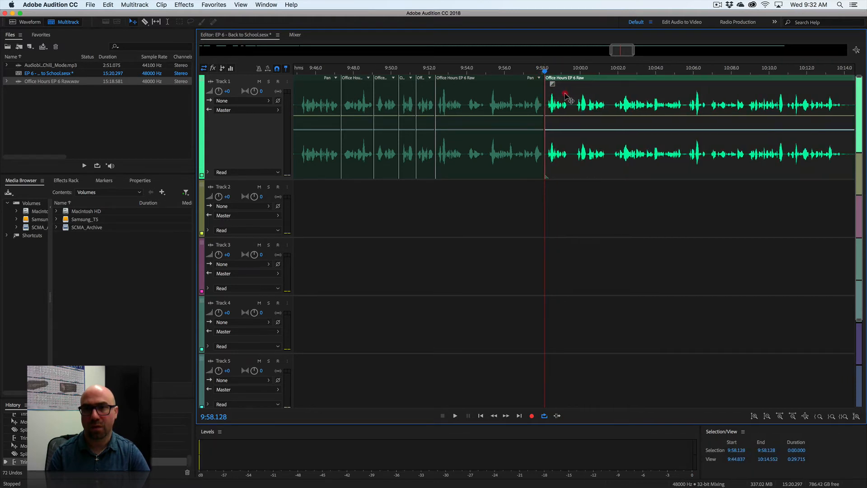
{"action": "left_click", "coordinate": [535, 71]}
{"action": "key", "text": "space"}
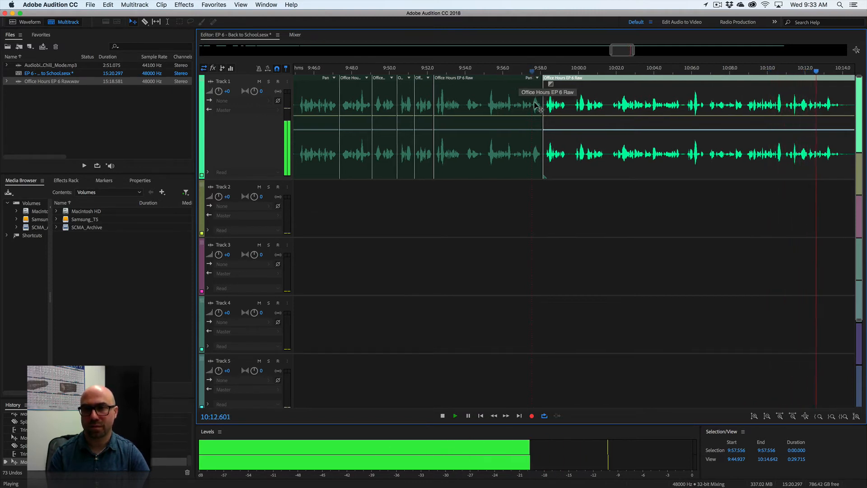
Step: Split the Track 1 clip at 10:13.875 and listen around the cut
{"action": "scroll", "coordinate": [535, 107], "scroll_direction": "right", "scroll_amount": 5}
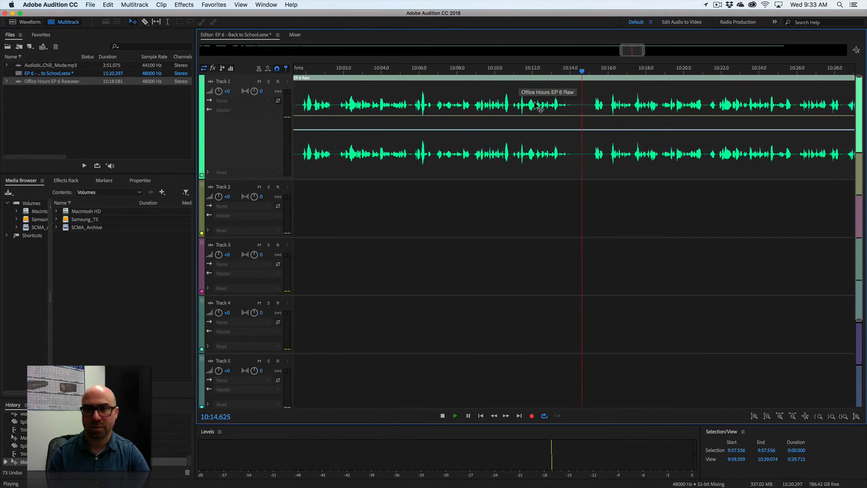
{"action": "key", "text": "space"}
{"action": "left_click_drag", "start_coordinate": [514, 73], "coordinate": [492, 93]}
{"action": "key", "text": "super+k"}
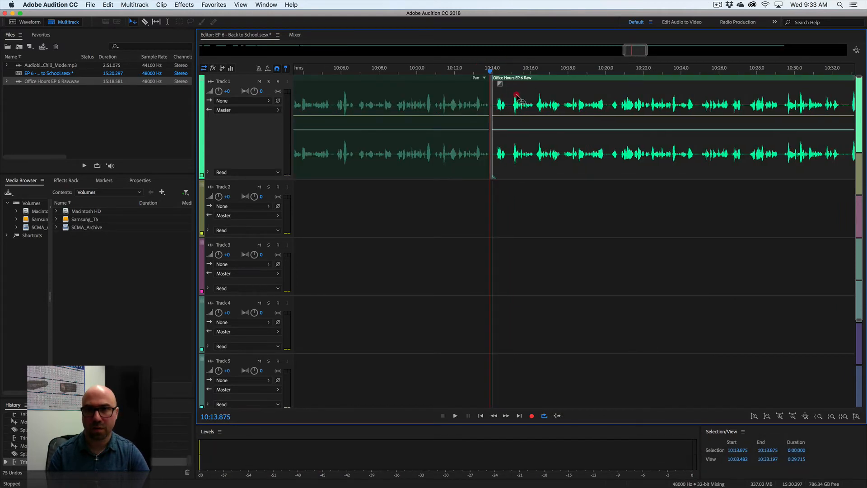
{"action": "key", "text": "space"}
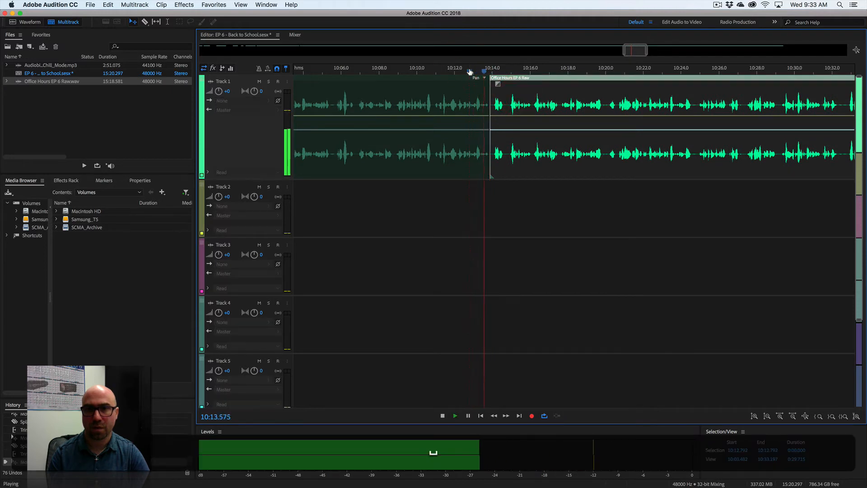
Step: Zoom in on the join at 10:13.772, slide the right clip left to close the gap, and replay
{"action": "key", "text": "space"}
{"action": "key", "text": "="}
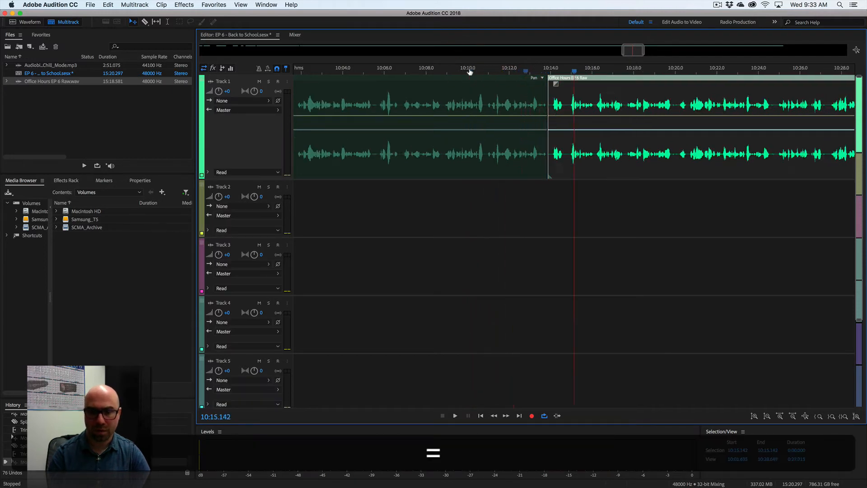
{"action": "left_click", "coordinate": [520, 71]}
{"action": "key", "text": "space"}
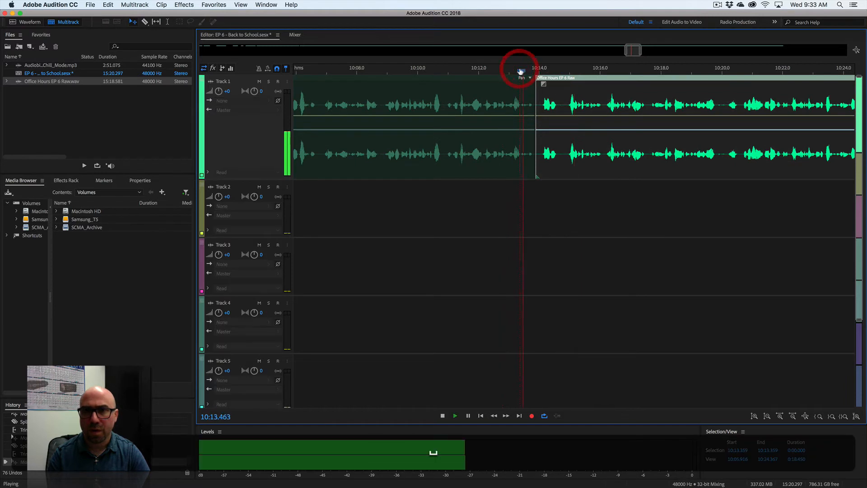
{"action": "key", "text": "space"}
{"action": "key", "text": "equal"}
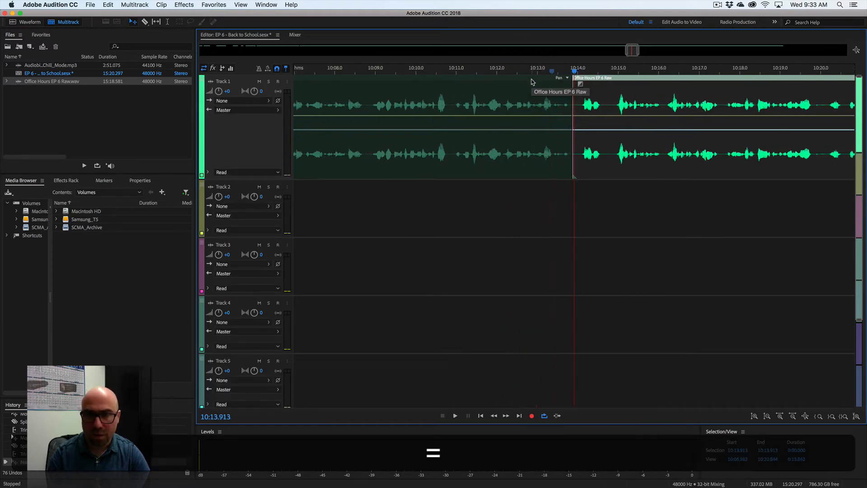
{"action": "key", "text": "equal"}
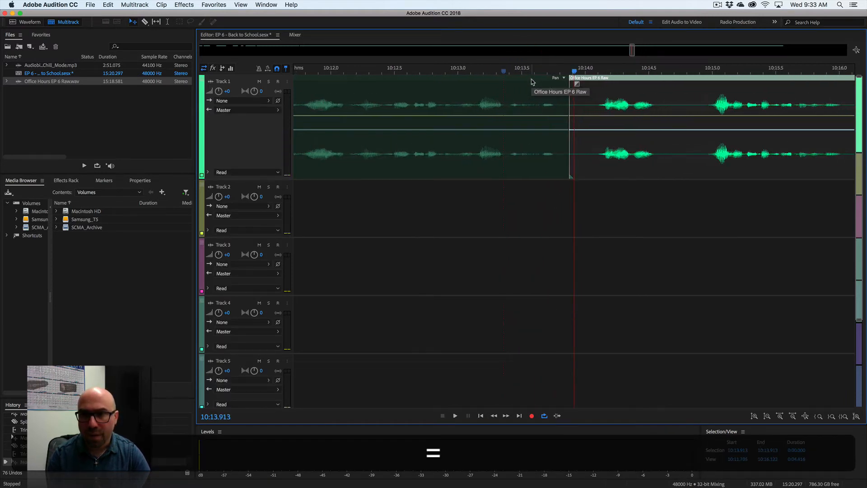
{"action": "left_click_drag", "start_coordinate": [574, 72], "coordinate": [557, 93]}
{"action": "left_click_drag", "start_coordinate": [576, 92], "coordinate": [571, 93]}
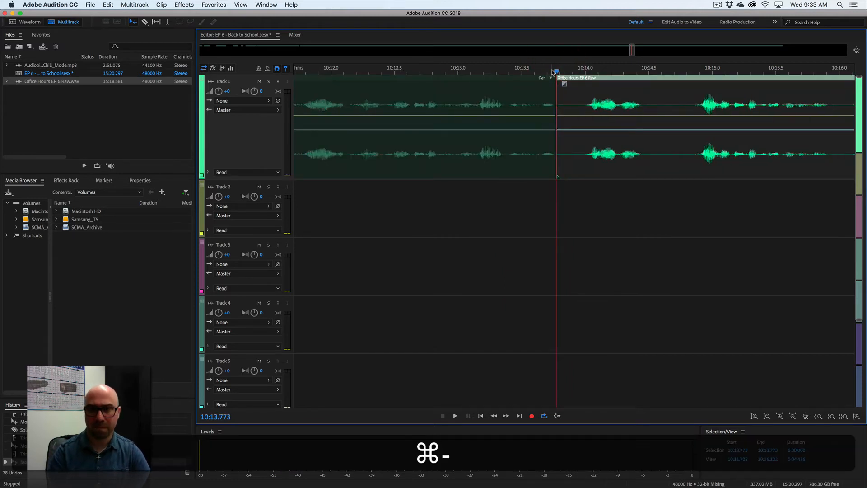
{"action": "key", "text": "minus"}
{"action": "key", "text": "minus"}
{"action": "key", "text": "minus"}
{"action": "key", "text": "minus"}
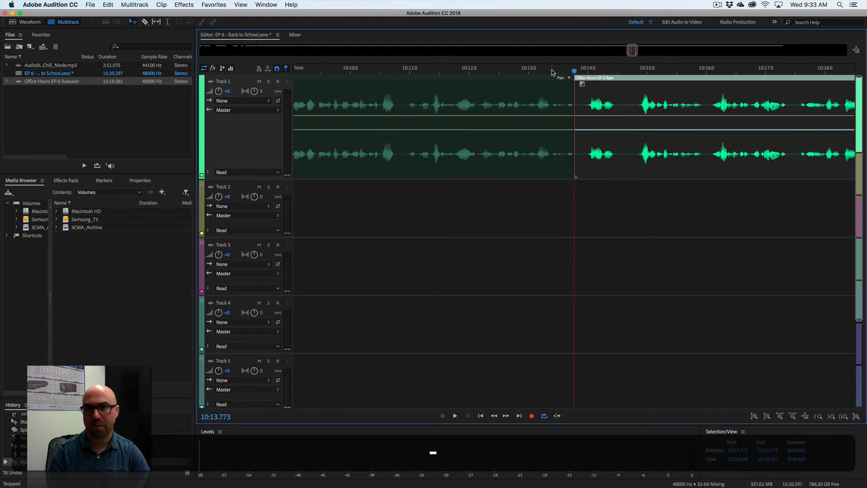
{"action": "key", "text": "minus"}
{"action": "key", "text": "minus"}
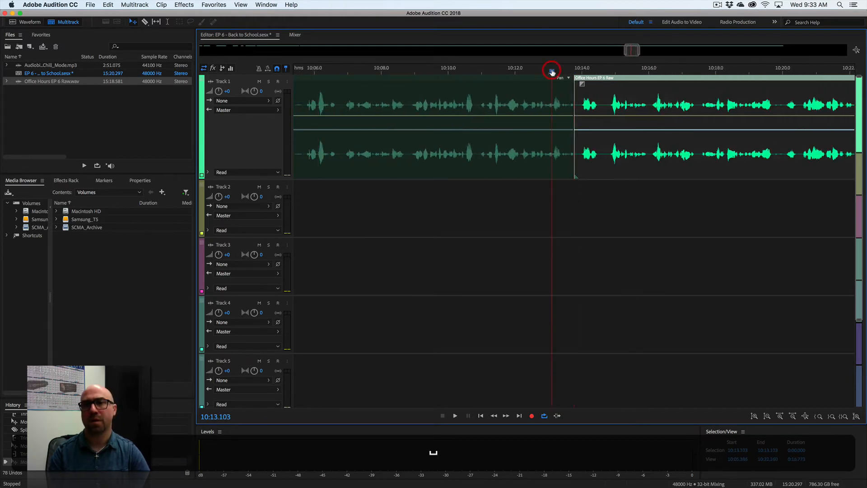
{"action": "key", "text": "space"}
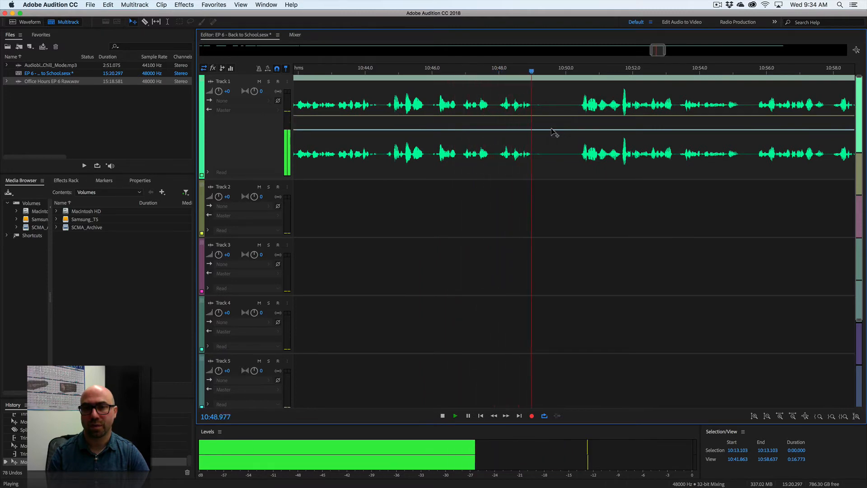
Step: Split at 10:49.053, trim the pause off the right clip's start, and play back the edit
{"action": "key", "text": "space"}
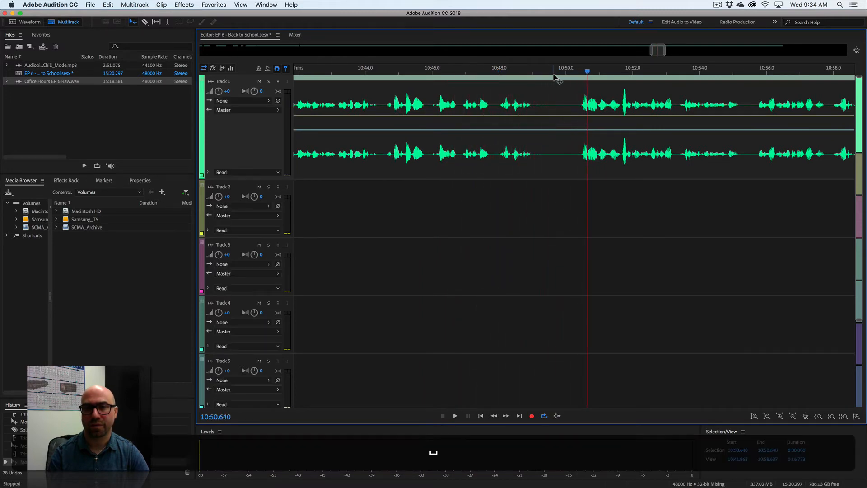
{"action": "left_click", "coordinate": [534, 71]}
{"action": "key", "text": "super+k"}
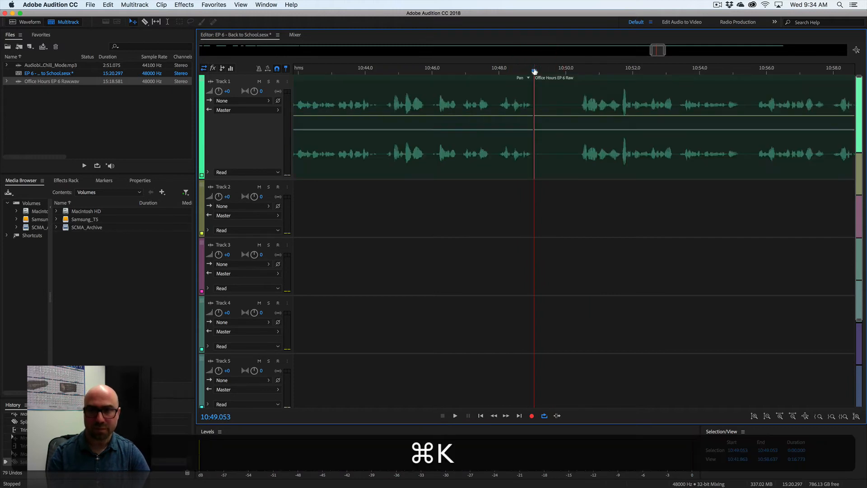
{"action": "mouse_move", "coordinate": [536, 91]}
{"action": "left_mouse_down"}
{"action": "mouse_move", "coordinate": [580, 92]}
{"action": "mouse_move", "coordinate": [552, 97]}
{"action": "left_mouse_up"}
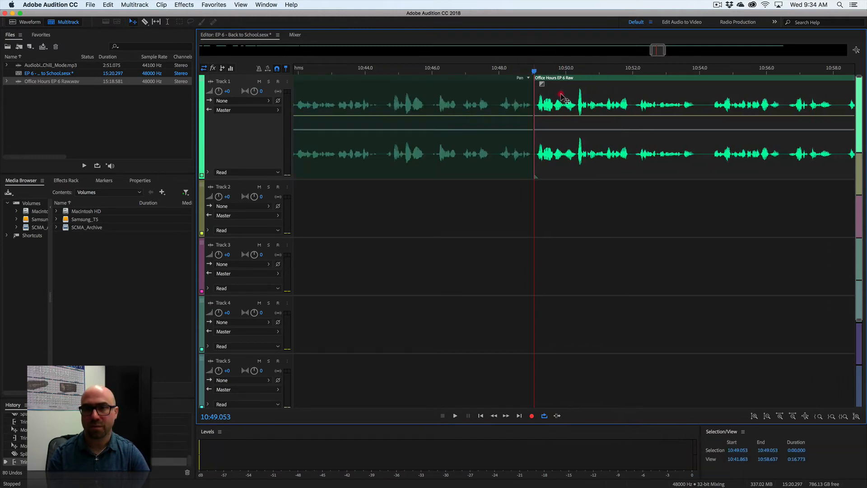
{"action": "left_click", "coordinate": [522, 72]}
{"action": "key", "text": "space"}
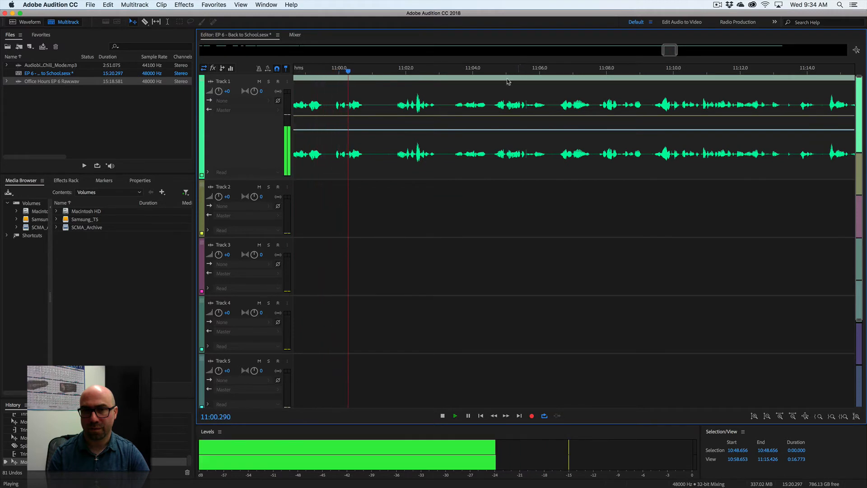
Step: Split the Track 1 clip at 11:00.820, trimming the pause and pulling the clip left
{"action": "key", "text": "space"}
{"action": "left_click", "coordinate": [375, 71]}
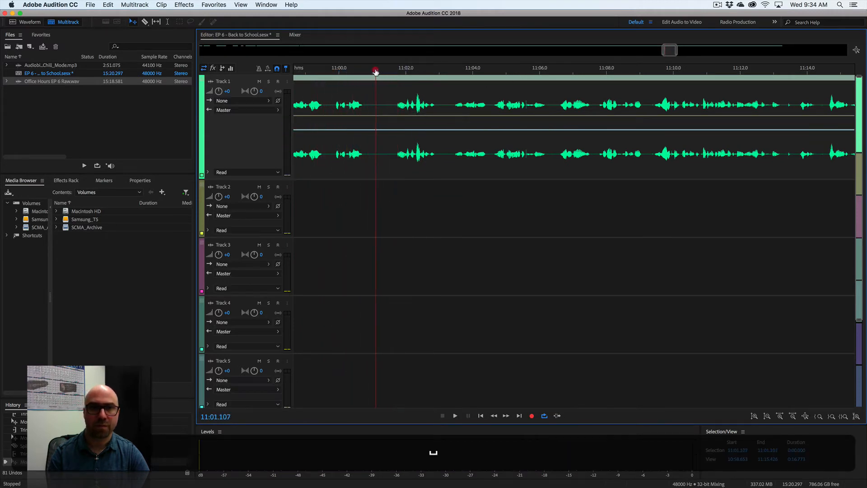
{"action": "left_click", "coordinate": [367, 92]}
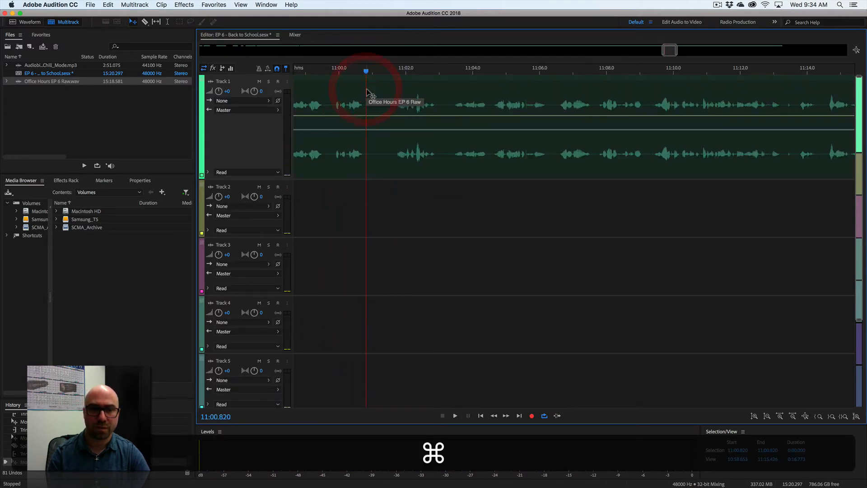
{"action": "key", "text": "super+k"}
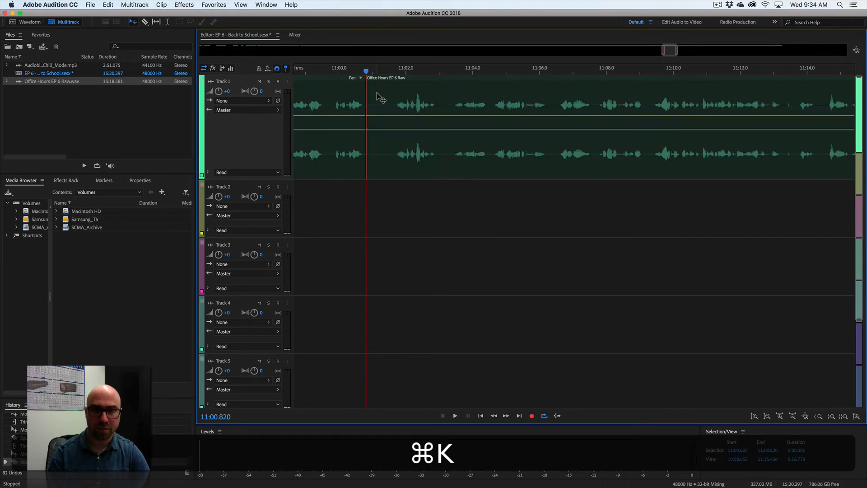
{"action": "left_click_drag", "start_coordinate": [368, 96], "coordinate": [391, 104]}
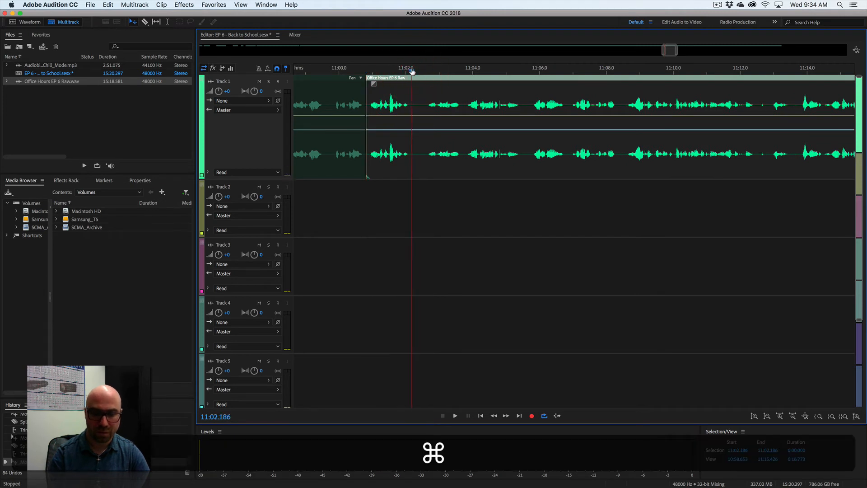
Step: Split at 11:02.186, trim the pause off the next clip's start, and replay from 11:00.54
{"action": "key", "text": "super+k"}
{"action": "left_click_drag", "start_coordinate": [415, 87], "coordinate": [420, 89]}
{"action": "left_click", "coordinate": [357, 72]}
{"action": "key", "text": "space"}
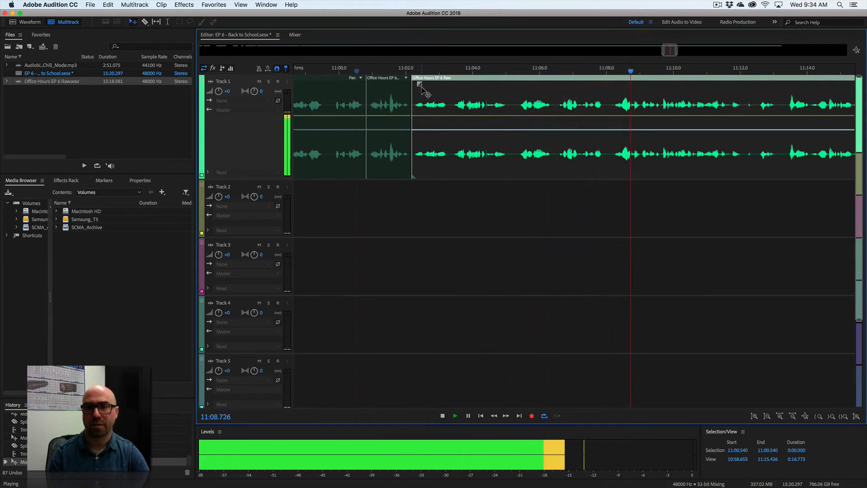
{"action": "scroll", "coordinate": [532, 112], "scroll_direction": "right", "scroll_amount": 5}
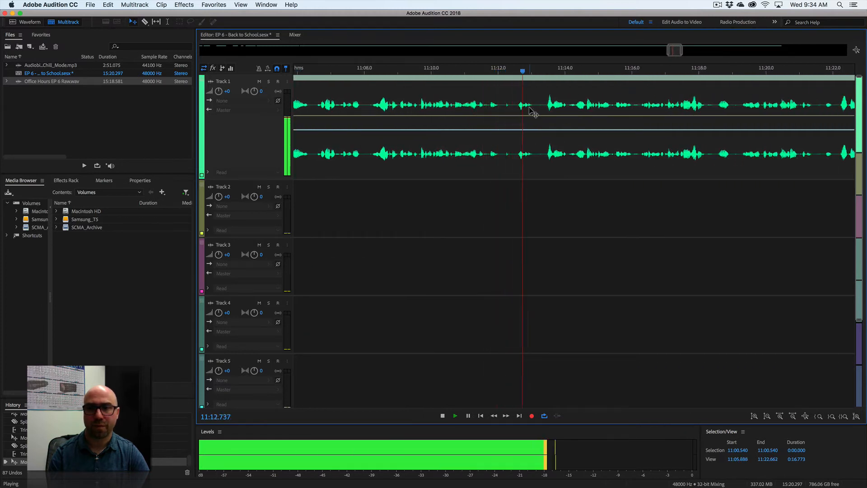
Step: Split at 11:12.476, trim the pause off the earlier clip's end, and play back
{"action": "key", "text": "space"}
{"action": "left_click", "coordinate": [514, 71]}
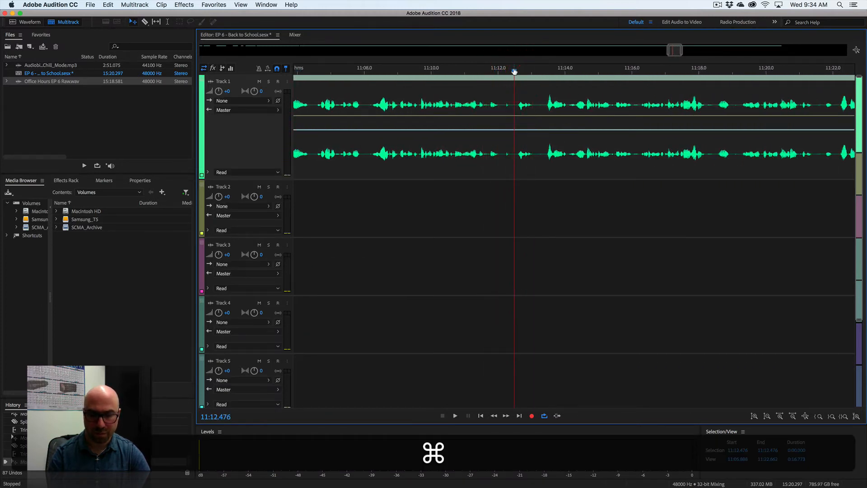
{"action": "key", "text": "super+k"}
{"action": "mouse_move", "coordinate": [514, 85]}
{"action": "left_mouse_down"}
{"action": "mouse_move", "coordinate": [501, 86]}
{"action": "mouse_move", "coordinate": [521, 87]}
{"action": "mouse_move", "coordinate": [509, 88]}
{"action": "left_mouse_up"}
{"action": "key", "text": "space"}
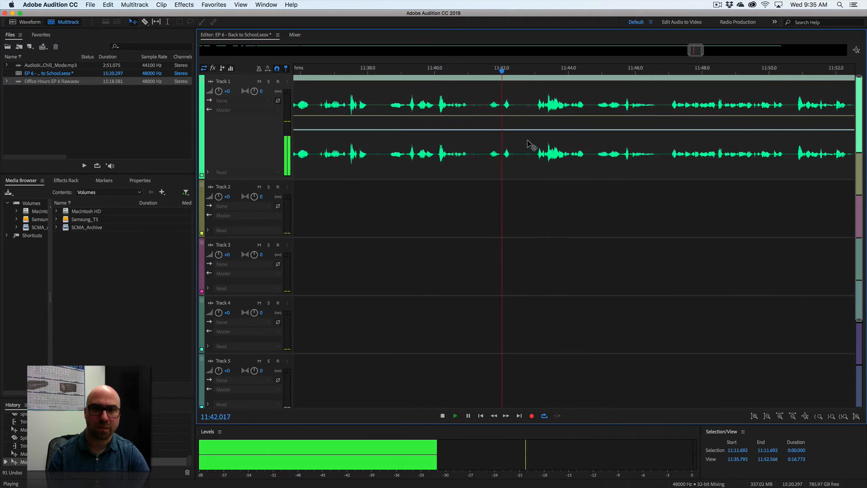
Step: Split at 11:42.180, butt the later clip against the earlier one, and replay from 11:41.665
{"action": "key", "text": "space"}
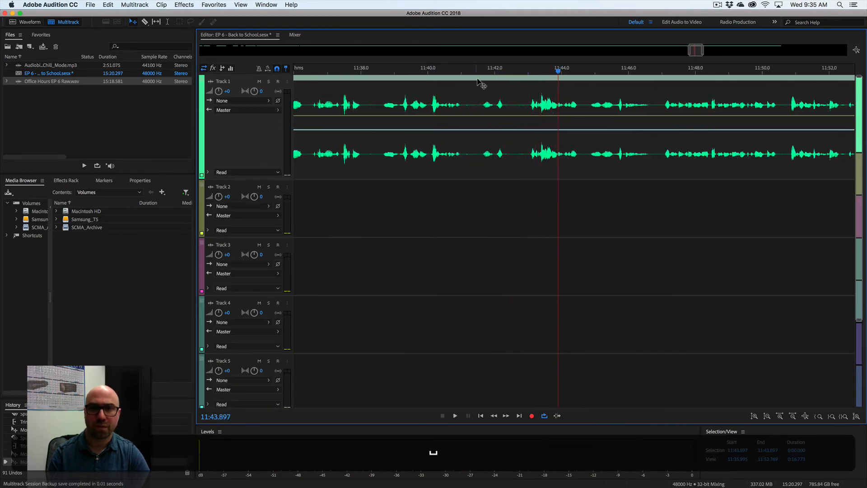
{"action": "left_click_drag", "start_coordinate": [479, 71], "coordinate": [505, 70]}
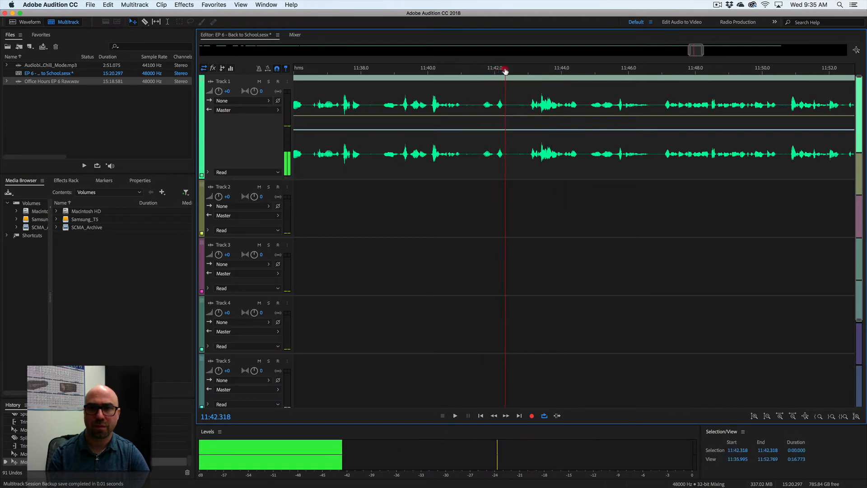
{"action": "key", "text": "super+k"}
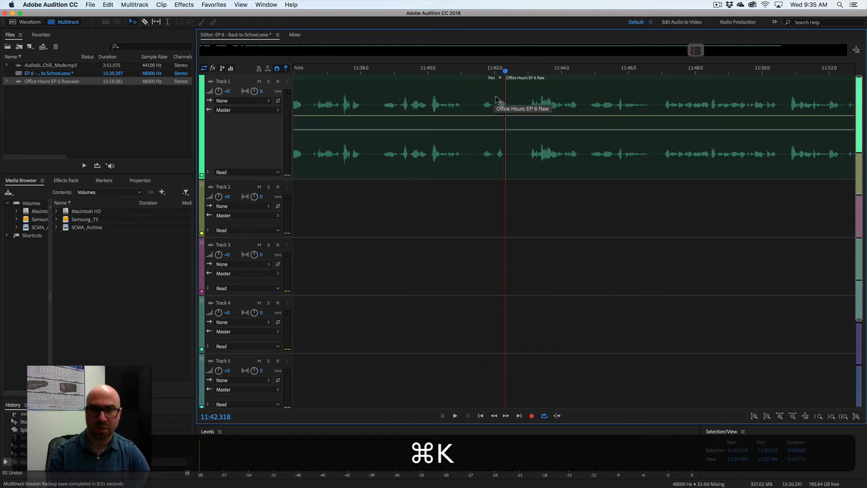
{"action": "mouse_move", "coordinate": [508, 94]}
{"action": "left_mouse_down"}
{"action": "mouse_move", "coordinate": [530, 94]}
{"action": "mouse_move", "coordinate": [507, 94]}
{"action": "left_mouse_up"}
{"action": "left_click", "coordinate": [481, 71]}
{"action": "key", "text": "space"}
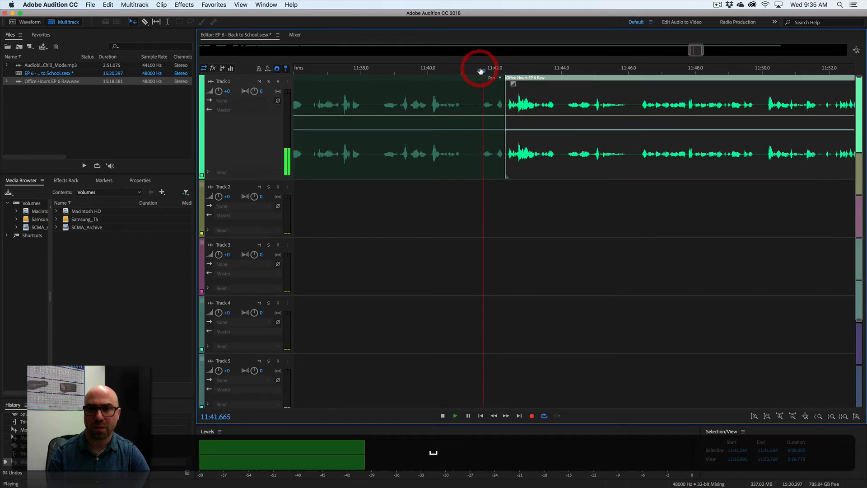
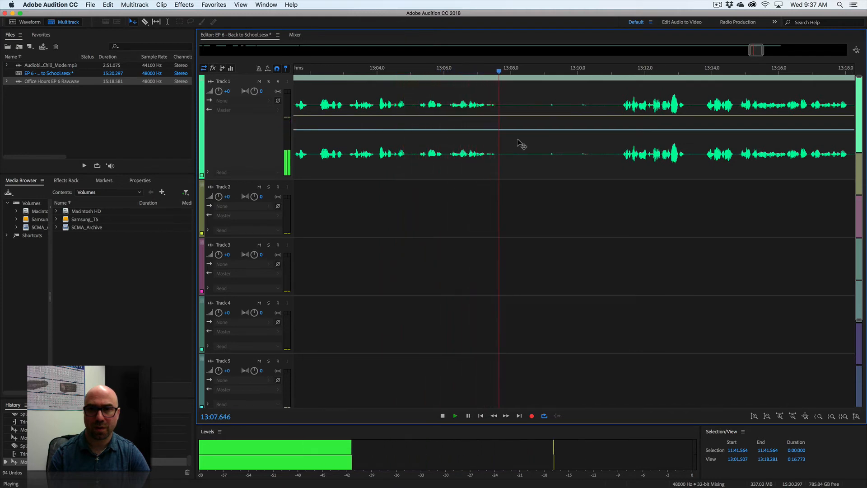
Step: Split the Track 1 clip at about 13:04.9 and find where the unwanted speech ends near 13:11
{"action": "key", "text": "space"}
{"action": "key", "text": "space"}
{"action": "key", "text": "space"}
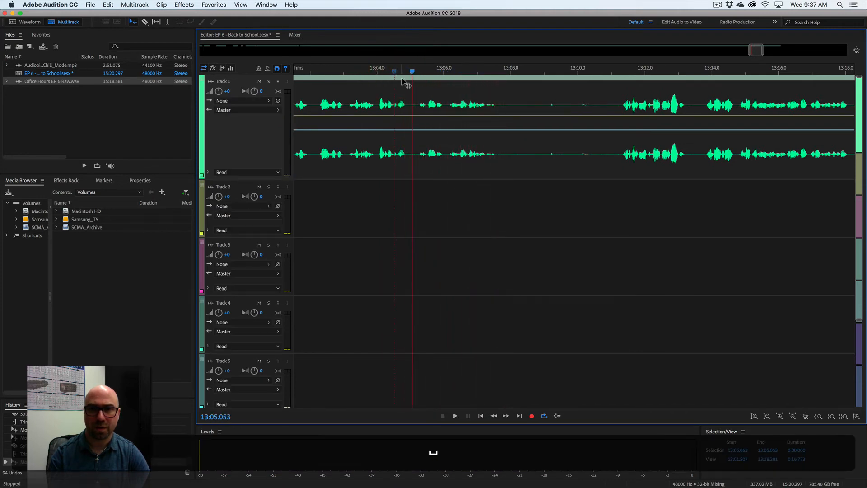
{"action": "left_click_drag", "start_coordinate": [412, 70], "coordinate": [408, 79]}
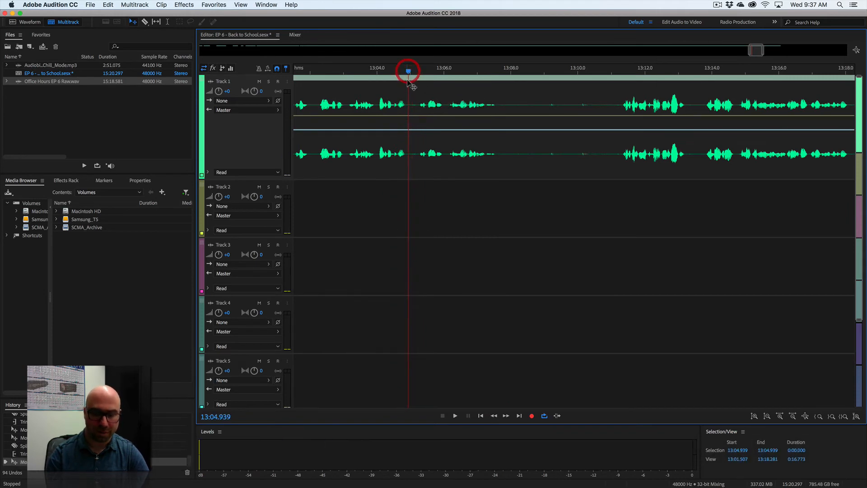
{"action": "key", "text": "super+k"}
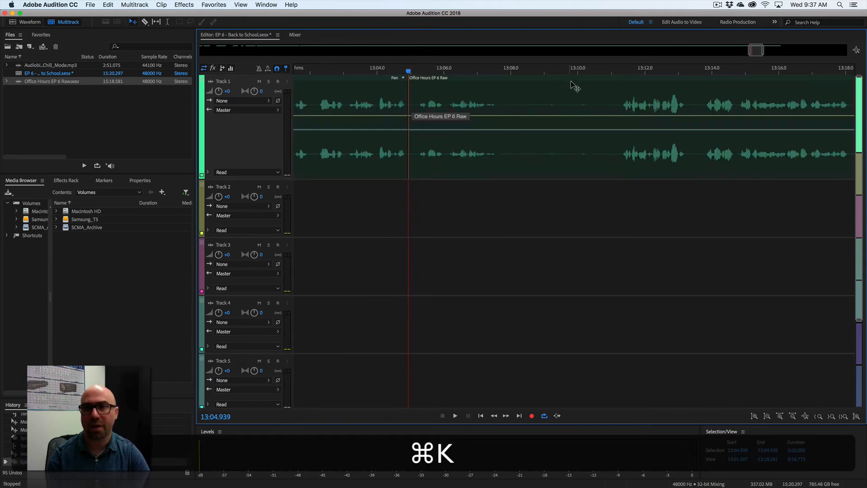
{"action": "left_click_drag", "start_coordinate": [599, 71], "coordinate": [621, 72]}
{"action": "key", "text": "space"}
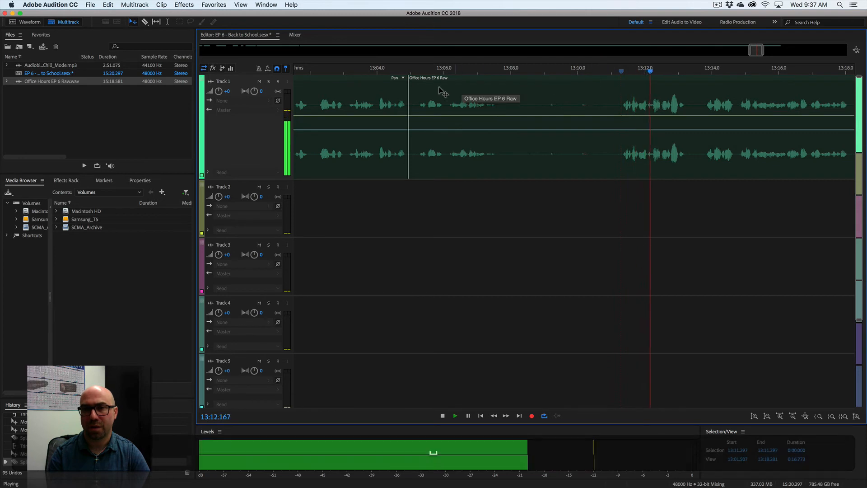
{"action": "key", "text": "space"}
Step: Trim the next clip's start to 13:11, replay from 13:04, and trim the last clip's end near 13:38
{"action": "left_click_drag", "start_coordinate": [412, 90], "coordinate": [436, 103]}
{"action": "left_click", "coordinate": [389, 73]}
{"action": "key", "text": "space"}
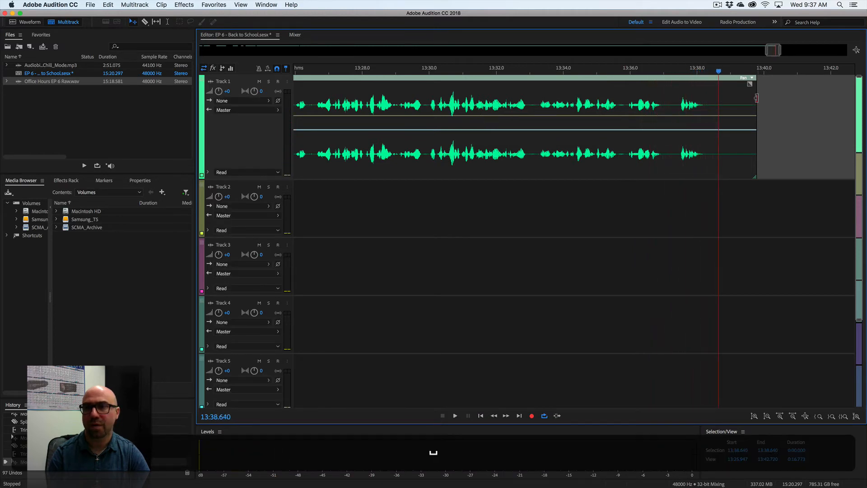
{"action": "left_click_drag", "start_coordinate": [757, 98], "coordinate": [713, 98]}
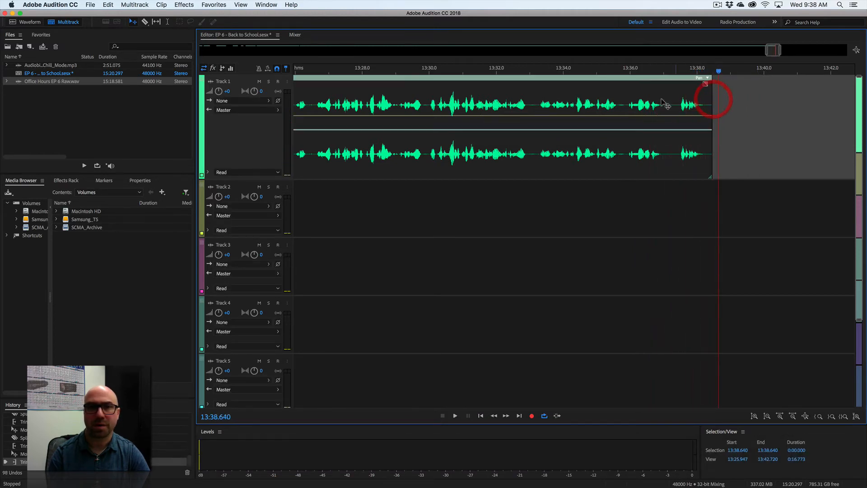
Step: Zoom out, dismiss a 'close' Help search, then zoom in on the session's opening minutes
{"action": "key", "text": "backslash"}
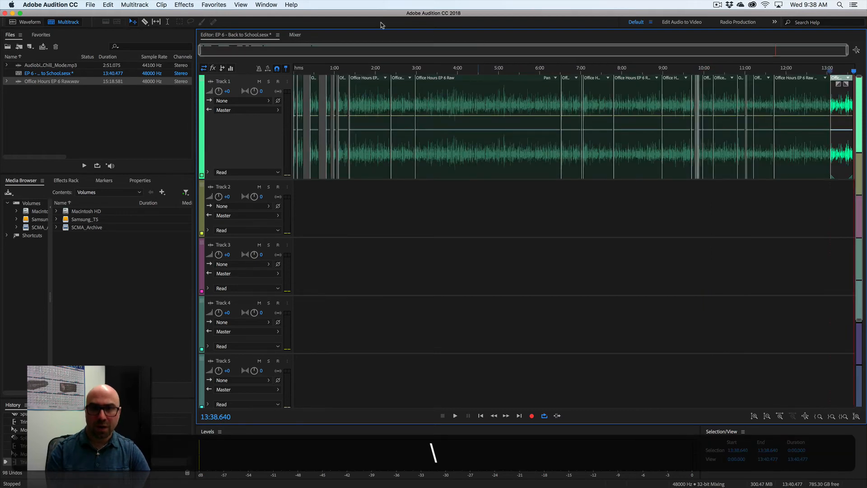
{"action": "left_click", "coordinate": [294, 4]}
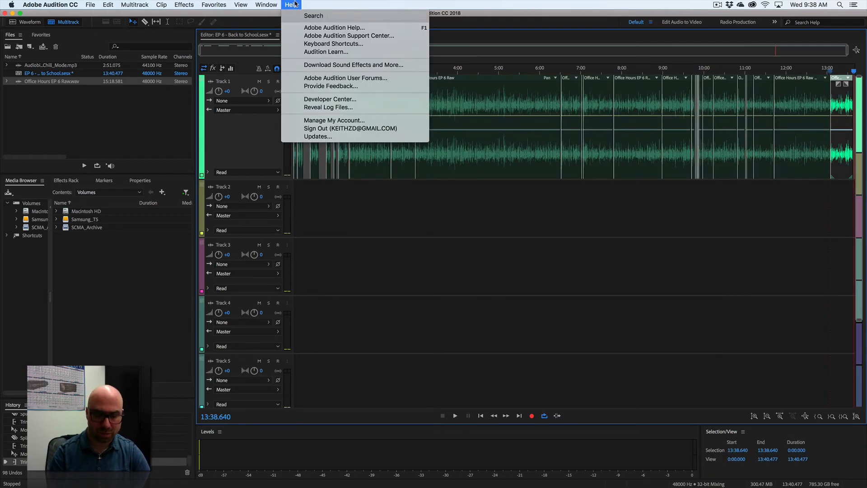
{"action": "type", "text": "close"}
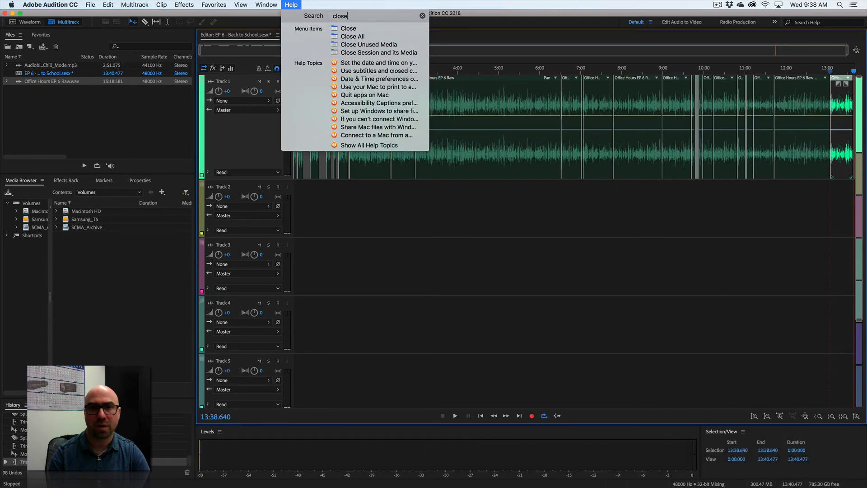
{"action": "left_click", "coordinate": [293, 4]}
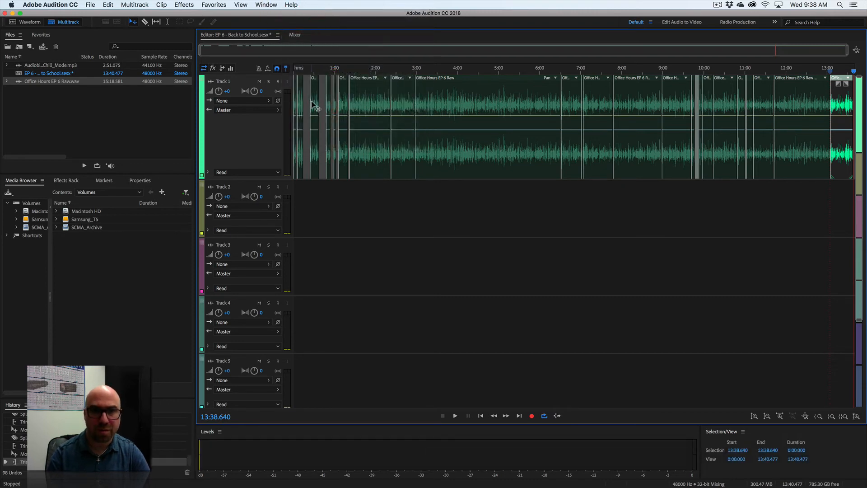
{"action": "key", "text": "equal"}
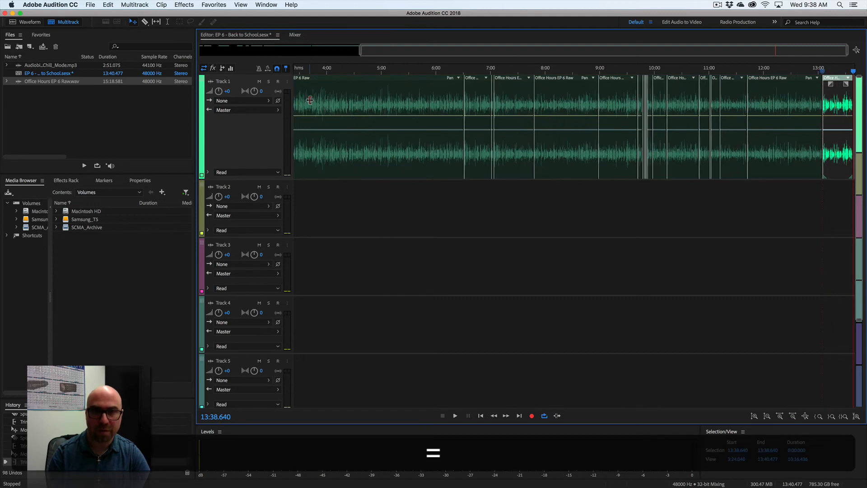
{"action": "scroll", "coordinate": [380, 131], "scroll_direction": "left", "scroll_amount": 10}
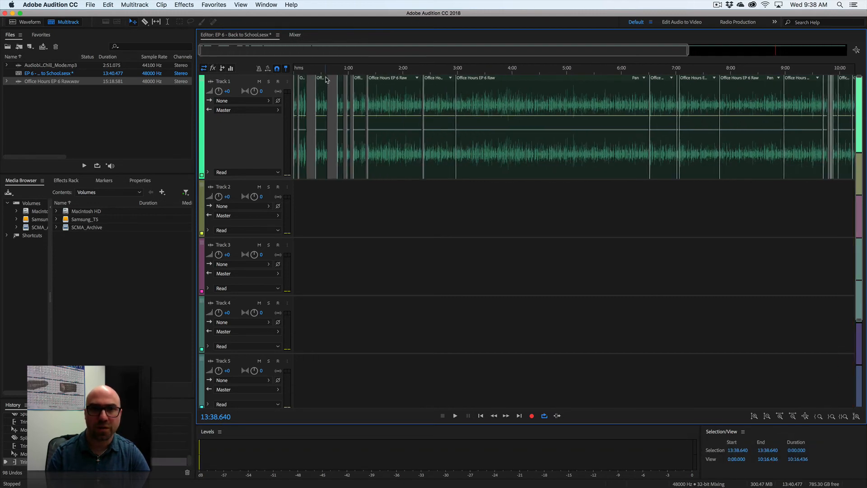
{"action": "key", "text": "equal"}
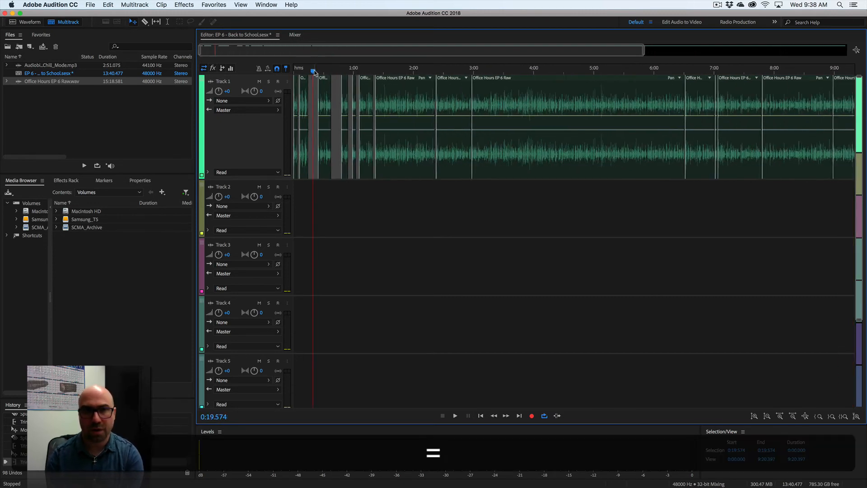
{"action": "key", "text": "equal"}
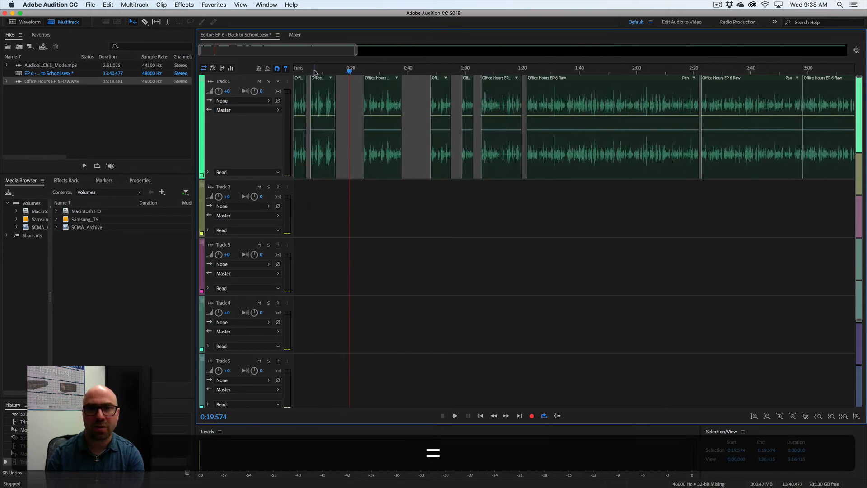
Step: Butt the opening Track 1 clips together to close the gaps between them
{"action": "left_click_drag", "start_coordinate": [551, 86], "coordinate": [490, 92]}
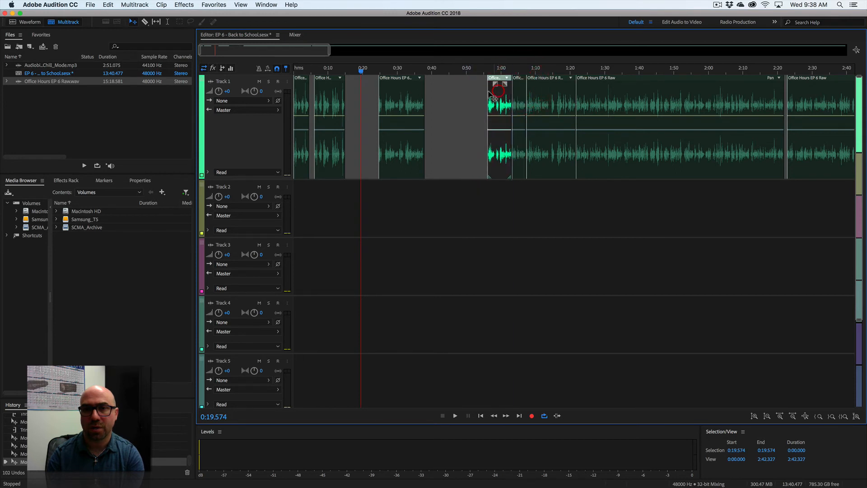
{"action": "left_click_drag", "start_coordinate": [413, 90], "coordinate": [476, 93]}
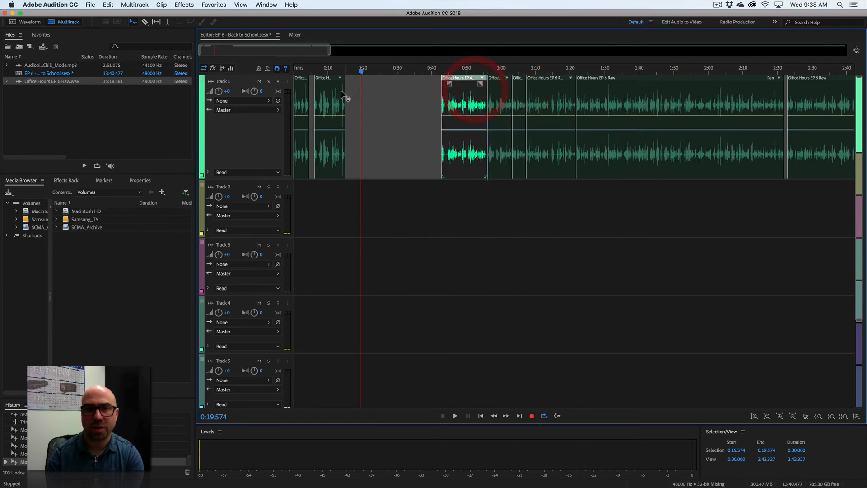
{"action": "left_click_drag", "start_coordinate": [342, 93], "coordinate": [436, 103]}
{"action": "mouse_move", "coordinate": [310, 91]}
{"action": "left_mouse_down"}
{"action": "mouse_move", "coordinate": [409, 101]}
{"action": "mouse_move", "coordinate": [298, 96]}
{"action": "left_mouse_up"}
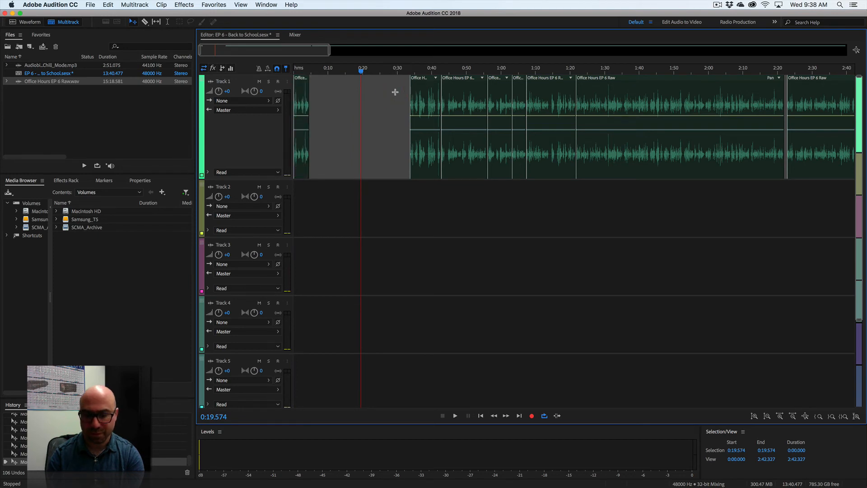
Step: Select all Track 1 clips after the gap and shift them left so the talk starts near 0:15
{"action": "key", "text": "backslash"}
{"action": "left_click_drag", "start_coordinate": [309, 99], "coordinate": [843, 108]}
{"action": "key", "text": "backslash"}
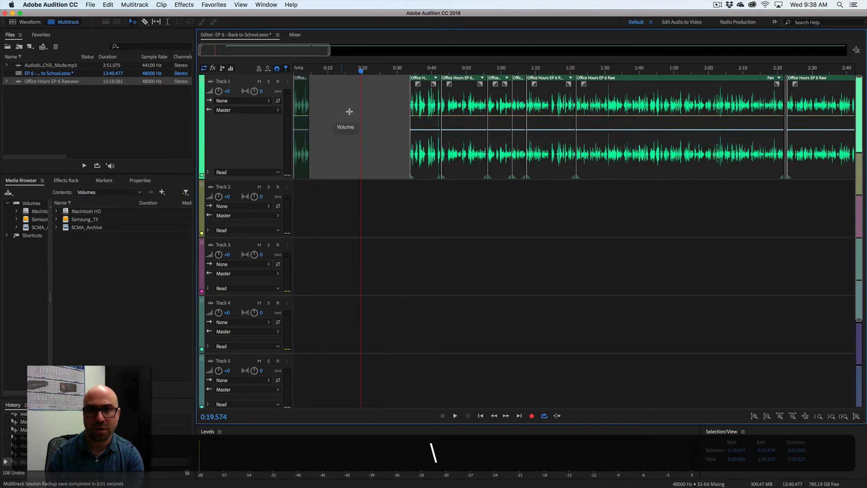
{"action": "left_click_drag", "start_coordinate": [419, 112], "coordinate": [353, 106]}
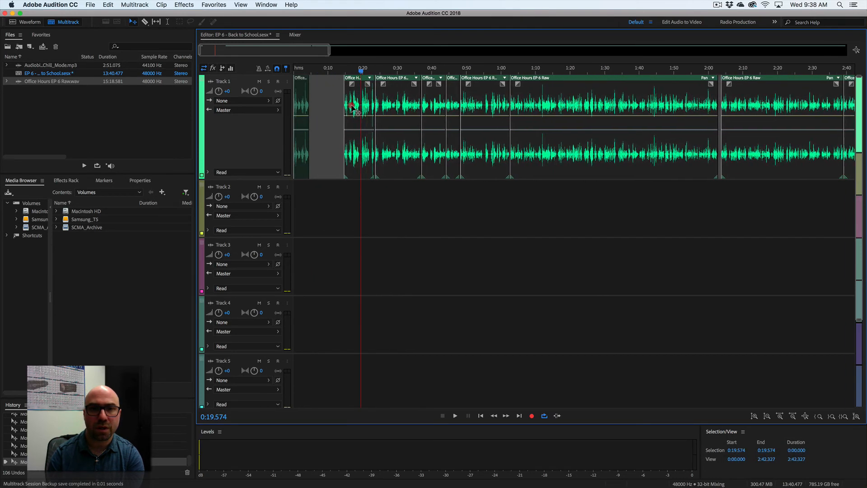
{"action": "left_click", "coordinate": [334, 109]}
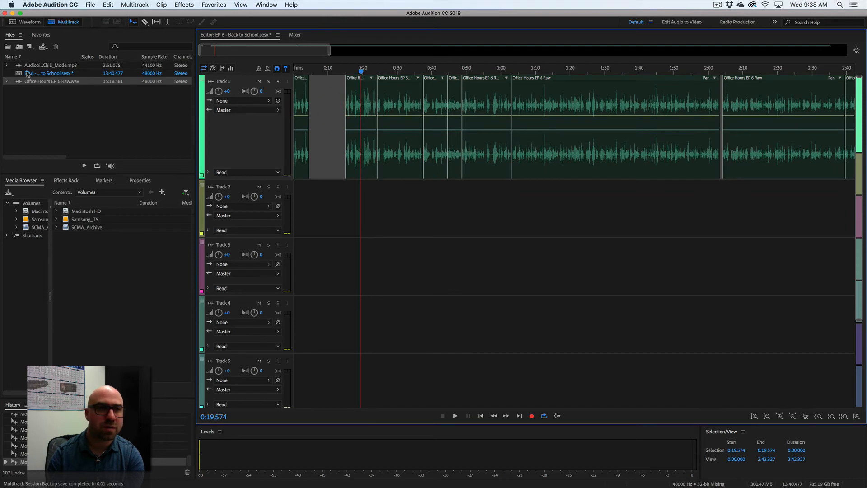
Step: Place the Audiobinger Chill Mode music on Track 2, converting its sample rate, starting in the opening gap
{"action": "left_click_drag", "start_coordinate": [27, 65], "coordinate": [283, 210]}
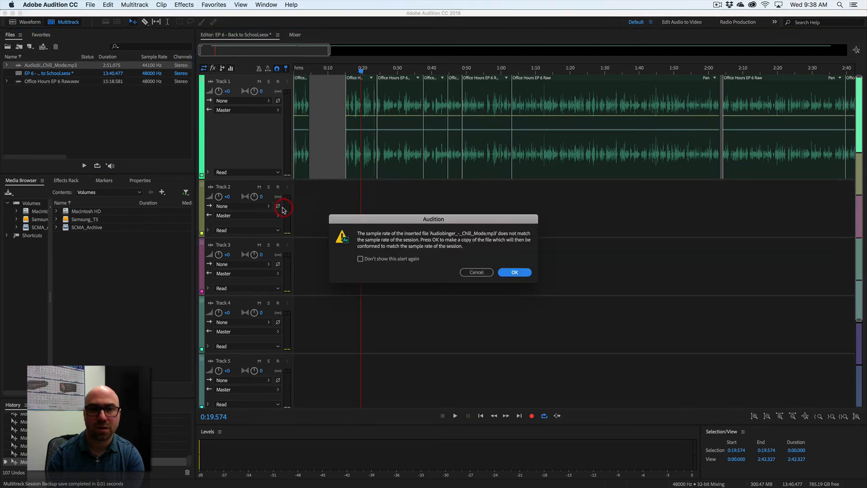
{"action": "left_click", "coordinate": [504, 271]}
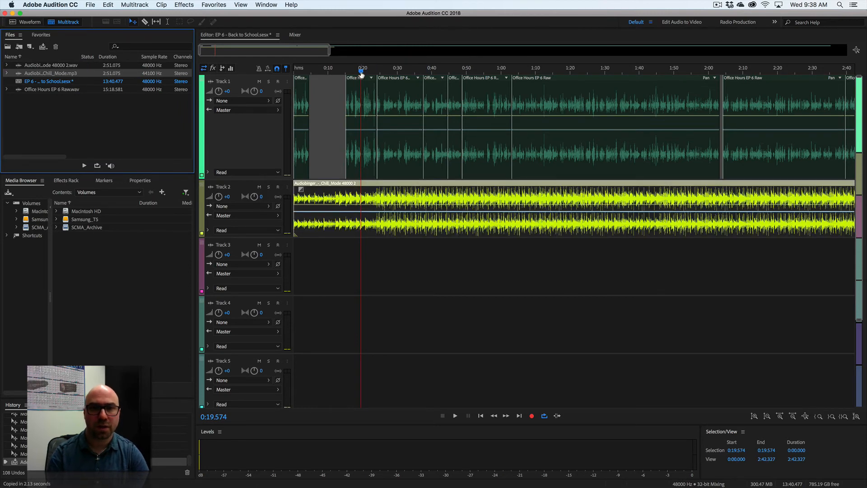
{"action": "left_click_drag", "start_coordinate": [316, 184], "coordinate": [332, 184]}
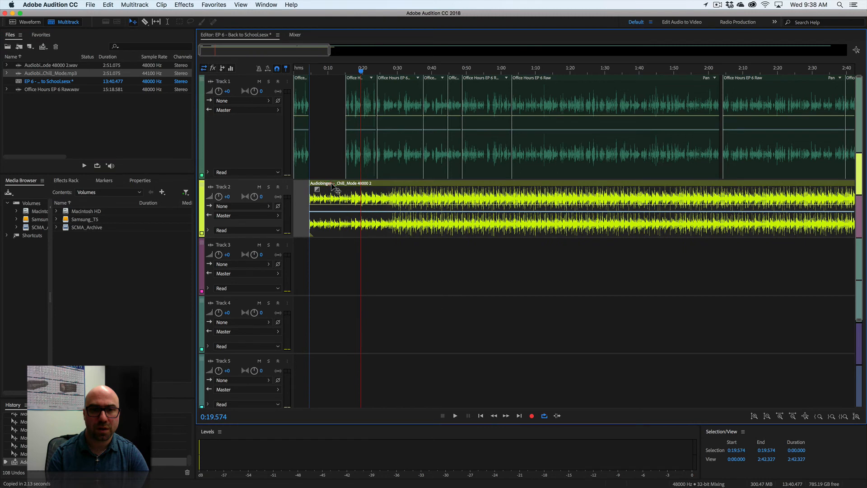
{"action": "left_click", "coordinate": [334, 188]}
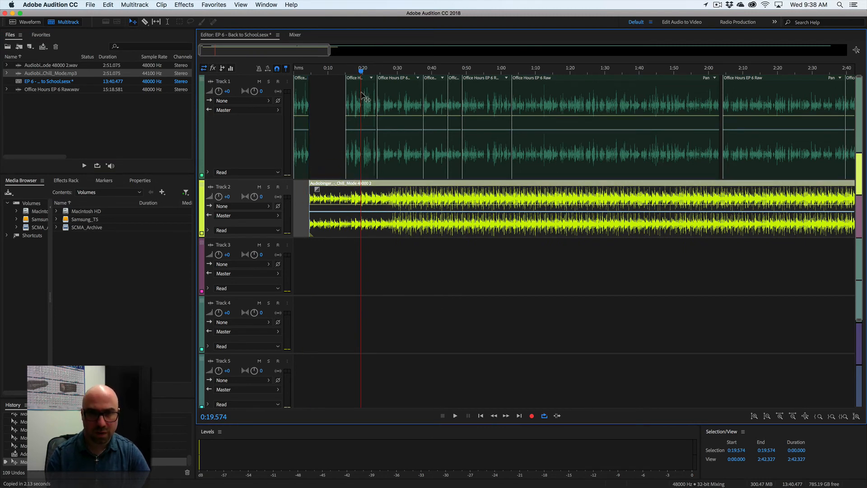
Step: Cut the music at 0:22.5, delete the remainder, fade out its end, and play from the start
{"action": "left_click_drag", "start_coordinate": [361, 71], "coordinate": [371, 71]}
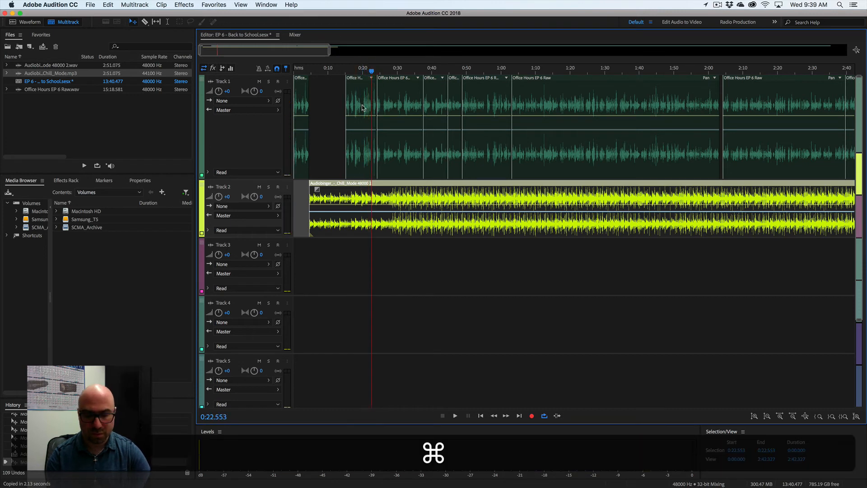
{"action": "key", "text": "super+k"}
{"action": "left_click", "coordinate": [385, 190]}
{"action": "key", "text": "BackSpace"}
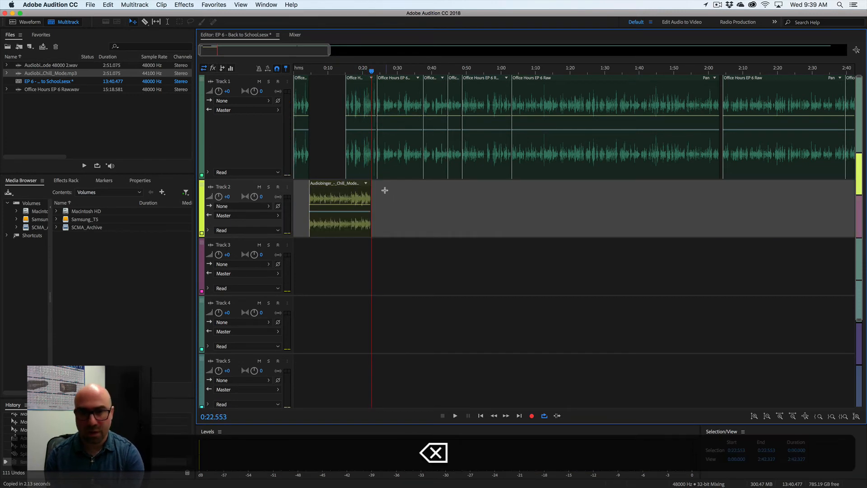
{"action": "left_click_drag", "start_coordinate": [367, 190], "coordinate": [336, 212]}
{"action": "left_click_drag", "start_coordinate": [326, 72], "coordinate": [277, 70]}
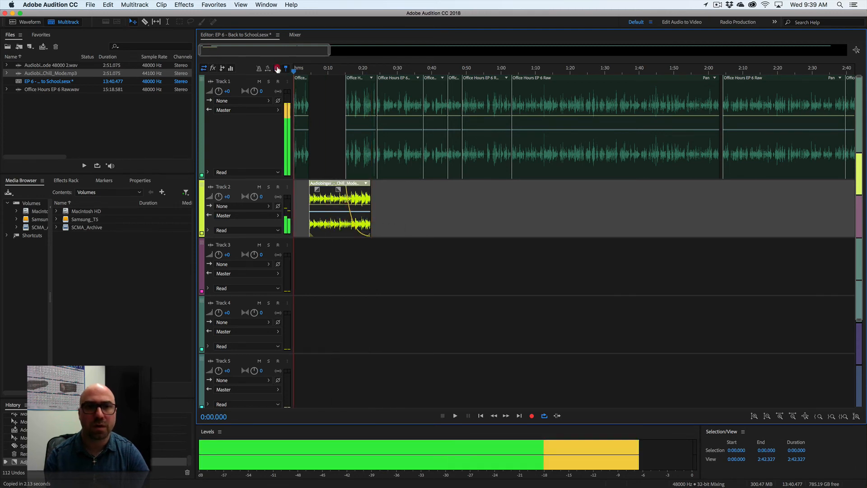
{"action": "key", "text": "space"}
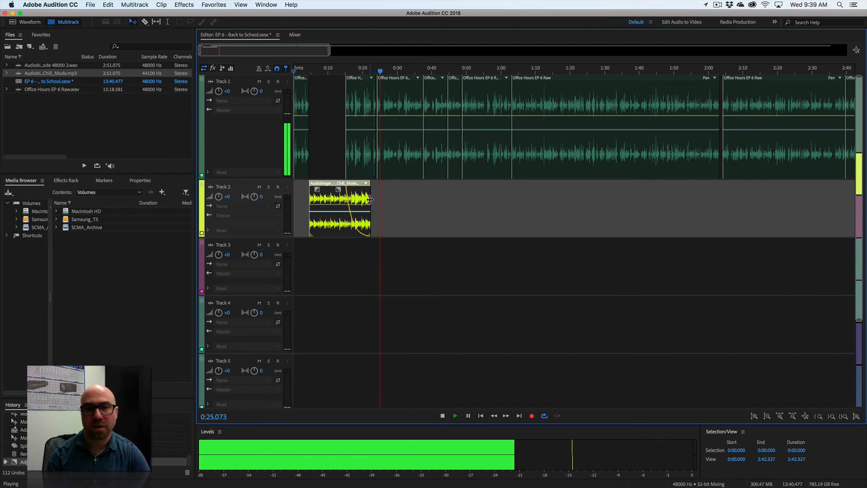
Step: Extend the music clip's end slightly, reshape its fade-out curve, and preview from 0:13
{"action": "key", "text": "space"}
{"action": "left_click_drag", "start_coordinate": [371, 208], "coordinate": [374, 199]}
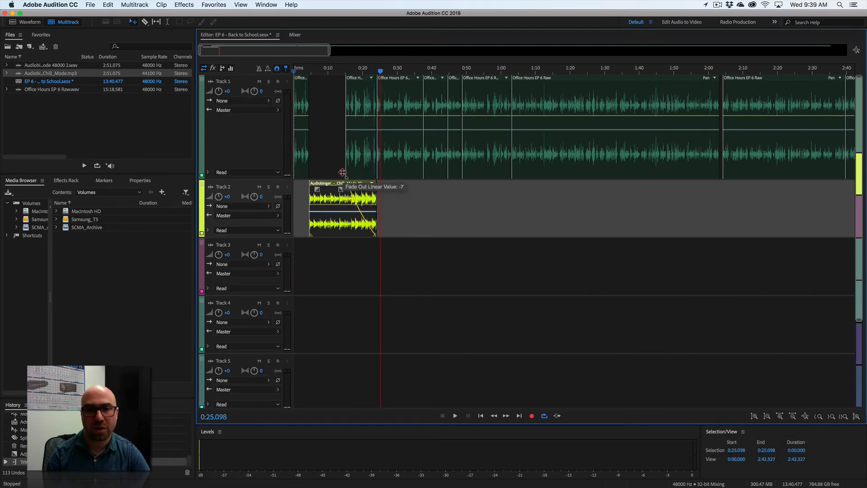
{"action": "left_click_drag", "start_coordinate": [337, 180], "coordinate": [337, 179]}
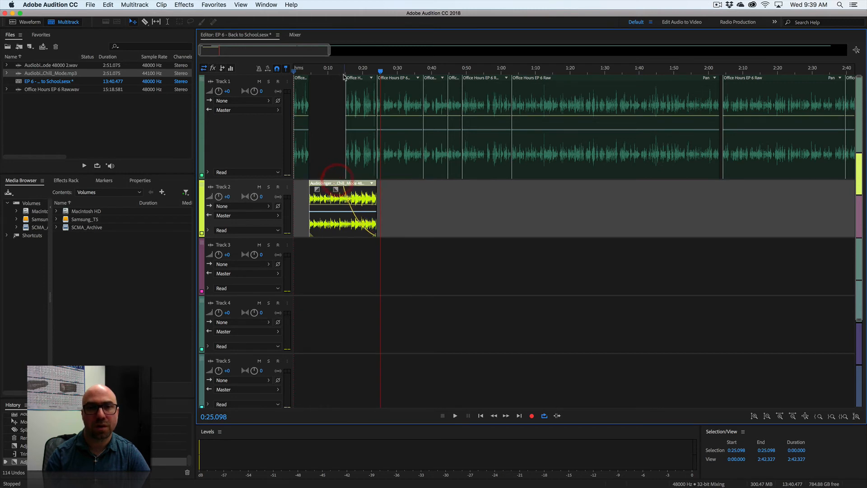
{"action": "left_click", "coordinate": [339, 80]}
{"action": "key", "text": "space"}
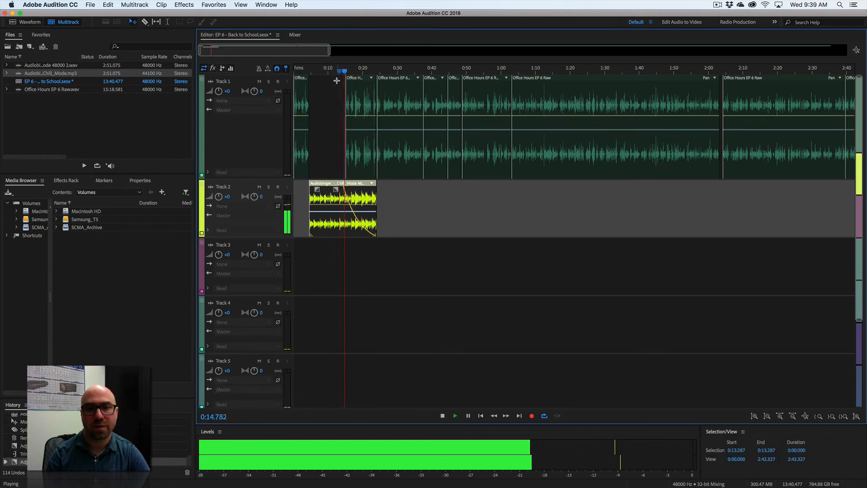
Step: Shorten the intro music's fade-out slightly and replay the transition from 0:13
{"action": "key", "text": "space"}
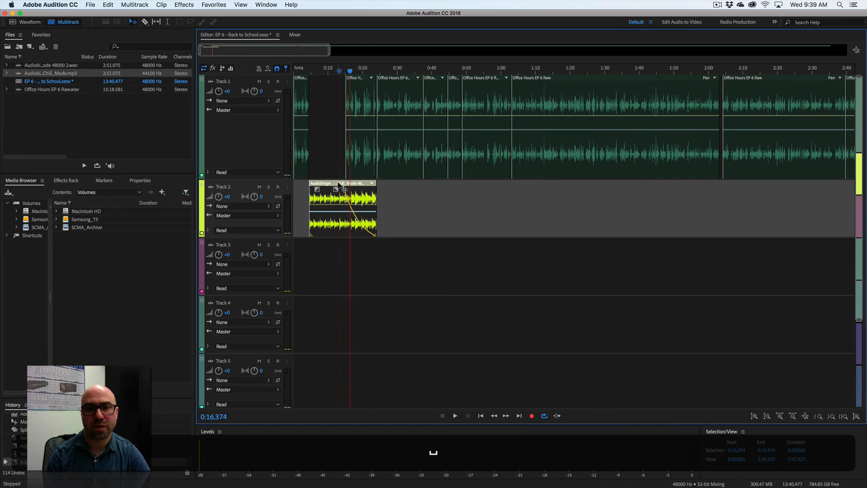
{"action": "left_click_drag", "start_coordinate": [337, 190], "coordinate": [335, 192]}
{"action": "left_click", "coordinate": [341, 73]}
{"action": "key", "text": "space"}
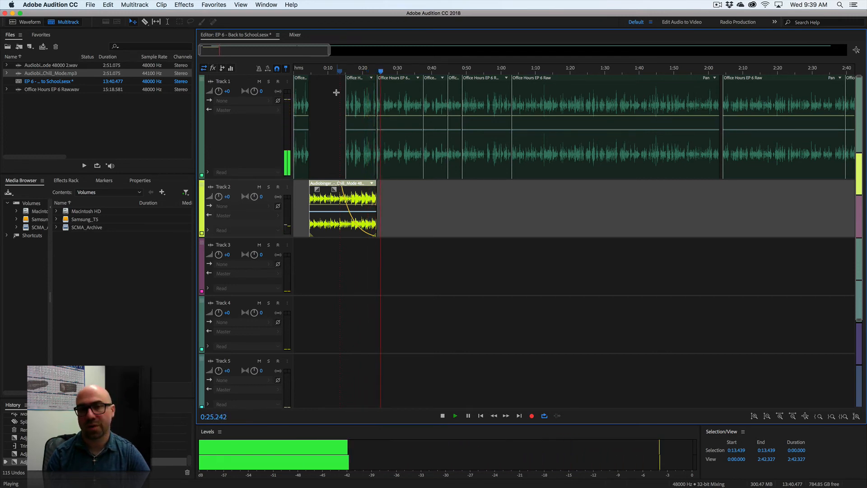
Step: Scroll to the episode's end and paste the copied music onto Track 2 at 13:07
{"action": "key", "text": "space"}
{"action": "scroll", "coordinate": [495, 193], "scroll_direction": "right", "scroll_amount": 10}
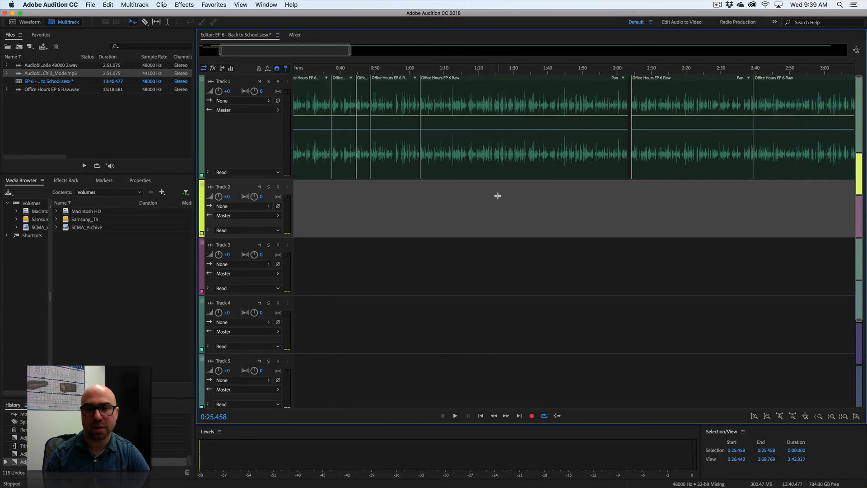
{"action": "scroll", "coordinate": [496, 196], "scroll_direction": "right", "scroll_amount": 5}
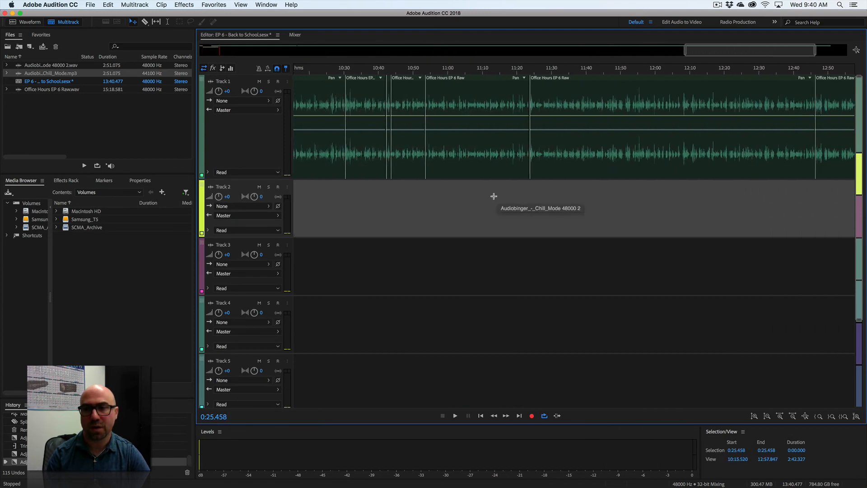
{"action": "scroll", "coordinate": [495, 198], "scroll_direction": "left", "scroll_amount": 15}
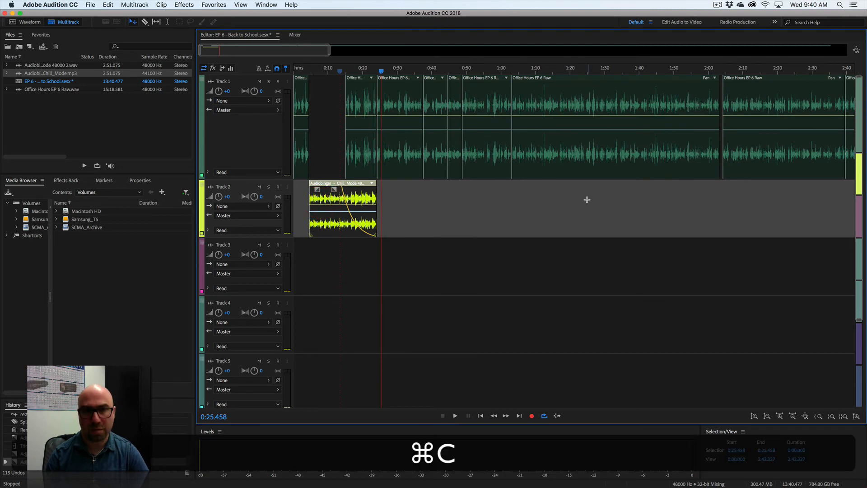
{"action": "scroll", "coordinate": [587, 199], "scroll_direction": "right", "scroll_amount": 20}
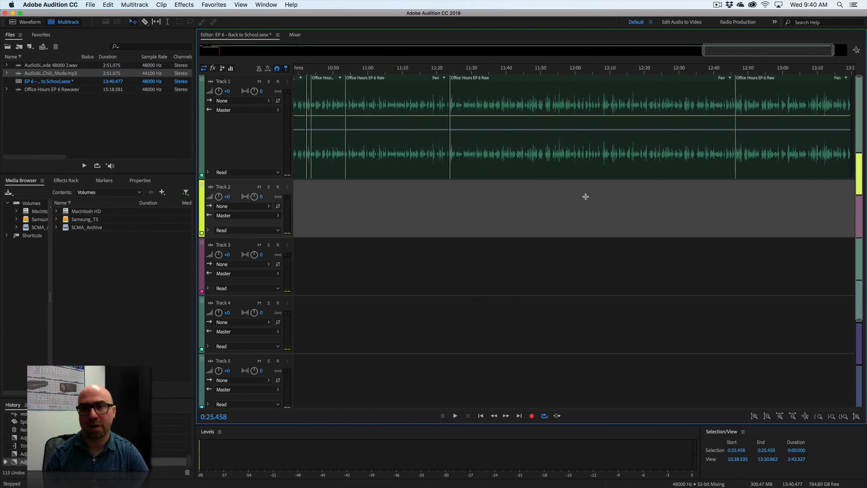
{"action": "scroll", "coordinate": [586, 196], "scroll_direction": "right", "scroll_amount": 3}
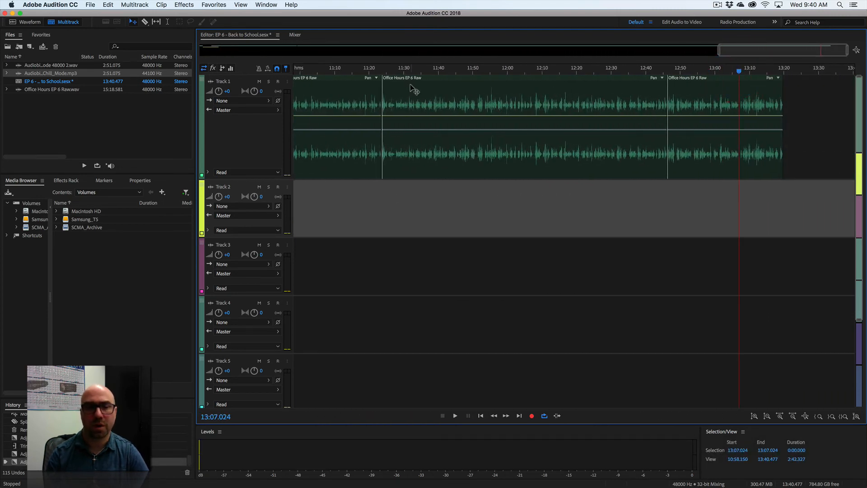
{"action": "key", "text": "super+v"}
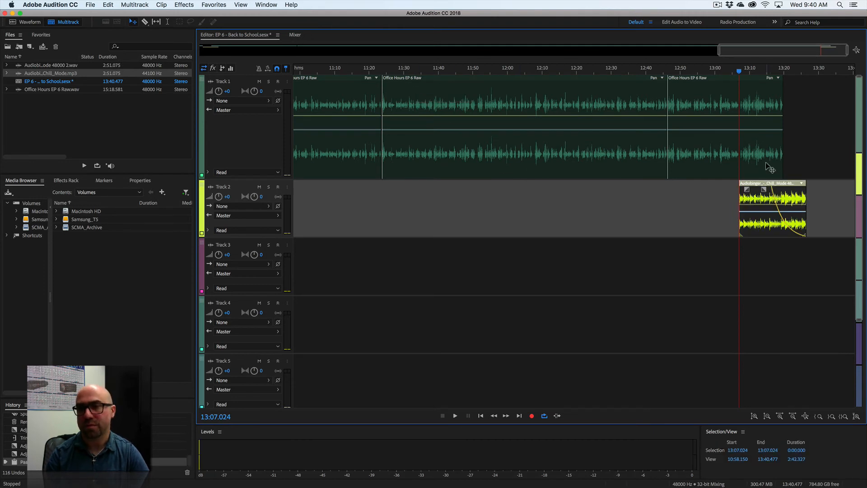
Step: Replace the pasted clip's fade-out with a fade-in, nudge it later, and play from 13:13
{"action": "left_click_drag", "start_coordinate": [764, 189], "coordinate": [811, 187]}
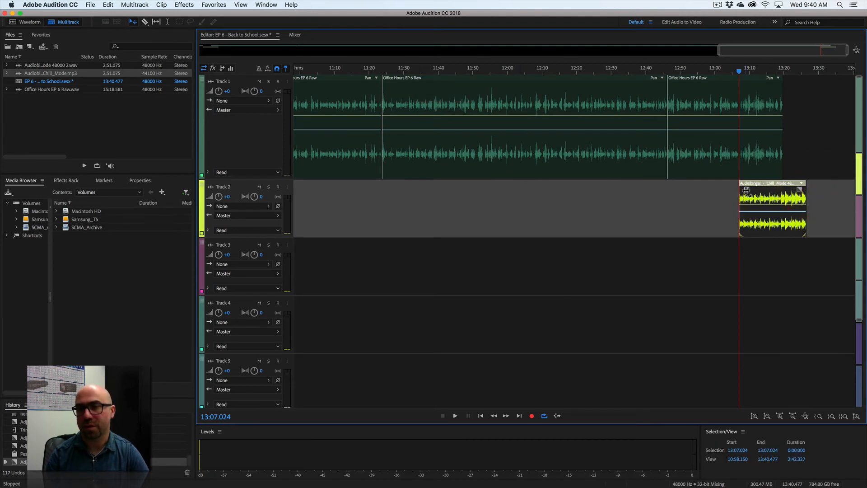
{"action": "left_click_drag", "start_coordinate": [747, 190], "coordinate": [786, 210]}
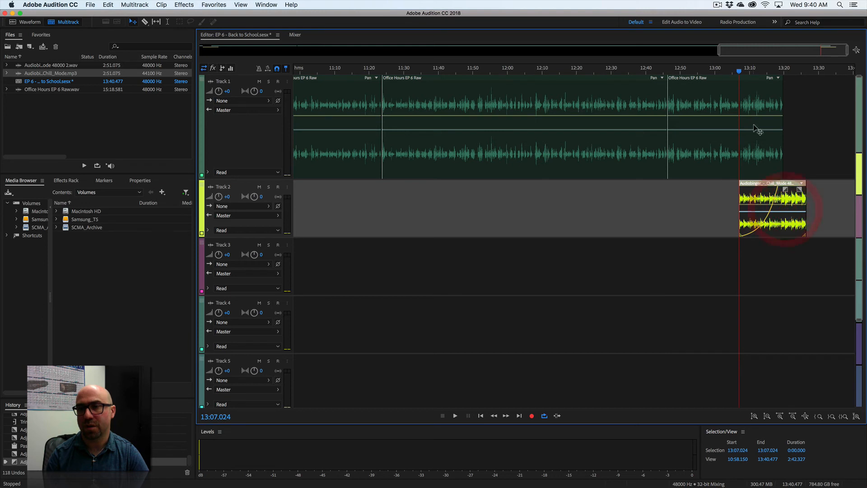
{"action": "left_click_drag", "start_coordinate": [757, 181], "coordinate": [780, 182]}
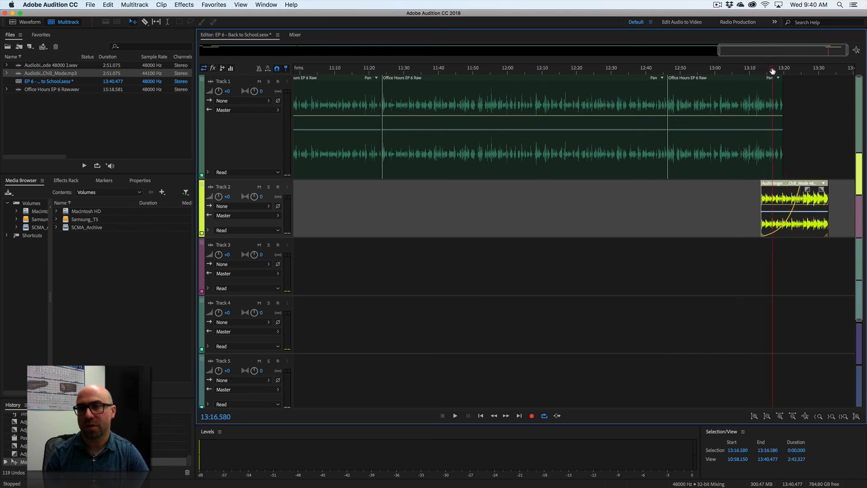
{"action": "key", "text": "space"}
{"action": "left_click", "coordinate": [761, 71]}
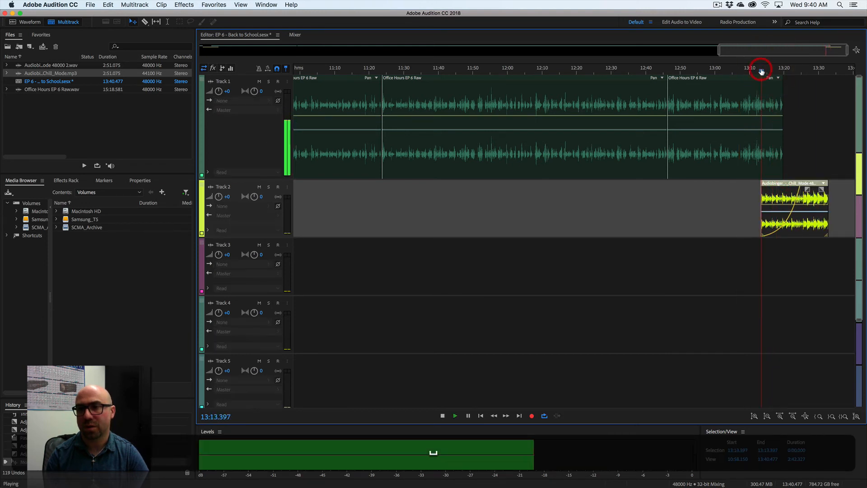
{"action": "key", "text": "space"}
Step: Move the closing music to start near 13:08.6, lengthen its fade-in, and preview the ending
{"action": "key", "text": "equal"}
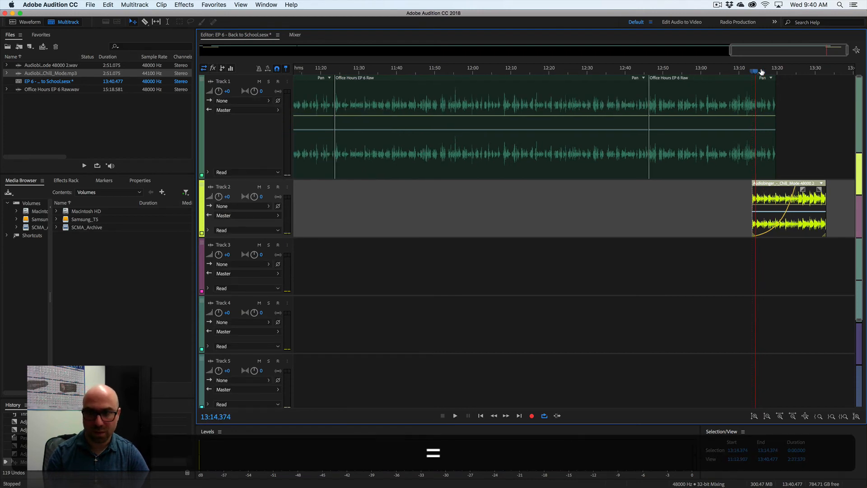
{"action": "key", "text": "equal"}
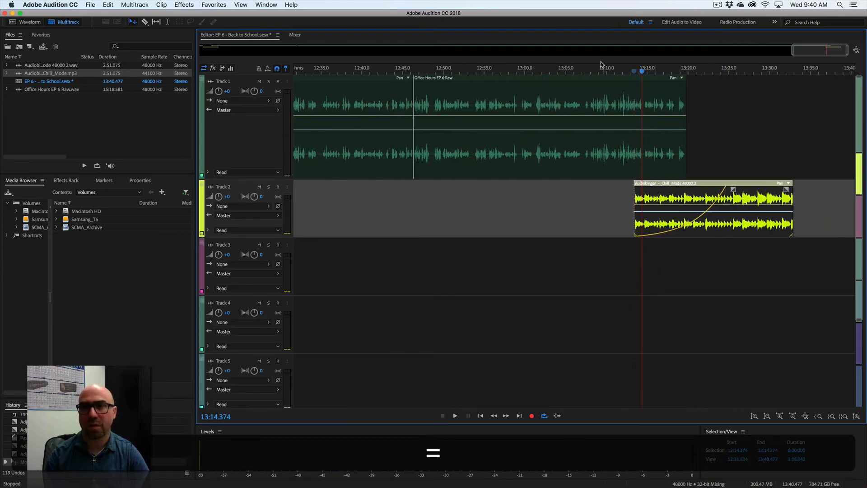
{"action": "left_click", "coordinate": [588, 70]}
{"action": "key", "text": "space"}
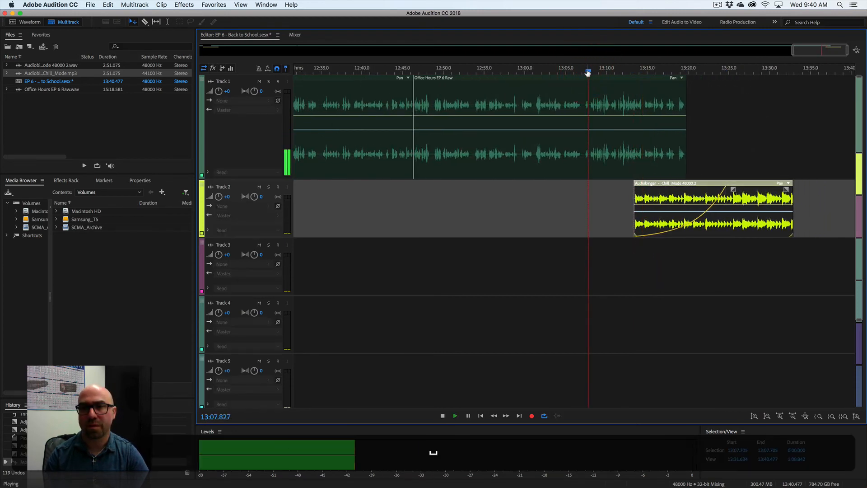
{"action": "key", "text": "space"}
{"action": "left_click_drag", "start_coordinate": [678, 186], "coordinate": [630, 187]}
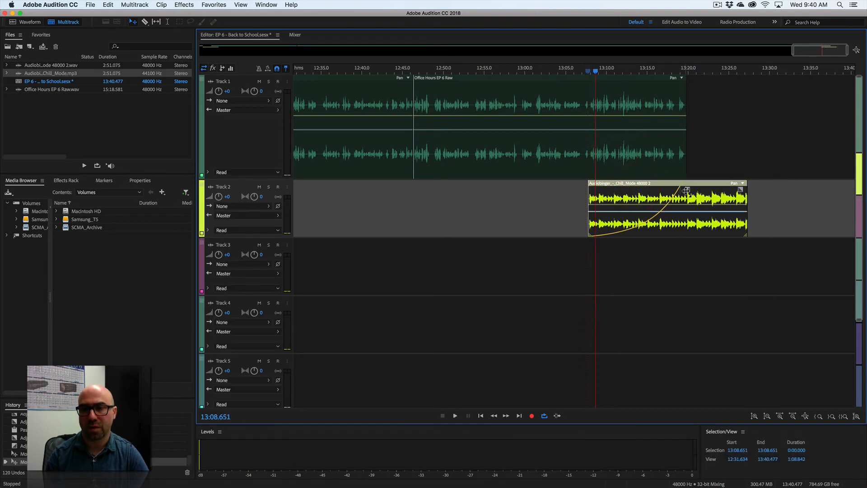
{"action": "left_click_drag", "start_coordinate": [687, 190], "coordinate": [791, 196]}
{"action": "key", "text": "space"}
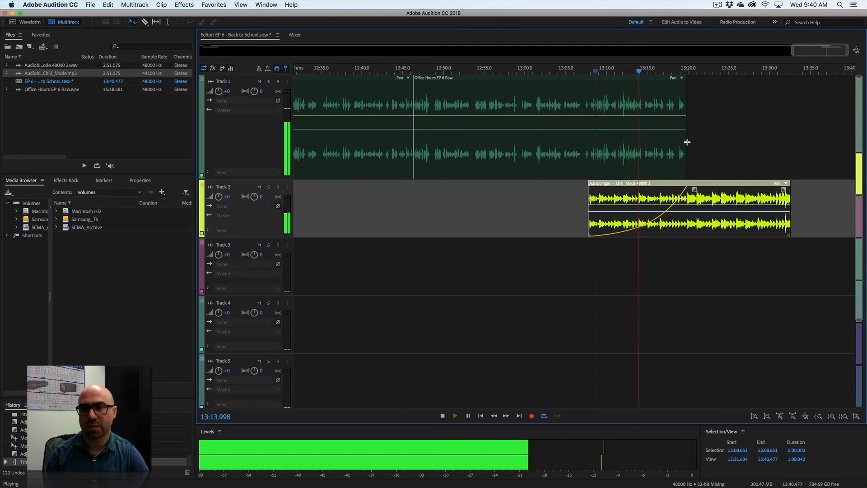
Step: Reshape the closing music's fade-in curve and add a fade-out to its end
{"action": "left_click_drag", "start_coordinate": [694, 189], "coordinate": [707, 211]}
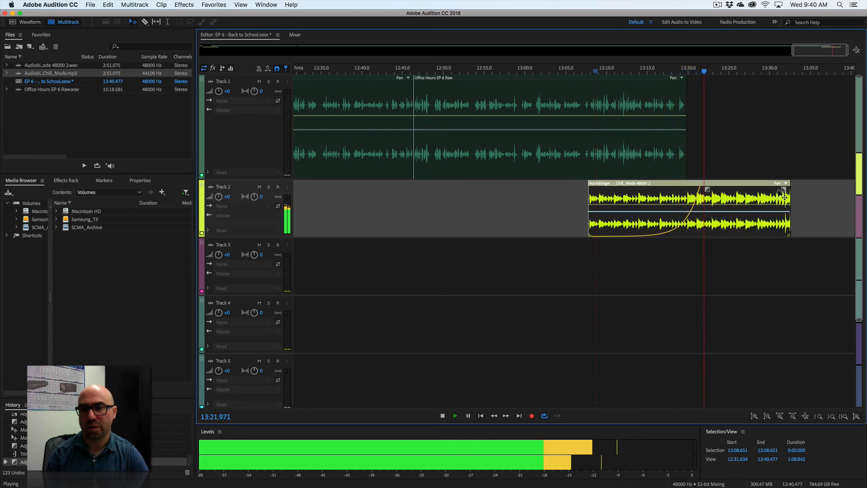
{"action": "left_click_drag", "start_coordinate": [784, 189], "coordinate": [773, 212]}
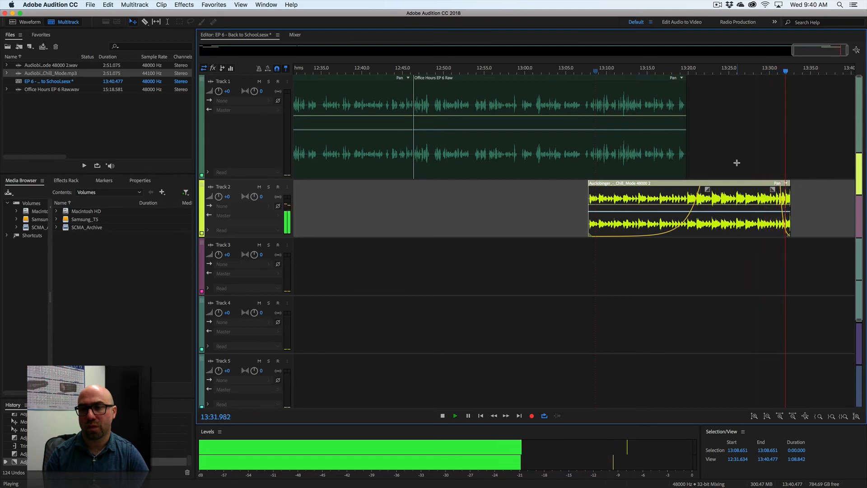
{"action": "key", "text": "Home"}
{"action": "key", "text": "space"}
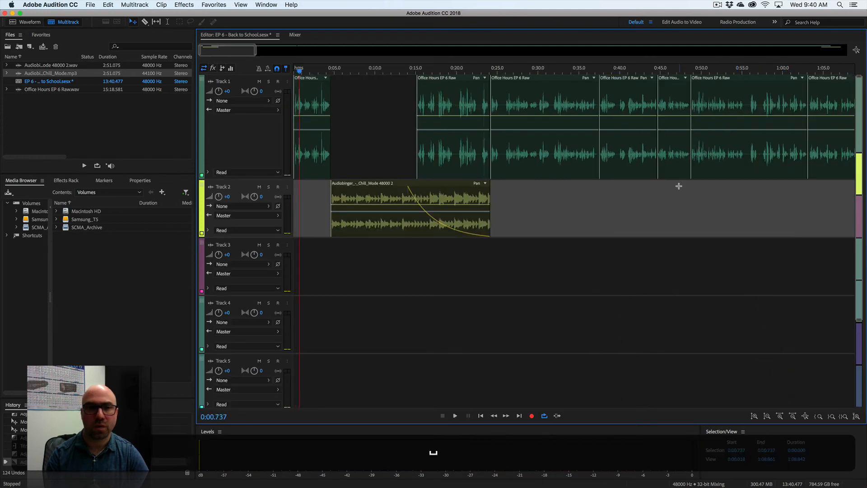
Step: Delete the ending music clip and add Chill_Mode 48000 2.wav to Track 2
{"action": "scroll", "coordinate": [679, 186], "scroll_direction": "right", "scroll_amount": 20}
{"action": "key", "text": "backslash"}
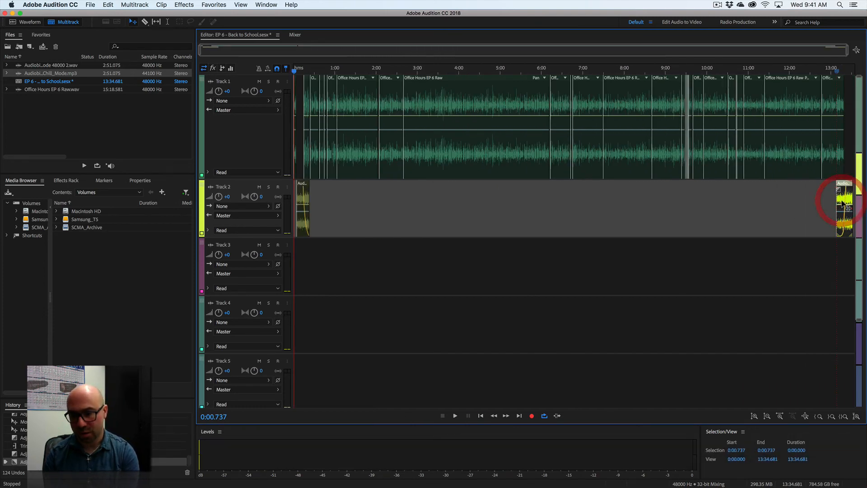
{"action": "key", "text": "BackSpace"}
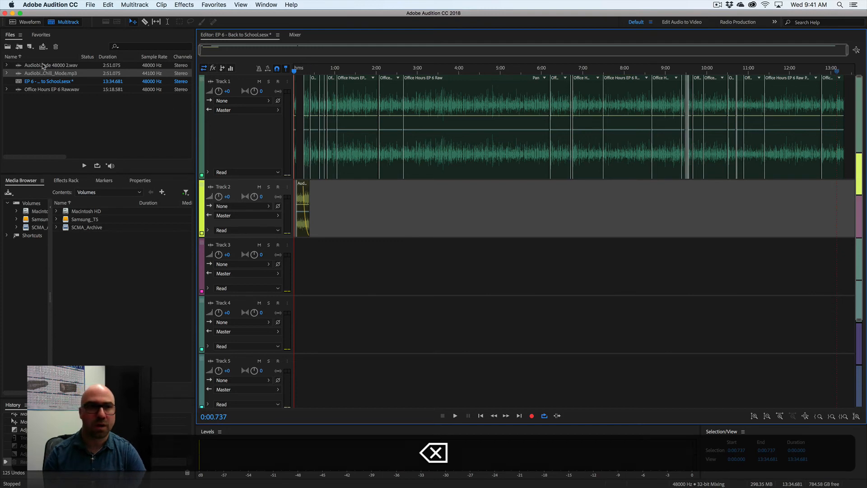
{"action": "left_click", "coordinate": [17, 66]}
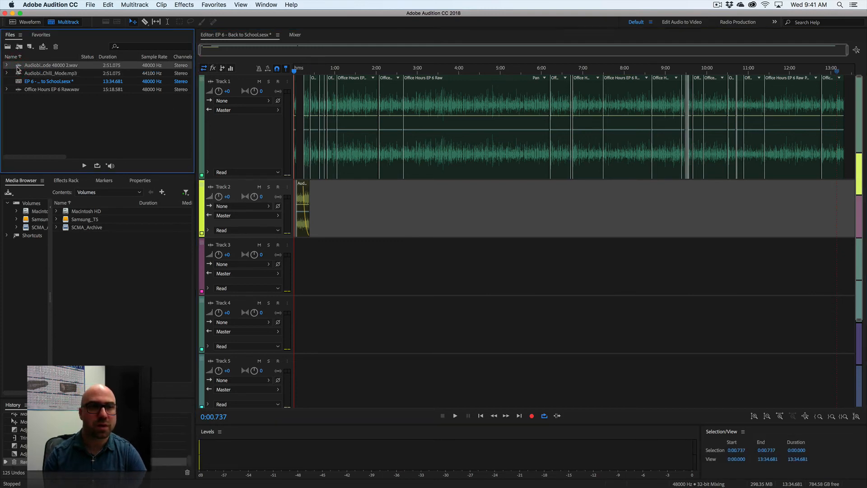
{"action": "left_click_drag", "start_coordinate": [18, 67], "coordinate": [717, 226]}
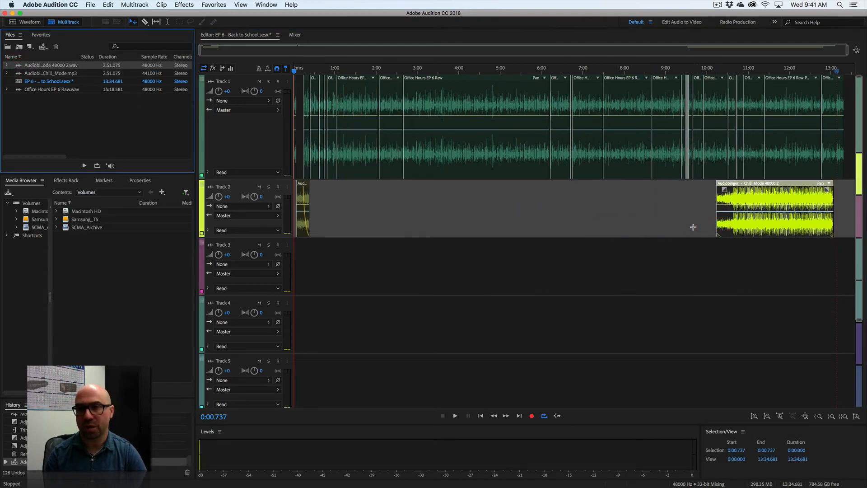
Step: Zoom in on the ending and move the new music clip about 25 seconds later
{"action": "left_click", "coordinate": [816, 71]}
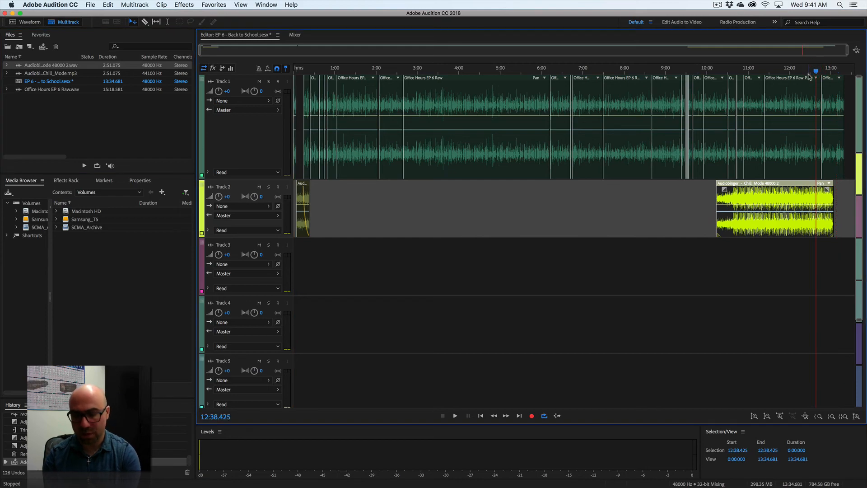
{"action": "key", "text": "equal"}
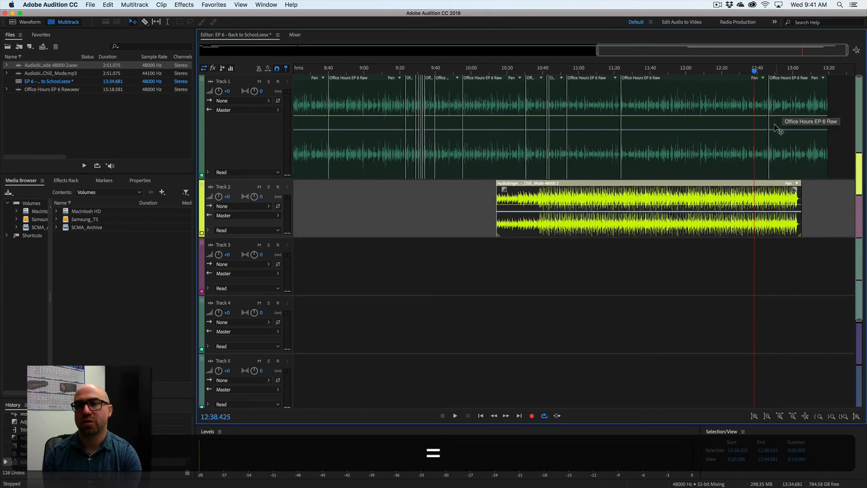
{"action": "key", "text": "equal"}
{"action": "key", "text": "equal"}
{"action": "left_click_drag", "start_coordinate": [680, 186], "coordinate": [774, 186]}
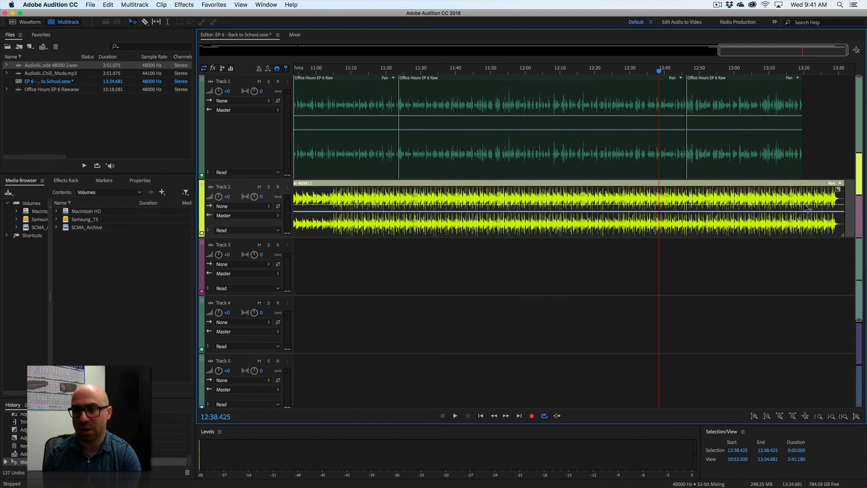
Step: Split the music at 13:15.5 and delete the part before it
{"action": "left_click", "coordinate": [786, 72]}
{"action": "key", "text": "space"}
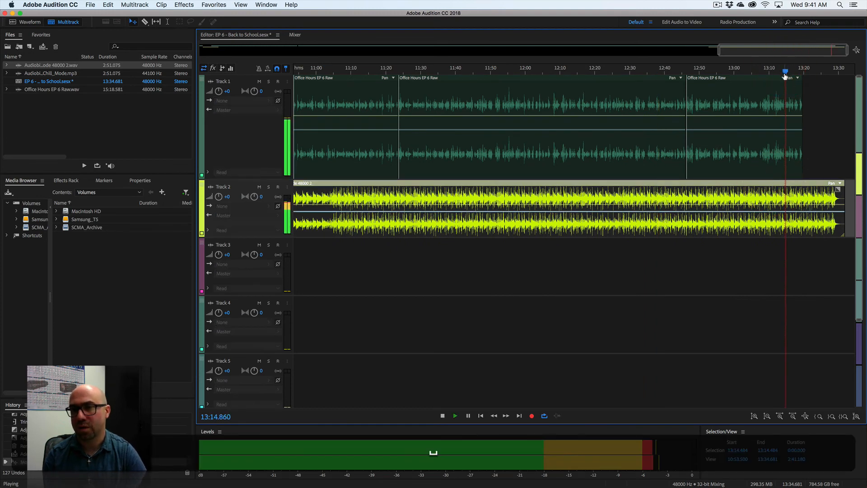
{"action": "key", "text": "space"}
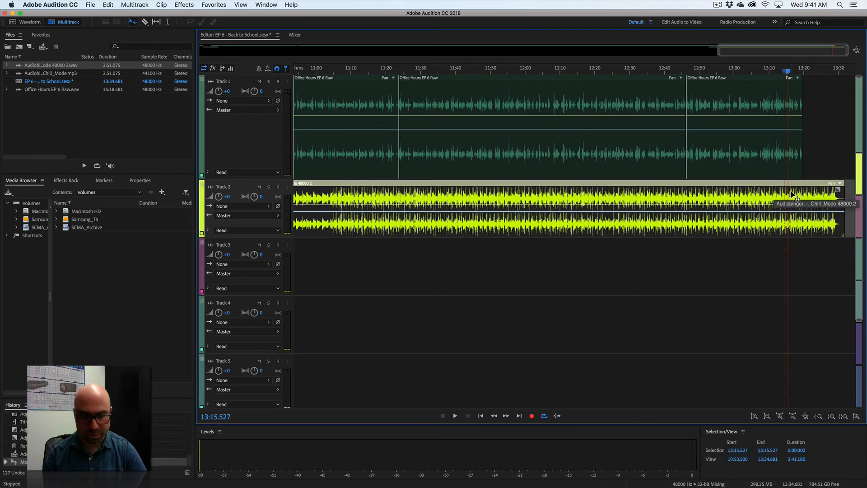
{"action": "key", "text": "super+k"}
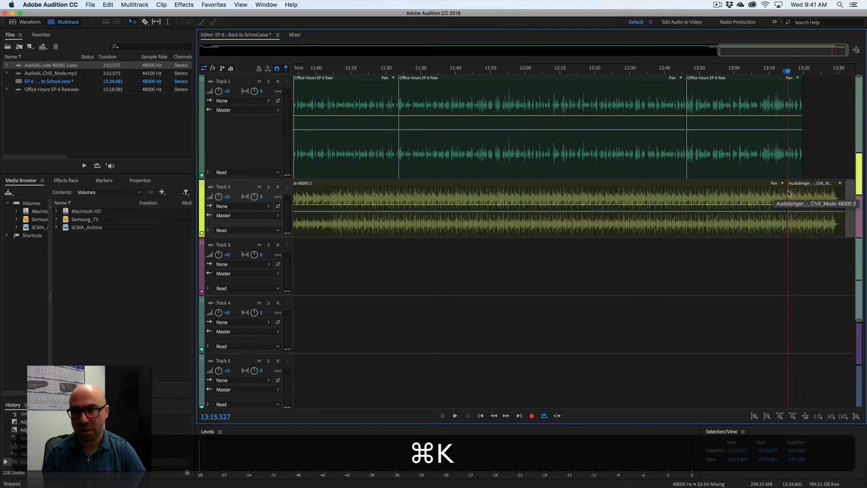
{"action": "left_click", "coordinate": [765, 193]}
{"action": "key", "text": "BackSpace"}
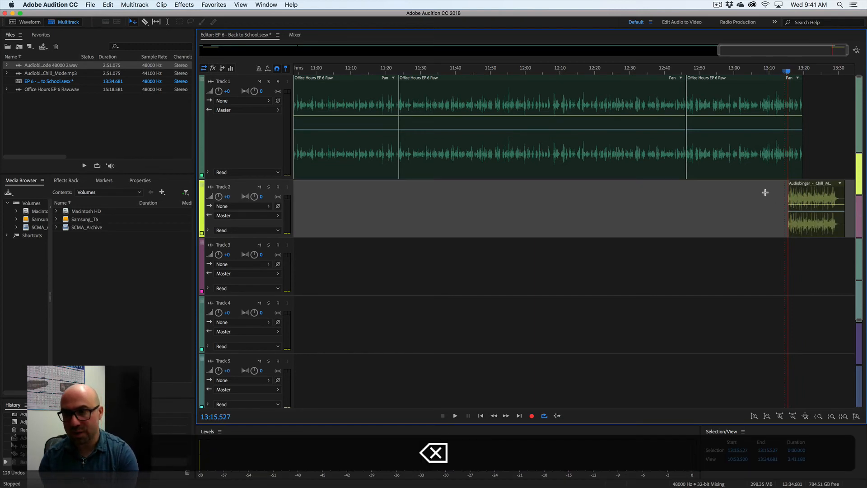
{"action": "left_click", "coordinate": [808, 194]}
{"action": "key", "text": "equal"}
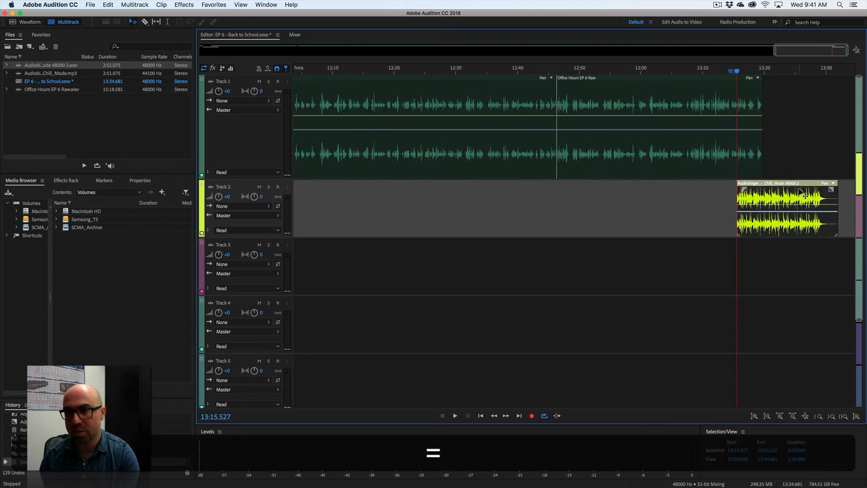
{"action": "key", "text": "equal"}
{"action": "key", "text": "equal"}
{"action": "key", "text": "equal"}
{"action": "key", "text": "equal"}
{"action": "key", "text": "equal"}
{"action": "key", "text": "equal"}
{"action": "key", "text": "equal"}
{"action": "key", "text": "equal"}
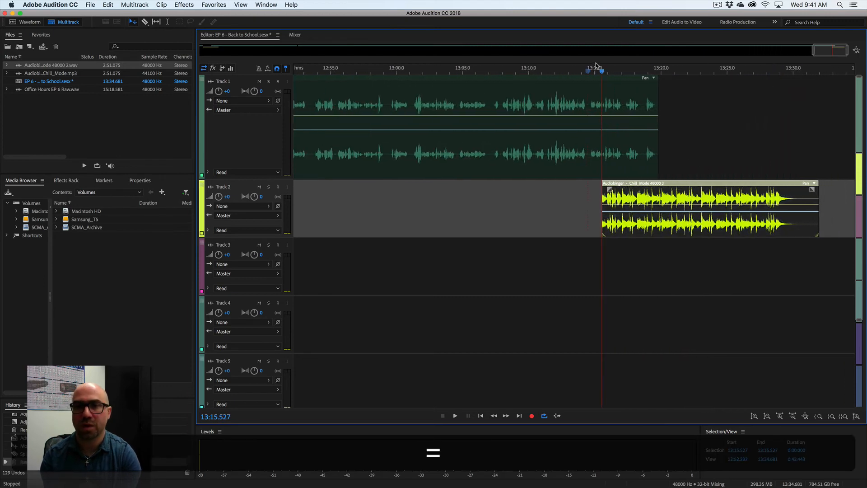
Step: Extend the outro music to start at 13:07.7 and lengthen its fade-in under the closing speech
{"action": "left_click", "coordinate": [587, 71]}
{"action": "key", "text": "space"}
{"action": "key", "text": "space"}
{"action": "key", "text": "space"}
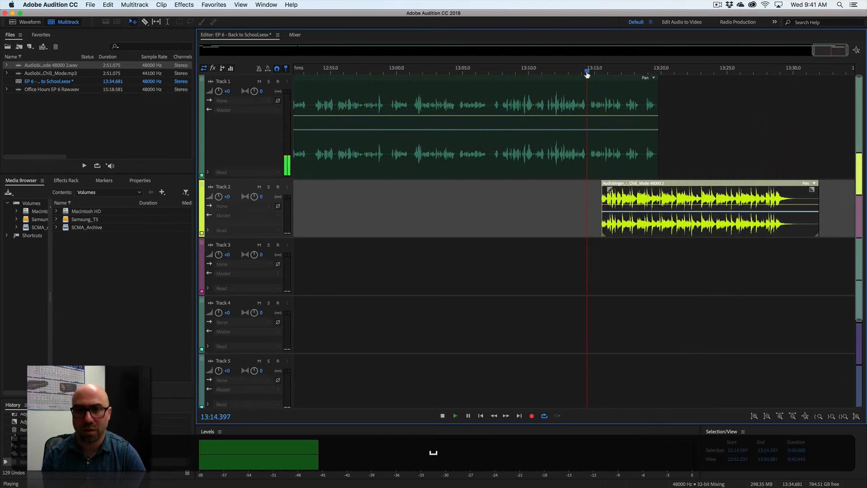
{"action": "key", "text": "space"}
{"action": "left_click_drag", "start_coordinate": [552, 72], "coordinate": [501, 72]}
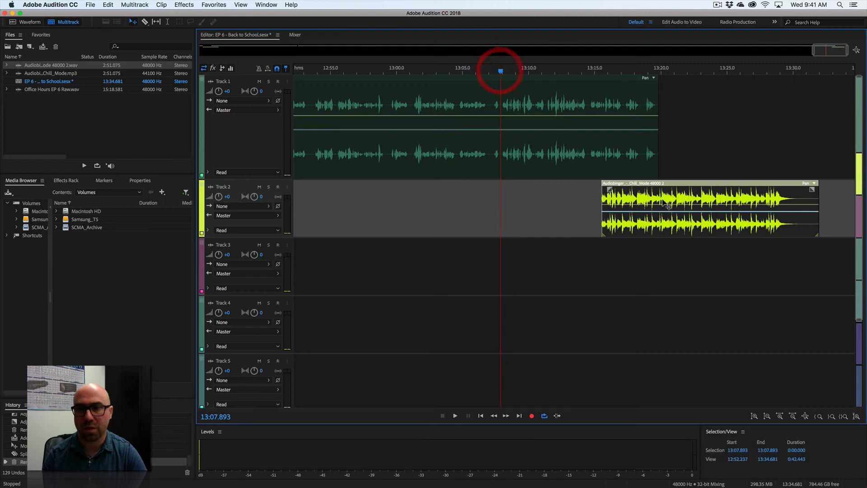
{"action": "left_click_drag", "start_coordinate": [610, 189], "coordinate": [583, 189]}
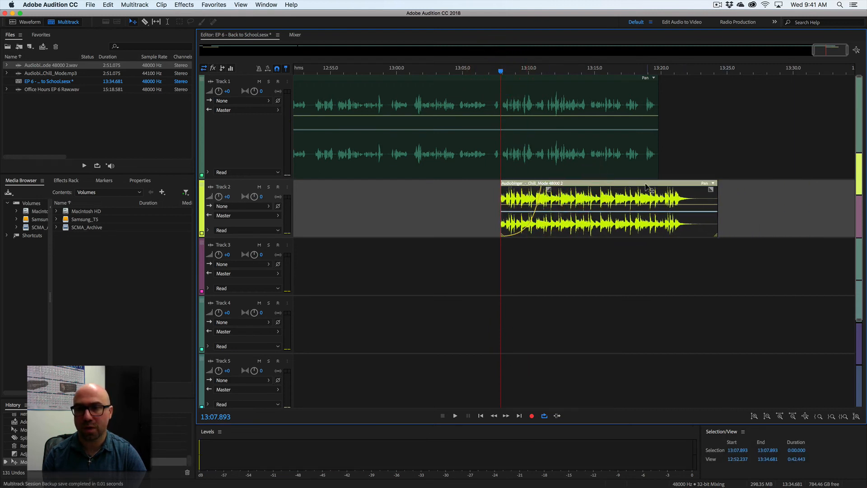
{"action": "left_click_drag", "start_coordinate": [646, 185], "coordinate": [739, 184]}
{"action": "left_click_drag", "start_coordinate": [594, 198], "coordinate": [672, 190]}
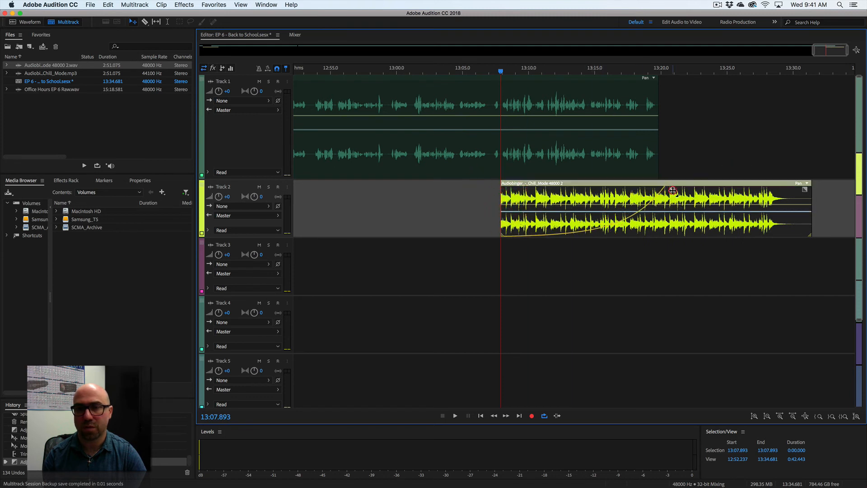
{"action": "key", "text": "space"}
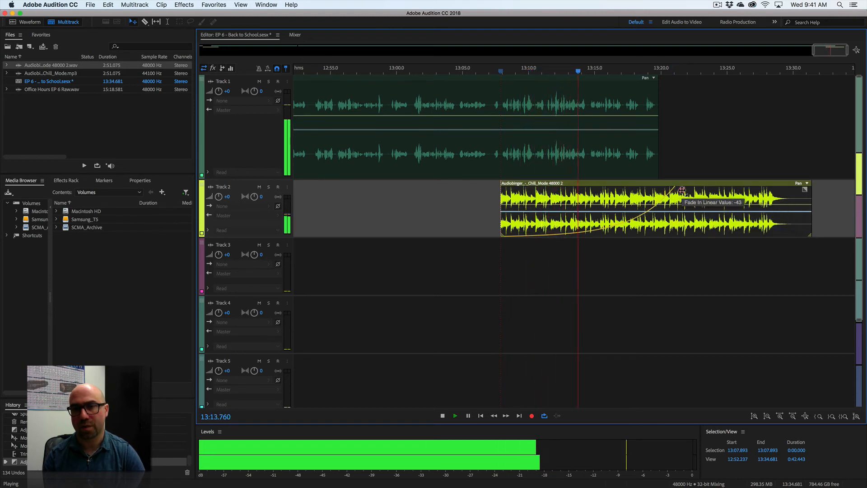
{"action": "left_click_drag", "start_coordinate": [677, 190], "coordinate": [703, 190]}
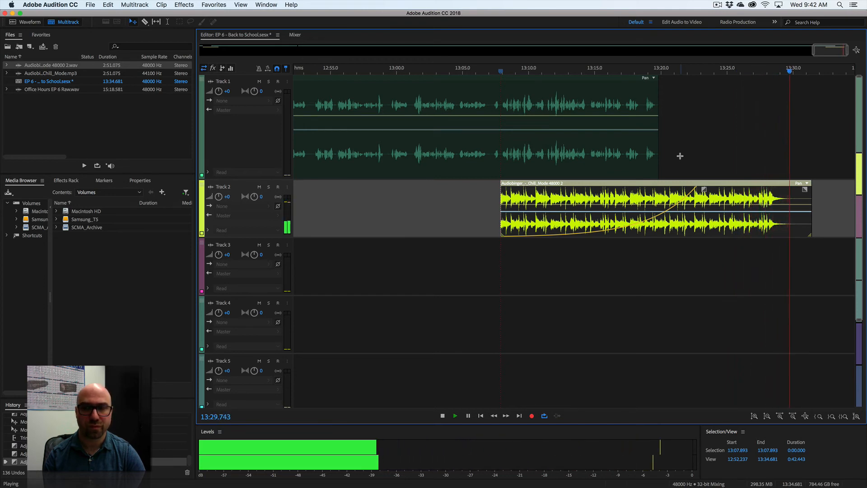
{"action": "key", "text": "Home"}
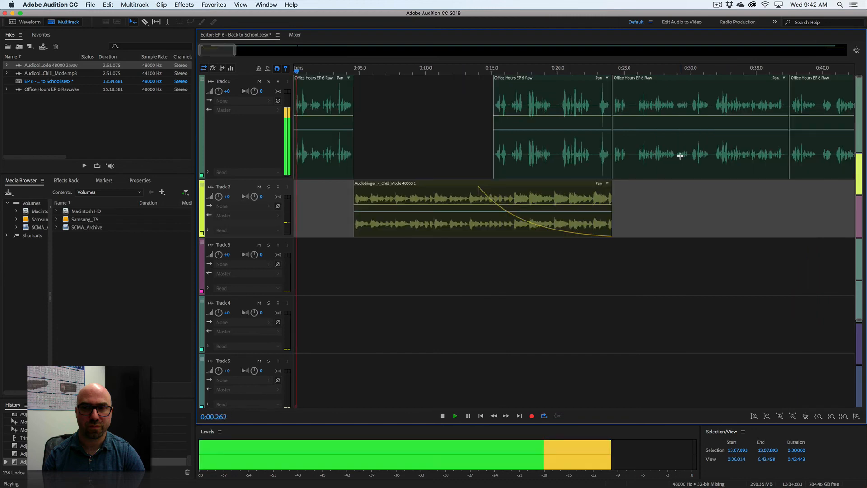
Step: Save the EP 6 - Back to School session, copying its media into the session folder
{"action": "key", "text": "space"}
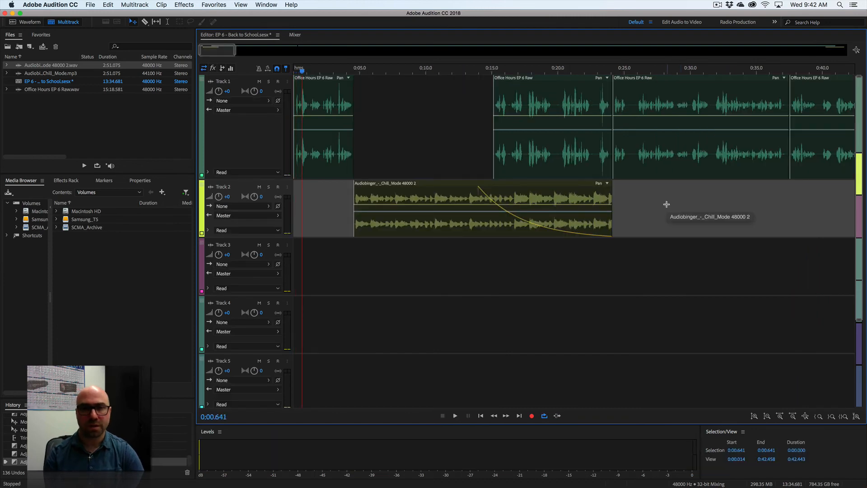
{"action": "key", "text": "super+s"}
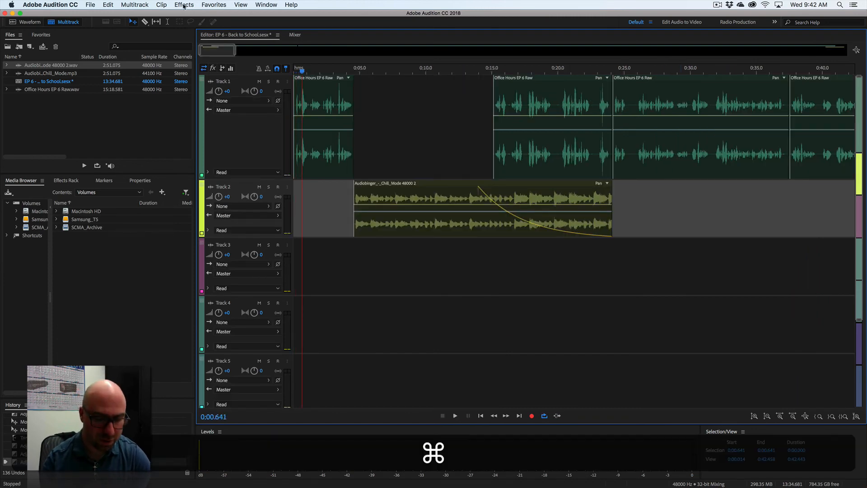
{"action": "left_click", "coordinate": [514, 270]}
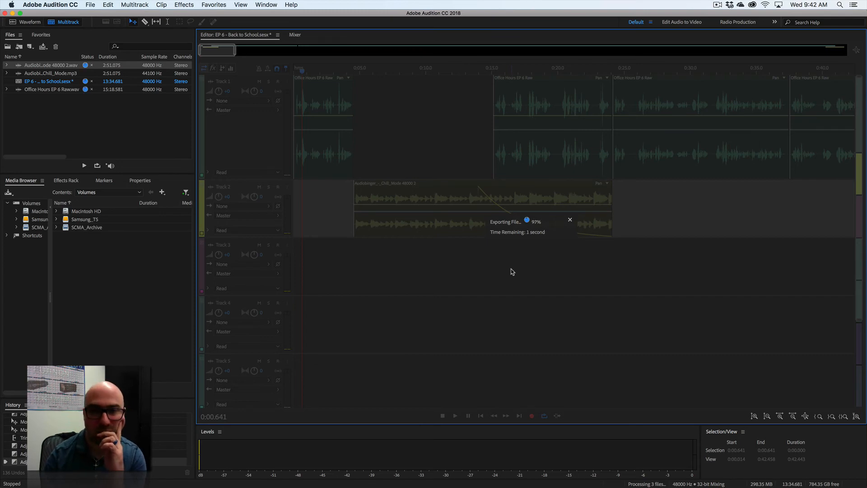
Step: Check playback from 0:23.6 to about 0:37, then view the 1:38–2:20 stretch
{"action": "left_click", "coordinate": [91, 5]}
{"action": "left_click", "coordinate": [89, 5]}
{"action": "left_click", "coordinate": [416, 121]}
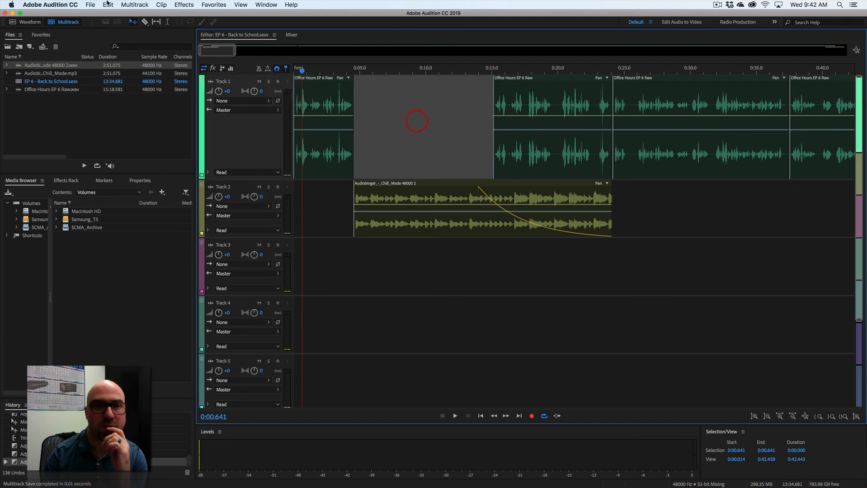
{"action": "left_click", "coordinate": [91, 5]}
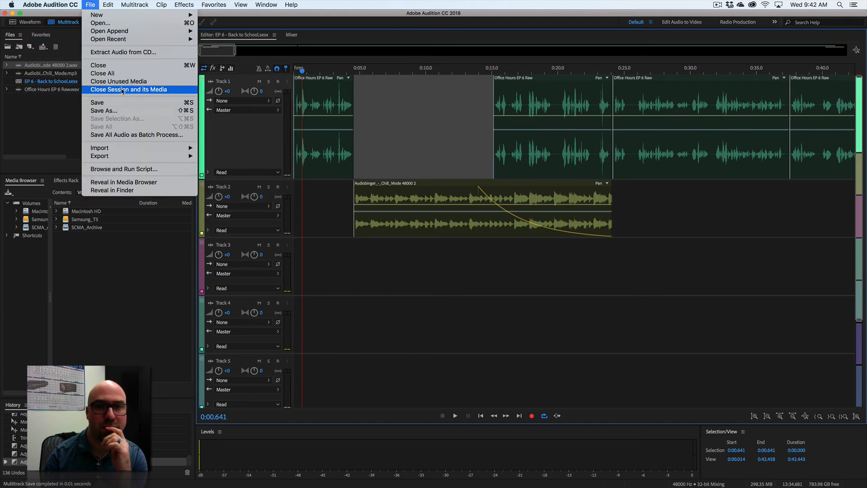
{"action": "left_click", "coordinate": [596, 70]}
{"action": "left_click", "coordinate": [605, 71]}
{"action": "key", "text": "space"}
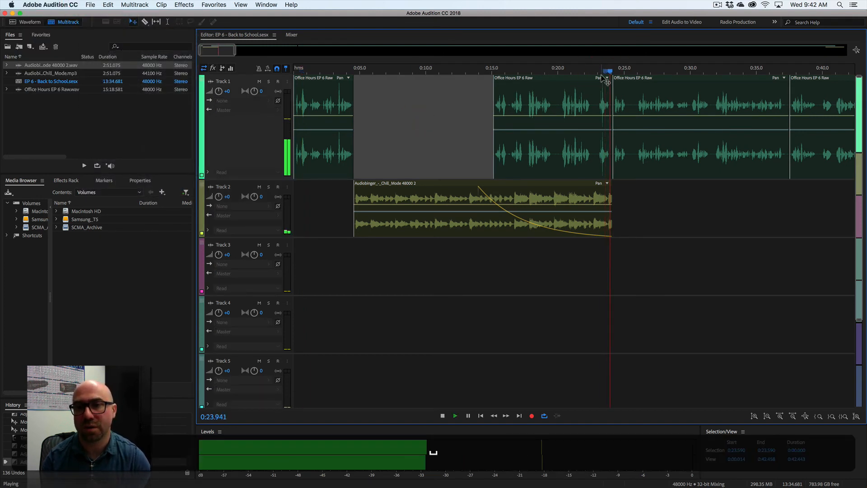
{"action": "key", "text": "space"}
{"action": "key", "text": "space"}
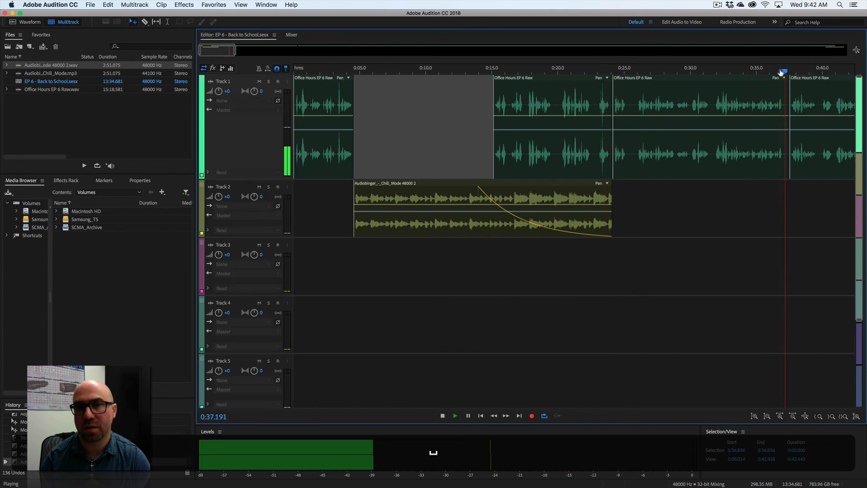
{"action": "key", "text": "space"}
{"action": "left_click_drag", "start_coordinate": [229, 55], "coordinate": [297, 52]}
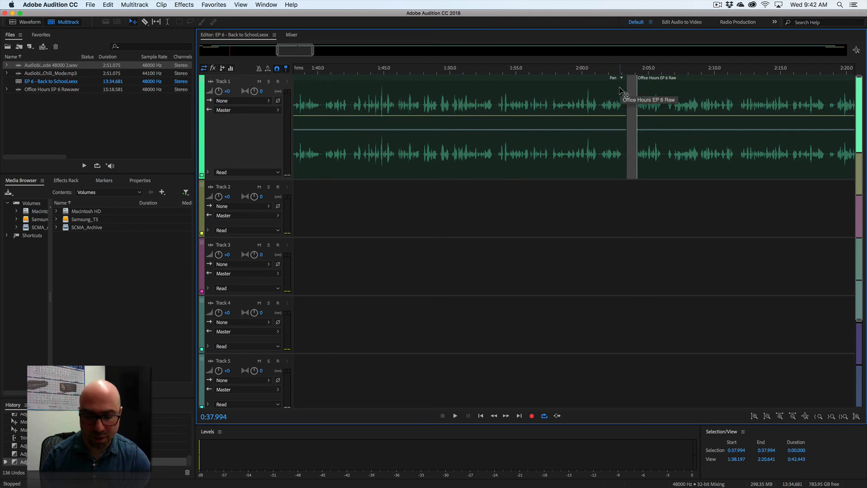
Step: Select the clips from about 2:00 onward, try shifting them, then undo the move
{"action": "key", "text": "backslash"}
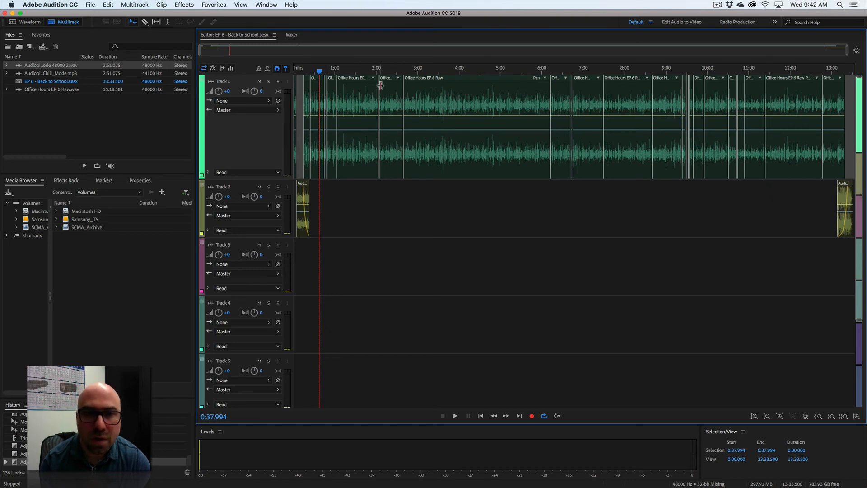
{"action": "left_click", "coordinate": [403, 75]}
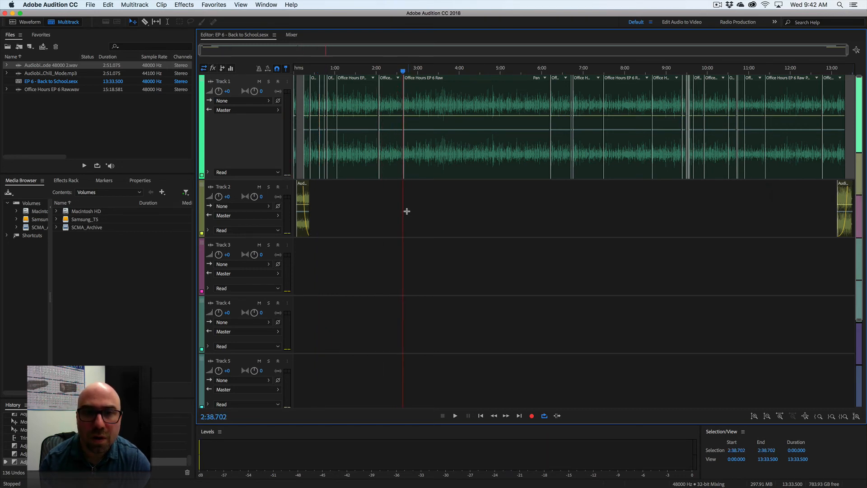
{"action": "left_click_drag", "start_coordinate": [391, 200], "coordinate": [841, 146]}
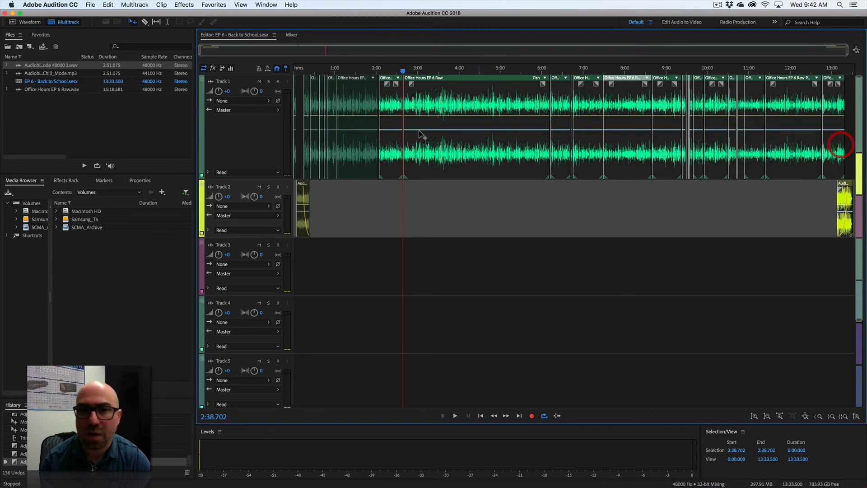
{"action": "left_click_drag", "start_coordinate": [385, 144], "coordinate": [382, 142]}
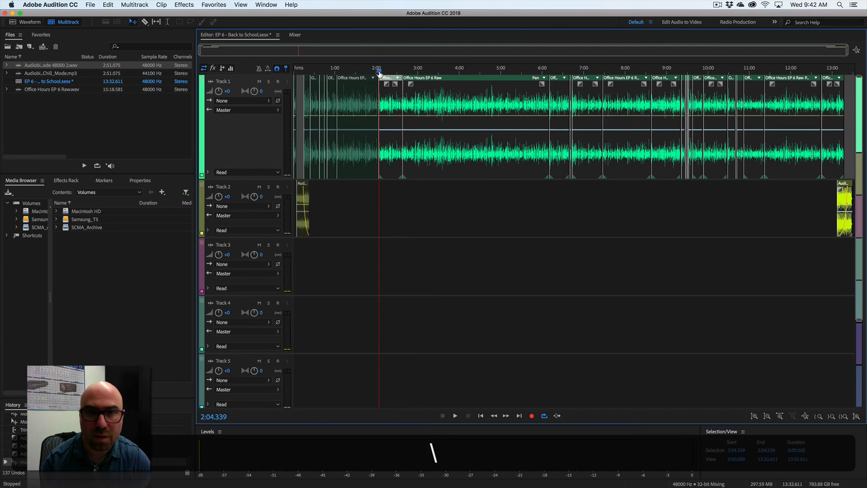
{"action": "key", "text": "="}
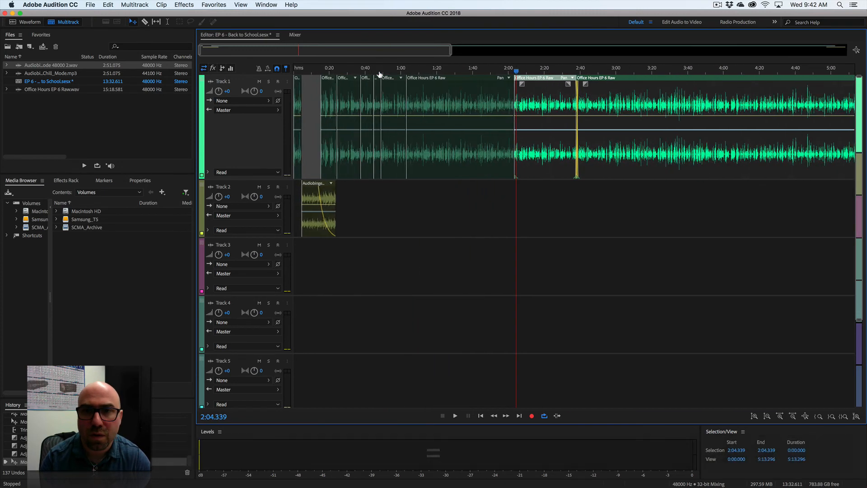
{"action": "key", "text": "="}
{"action": "key", "text": "="}
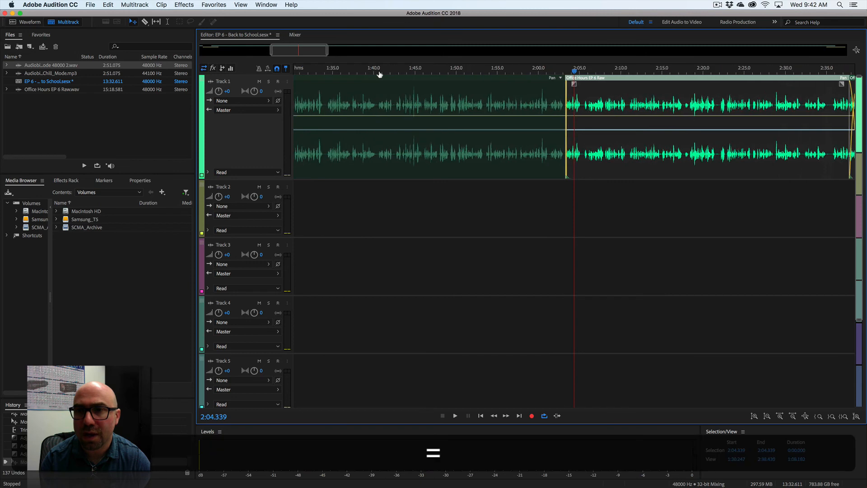
{"action": "scroll", "coordinate": [522, 196], "scroll_direction": "right", "scroll_amount": 5}
{"action": "left_click", "coordinate": [522, 198]}
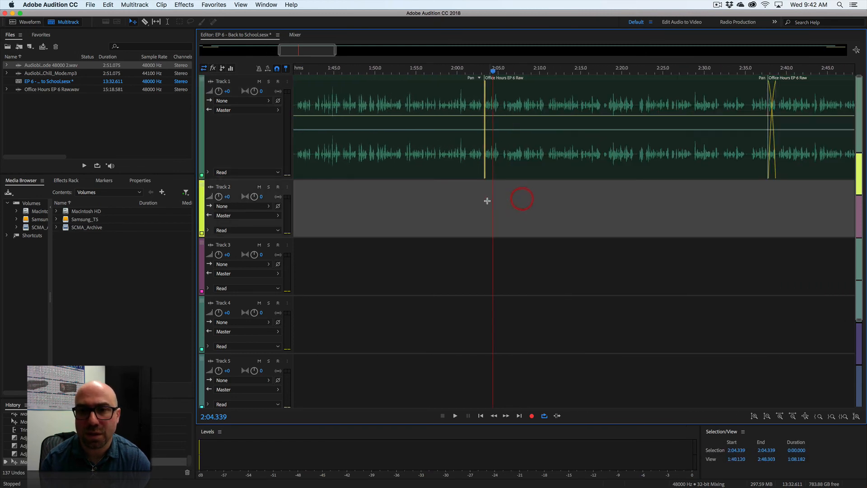
{"action": "left_click_drag", "start_coordinate": [497, 64], "coordinate": [456, 72]}
{"action": "key", "text": "super+z"}
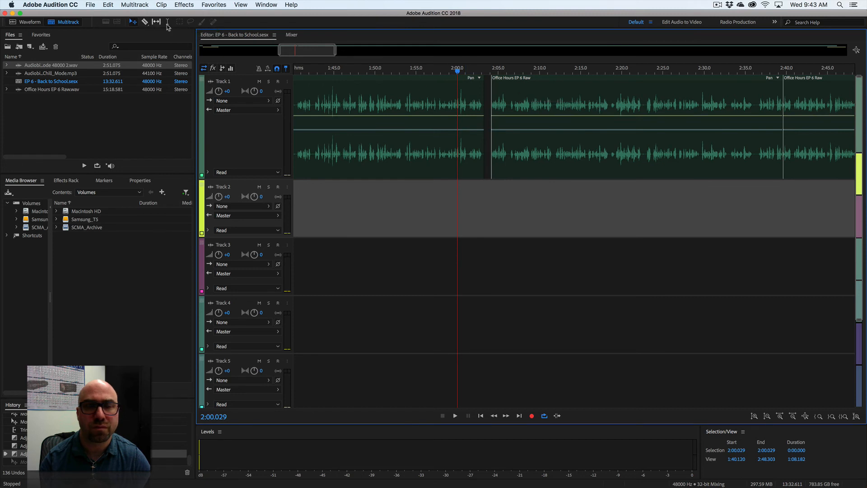
Step: Slide the Track 1 clip at 2:05 left to close the gap
{"action": "left_click", "coordinate": [487, 85]}
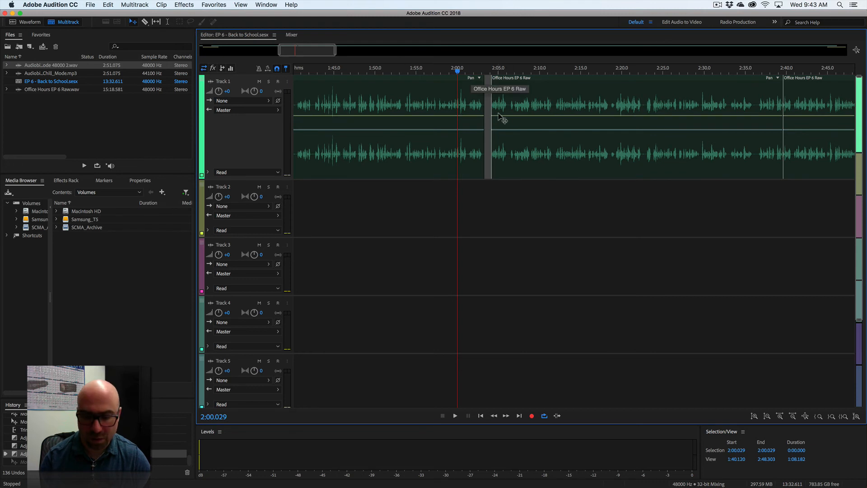
{"action": "key", "text": "minus"}
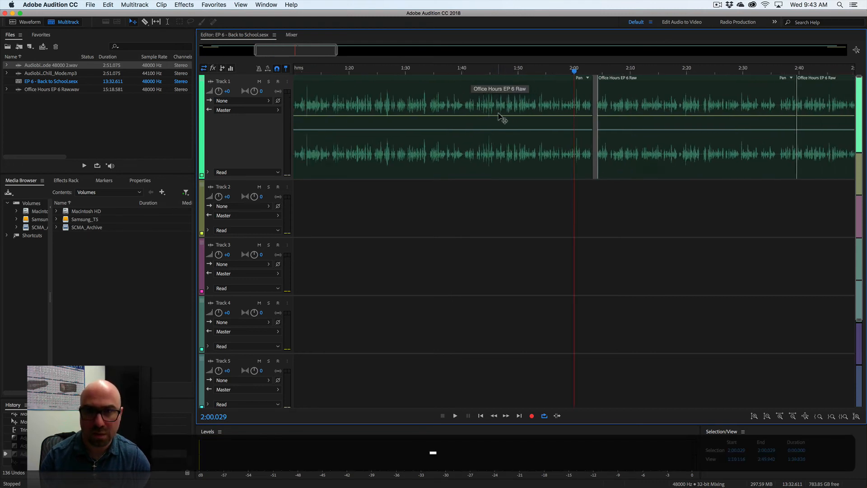
{"action": "key", "text": "minus"}
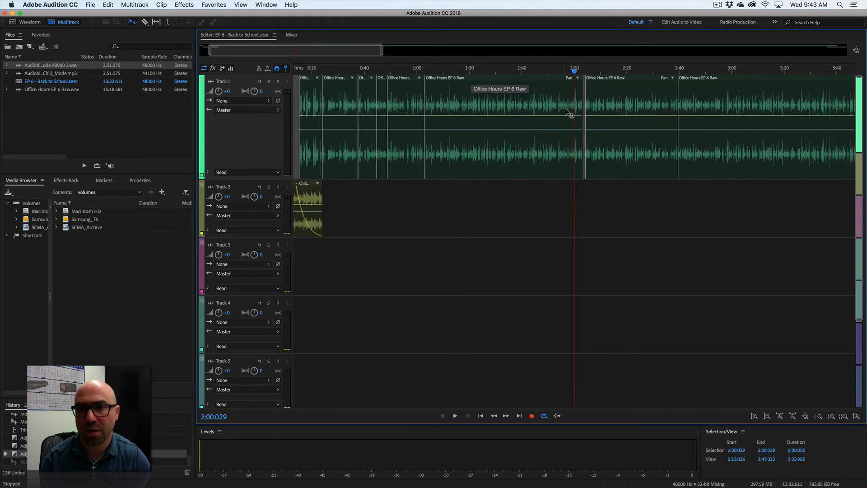
{"action": "left_click_drag", "start_coordinate": [606, 109], "coordinate": [604, 110]}
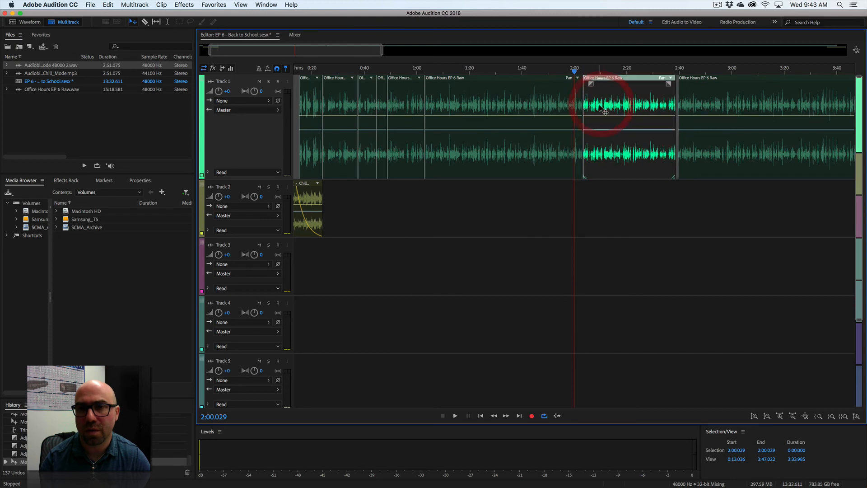
{"action": "left_click_drag", "start_coordinate": [687, 104], "coordinate": [681, 105]}
{"action": "scroll", "coordinate": [679, 106], "scroll_direction": "right", "scroll_amount": 2}
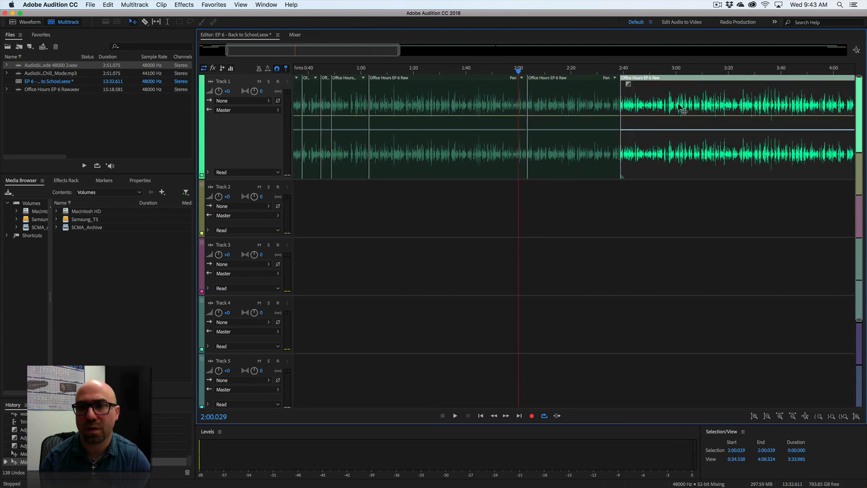
{"action": "scroll", "coordinate": [680, 107], "scroll_direction": "right", "scroll_amount": 10}
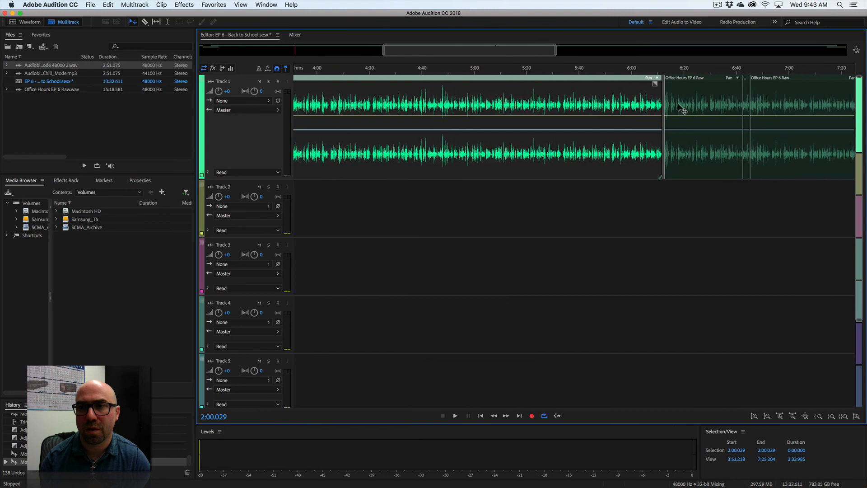
{"action": "scroll", "coordinate": [683, 108], "scroll_direction": "right", "scroll_amount": 3}
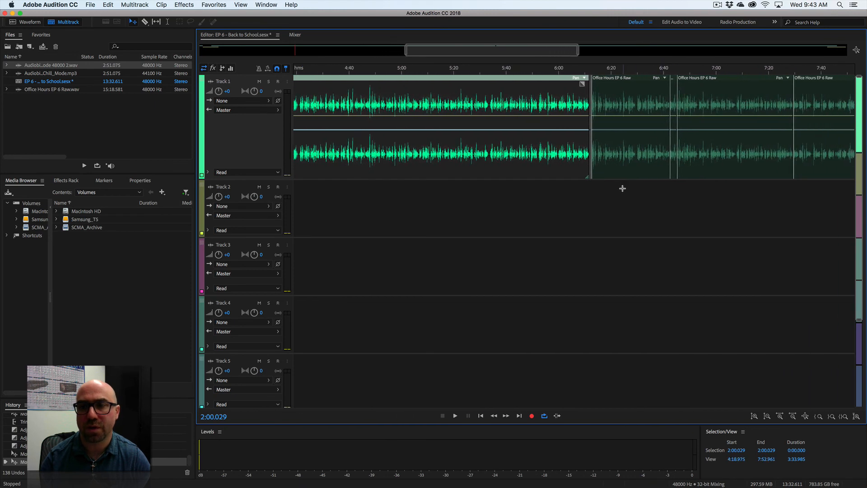
Step: Select all clips after 6:00 and nudge them slightly left to snap into place
{"action": "key", "text": "backslash"}
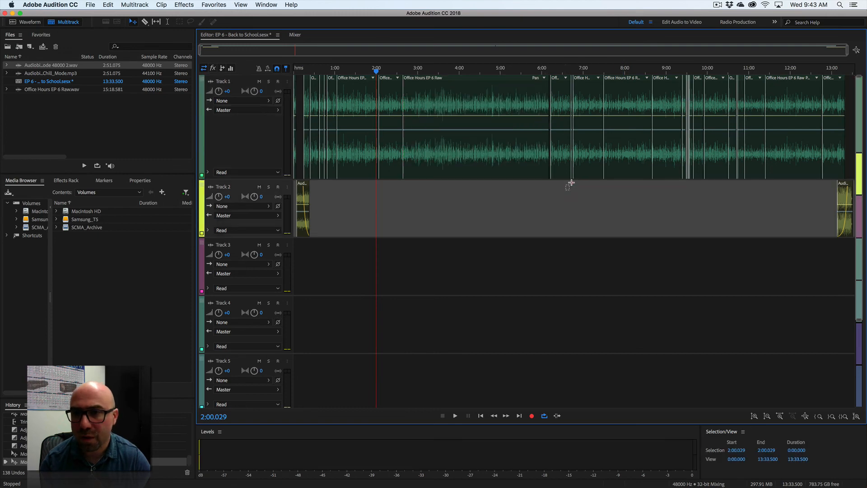
{"action": "left_click_drag", "start_coordinate": [567, 190], "coordinate": [845, 172]}
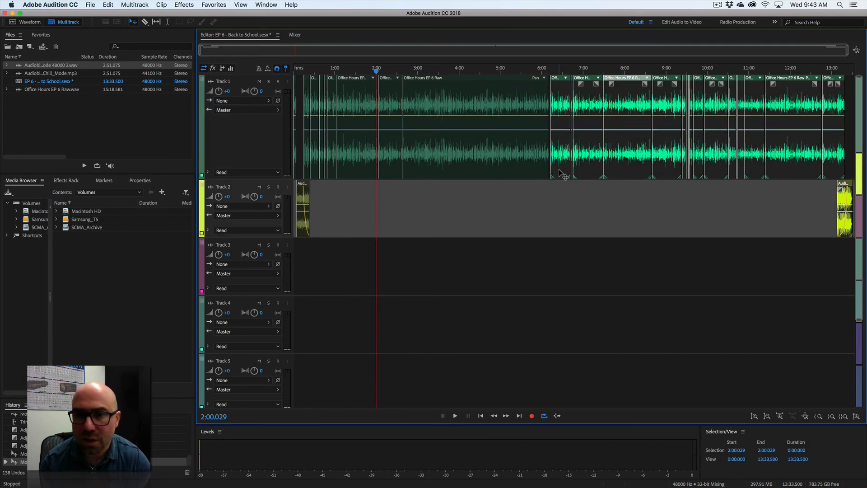
{"action": "key", "text": "backslash"}
{"action": "left_click_drag", "start_coordinate": [605, 171], "coordinate": [603, 171]}
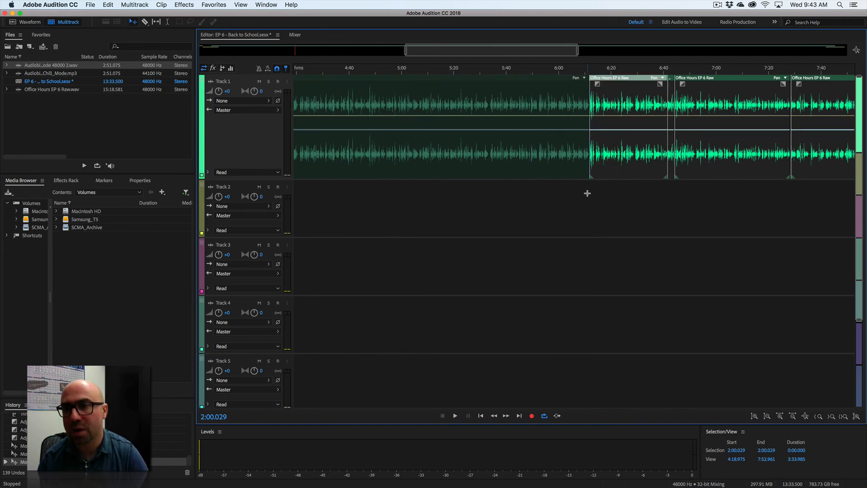
{"action": "scroll", "coordinate": [587, 193], "scroll_direction": "right", "scroll_amount": 15}
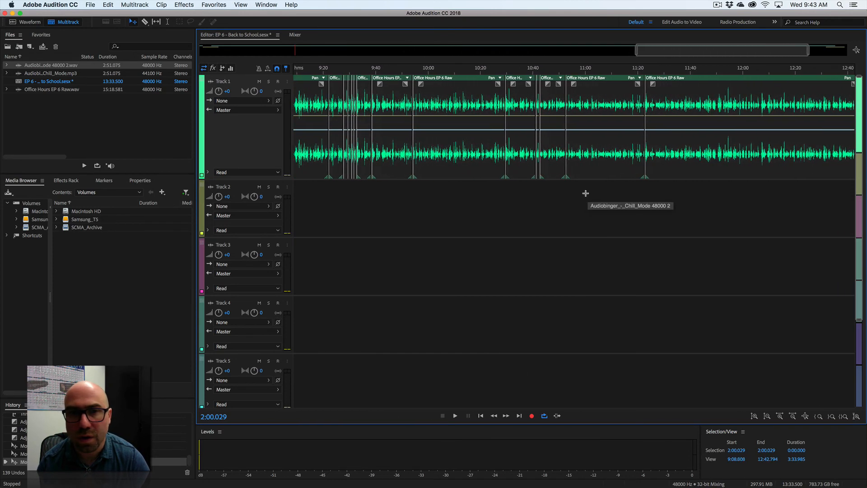
{"action": "scroll", "coordinate": [585, 193], "scroll_direction": "right", "scroll_amount": 2}
{"action": "scroll", "coordinate": [585, 193], "scroll_direction": "left", "scroll_amount": 10}
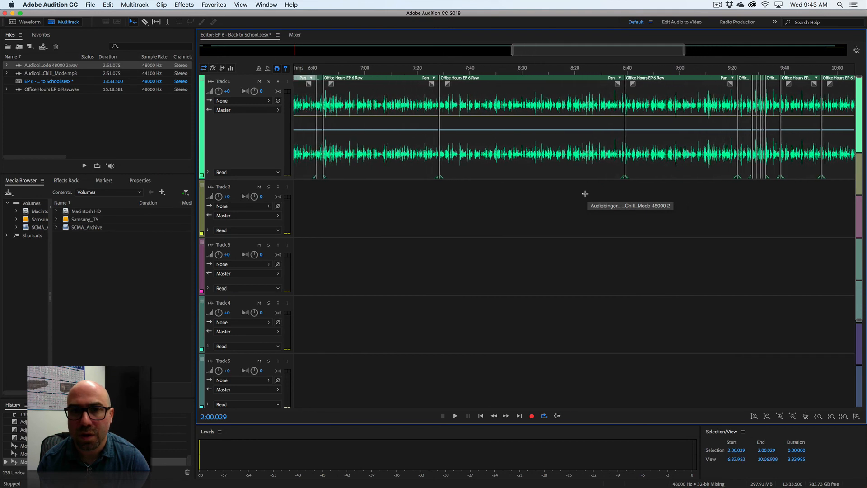
{"action": "scroll", "coordinate": [587, 194], "scroll_direction": "left", "scroll_amount": 4}
Step: Listen back to the edit around 6:10 and save the EP 6 - Back to School session
{"action": "left_click", "coordinate": [390, 195]}
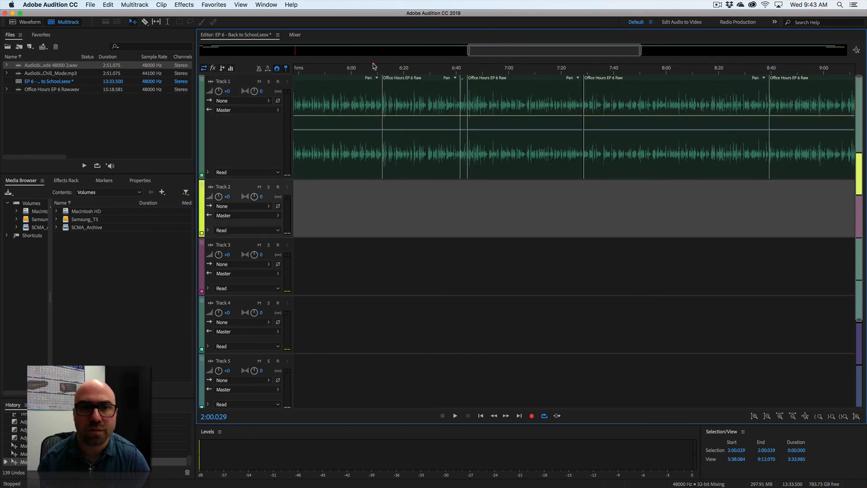
{"action": "scroll", "coordinate": [376, 68], "scroll_direction": "left", "scroll_amount": 1}
{"action": "key", "text": "space"}
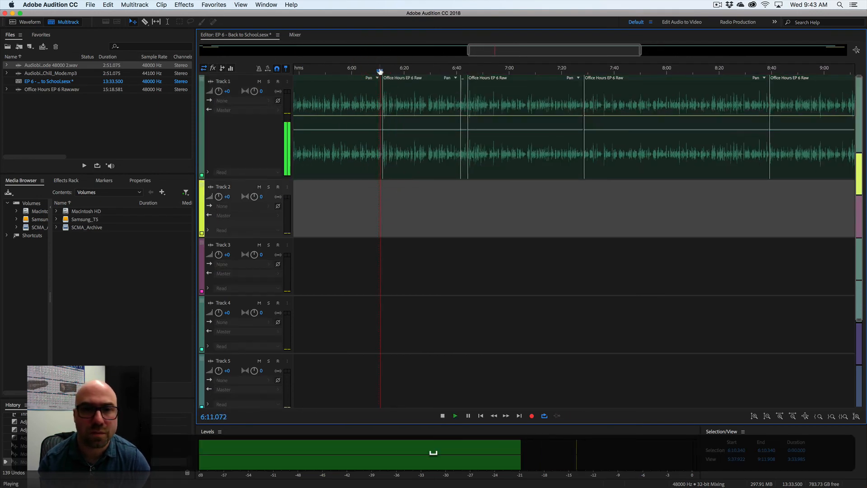
{"action": "key", "text": "space"}
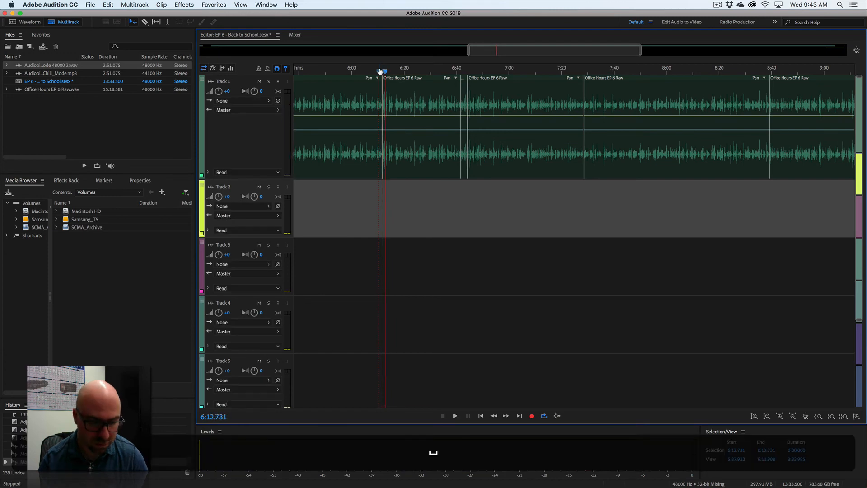
{"action": "key", "text": "super+s"}
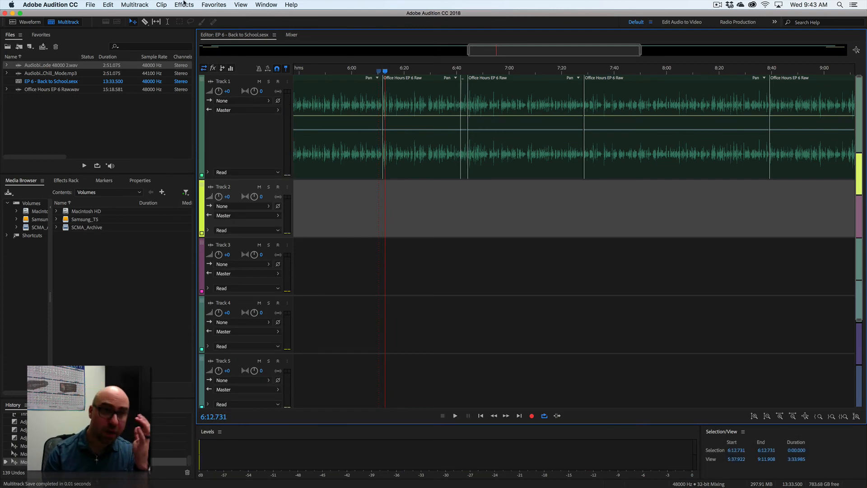
Step: Start a Multitrack Mixdown export of the entire session
{"action": "left_click", "coordinate": [90, 5]}
{"action": "mouse_move", "coordinate": [132, 158]}
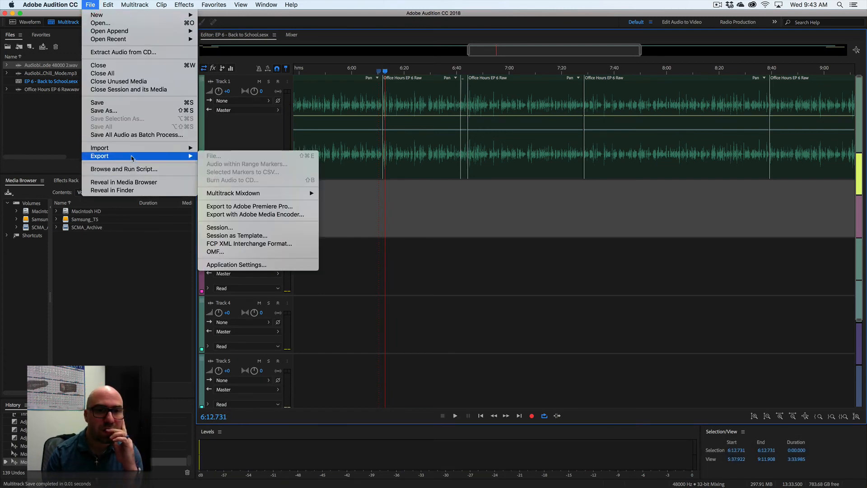
{"action": "mouse_move", "coordinate": [307, 194]}
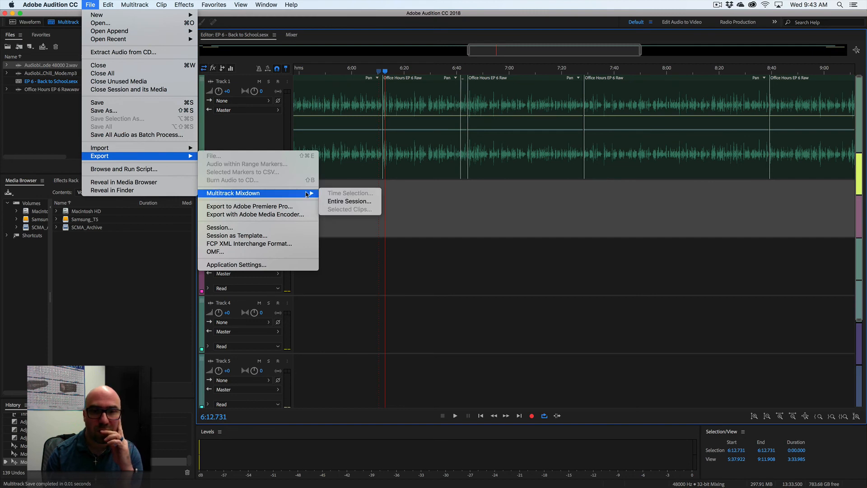
{"action": "left_click", "coordinate": [348, 202]}
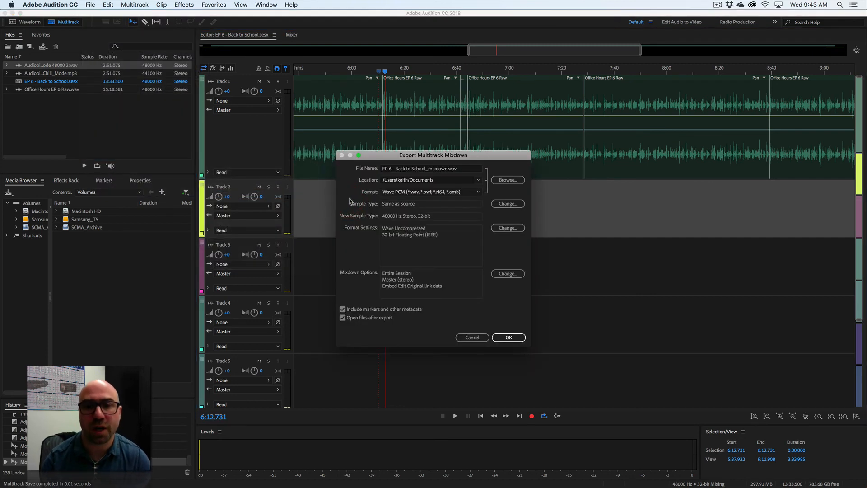
Step: Set the export destination to Dropbox/Podcasts/Completed Episodes
{"action": "left_click", "coordinate": [507, 180]}
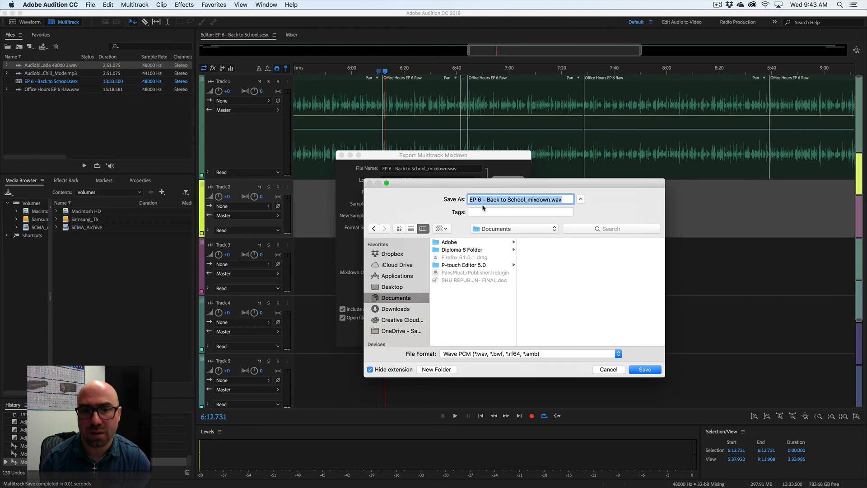
{"action": "left_click", "coordinate": [389, 255]}
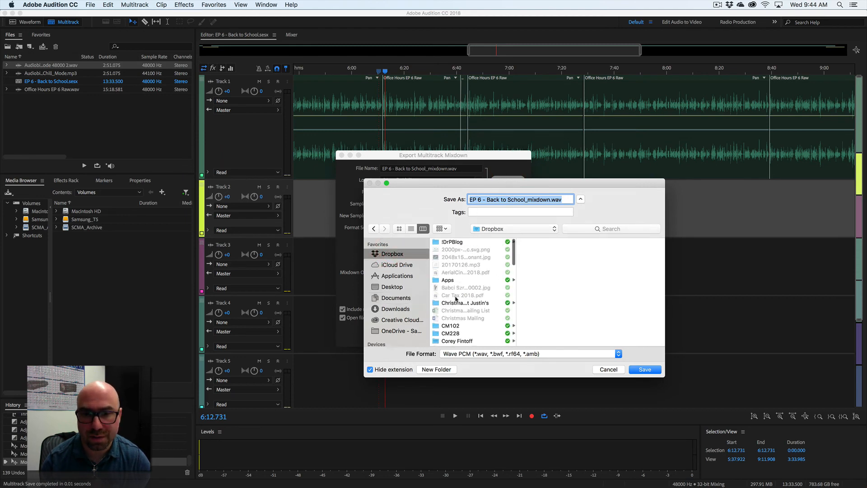
{"action": "scroll", "coordinate": [457, 298], "scroll_direction": "down", "scroll_amount": 10}
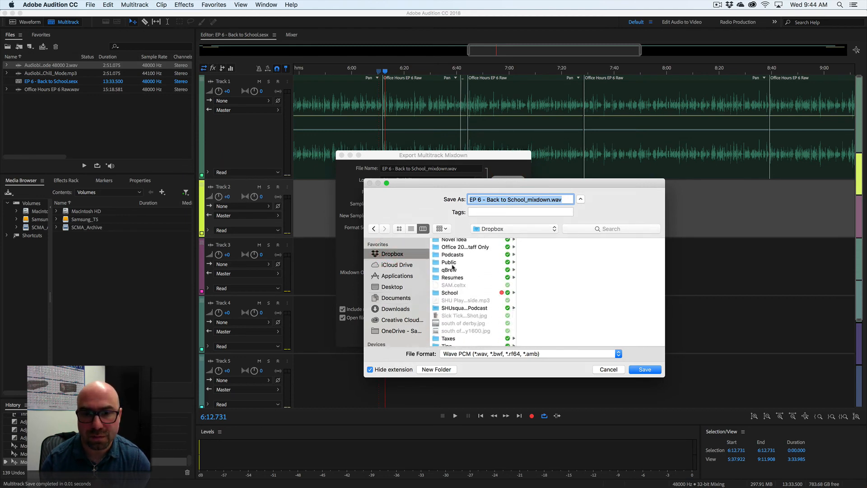
{"action": "left_click", "coordinate": [452, 254]}
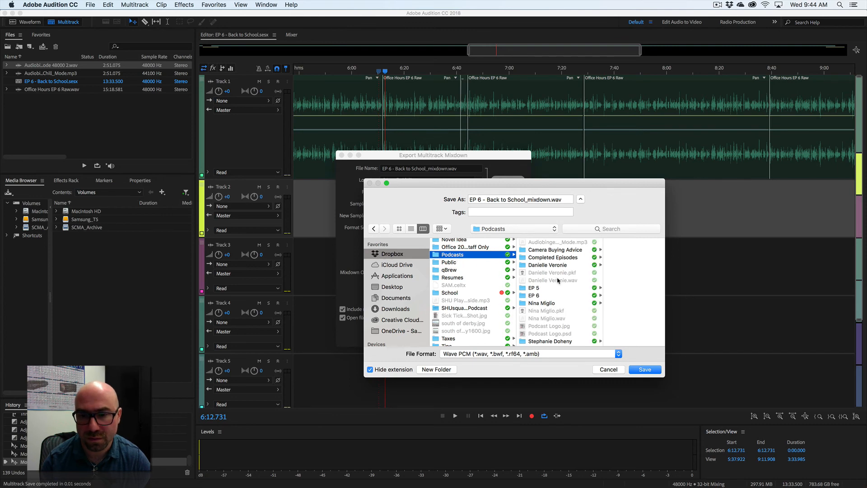
{"action": "scroll", "coordinate": [558, 280], "scroll_direction": "down", "scroll_amount": 2}
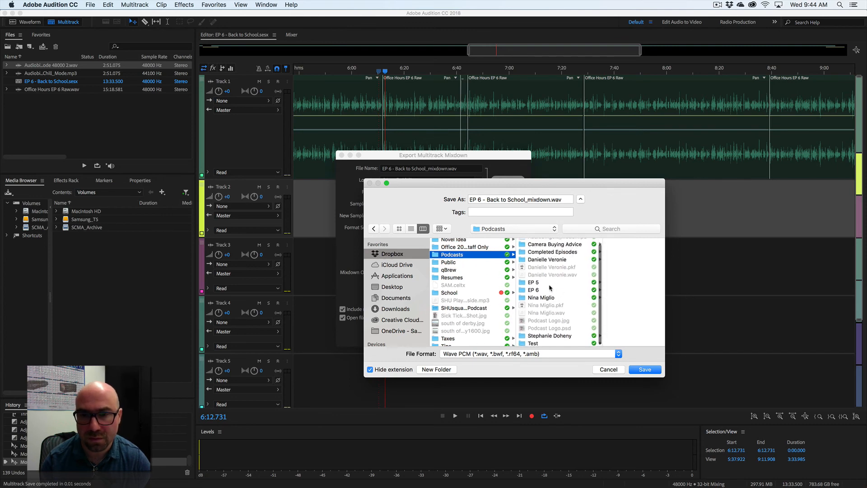
{"action": "scroll", "coordinate": [550, 287], "scroll_direction": "up", "scroll_amount": 1}
{"action": "left_click", "coordinate": [554, 257]}
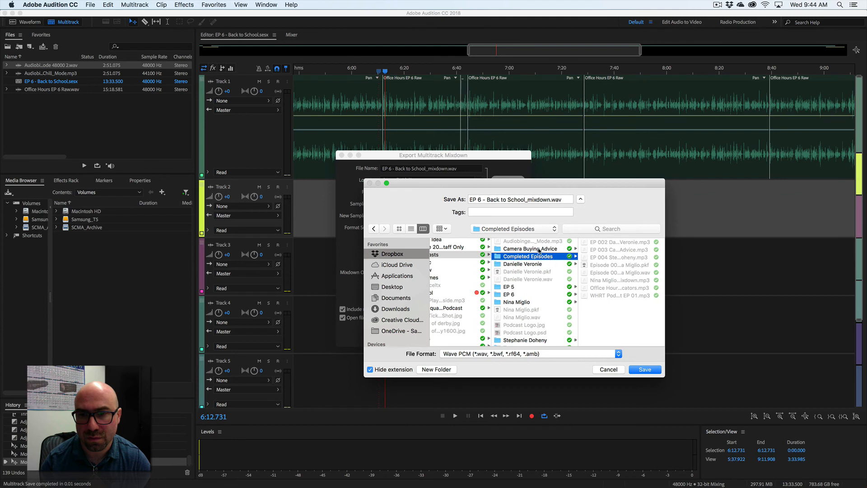
Step: Rename the mixdown file to 'EP 006 Back to School' and confirm it
{"action": "left_click", "coordinate": [550, 200]}
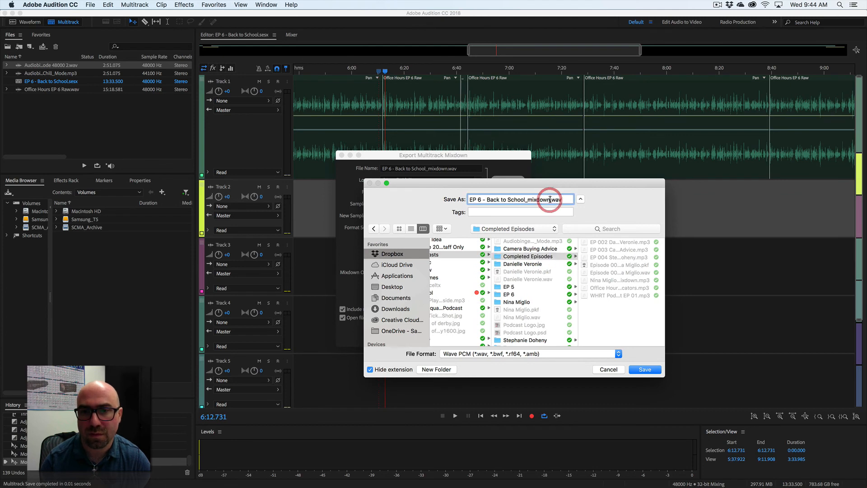
{"action": "key", "text": "BackSpace"}
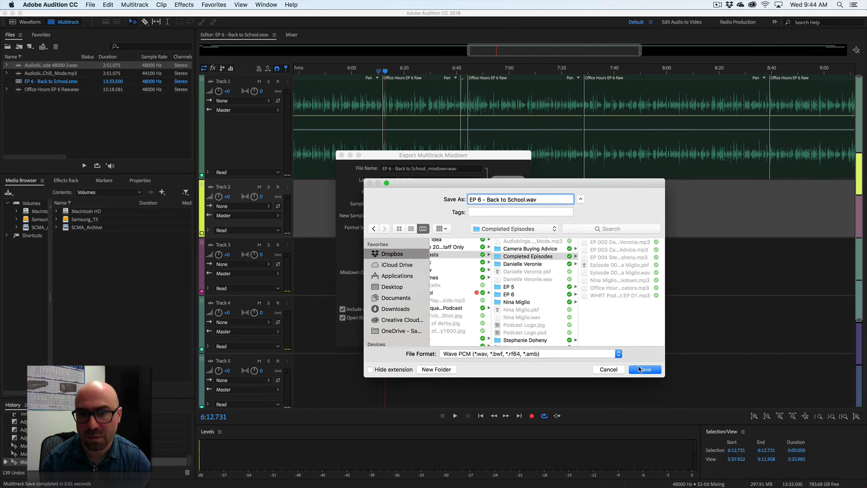
{"action": "left_click", "coordinate": [478, 199]}
{"action": "type", "text": "00"}
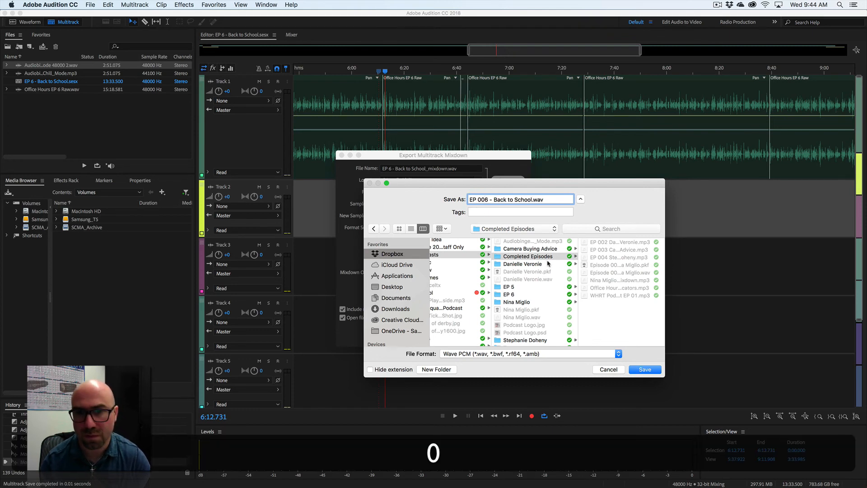
{"action": "left_click", "coordinate": [615, 315]}
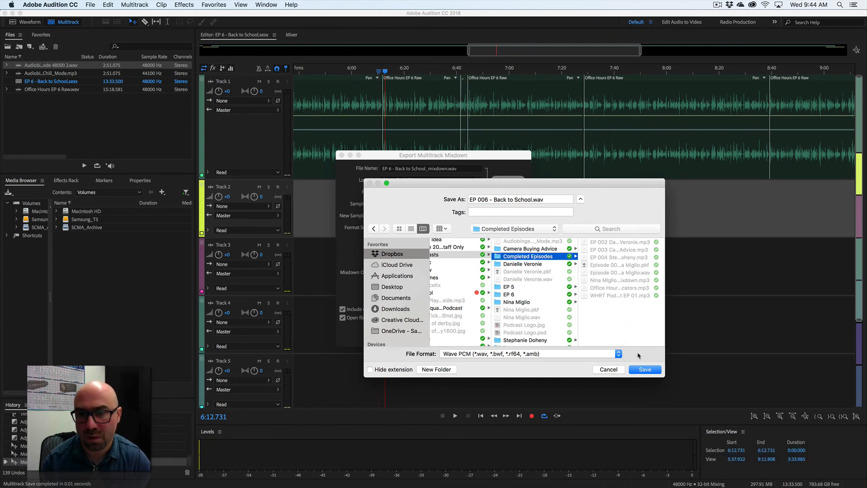
{"action": "left_click", "coordinate": [494, 199]}
{"action": "key", "text": "BackSpace"}
{"action": "key", "text": "BackSpace"}
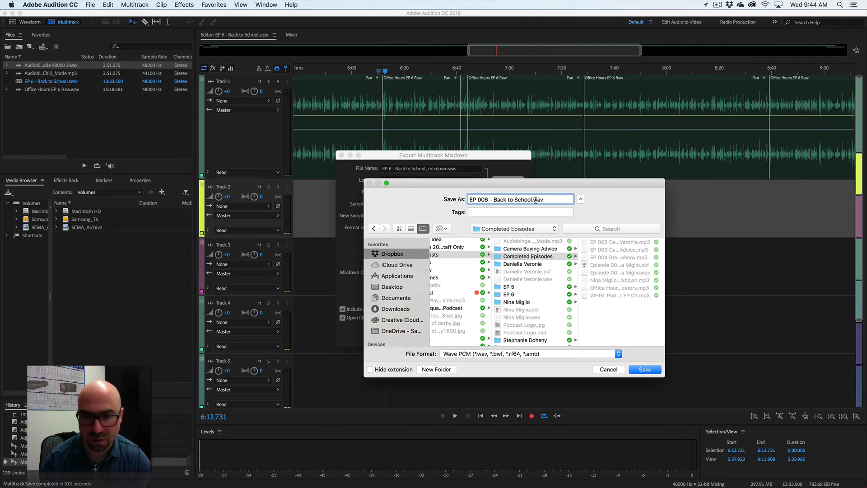
{"action": "key", "text": "BackSpace"}
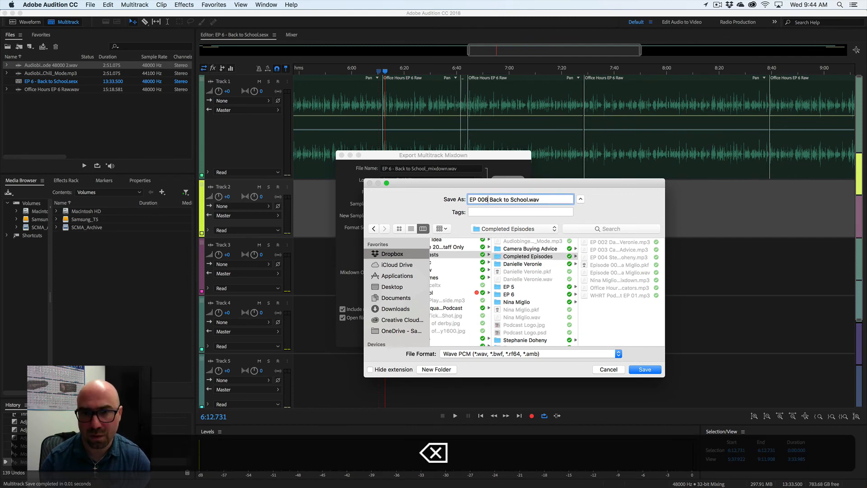
{"action": "left_click", "coordinate": [641, 369]}
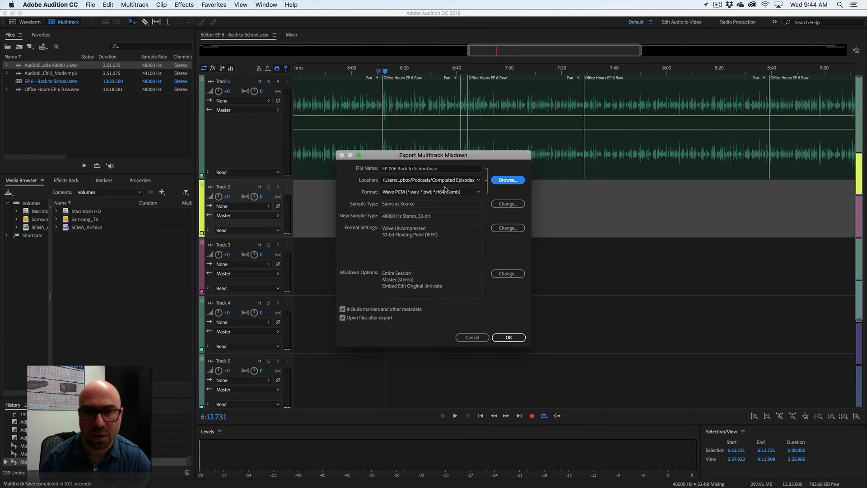
Step: Set the format to MP3 and run the export
{"action": "left_click", "coordinate": [472, 195]}
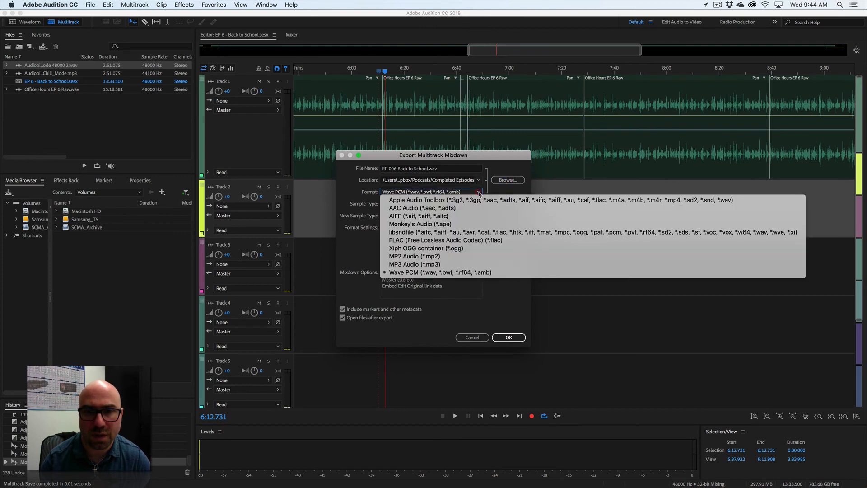
{"action": "left_click", "coordinate": [408, 264]}
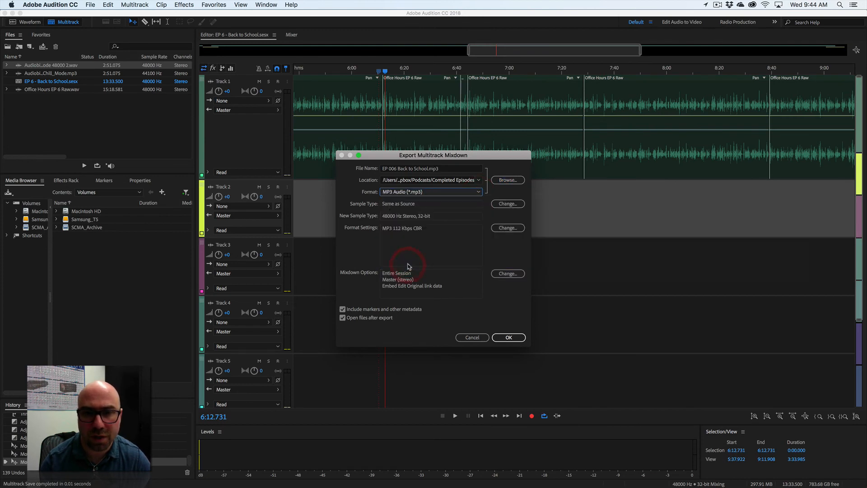
{"action": "left_click", "coordinate": [509, 337]}
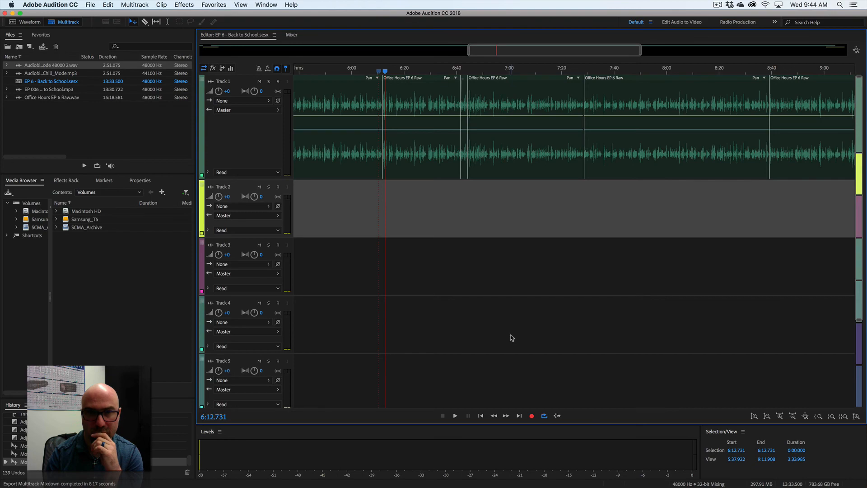
Step: Switch from Audition to the browser and go to the SoundCloud upload page
{"action": "left_click", "coordinate": [13, 13]}
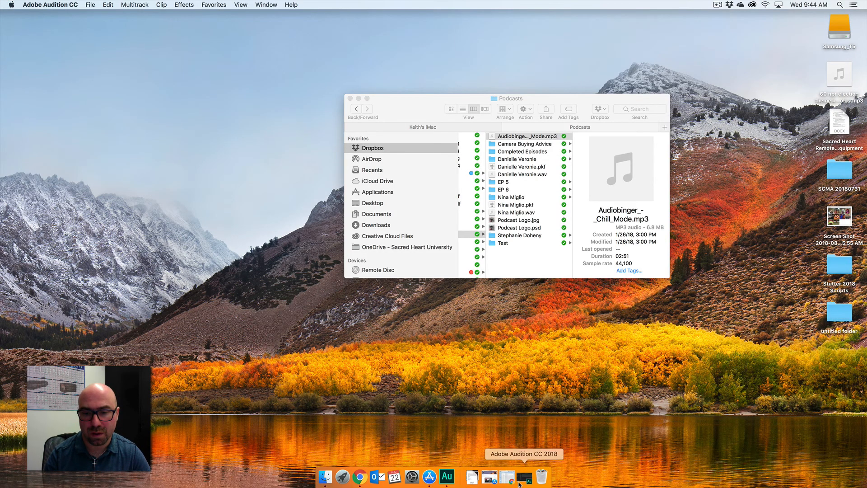
{"action": "left_click", "coordinate": [489, 479]}
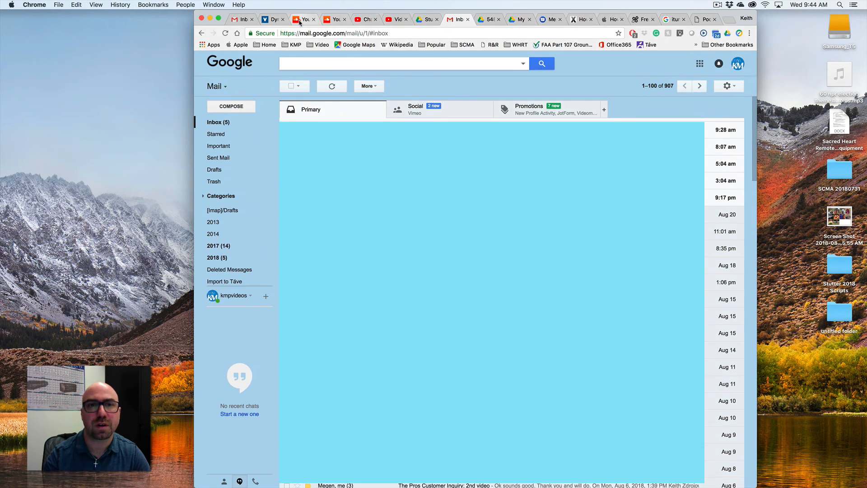
{"action": "left_click", "coordinate": [301, 19]}
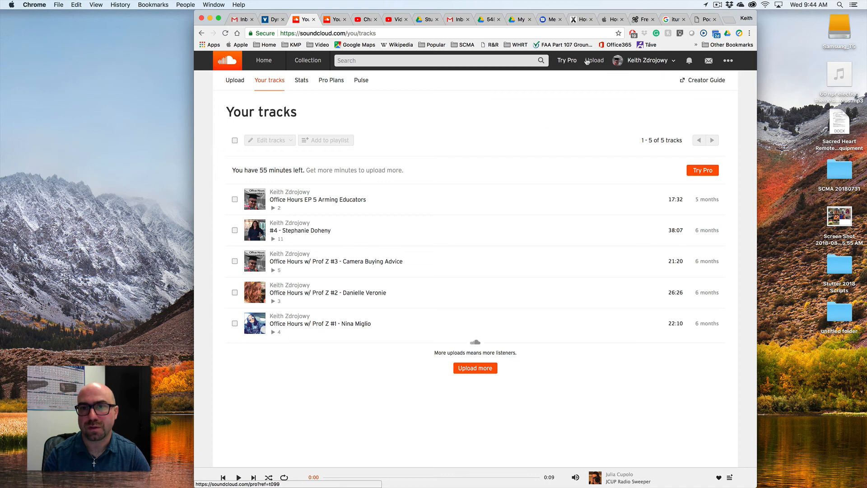
{"action": "left_click", "coordinate": [593, 61]}
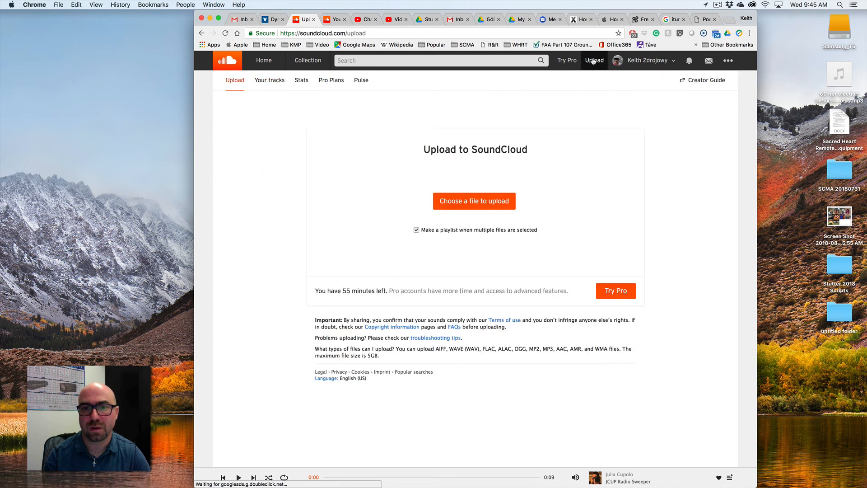
Step: Upload EP 006 Back to School.mp3 from Dropbox/Podcasts/Completed Episodes
{"action": "left_click", "coordinate": [473, 207]}
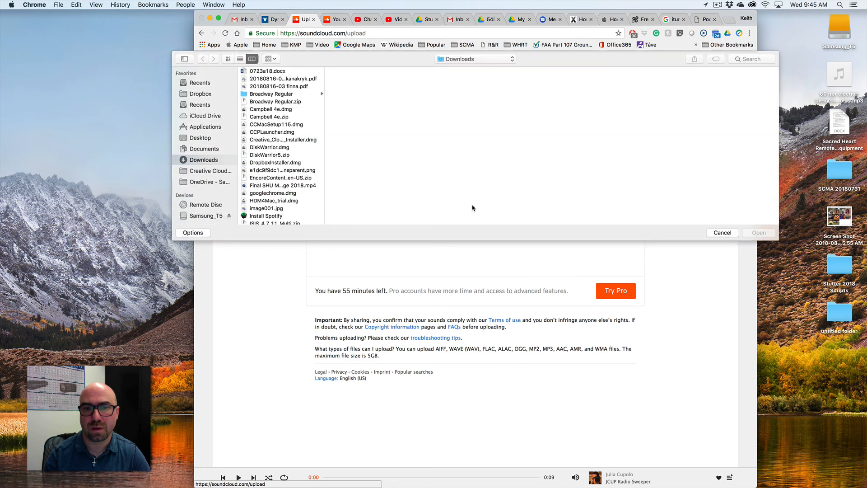
{"action": "left_click", "coordinate": [200, 93]}
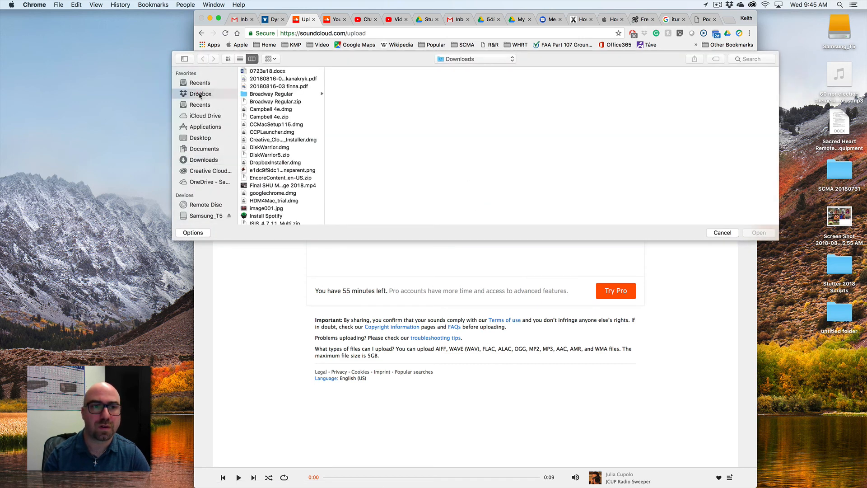
{"action": "scroll", "coordinate": [277, 122], "scroll_direction": "down", "scroll_amount": 5}
{"action": "scroll", "coordinate": [271, 127], "scroll_direction": "down", "scroll_amount": 5}
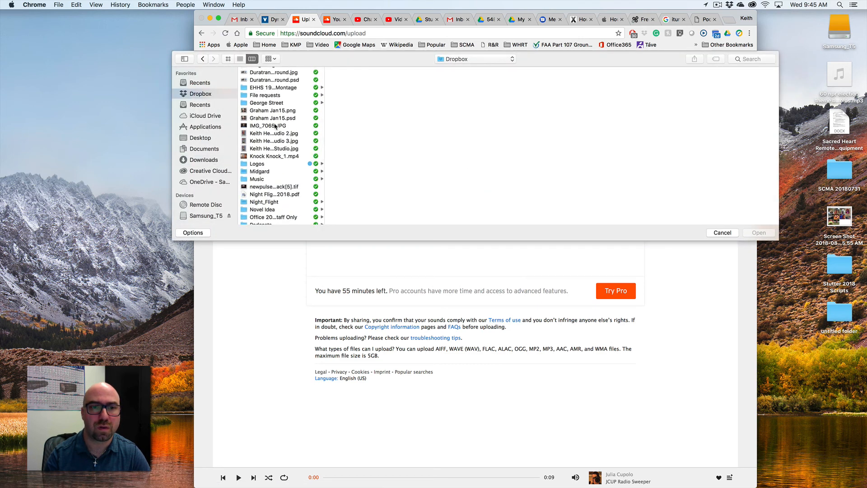
{"action": "left_click", "coordinate": [261, 130]}
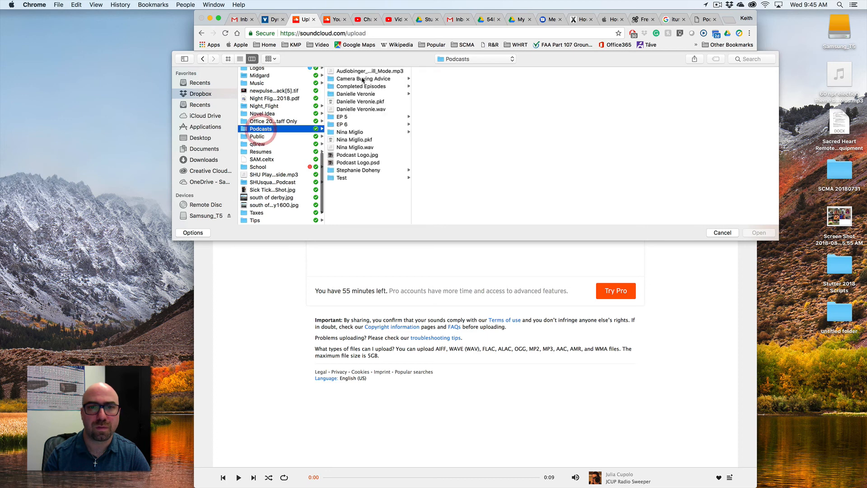
{"action": "left_click", "coordinate": [361, 86]}
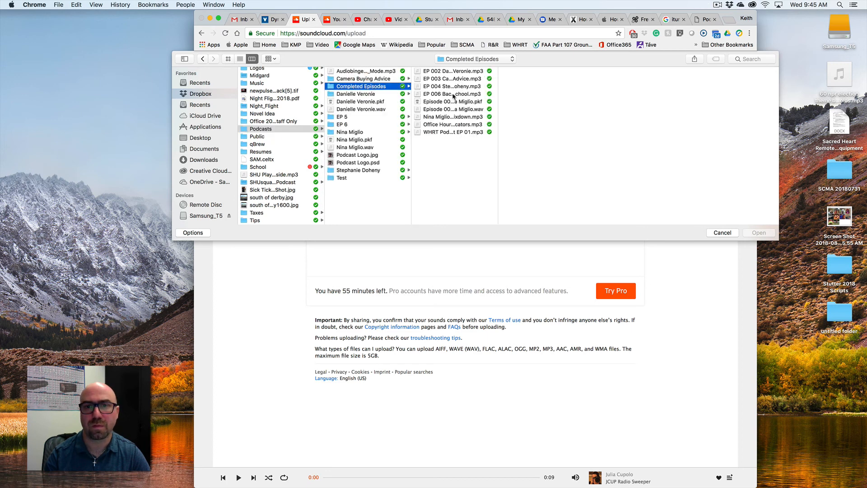
{"action": "left_click", "coordinate": [452, 95]}
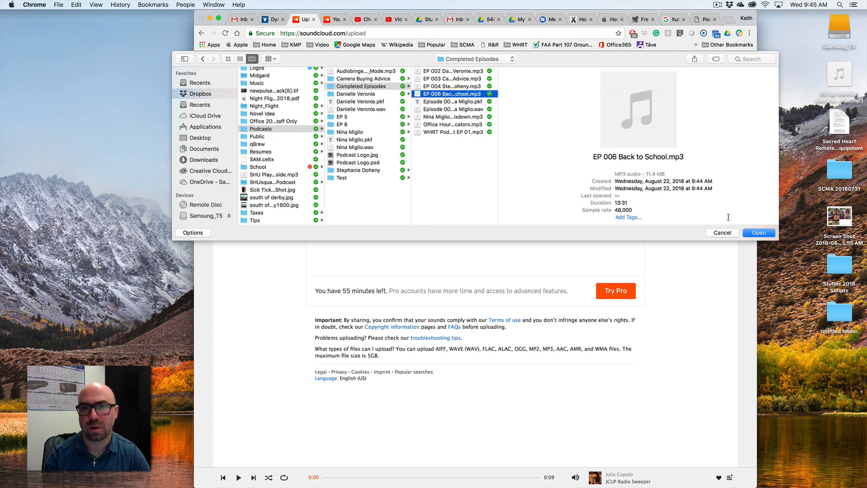
{"action": "left_click_drag", "start_coordinate": [497, 195], "coordinate": [547, 195]}
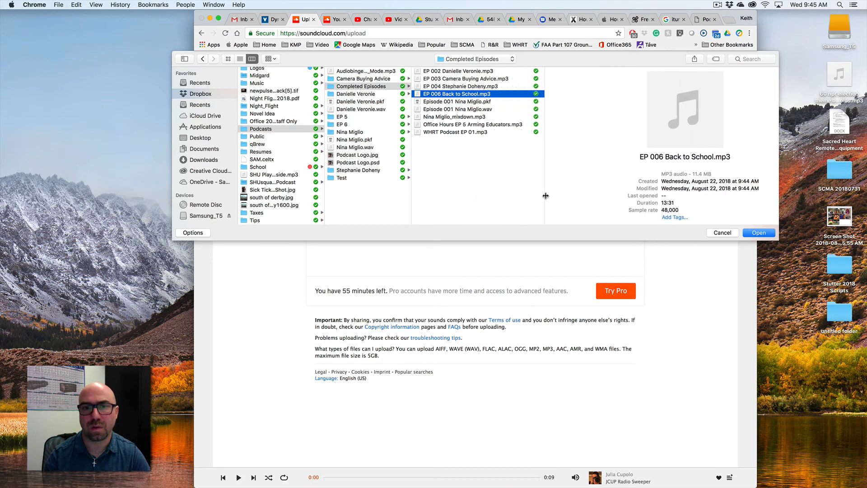
{"action": "left_click", "coordinate": [755, 233]}
{"action": "scroll", "coordinate": [753, 234], "scroll_direction": "down", "scroll_amount": 3}
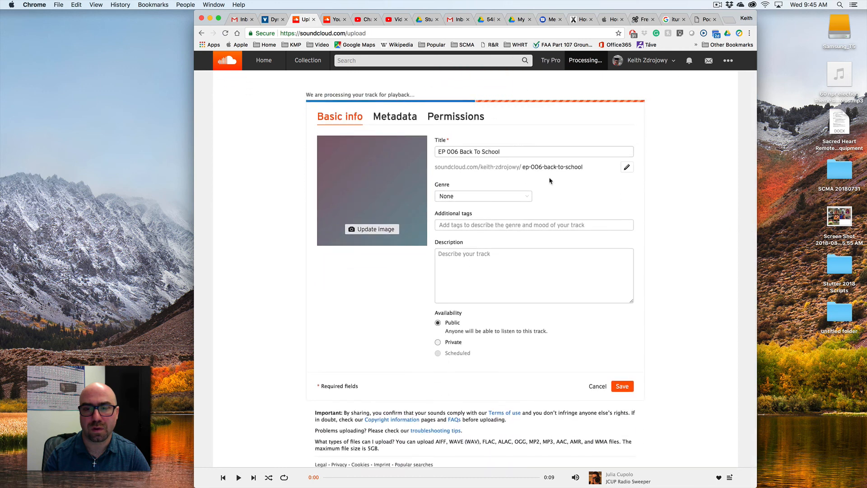
{"action": "left_click", "coordinate": [524, 196]}
Step: Pick Learning from the AUDIO section of the Genre list
{"action": "scroll", "coordinate": [508, 247], "scroll_direction": "down", "scroll_amount": 1}
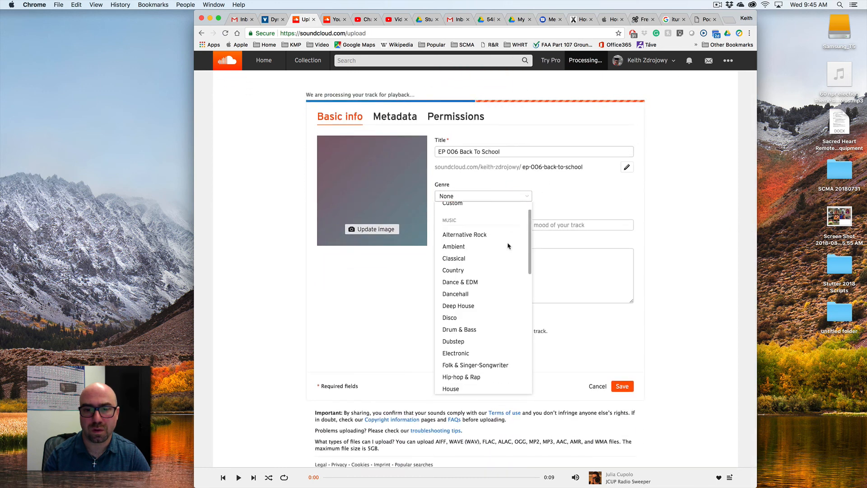
{"action": "scroll", "coordinate": [508, 246], "scroll_direction": "down", "scroll_amount": 2}
{"action": "scroll", "coordinate": [507, 246], "scroll_direction": "up", "scroll_amount": 3}
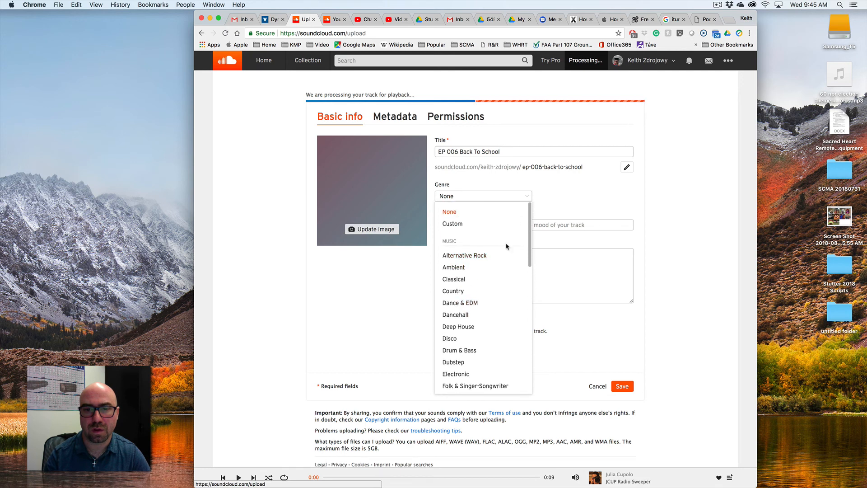
{"action": "scroll", "coordinate": [507, 246], "scroll_direction": "down", "scroll_amount": 5}
{"action": "scroll", "coordinate": [507, 247], "scroll_direction": "down", "scroll_amount": 5}
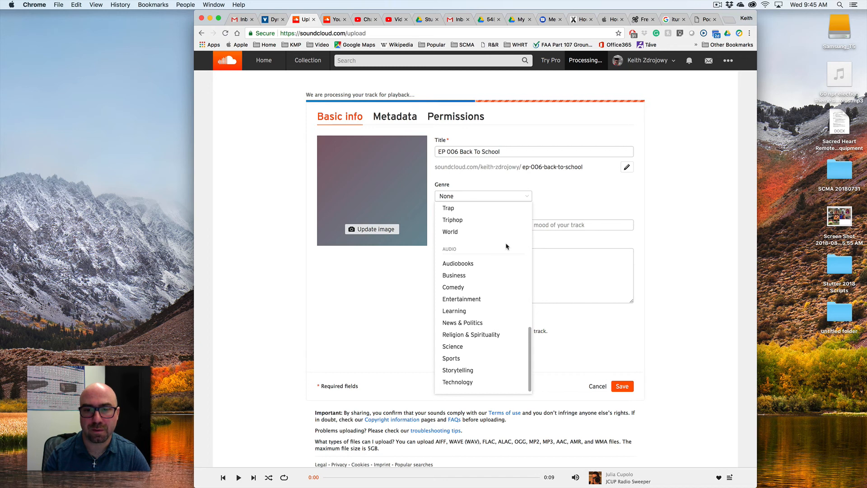
{"action": "left_click", "coordinate": [452, 311]}
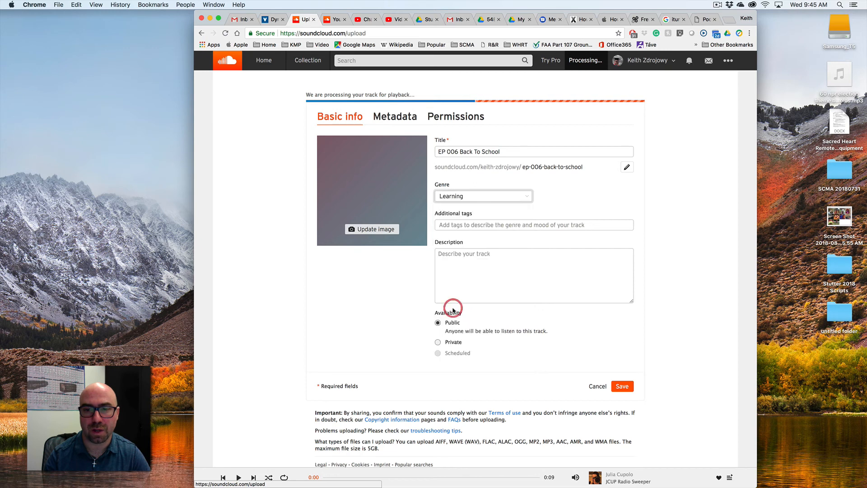
Step: Add the tags cameras and hard drive, correcting typos along the way
{"action": "left_click", "coordinate": [483, 223]}
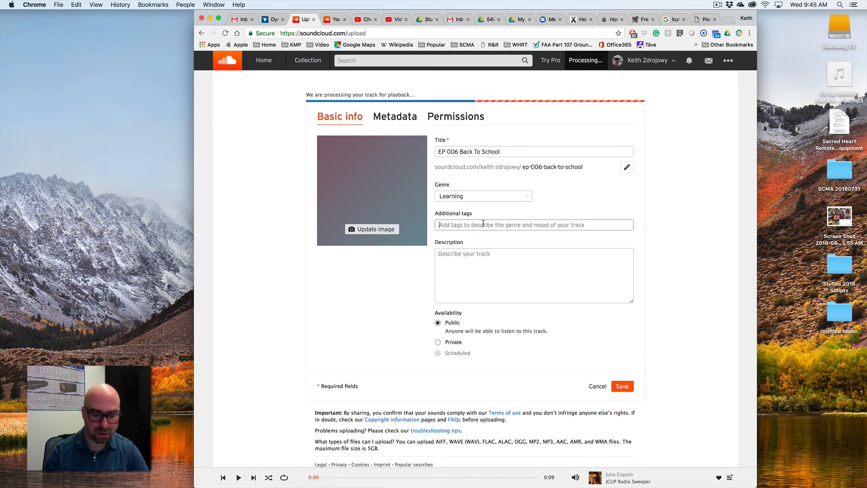
{"action": "key", "text": "BackSpace"}
{"action": "type", "text": "camers"}
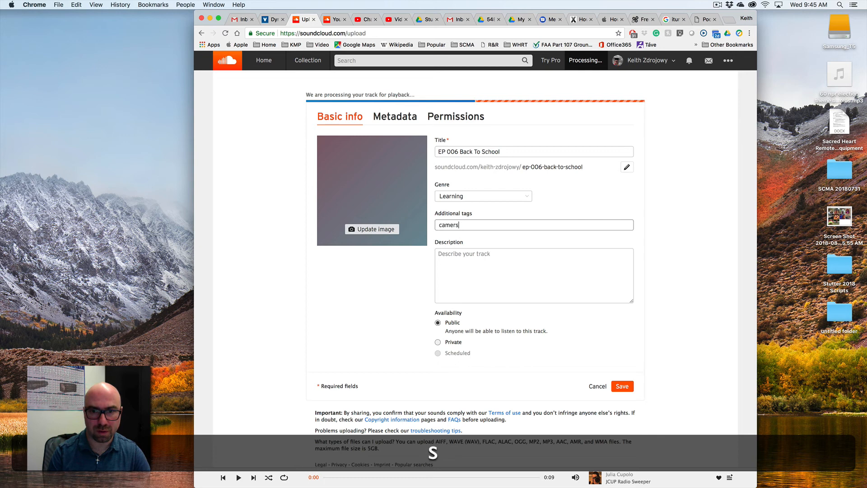
{"action": "key", "text": "BackSpace"}
{"action": "type", "text": "a"}
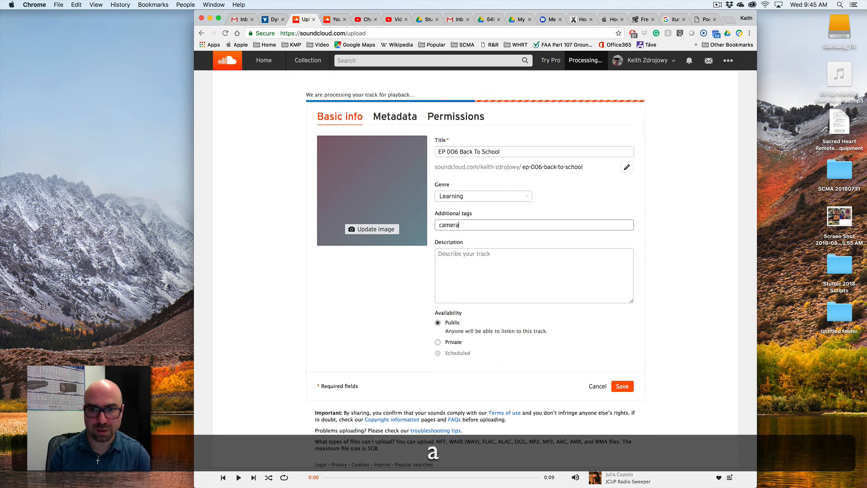
{"action": "key", "text": "Return"}
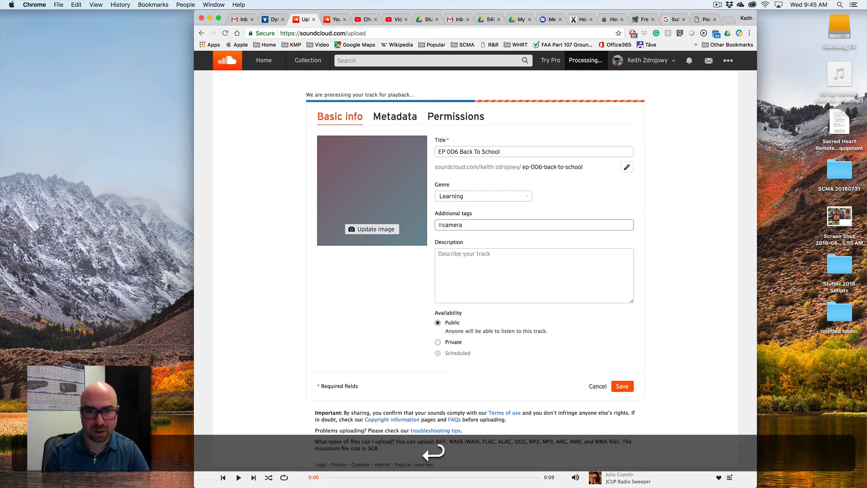
{"action": "key", "text": "BackSpace"}
{"action": "type", "text": "cameras"}
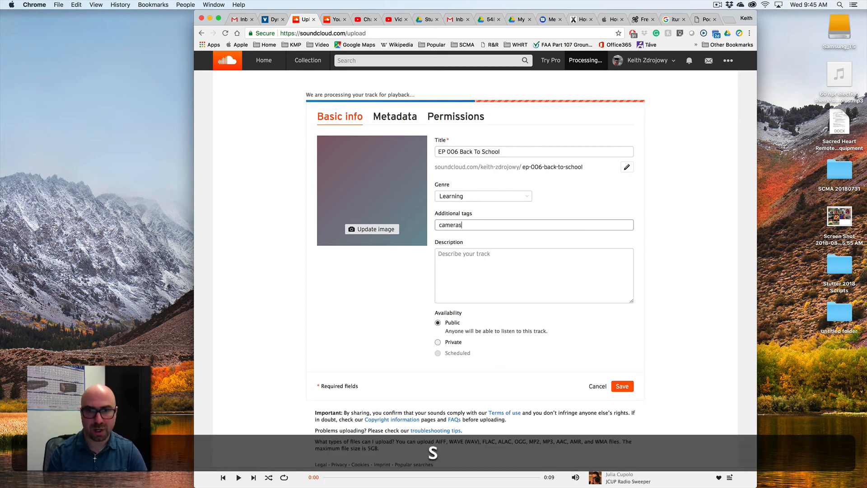
{"action": "key", "text": "Return"}
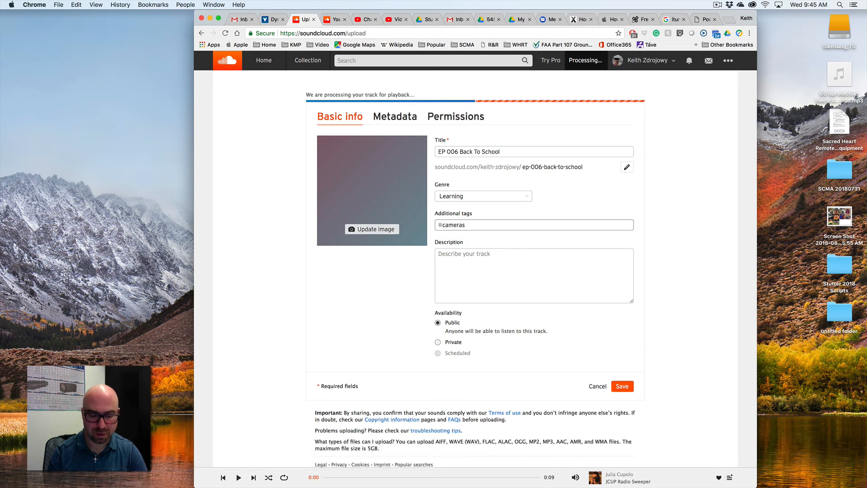
{"action": "type", "text": "sony"}
{"action": "key", "text": "Return"}
{"action": "key", "text": "BackSpace"}
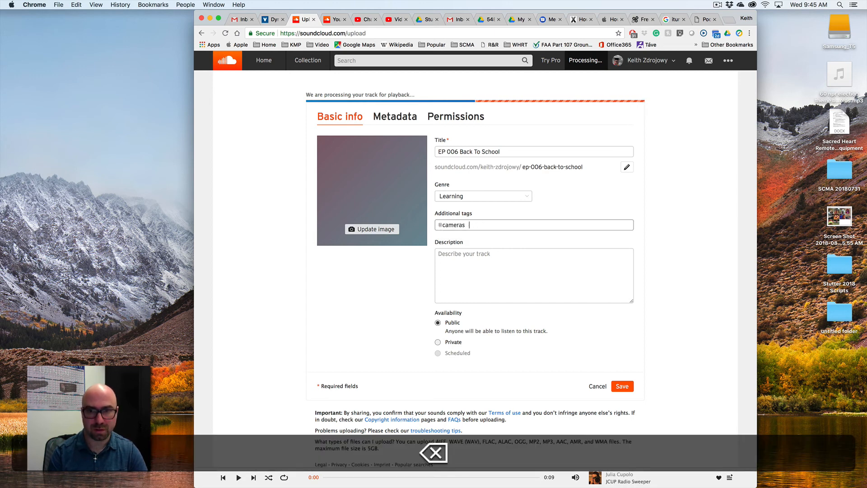
{"action": "type", "text": "caa"}
{"action": "key", "text": "BackSpace"}
{"action": "type", "text": "n"}
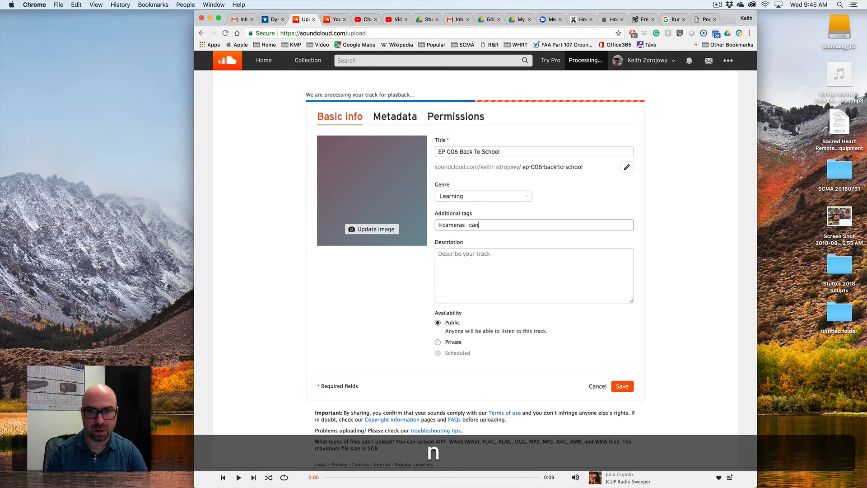
{"action": "type", "text": "on"}
{"action": "key", "text": "Return"}
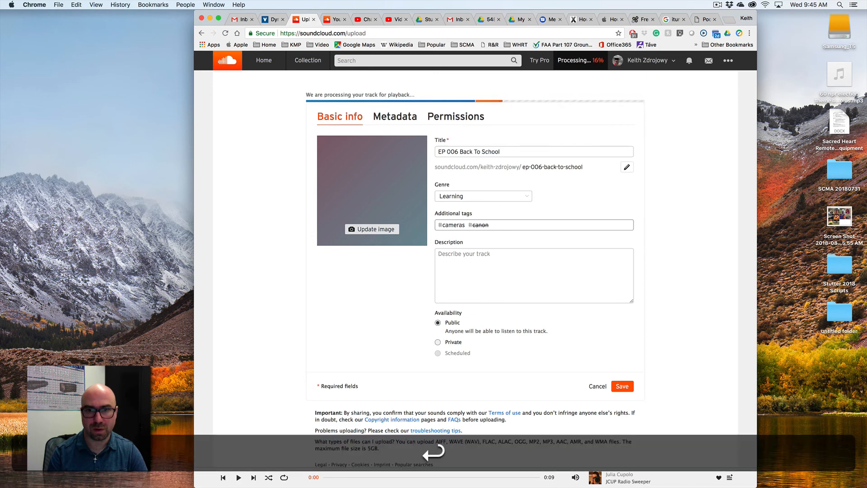
{"action": "key", "text": "BackSpace"}
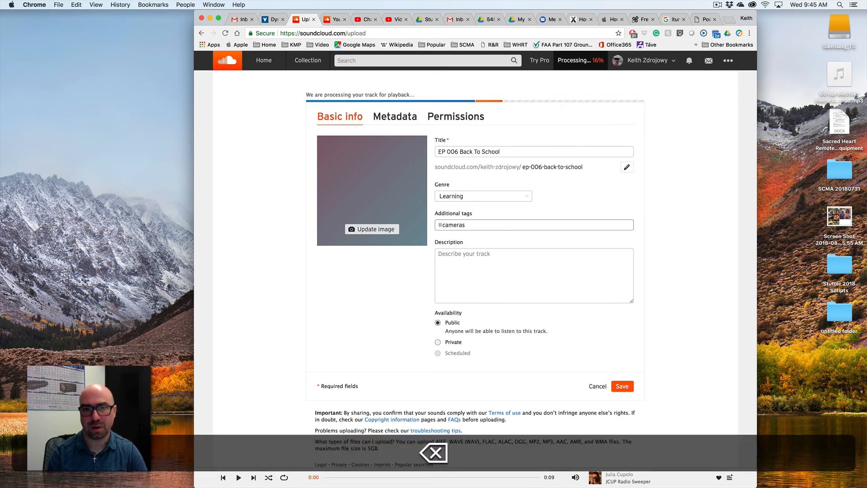
{"action": "type", "text": "hard drives"}
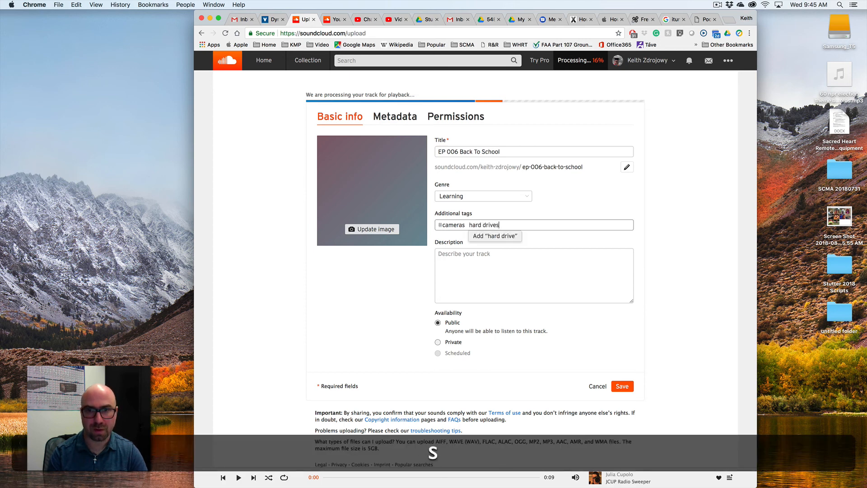
{"action": "key", "text": "Return"}
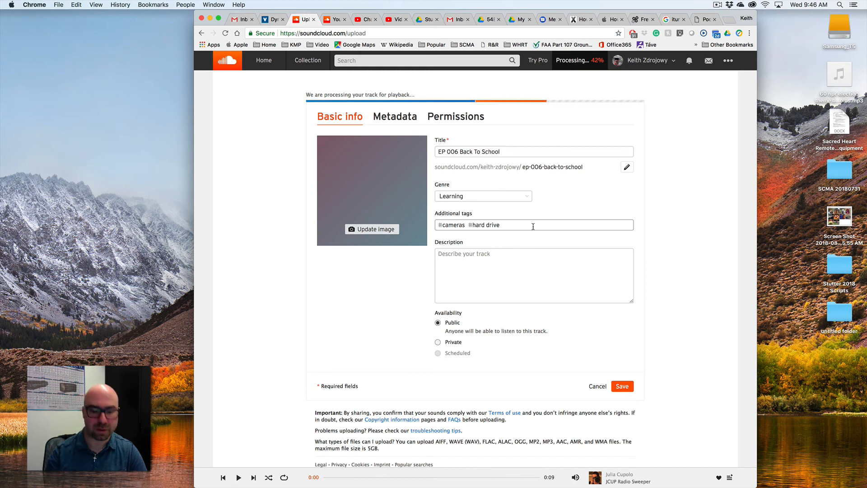
Step: Add the tags canon, sony, lumix, nikon, software and adobe
{"action": "type", "text": "canon"}
{"action": "key", "text": "Return"}
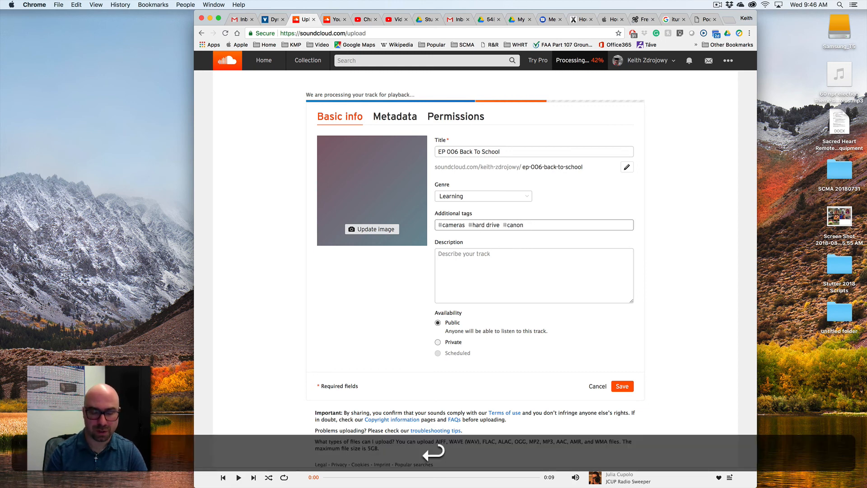
{"action": "type", "text": "sony"}
{"action": "key", "text": "Return"}
{"action": "type", "text": "l"}
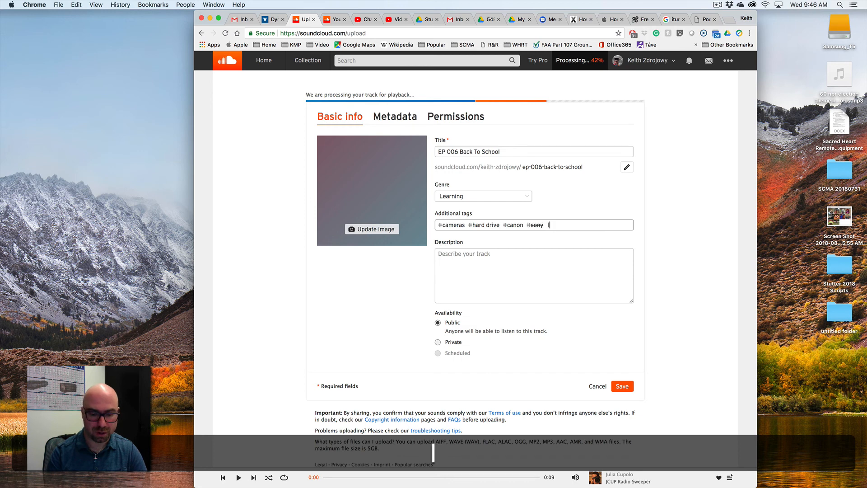
{"action": "type", "text": "umix"}
{"action": "key", "text": "Return"}
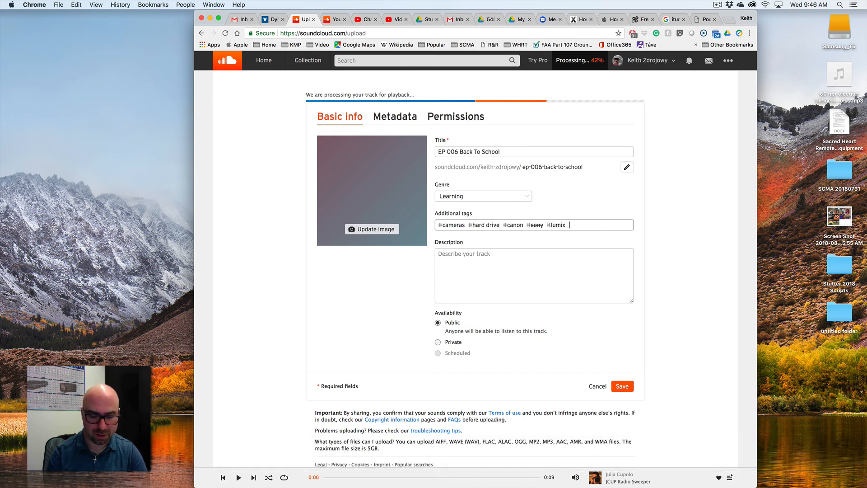
{"action": "type", "text": "nikon"}
{"action": "key", "text": "Return"}
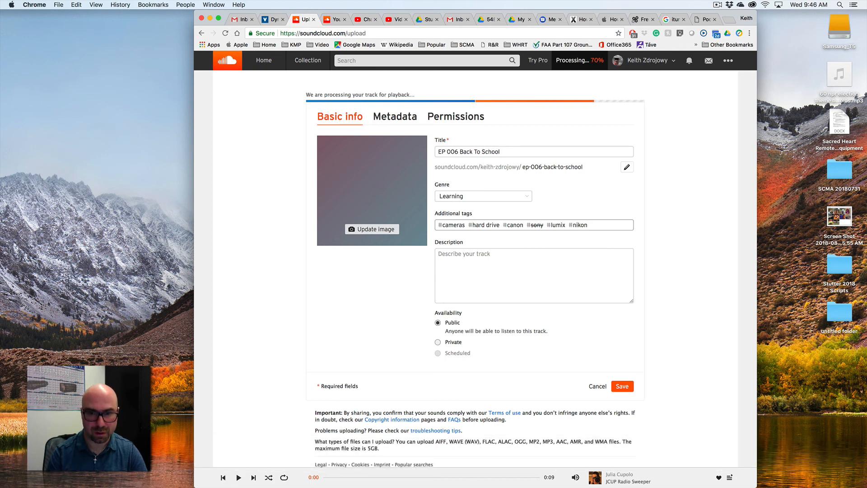
{"action": "type", "text": "software"}
{"action": "key", "text": "Return"}
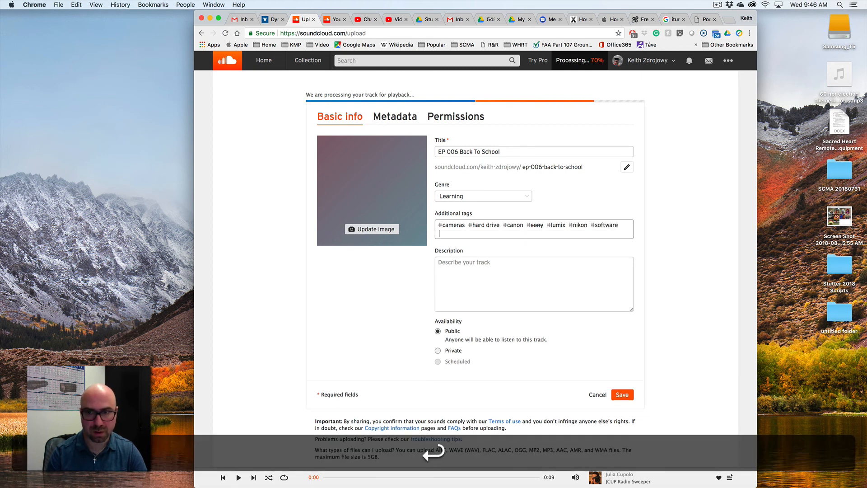
{"action": "type", "text": "adobe"}
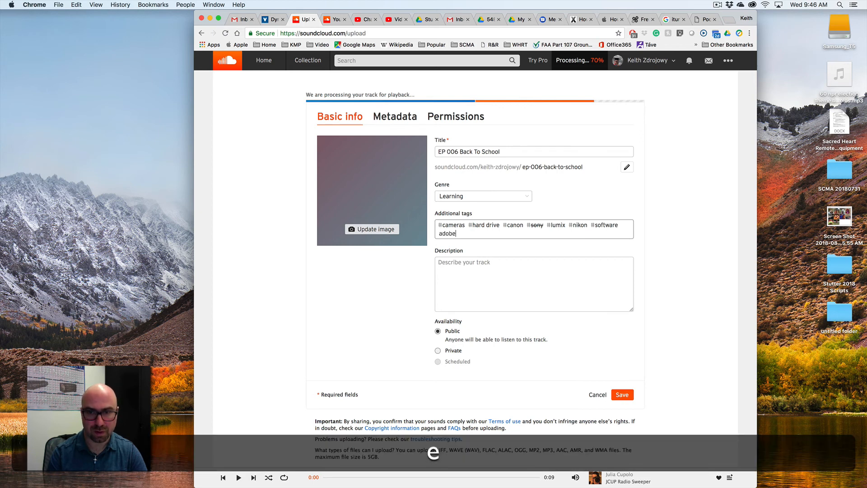
{"action": "key", "text": "Return"}
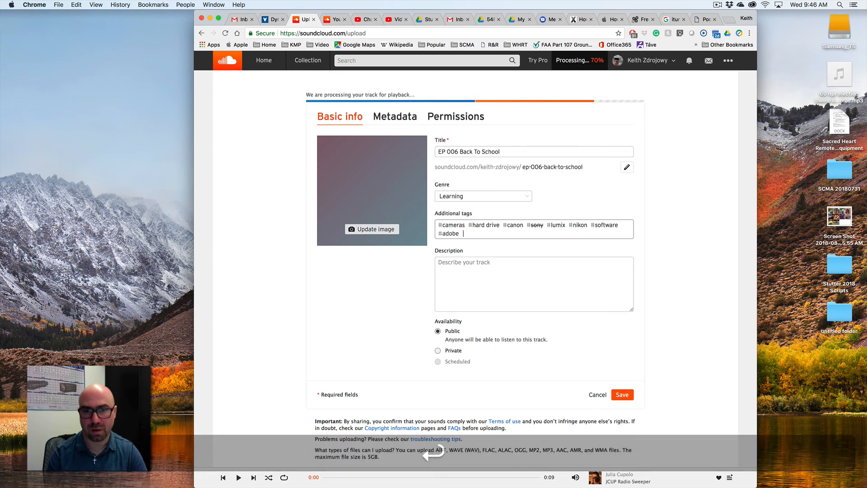
{"action": "left_click", "coordinate": [464, 269]}
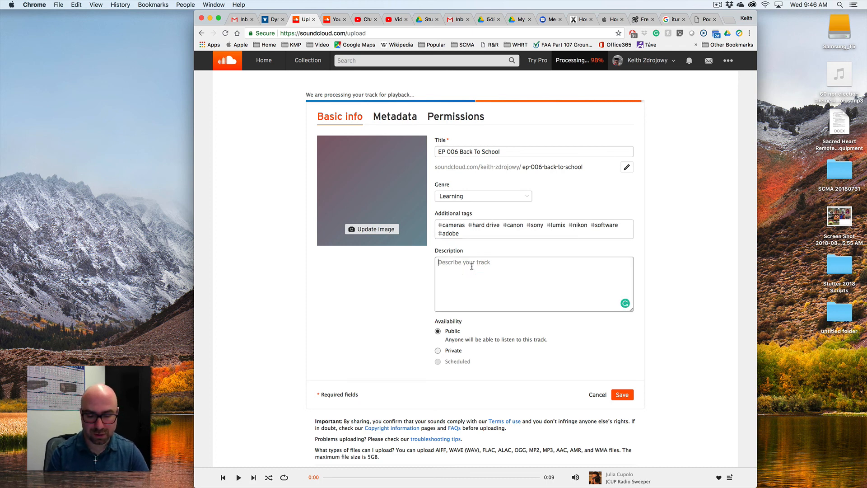
Step: Begin the description with 'Talking back to school for Communications Students' and the advice sentence
{"action": "key", "text": "shift"}
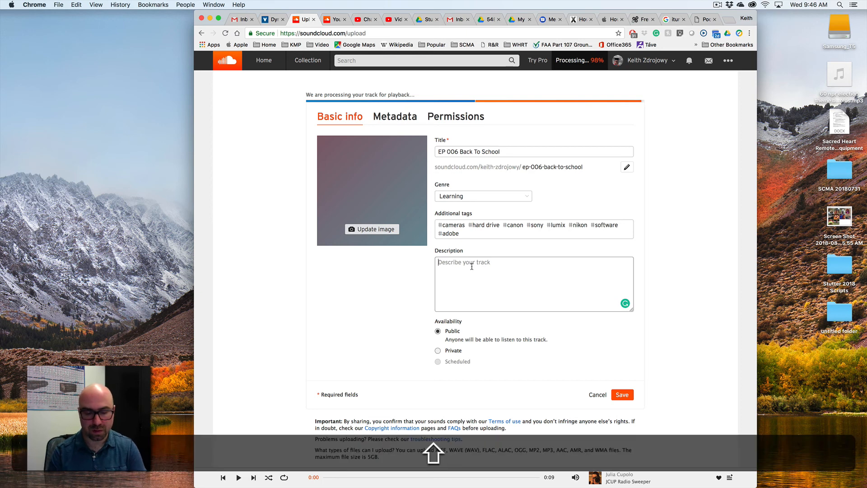
{"action": "type", "text": "Talking "}
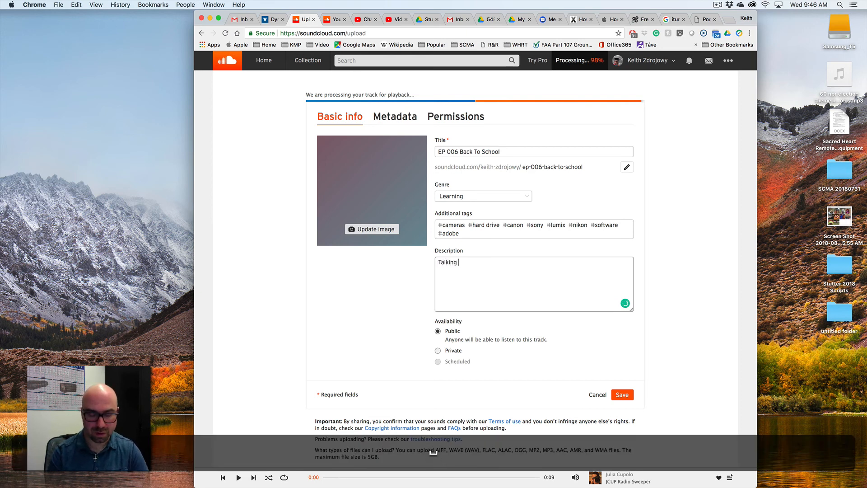
{"action": "type", "text": "back to schoo"}
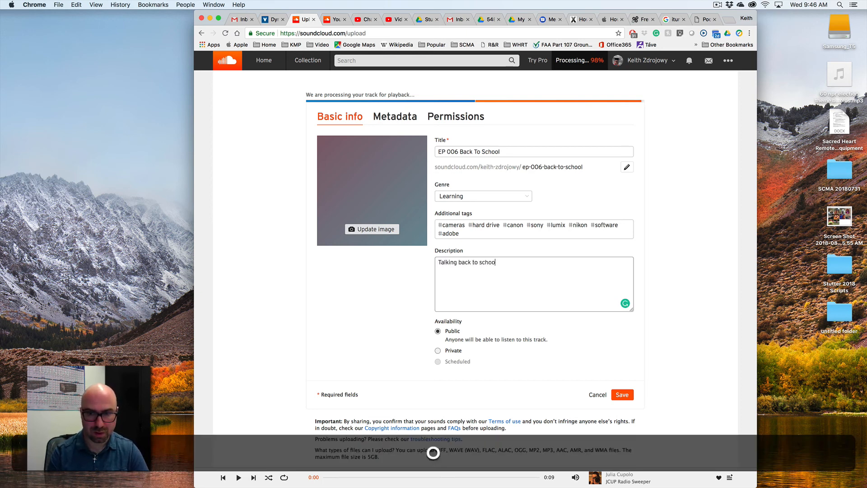
{"action": "type", "text": "l for Com"}
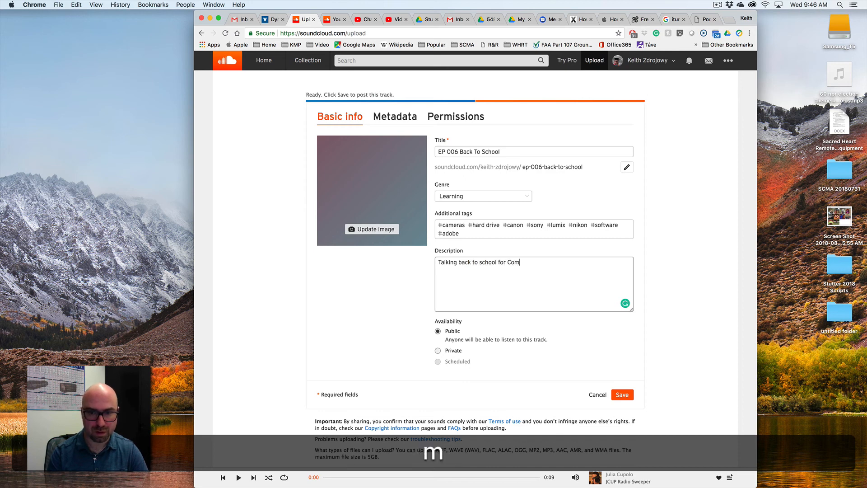
{"action": "type", "text": "munications "}
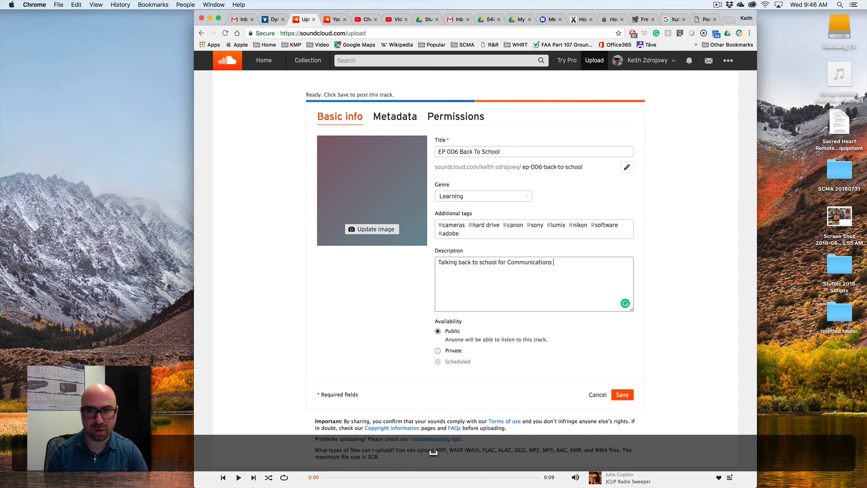
{"action": "type", "text": "St"}
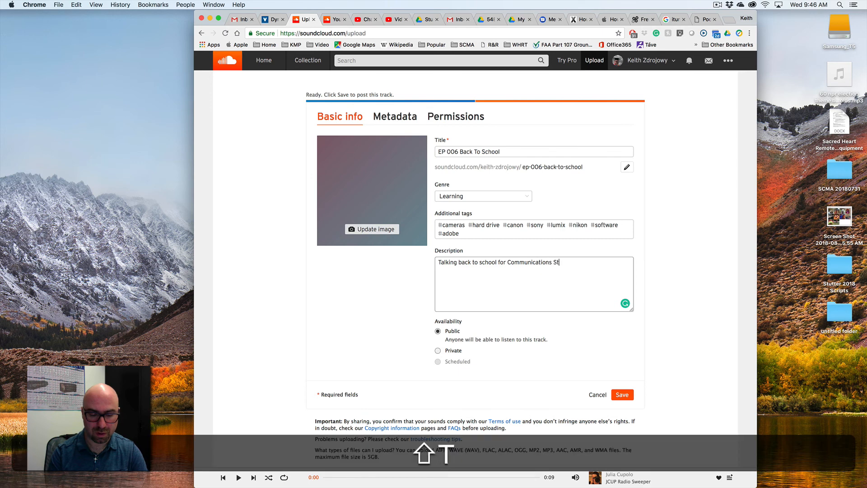
{"action": "type", "text": "udene"}
{"action": "key", "text": "BackSpace"}
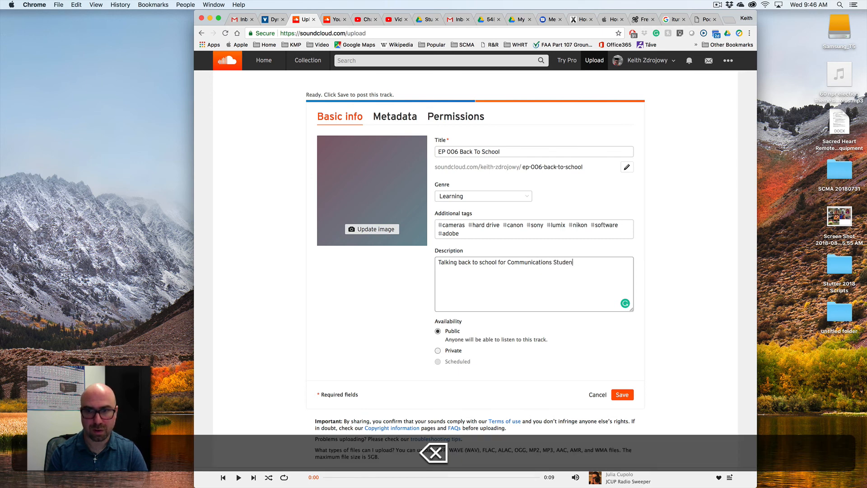
{"action": "type", "text": "ts"}
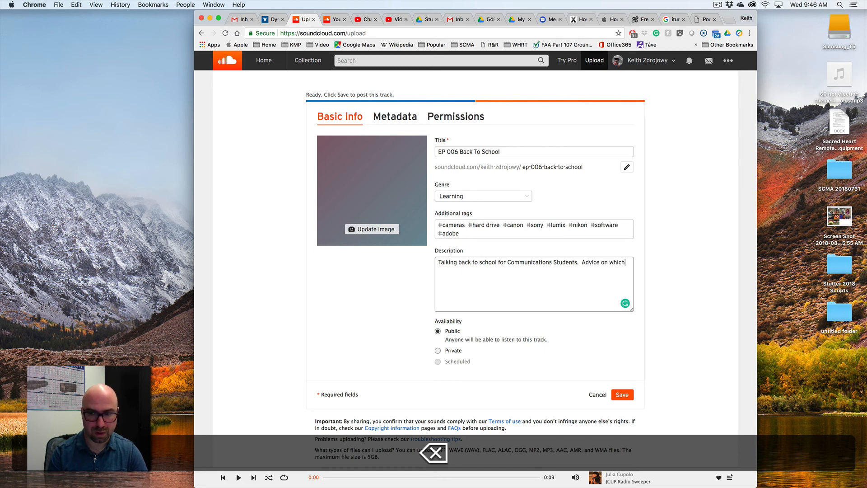
{"action": "type", "text": ".  Advice on which"}
{"action": "key", "text": "BackSpace"}
{"action": "key", "text": "BackSpace"}
{"action": "key", "text": "BackSpace"}
{"action": "key", "text": "BackSpace"}
{"action": "key", "text": "BackSpace"}
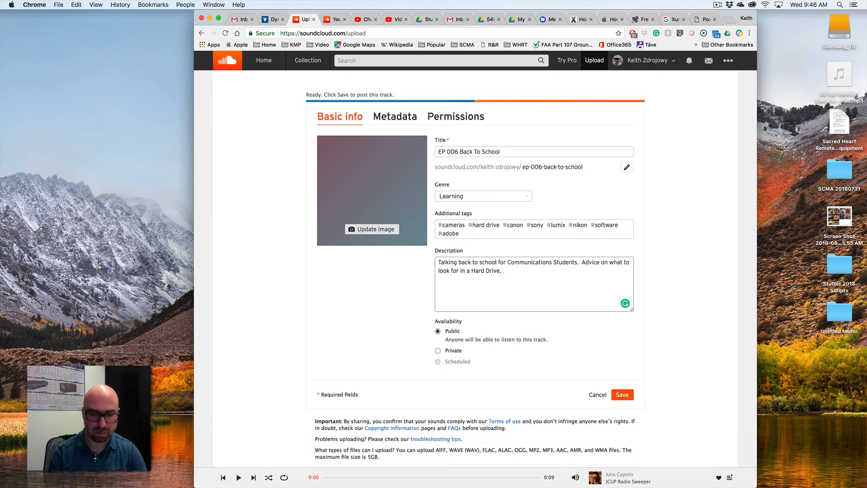
{"action": "key", "text": "shift"}
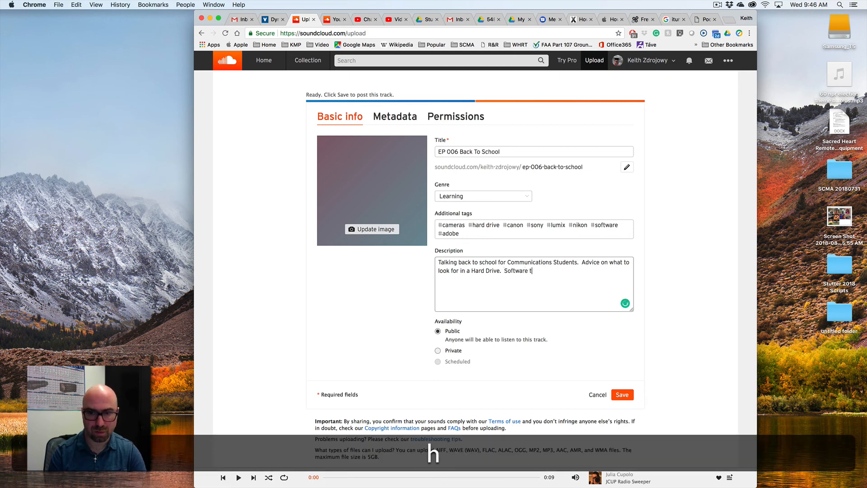
{"action": "type", "text": "should ha"}
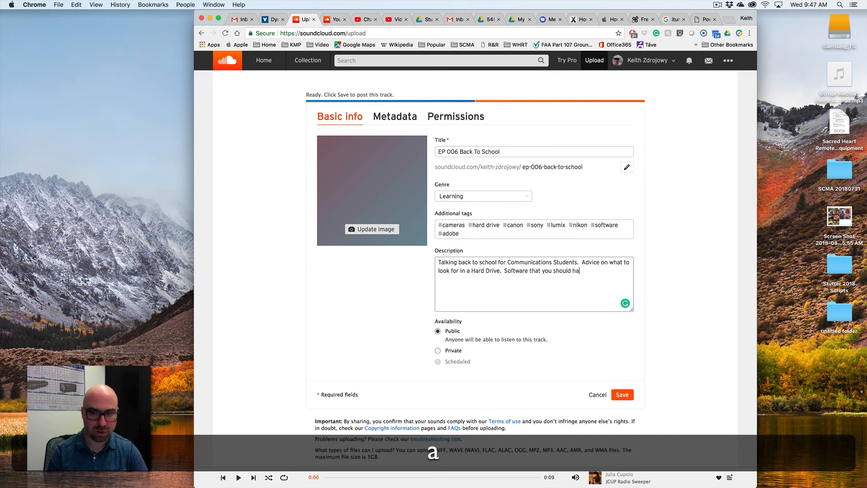
{"action": "type", "text": "ve, a"}
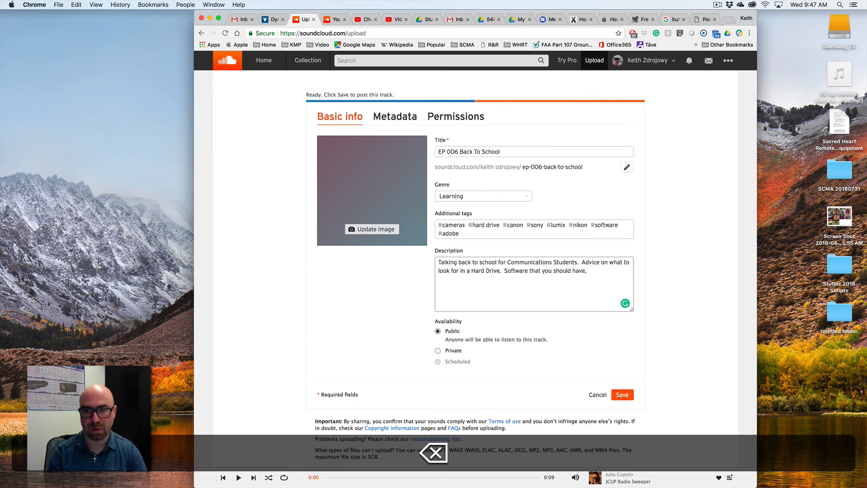
{"action": "key", "text": "BackSpace"}
{"action": "key", "text": "BackSpace"}
{"action": "type", "text": "e"}
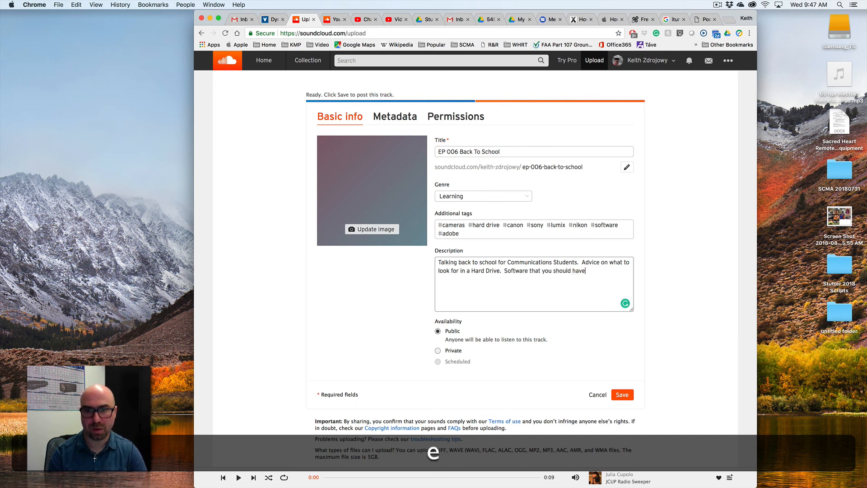
Step: Merge in the software point and end with ', and what camera should you buy?'
{"action": "left_click", "coordinate": [507, 271]}
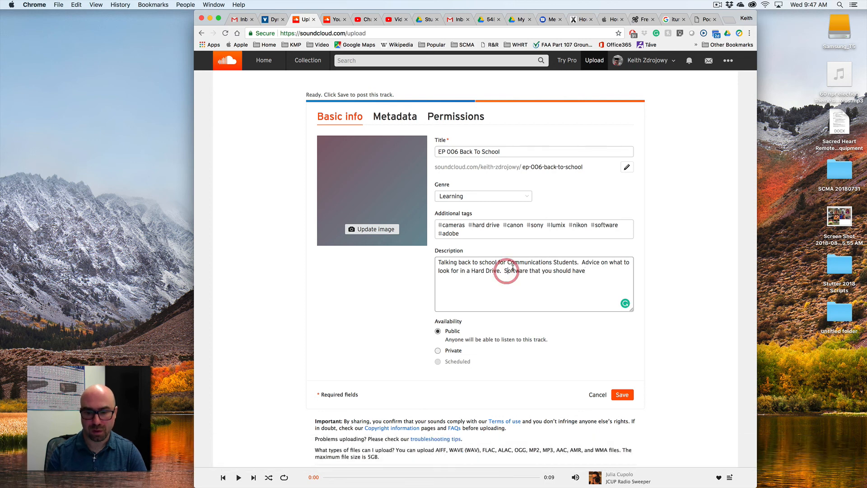
{"action": "key", "text": "BackSpace"}
{"action": "key", "text": "BackSpace"}
{"action": "key", "text": "BackSpace"}
{"action": "key", "text": "BackSpace"}
{"action": "type", "text": ", s"}
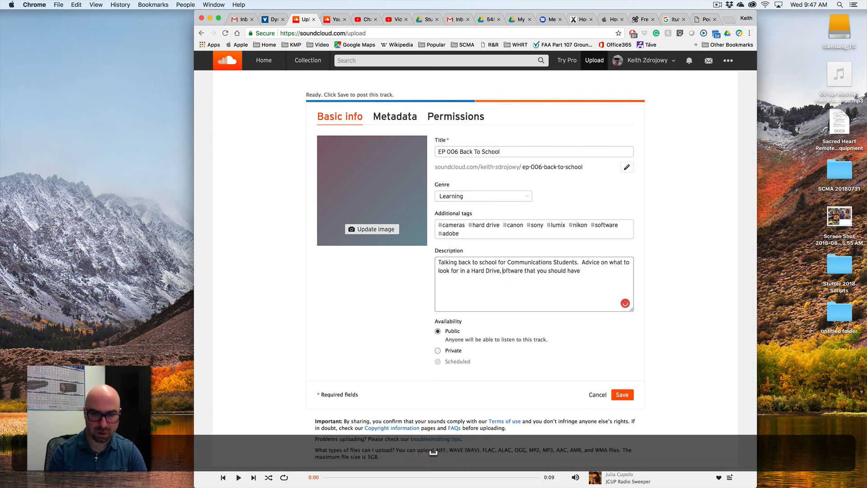
{"action": "left_click", "coordinate": [596, 271]}
{"action": "type", "text": ", "}
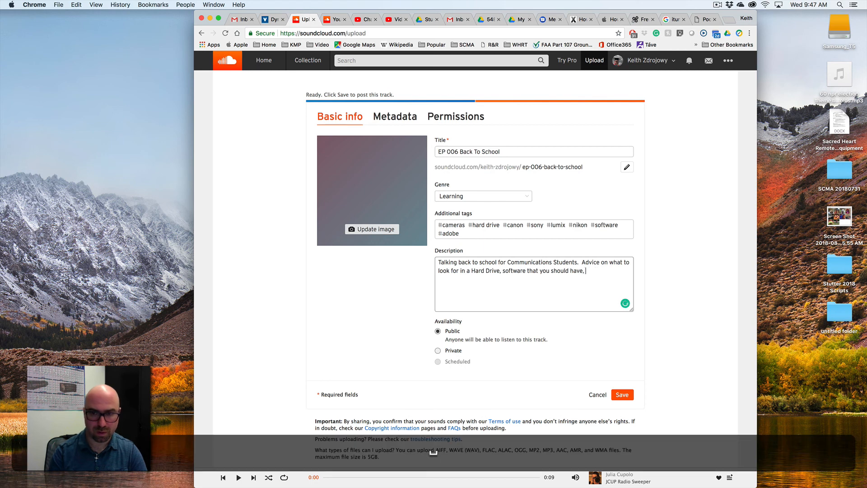
{"action": "type", "text": "and wh"}
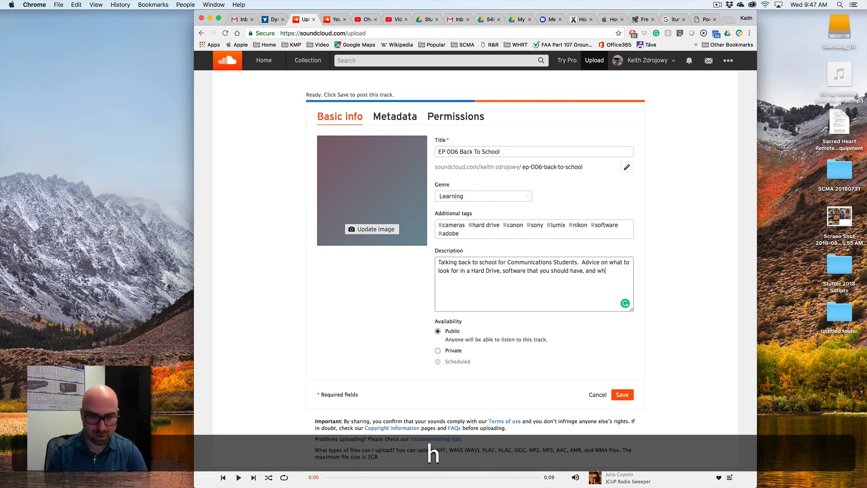
{"action": "type", "text": "at camera s"}
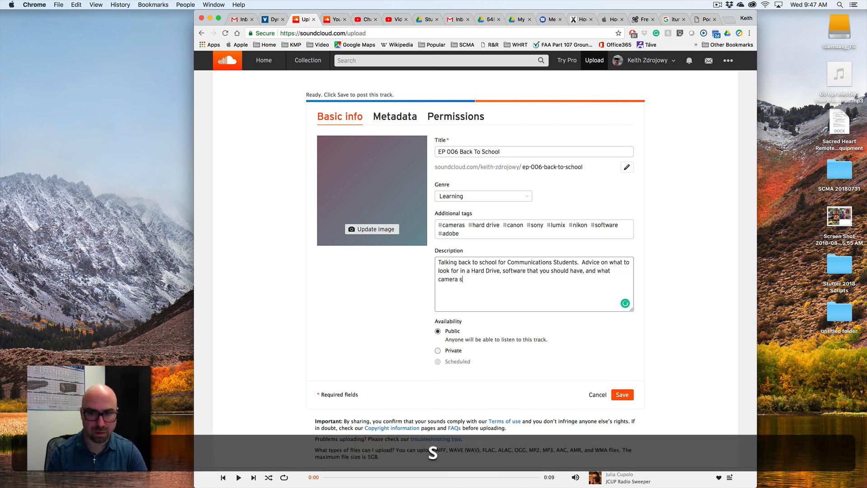
{"action": "type", "text": "hould you bnuy"}
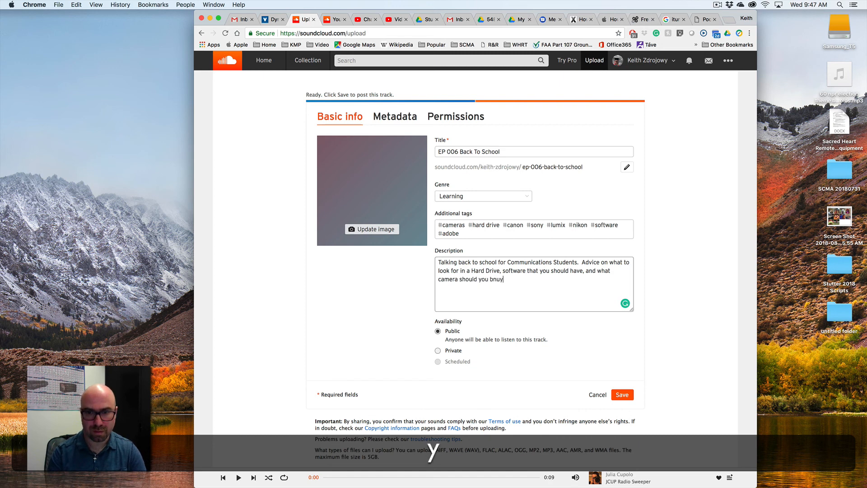
{"action": "key", "text": "BackSpace"}
{"action": "type", "text": "uy?"}
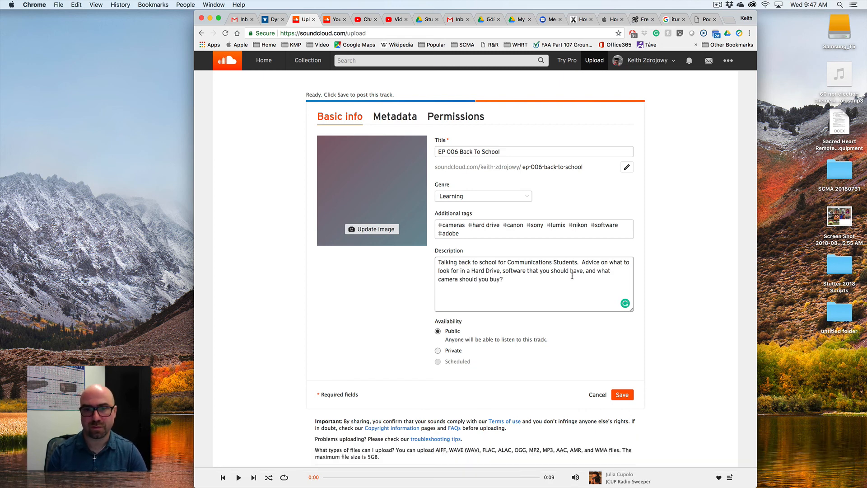
Step: Save the track to post it on SoundCloud, then launch iTunes via Spotlight
{"action": "left_click", "coordinate": [622, 395]}
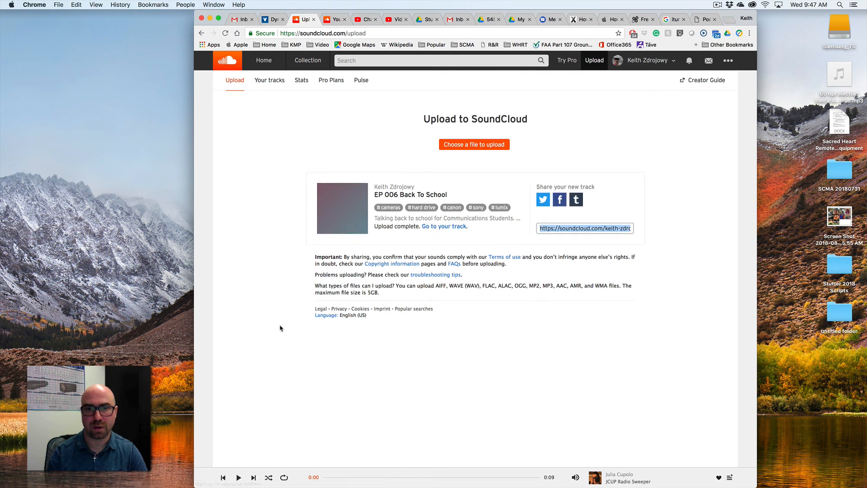
{"action": "mouse_move", "coordinate": [387, 484]}
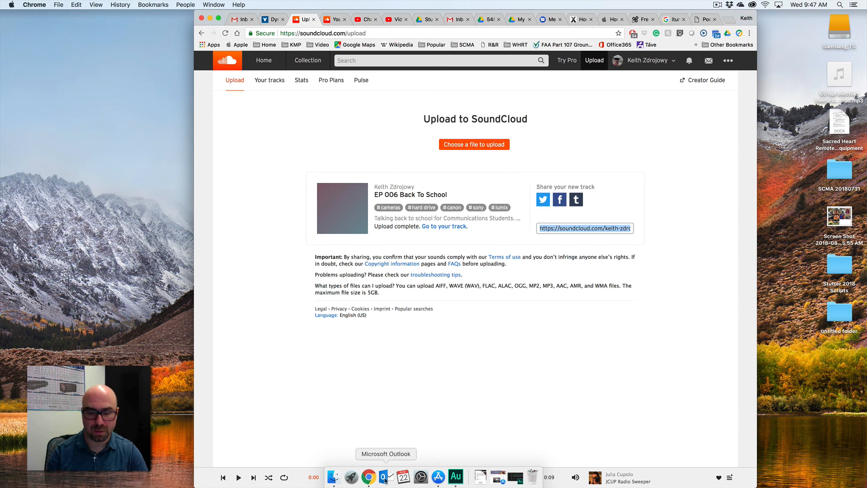
{"action": "key", "text": "super+space"}
{"action": "type", "text": "itun"}
{"action": "key", "text": "Return"}
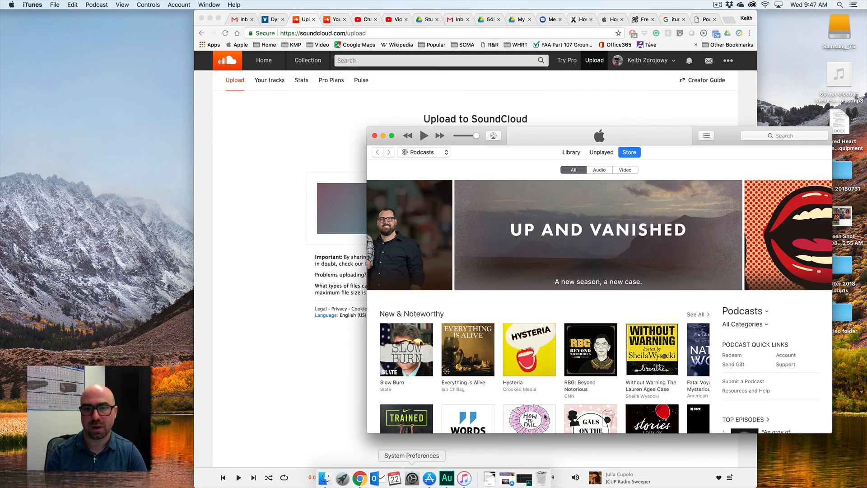
Step: Rerun the 'office hours w/ prof' store search and rearrange the iTunes and browser windows
{"action": "left_click", "coordinate": [779, 136]}
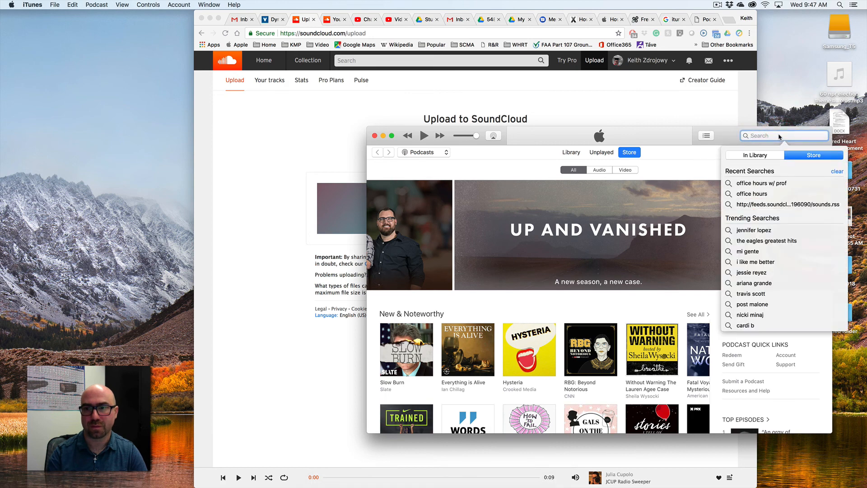
{"action": "left_click", "coordinate": [771, 182]}
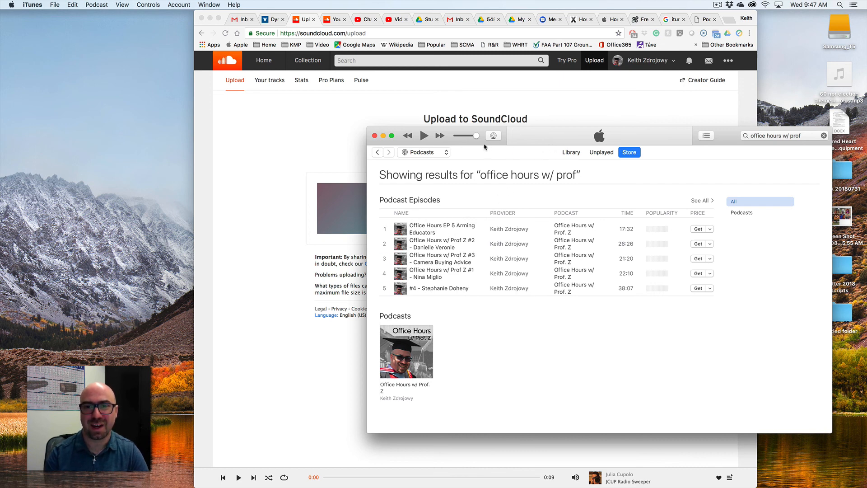
{"action": "left_click_drag", "start_coordinate": [480, 144], "coordinate": [492, 146]}
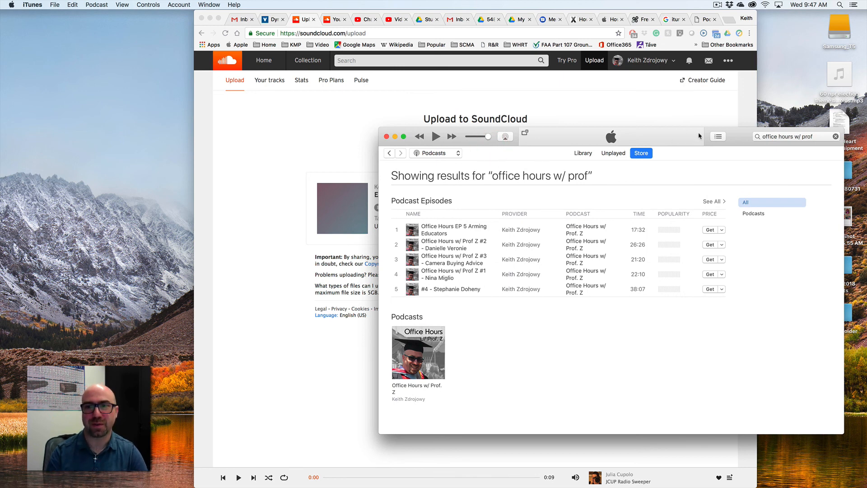
{"action": "left_click_drag", "start_coordinate": [617, 15], "coordinate": [539, 14]}
{"action": "left_click", "coordinate": [749, 146]}
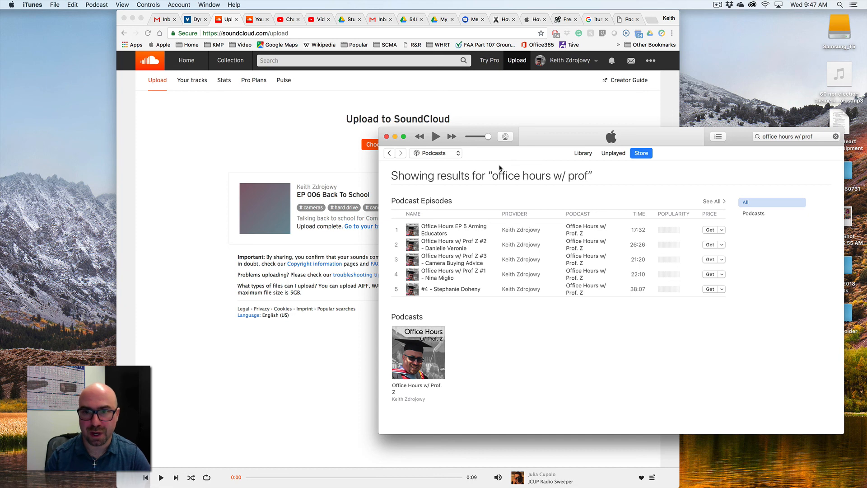
Step: Open the Office Hours w/ Prof. Z store page and subscribe, confirming the dialog
{"action": "left_click", "coordinate": [429, 354]}
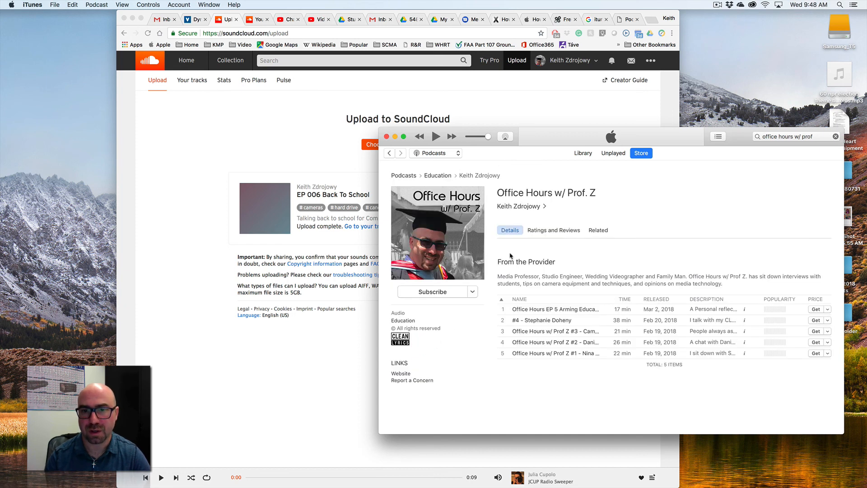
{"action": "left_click", "coordinate": [451, 295]}
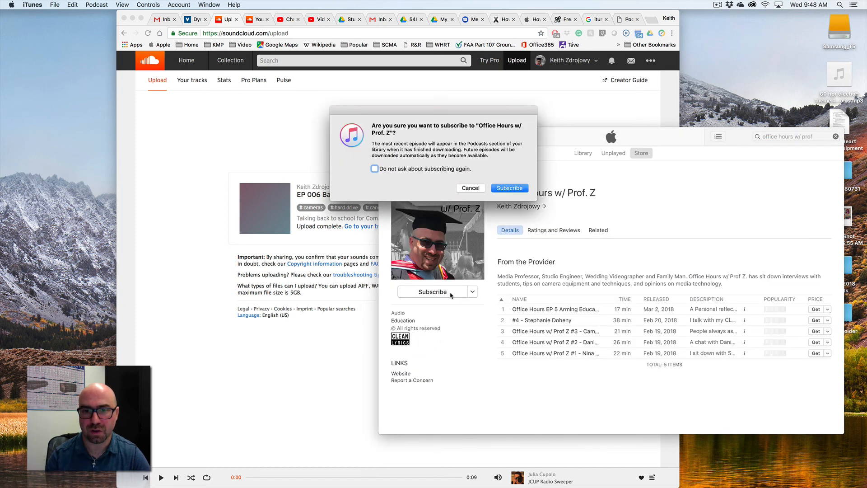
{"action": "left_click", "coordinate": [510, 188]}
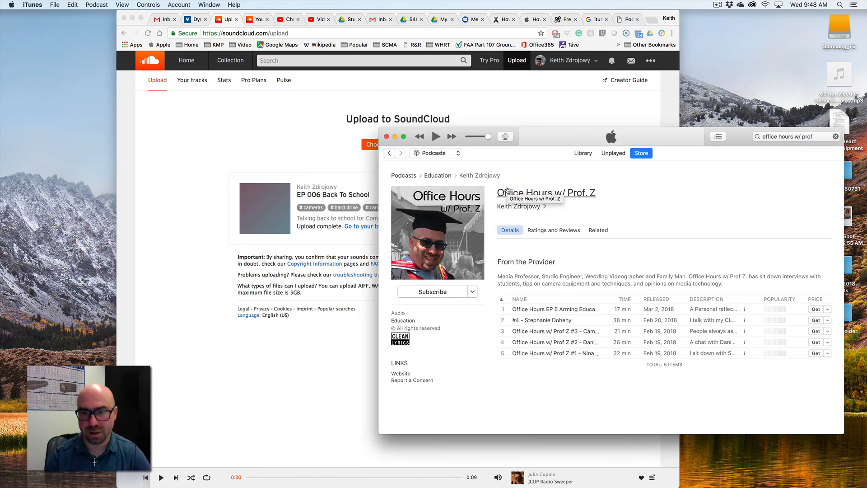
{"action": "left_click", "coordinate": [477, 292]}
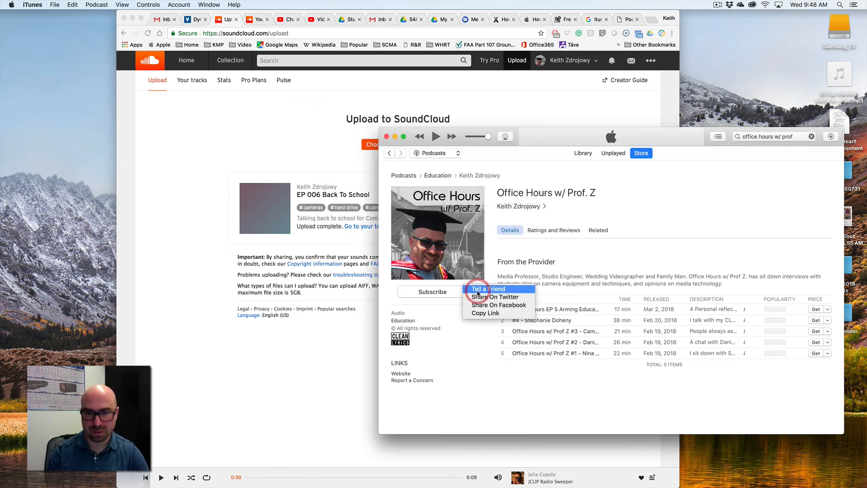
{"action": "left_click", "coordinate": [458, 315]}
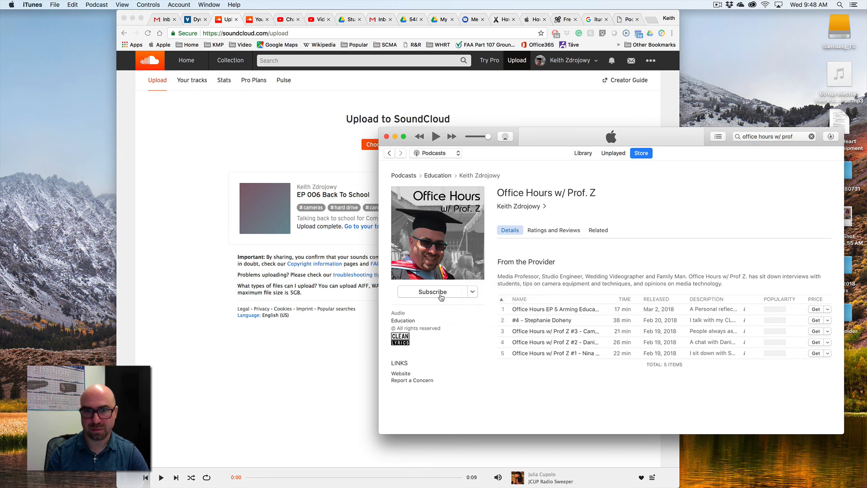
Step: Check the podcast's ratings and reviews, then subscribe again and confirm
{"action": "left_click", "coordinate": [547, 230]}
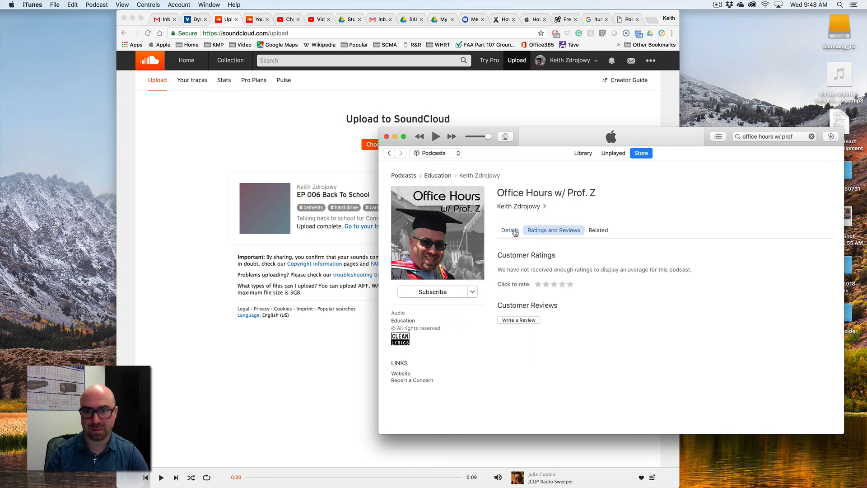
{"action": "left_click", "coordinate": [515, 231]}
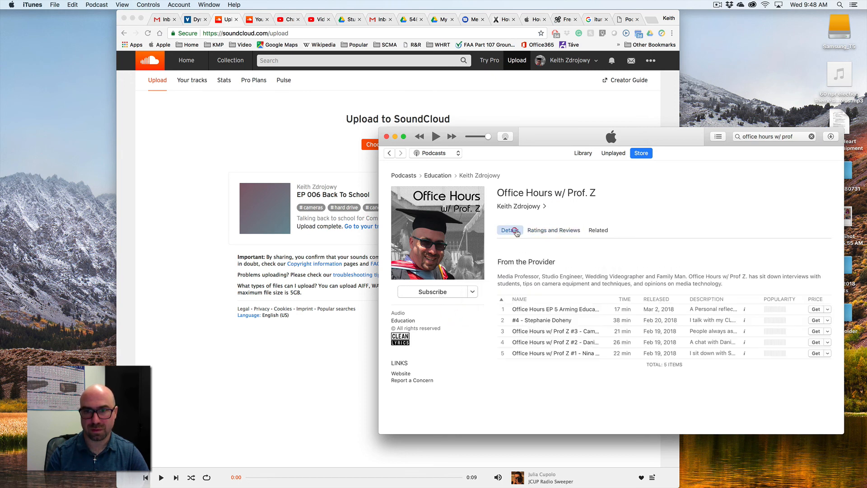
{"action": "left_click", "coordinate": [425, 294]}
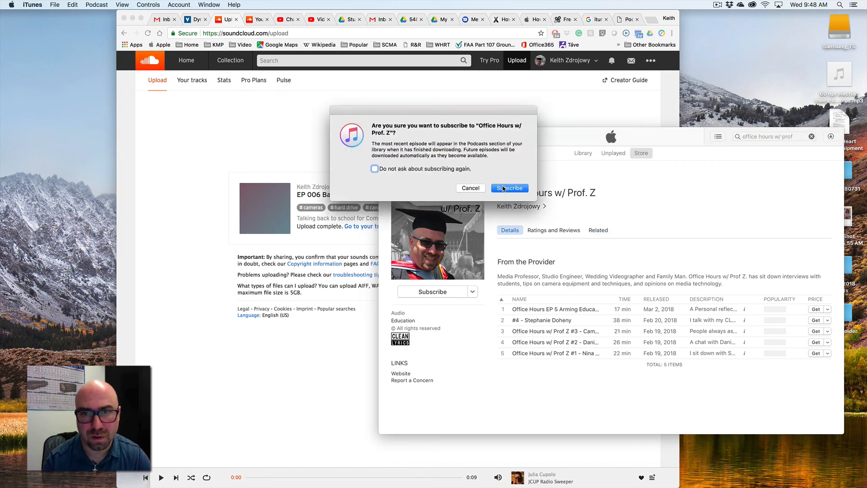
{"action": "left_click", "coordinate": [504, 188]}
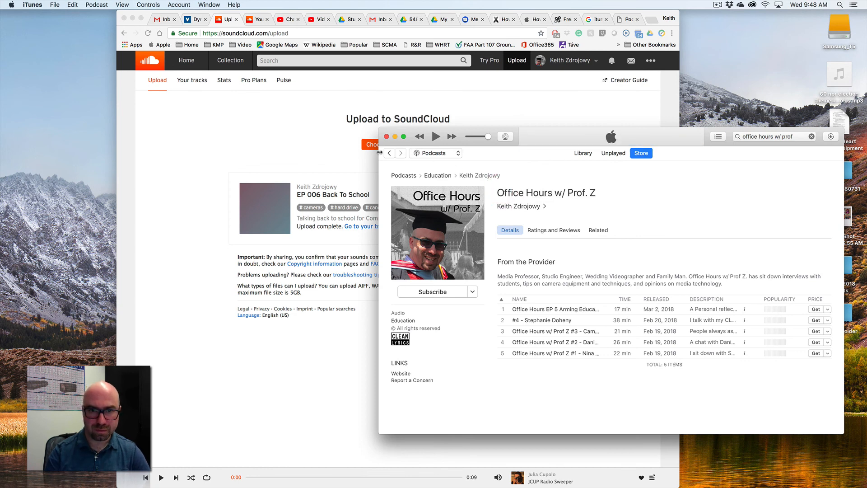
Step: Switch iTunes from the store to the podcast library
{"action": "left_click", "coordinate": [424, 154]}
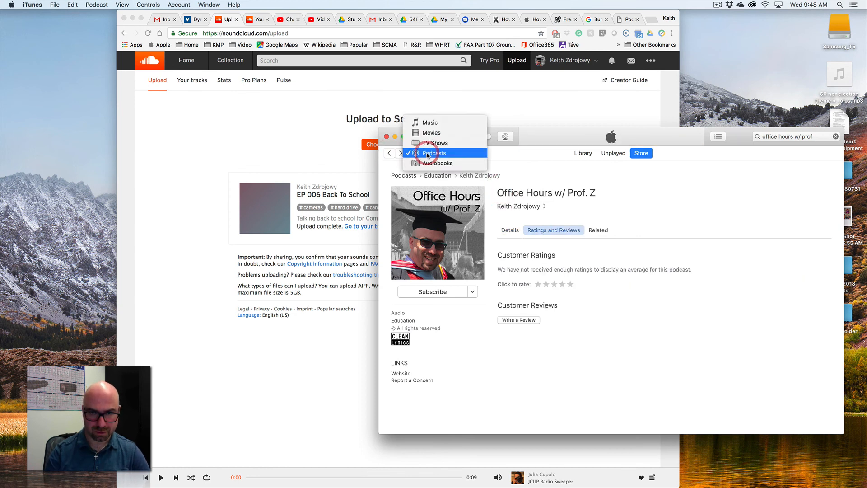
{"action": "left_click", "coordinate": [546, 158]}
{"action": "left_click", "coordinate": [583, 153]}
Step: Show the Podcasts section with sync turned on, skip store sign-in, and continue to the listing
{"action": "left_click", "coordinate": [418, 186]}
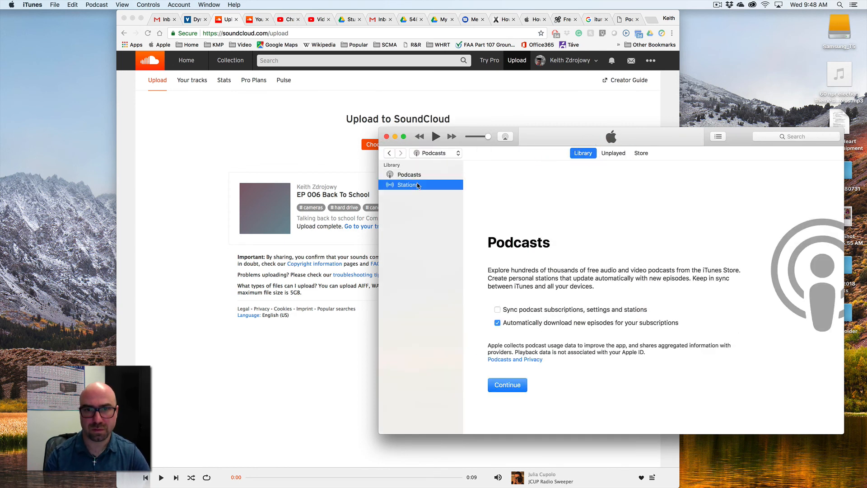
{"action": "left_click", "coordinate": [419, 175]}
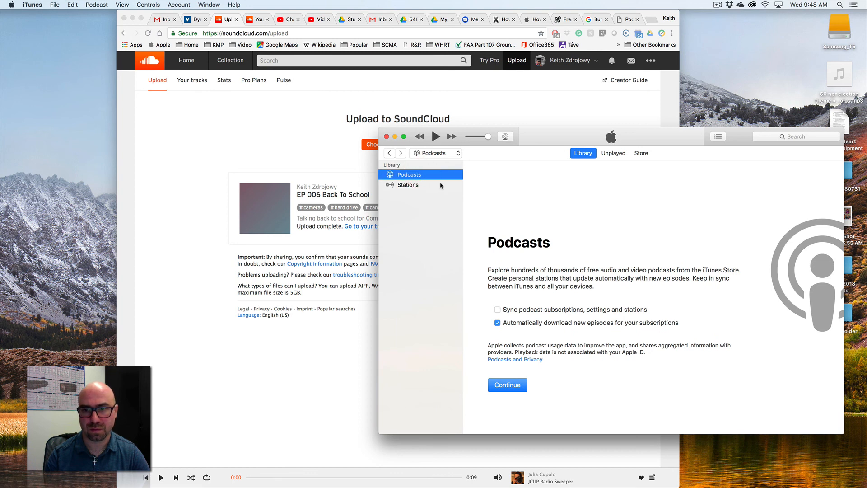
{"action": "left_click", "coordinate": [498, 309]}
{"action": "left_click", "coordinate": [508, 391]}
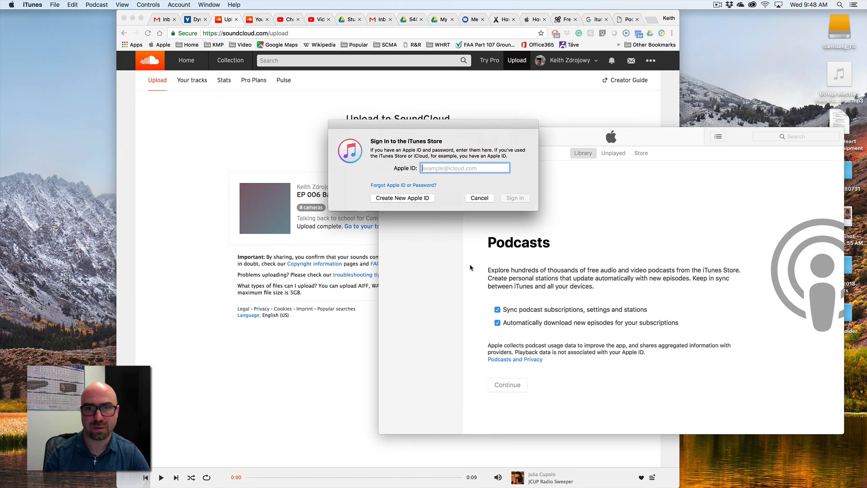
{"action": "type", "text": "keith"}
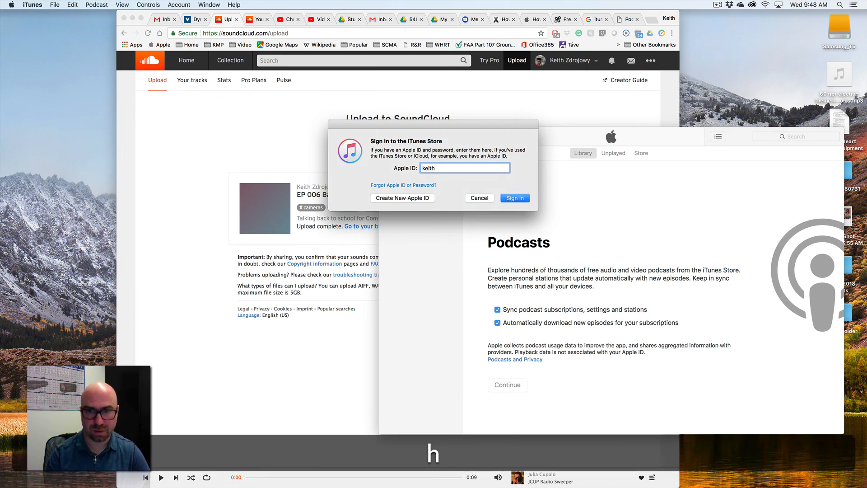
{"action": "left_click", "coordinate": [480, 198]}
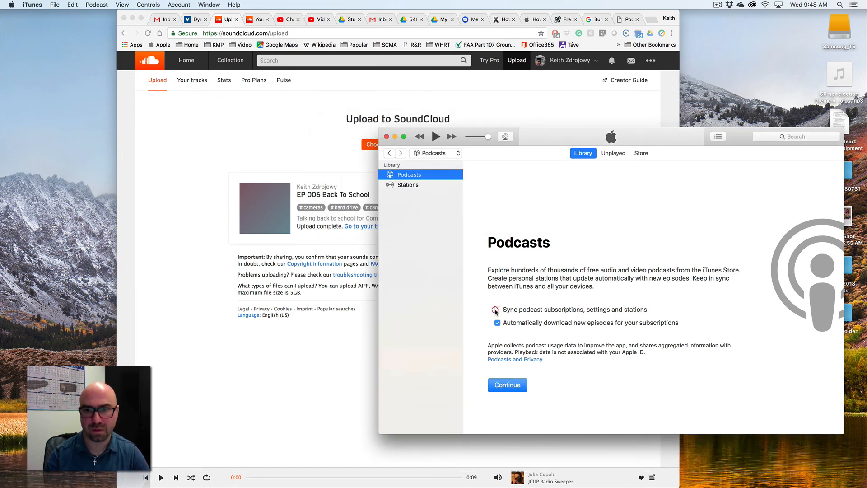
{"action": "left_click", "coordinate": [507, 386]}
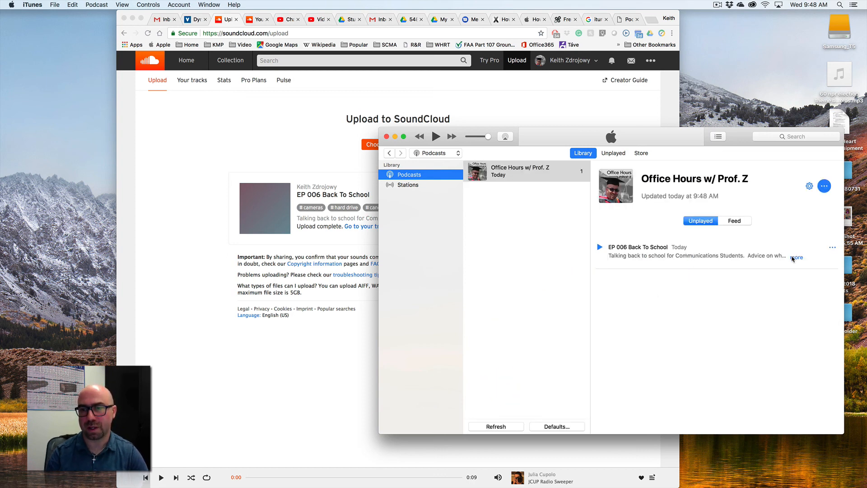
Step: Look at the EP 006 episode's options, then move the iTunes window left
{"action": "left_click", "coordinate": [833, 249]}
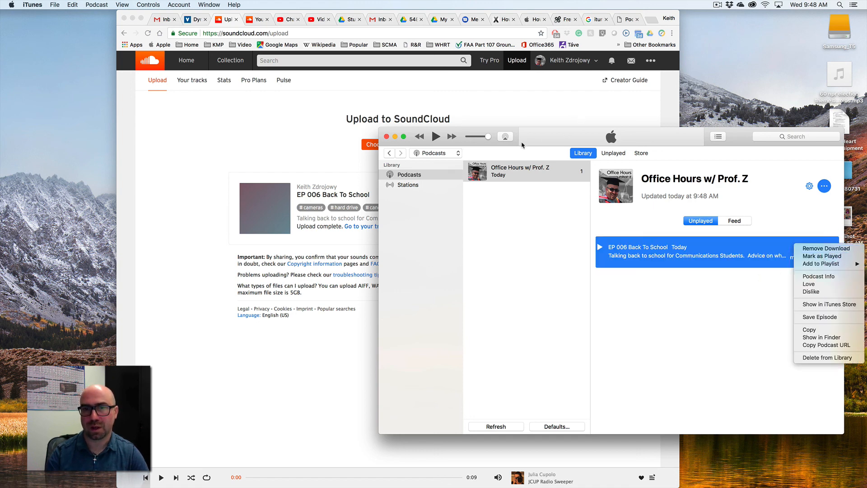
{"action": "left_click", "coordinate": [503, 143]}
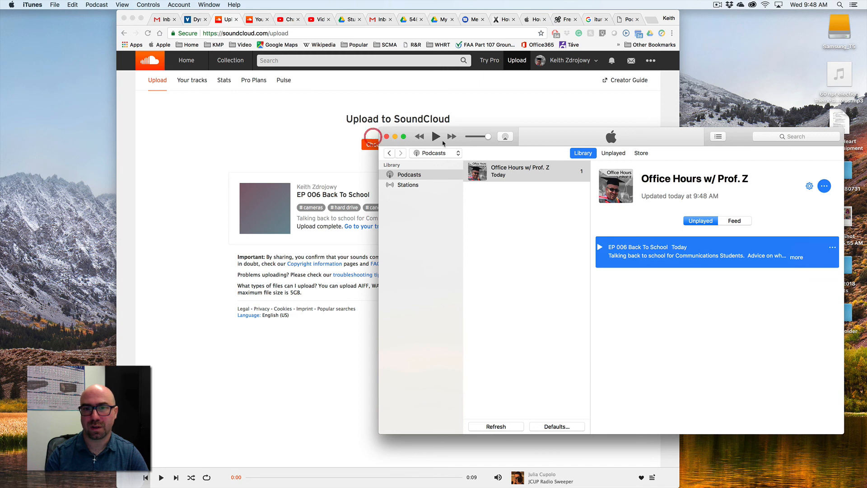
{"action": "left_click", "coordinate": [460, 131]}
{"action": "left_click_drag", "start_coordinate": [485, 129], "coordinate": [373, 128]}
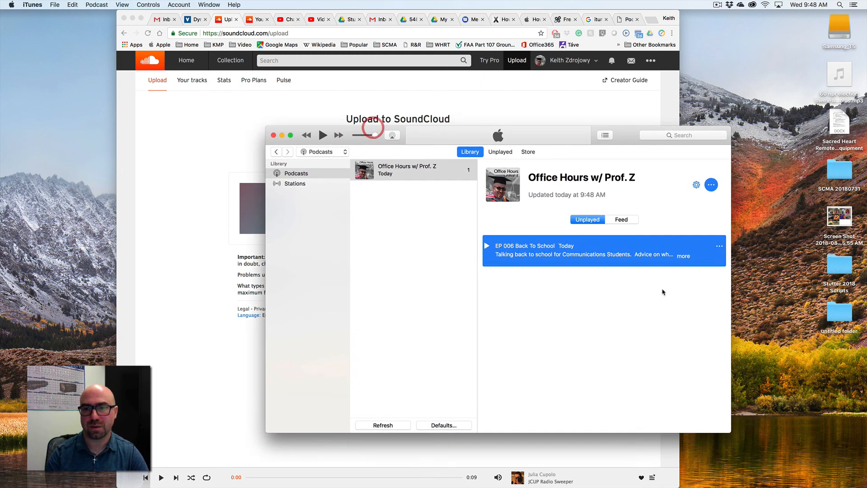
Step: Show the EP 006 Back To School episode's podcast page in the iTunes Store
{"action": "left_click", "coordinate": [719, 246]}
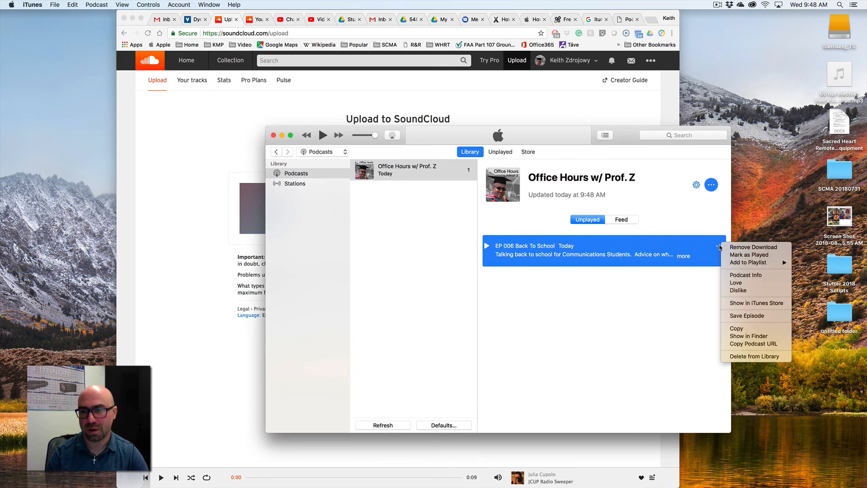
{"action": "left_click", "coordinate": [645, 260]}
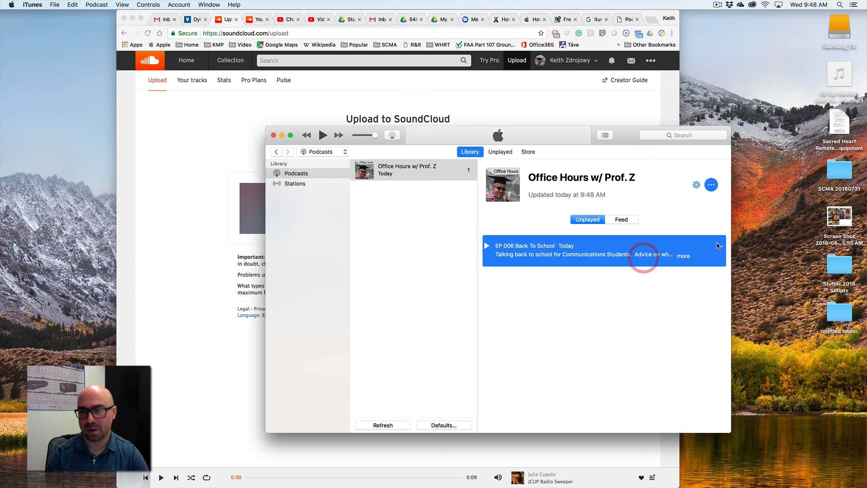
{"action": "left_click", "coordinate": [718, 246]}
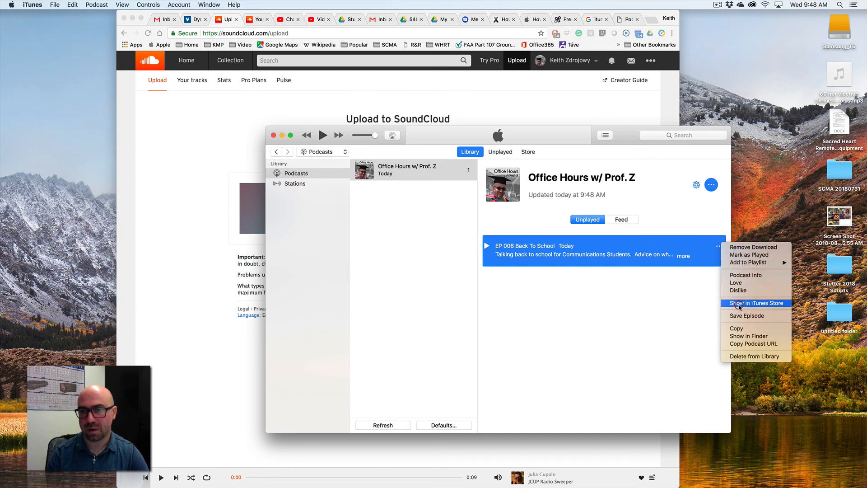
{"action": "left_click", "coordinate": [739, 304]}
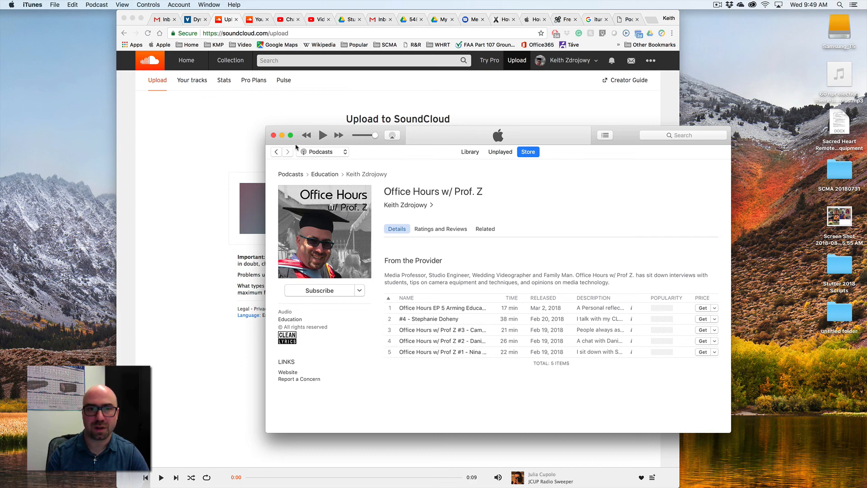
Step: Return to the iTunes podcast library and bring the SoundCloud browser window forward
{"action": "left_click", "coordinate": [276, 152]}
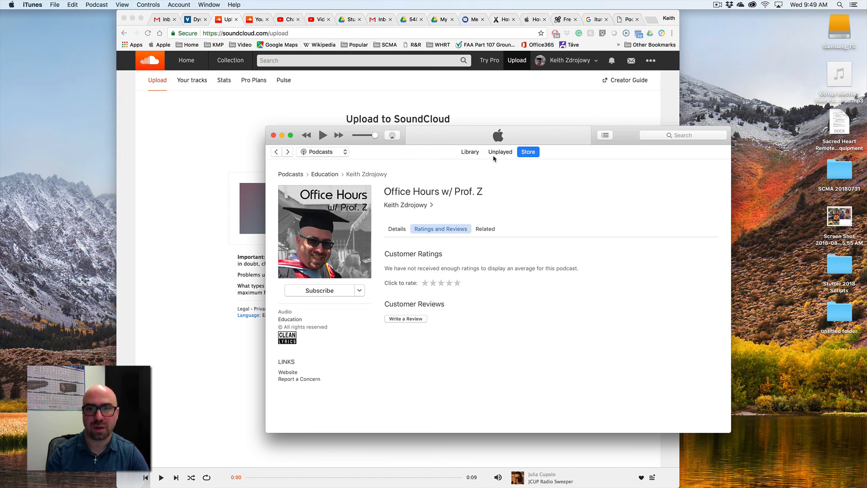
{"action": "left_click", "coordinate": [470, 152]}
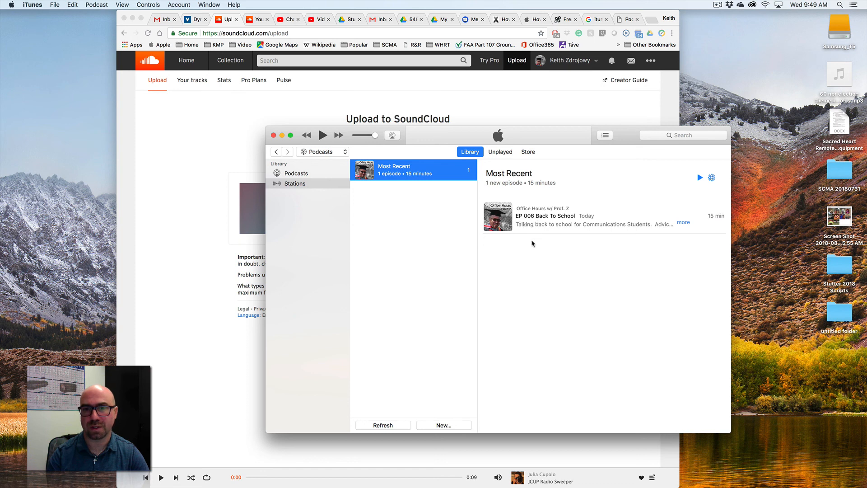
{"action": "left_click", "coordinate": [179, 189]}
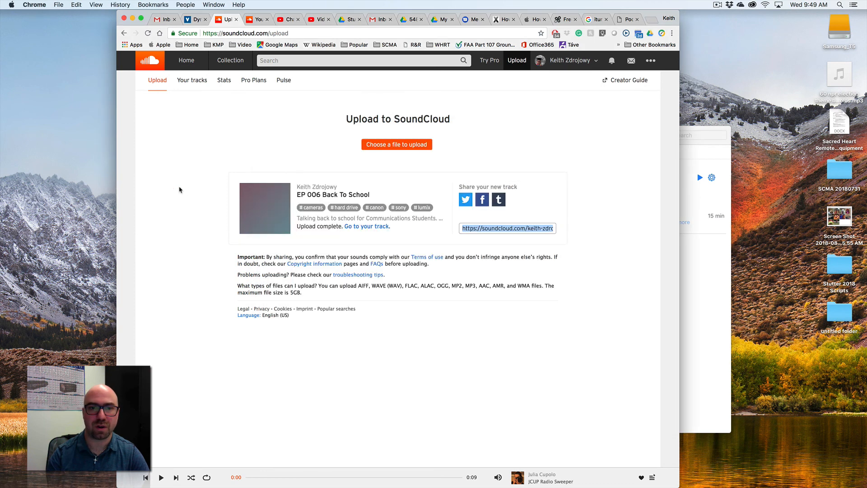
Step: On the uploaded track's page, edit the title from 'EP 006' to 'EP 6 Back To School' and save
{"action": "left_click", "coordinate": [320, 196]}
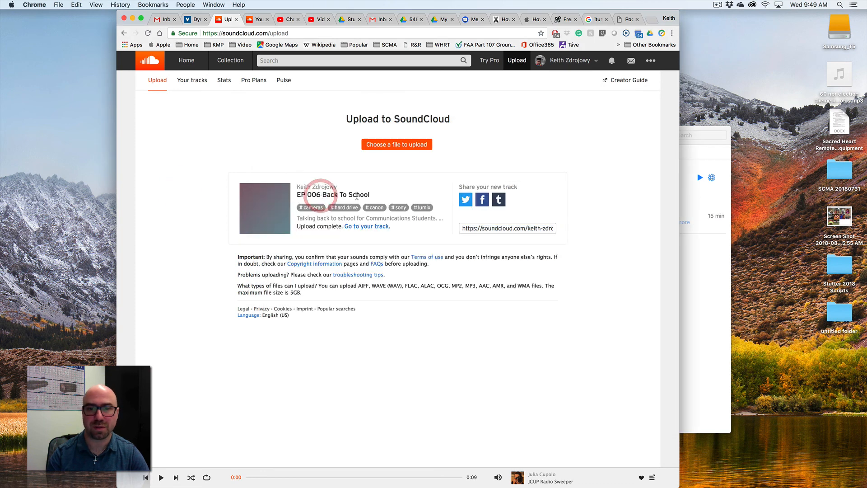
{"action": "left_click", "coordinate": [360, 228]}
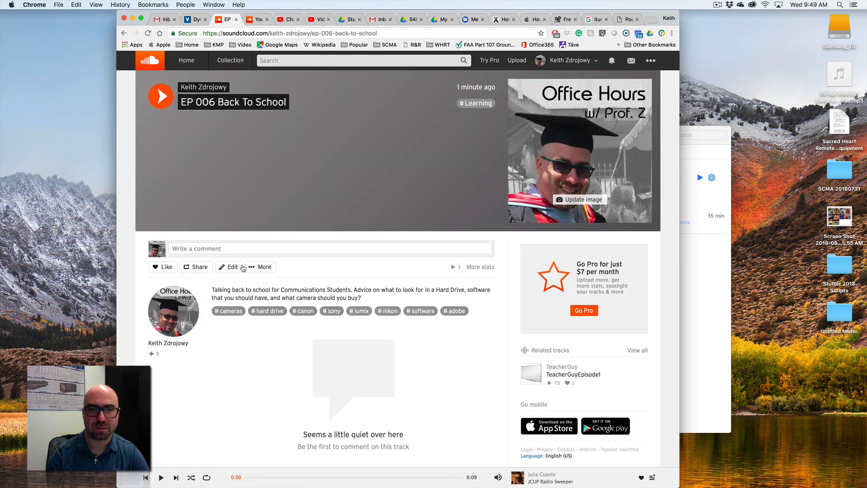
{"action": "left_click", "coordinate": [266, 268]}
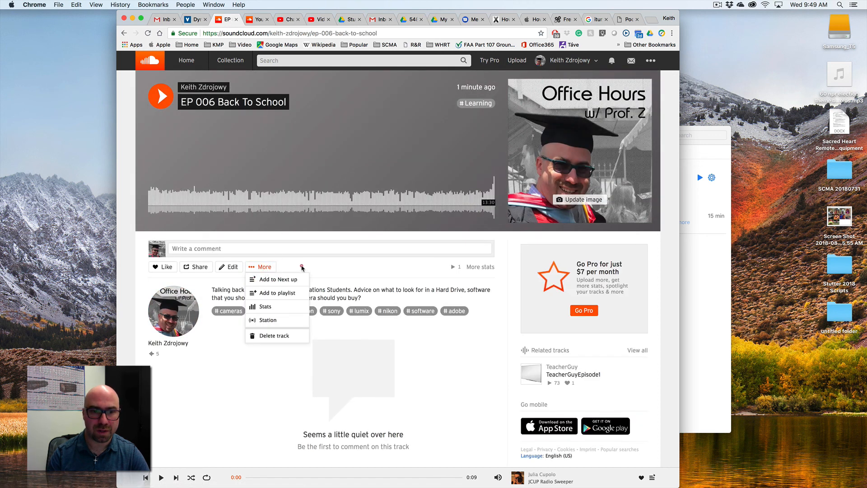
{"action": "left_click", "coordinate": [302, 266]}
{"action": "left_click", "coordinate": [230, 268]}
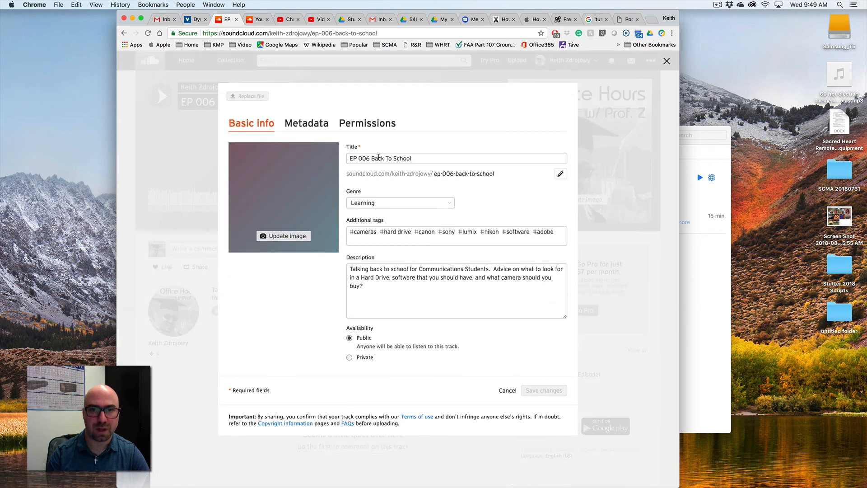
{"action": "left_click", "coordinate": [366, 158]}
{"action": "key", "text": "BackSpace"}
{"action": "key", "text": "BackSpace"}
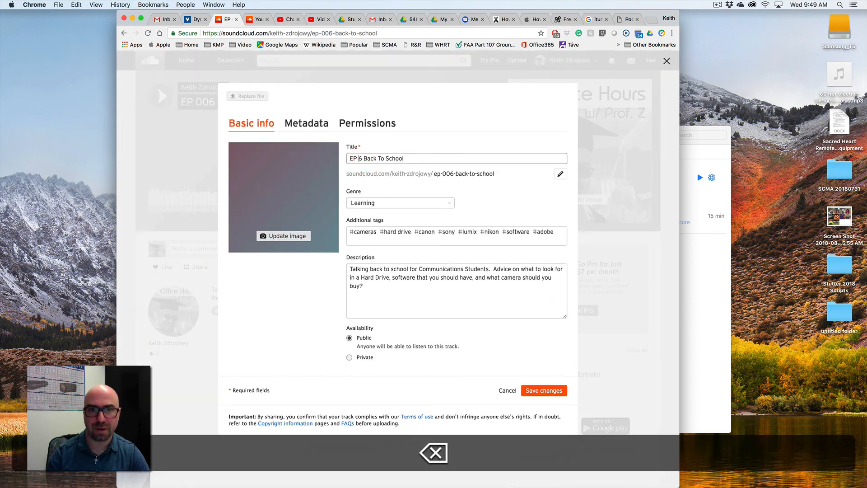
{"action": "left_click", "coordinate": [537, 391]}
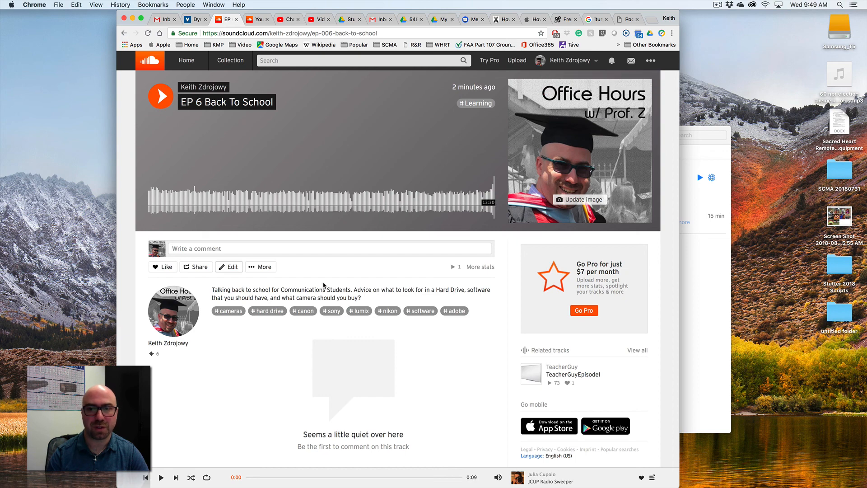
Step: Move the iTunes window right and down, then bring the browser back in front
{"action": "left_click", "coordinate": [725, 149]}
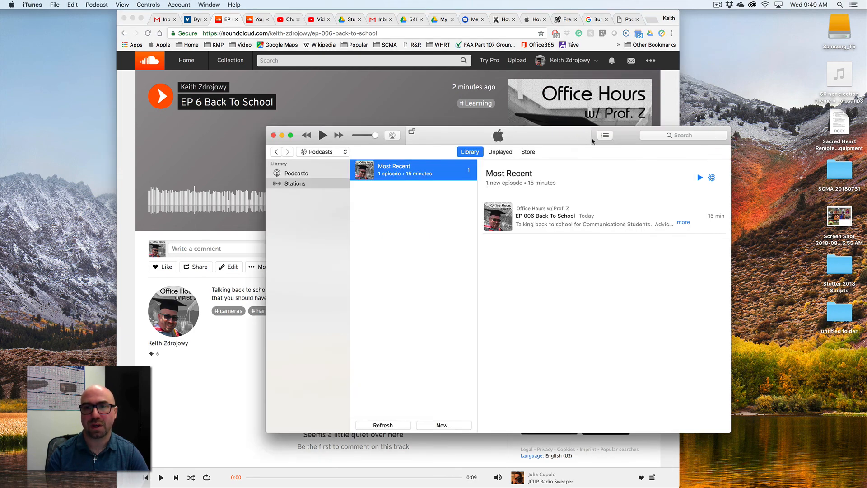
{"action": "left_click_drag", "start_coordinate": [607, 146], "coordinate": [659, 153]}
{"action": "left_click", "coordinate": [126, 242]}
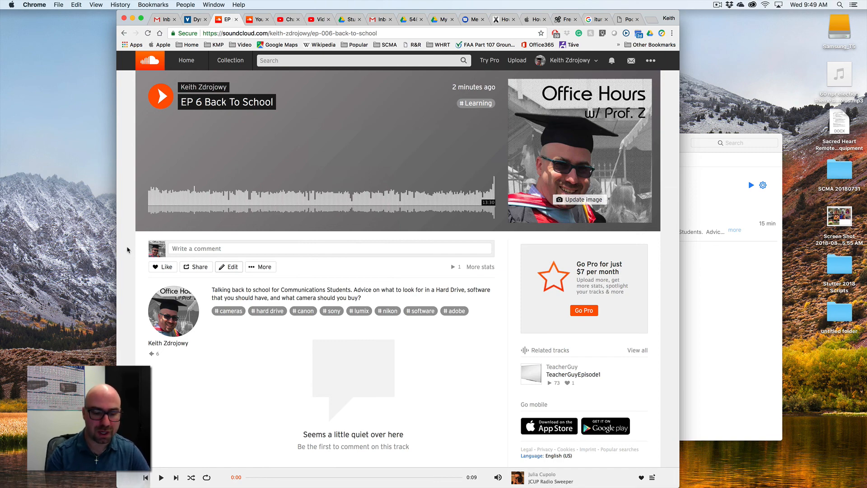
{"action": "key", "text": "shift+super"}
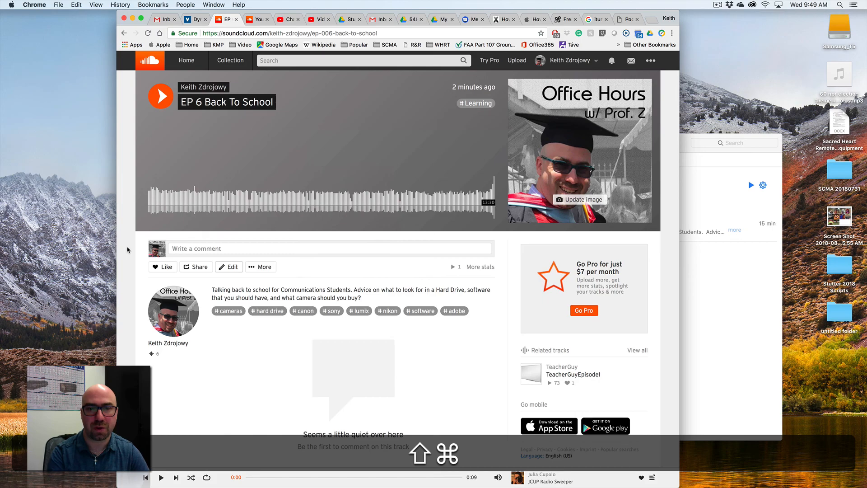